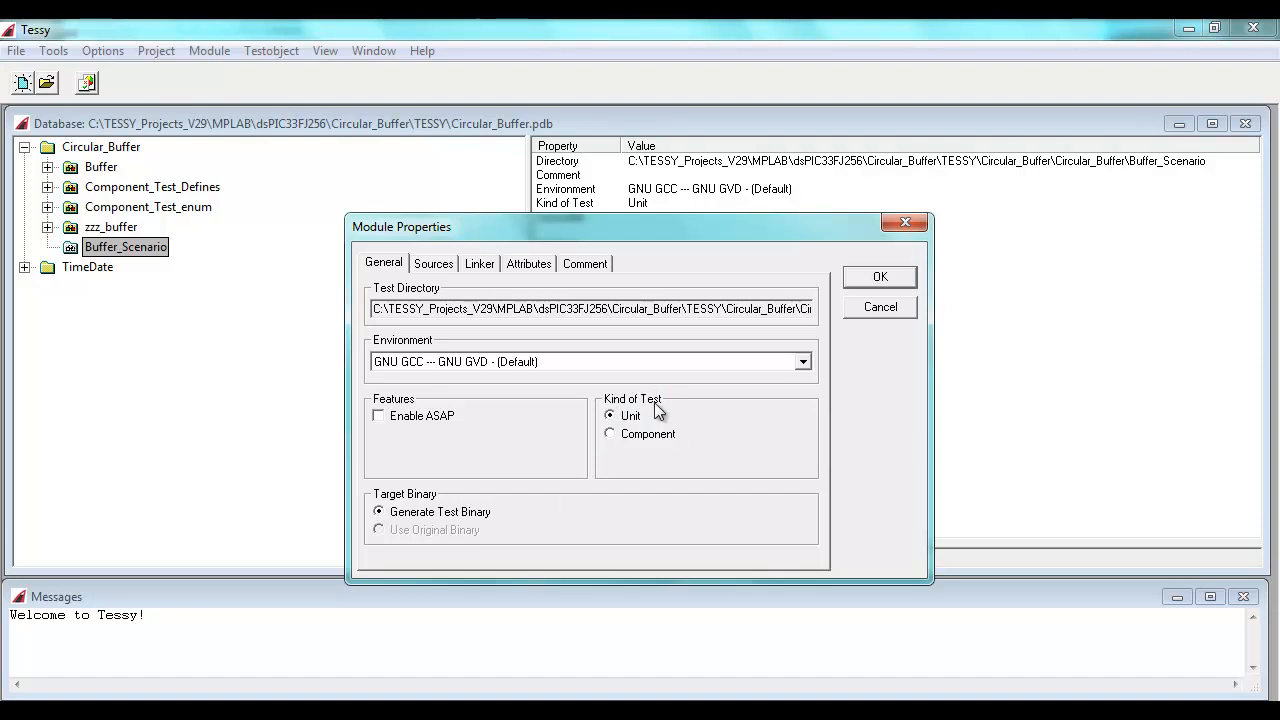
Set the Buffer_Scenario module's kind of test to Component and add $(PROJECTROOT)\Source\cir_buffer_enum.c as its source file
click(611, 434)
click(424, 264)
right_click(429, 352)
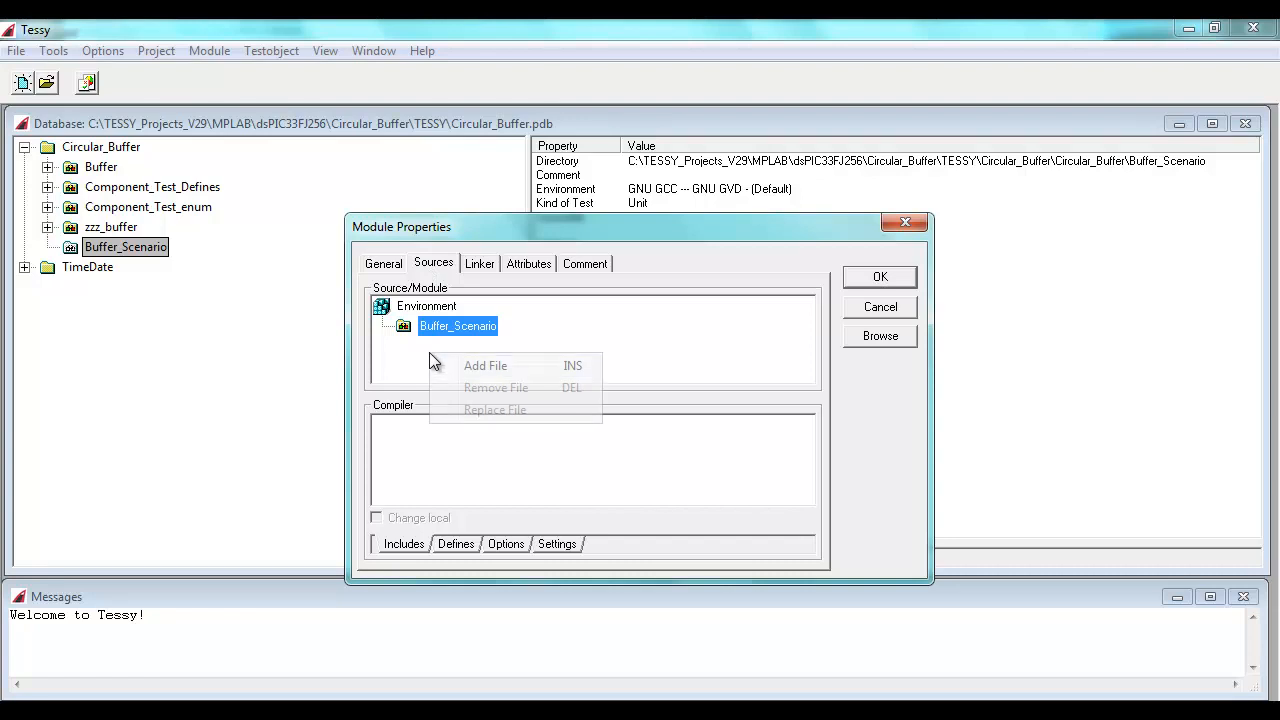
click(460, 366)
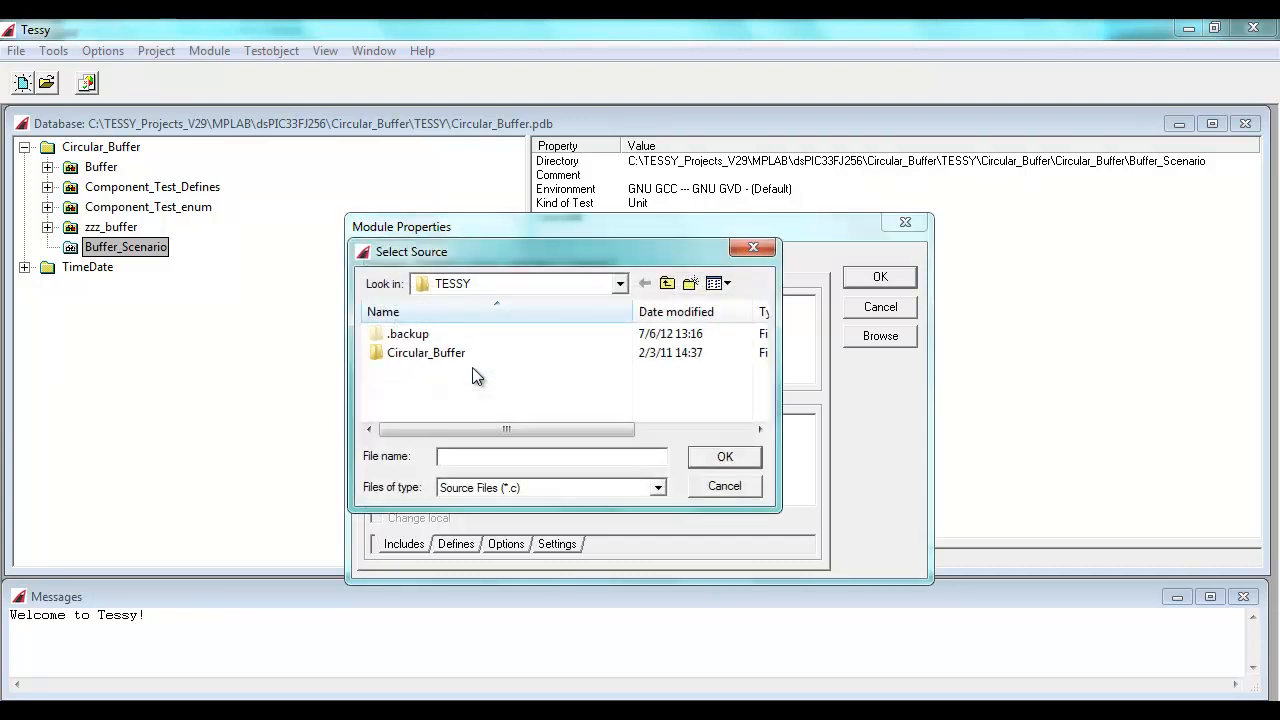
double_click(431, 358)
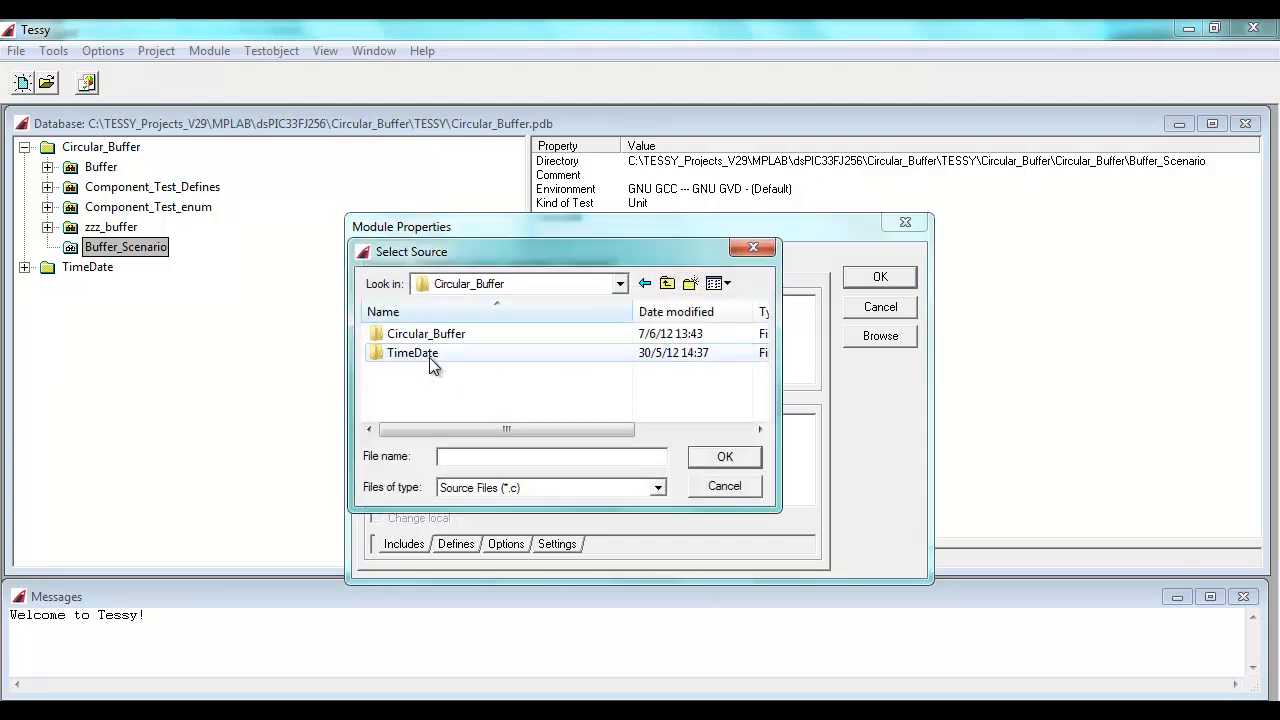
double_click(429, 340)
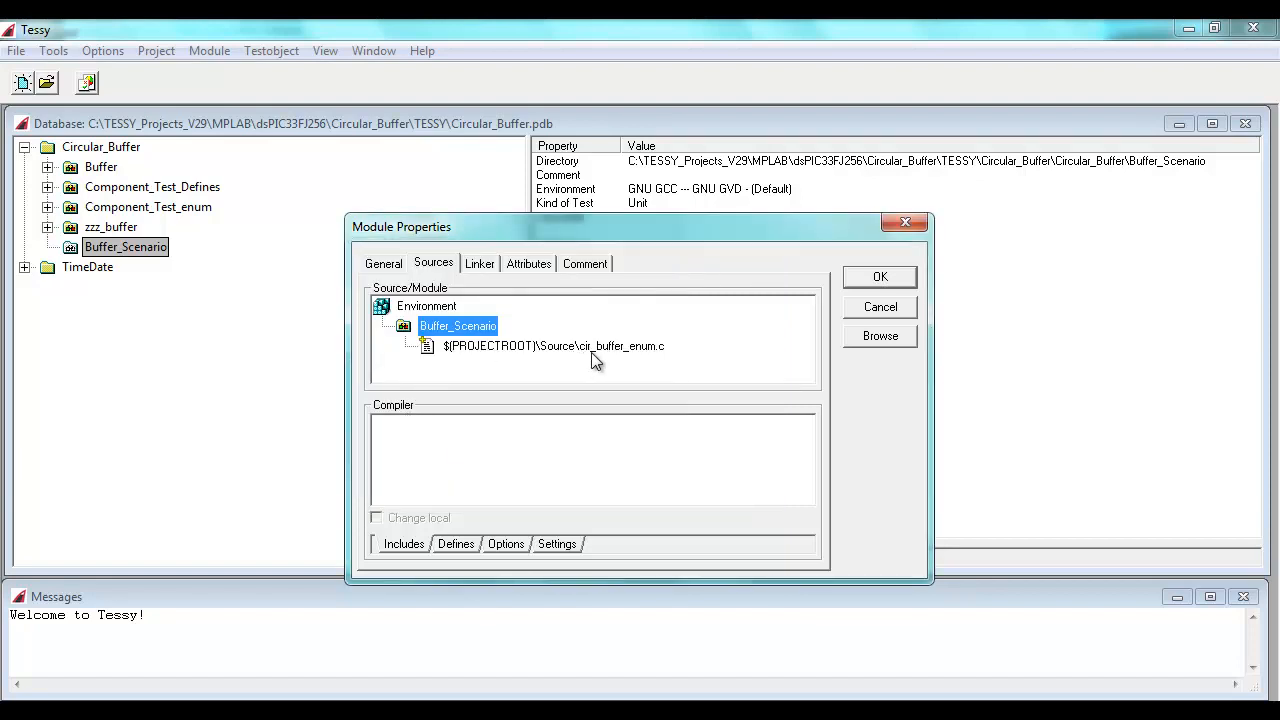
Add $(PROJECTROOT)\Headers as a compiler include directory for the Buffer_Scenario module and confirm the module properties
right_click(434, 440)
click(468, 450)
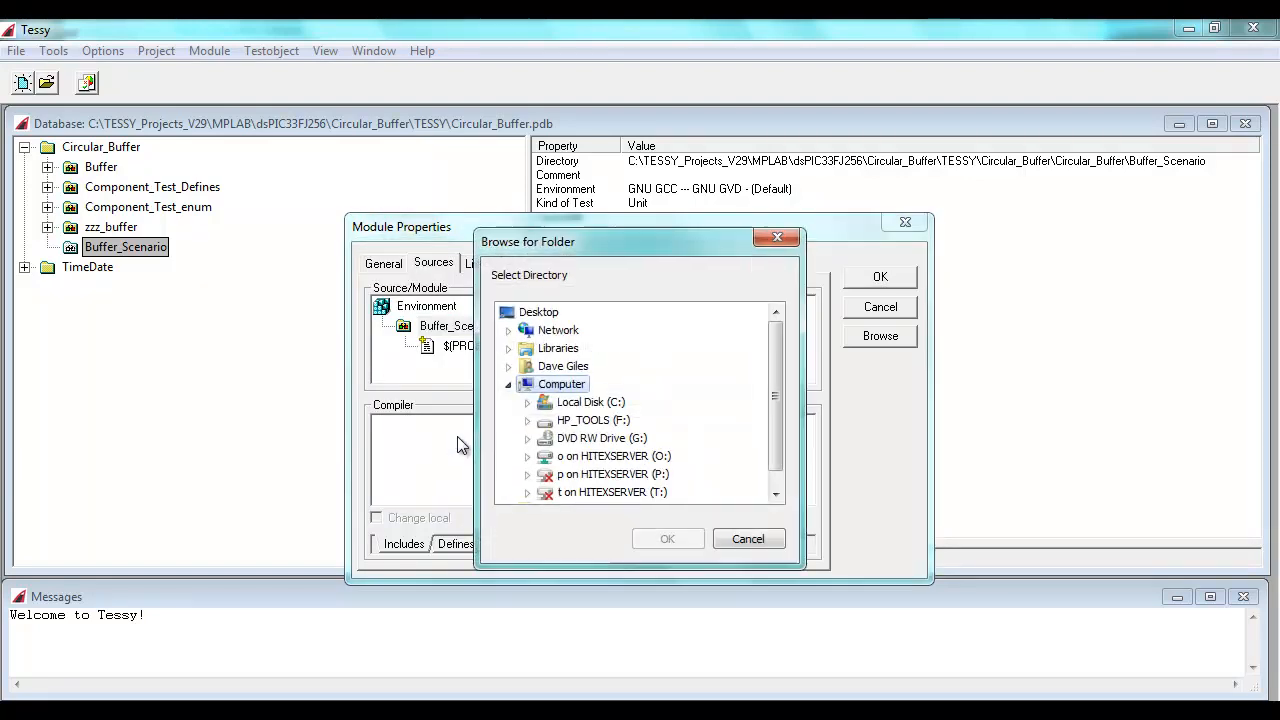
double_click(545, 404)
scroll(572, 424, down, 5)
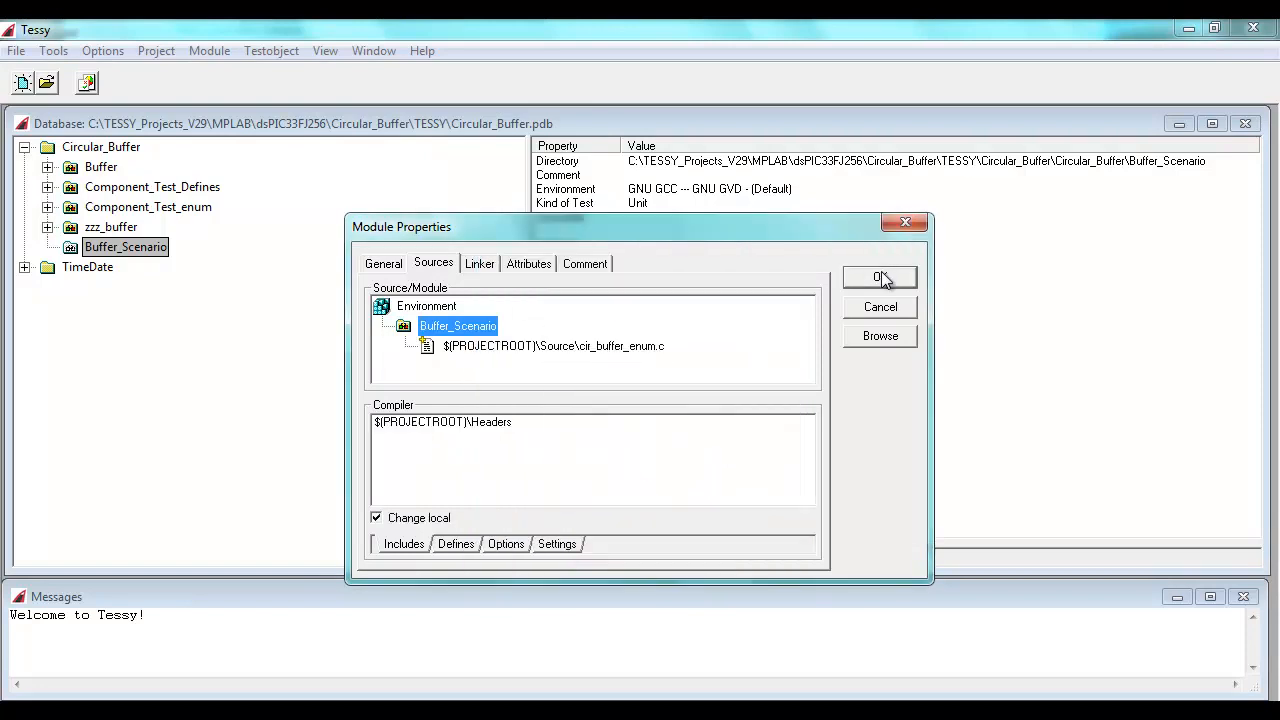
click(874, 279)
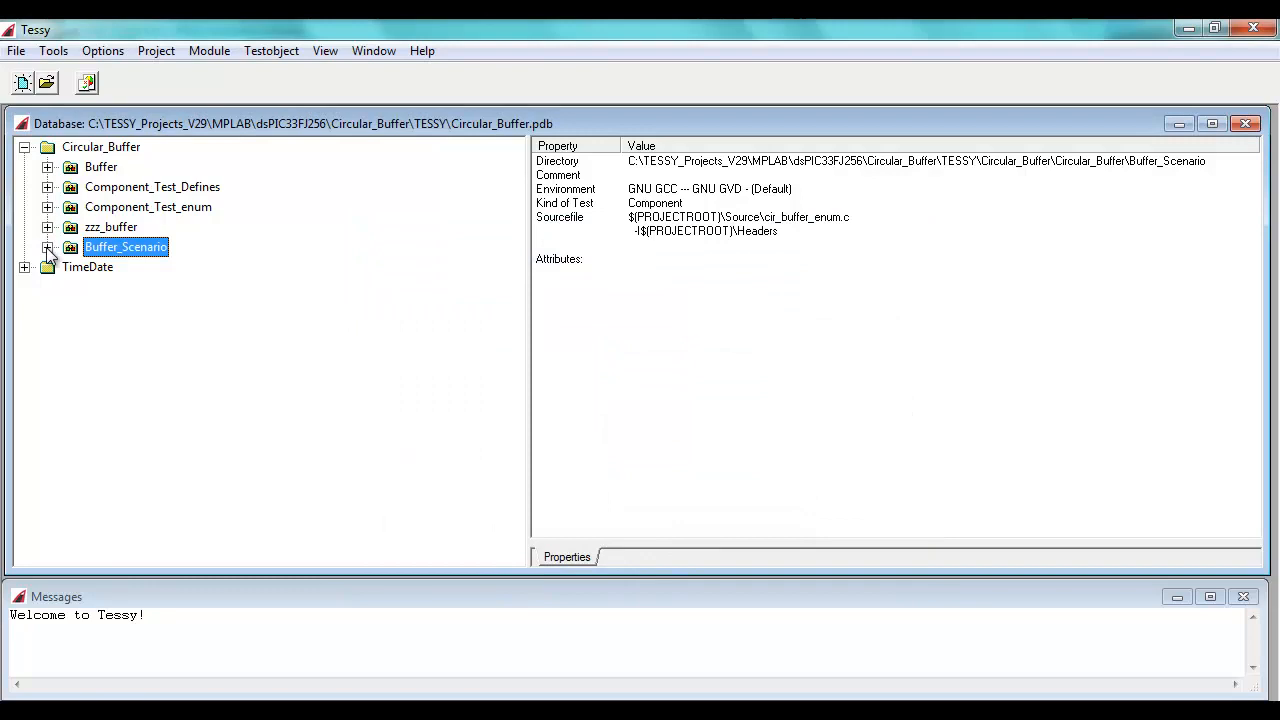
Expand the Buffer_Scenario module to analyze its interface and select its Scenarios test object
click(47, 248)
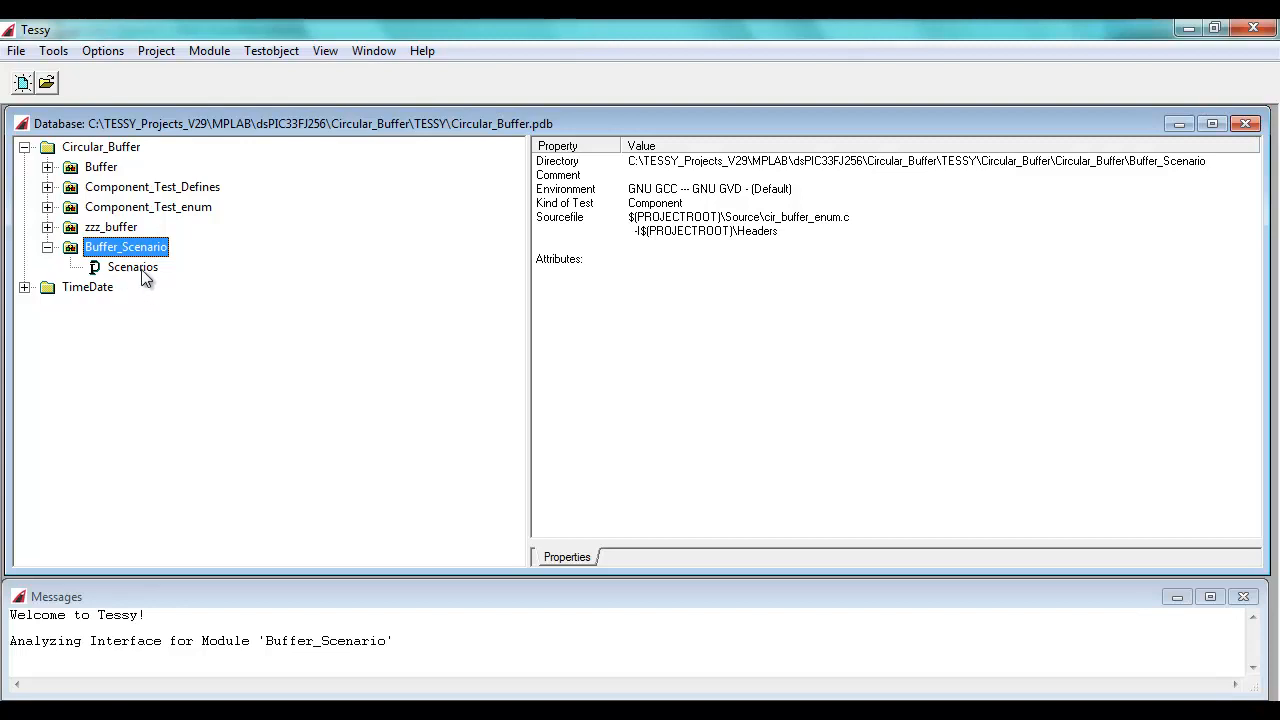
click(144, 270)
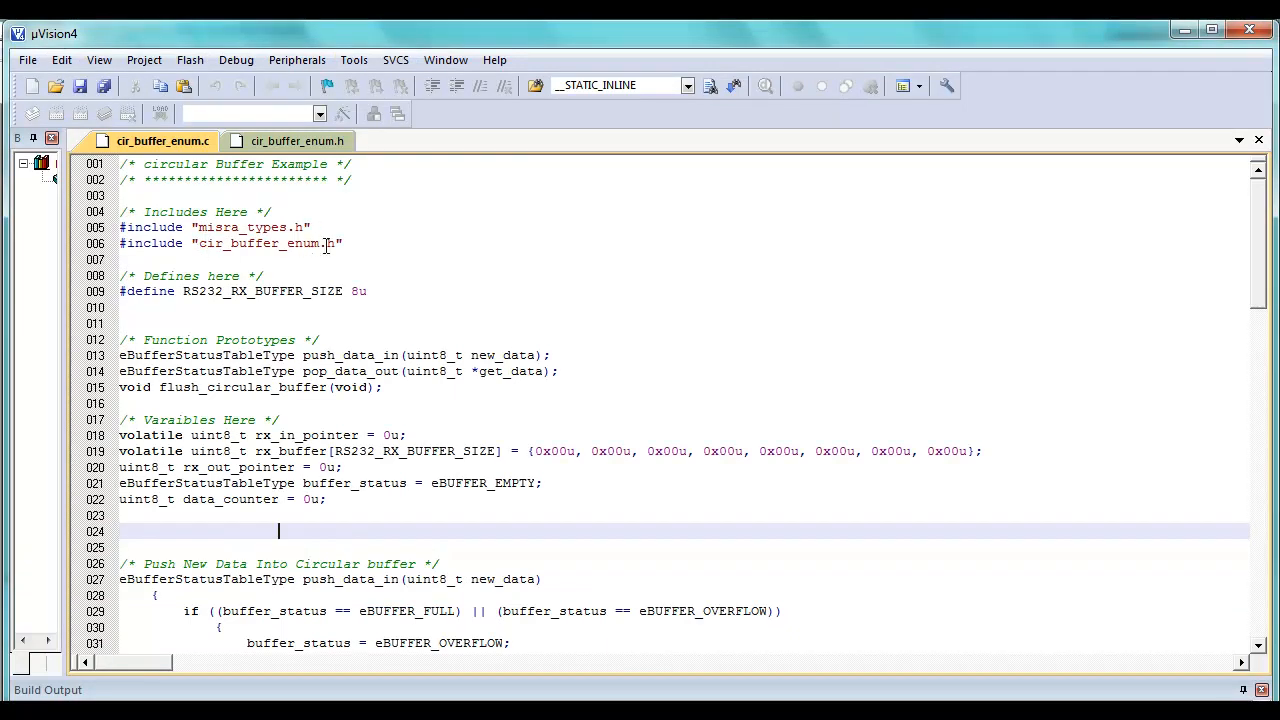
Switch to the cir_buffer_enum.h header in µVision and examine each member of the eBufferStatusTableType enum
click(445, 60)
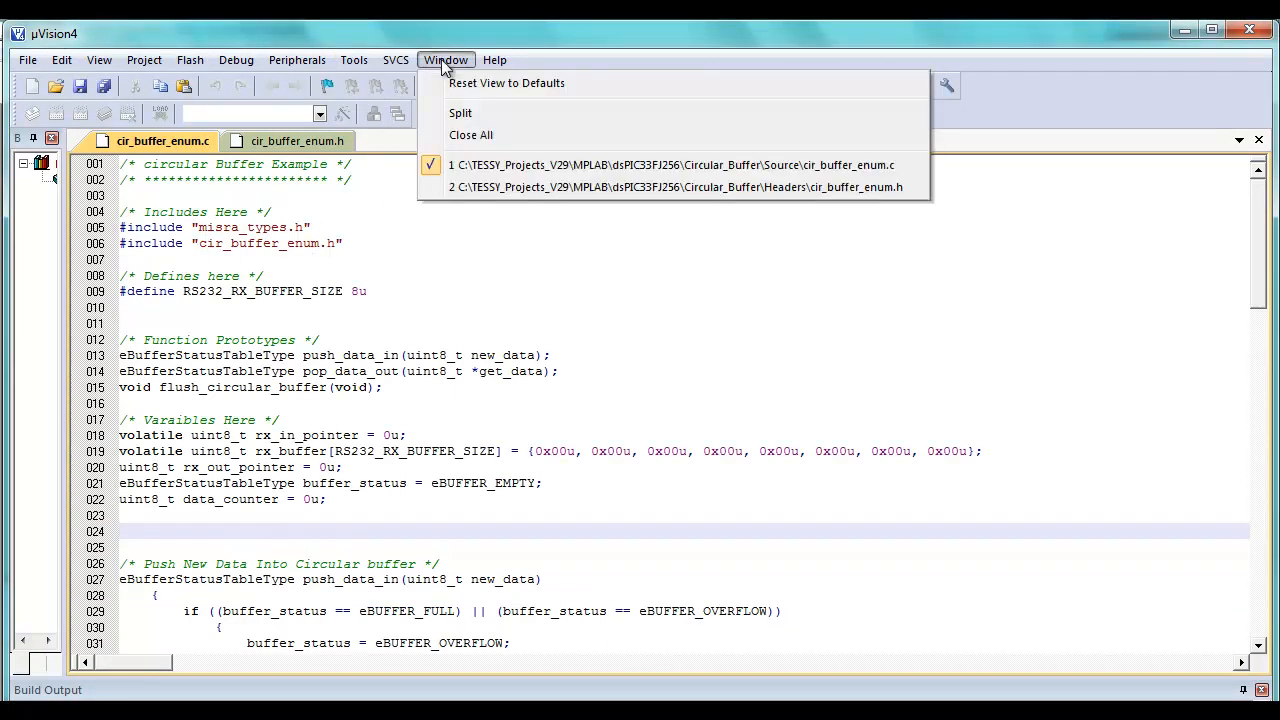
click(476, 186)
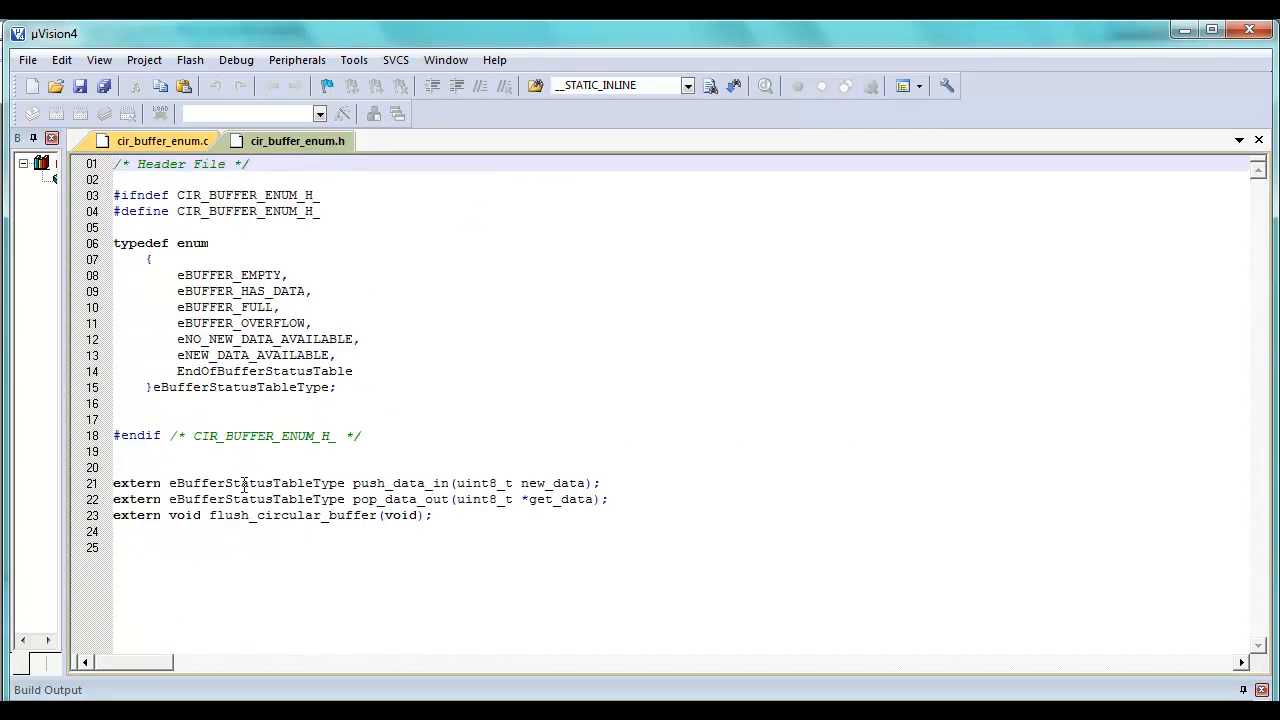
drag(330, 387, 155, 392)
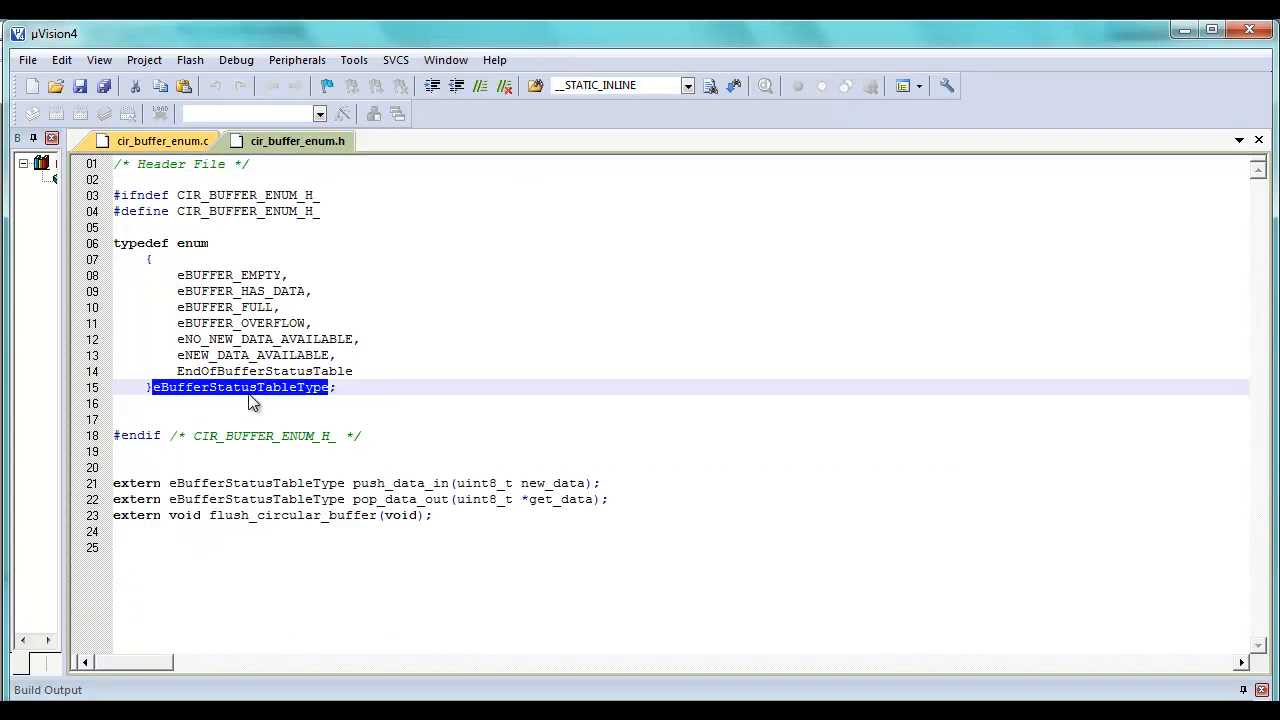
click(178, 276)
click(178, 291)
click(178, 307)
click(179, 323)
click(180, 339)
click(182, 355)
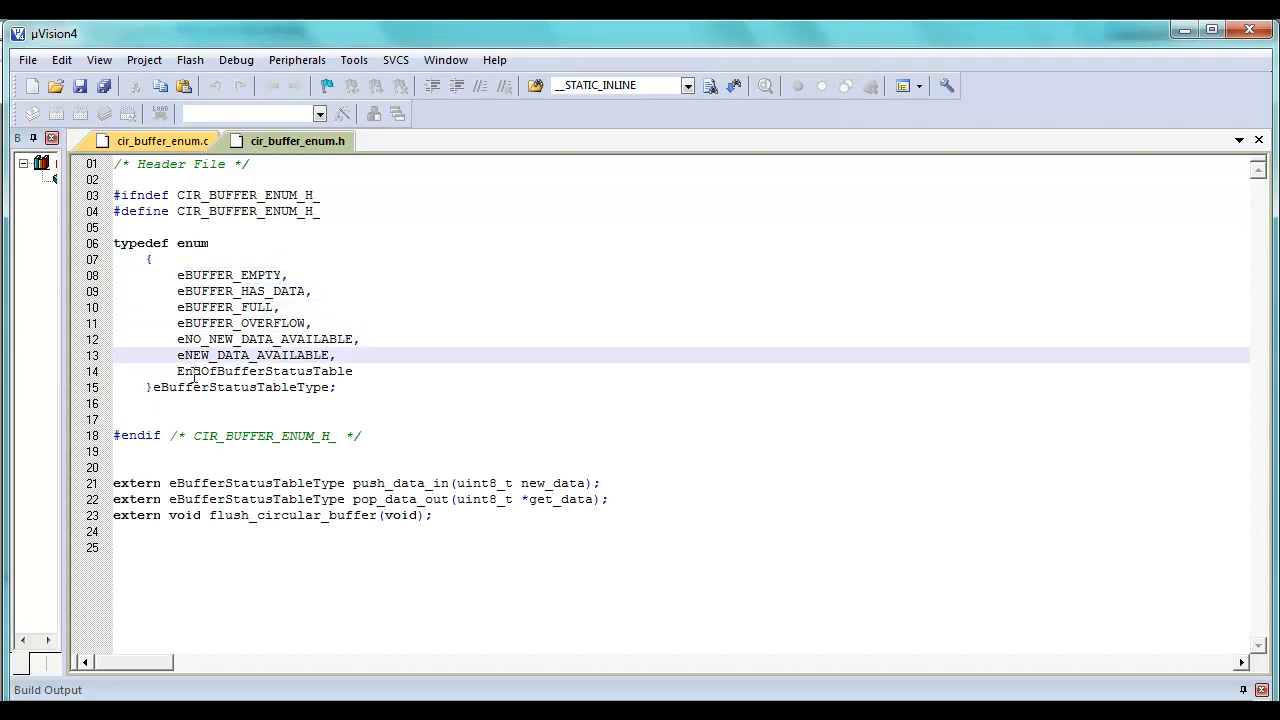
click(191, 371)
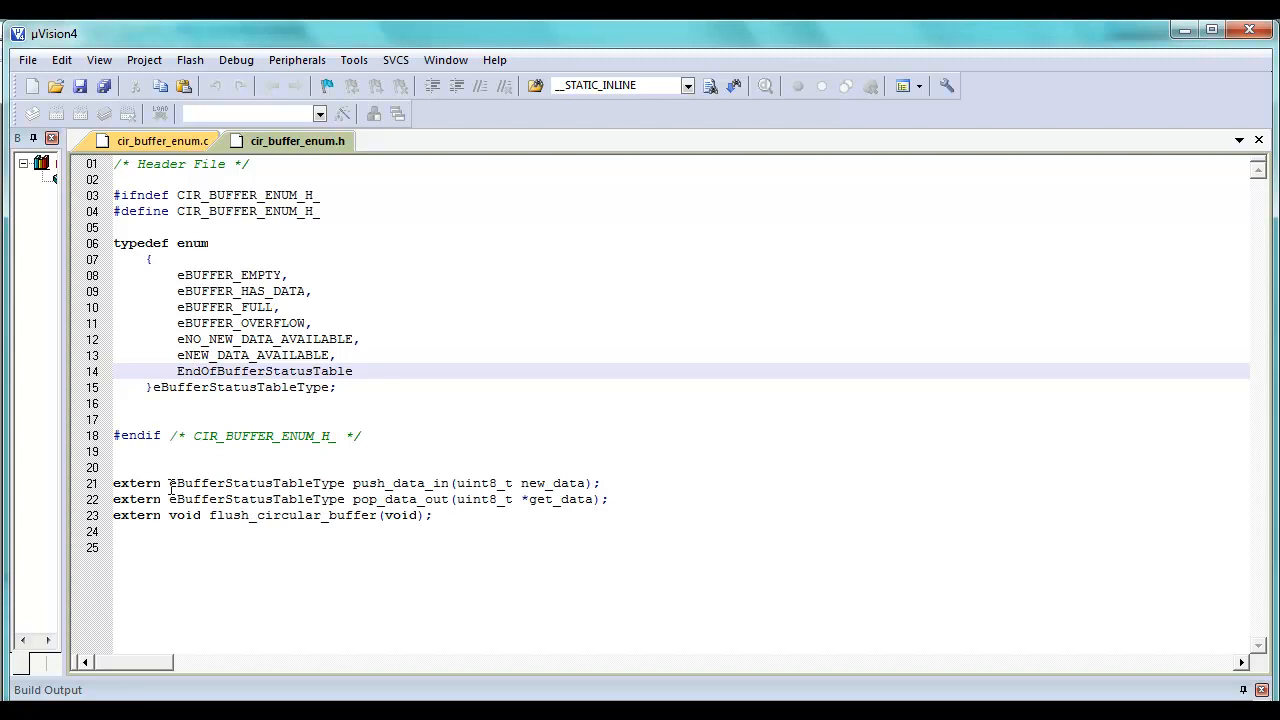
Examine the push_data_in prototype's parameter and return type in cir_buffer_enum.c, and check that type against the header's enum
click(163, 141)
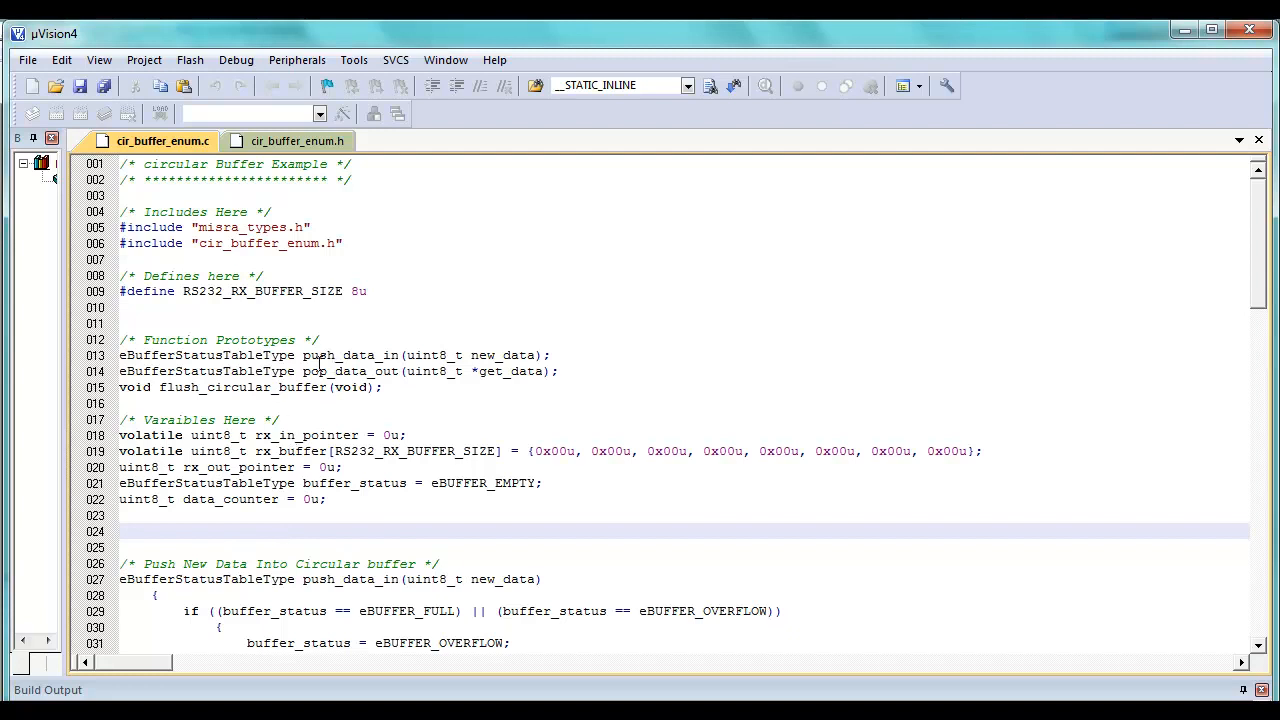
drag(302, 355, 536, 358)
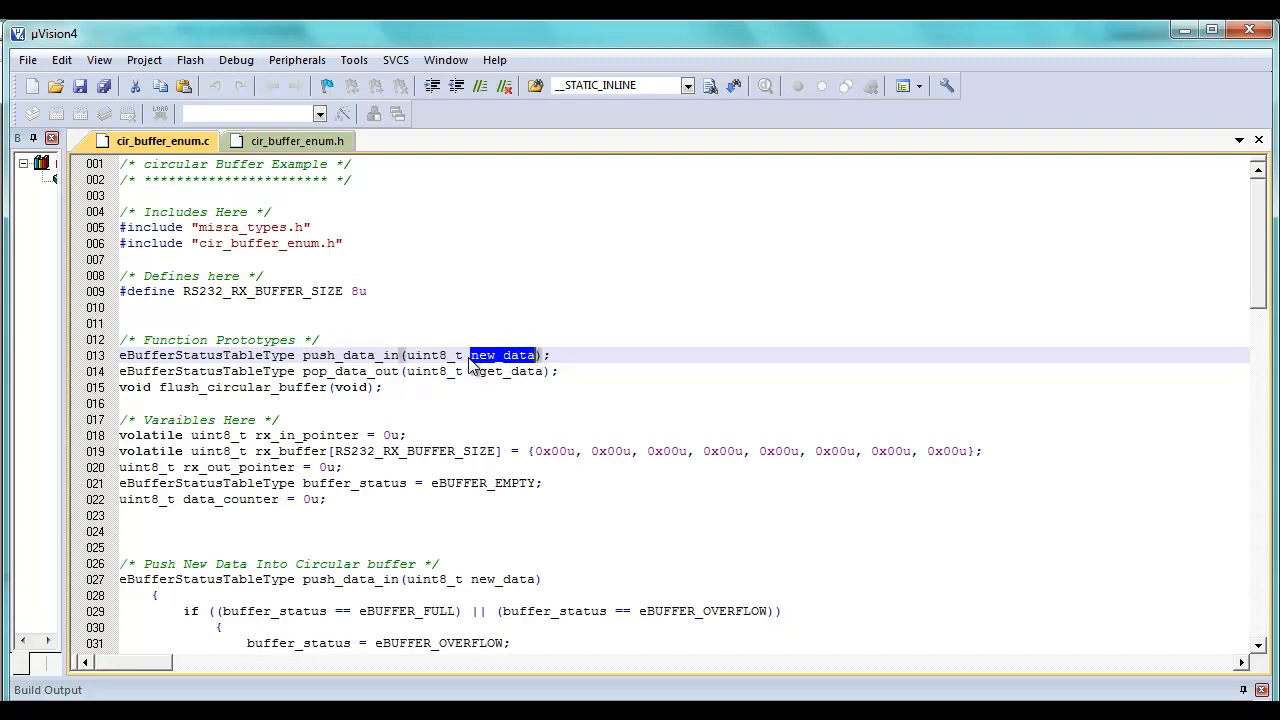
click(296, 355)
drag(296, 355, 120, 356)
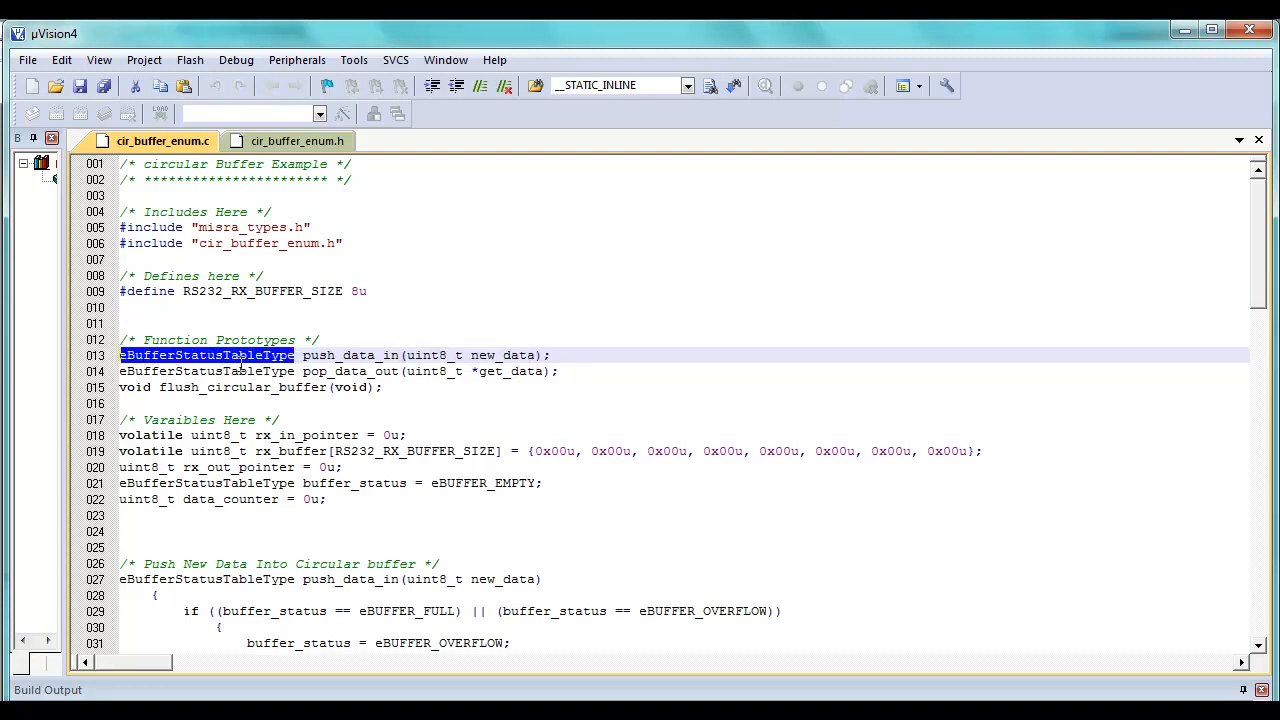
click(292, 142)
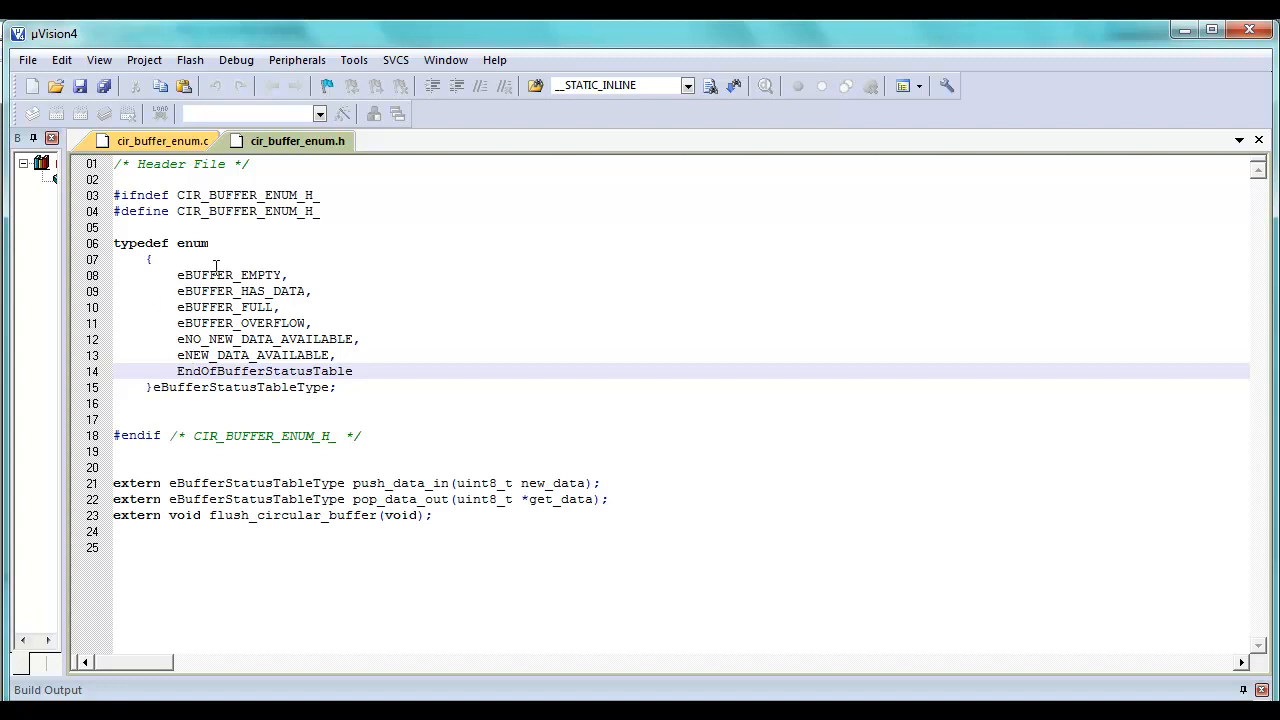
Examine the rx_buffer array's RS232_RX_BUFFER_SIZE define and the push_data_in function definition in cir_buffer_enum.c
click(171, 140)
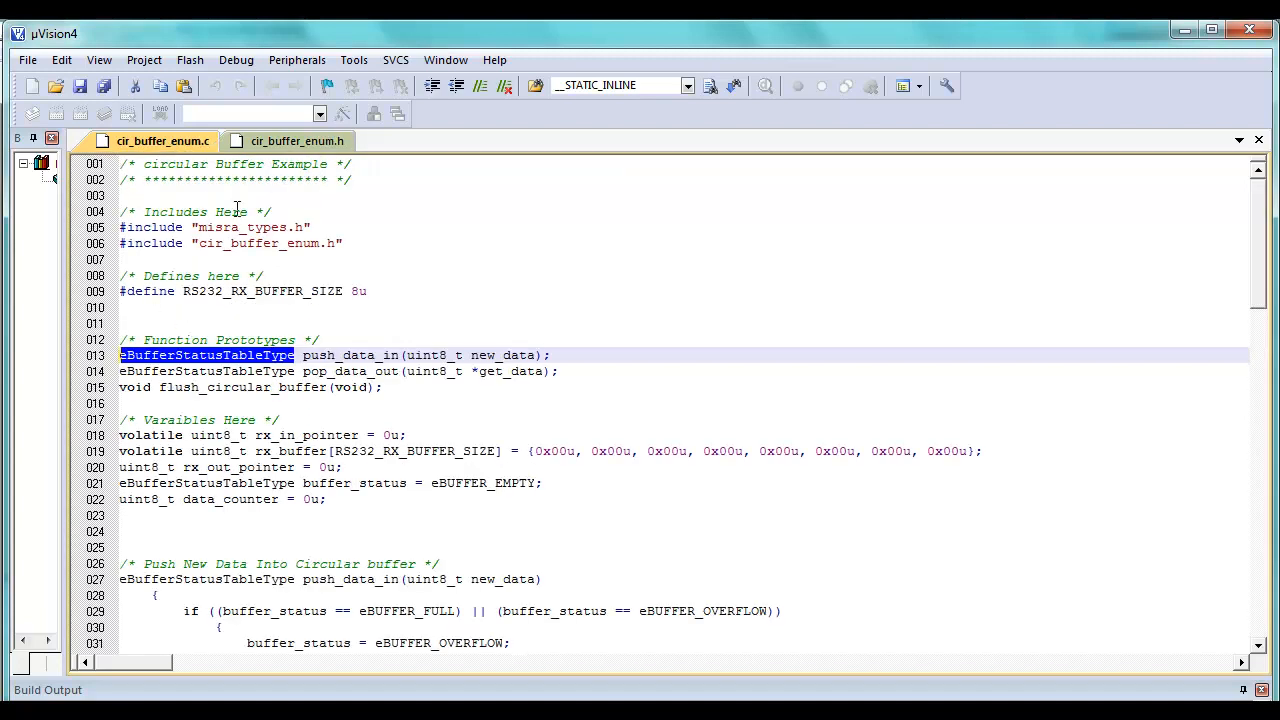
scroll(210, 178, down, 2)
drag(256, 356, 498, 358)
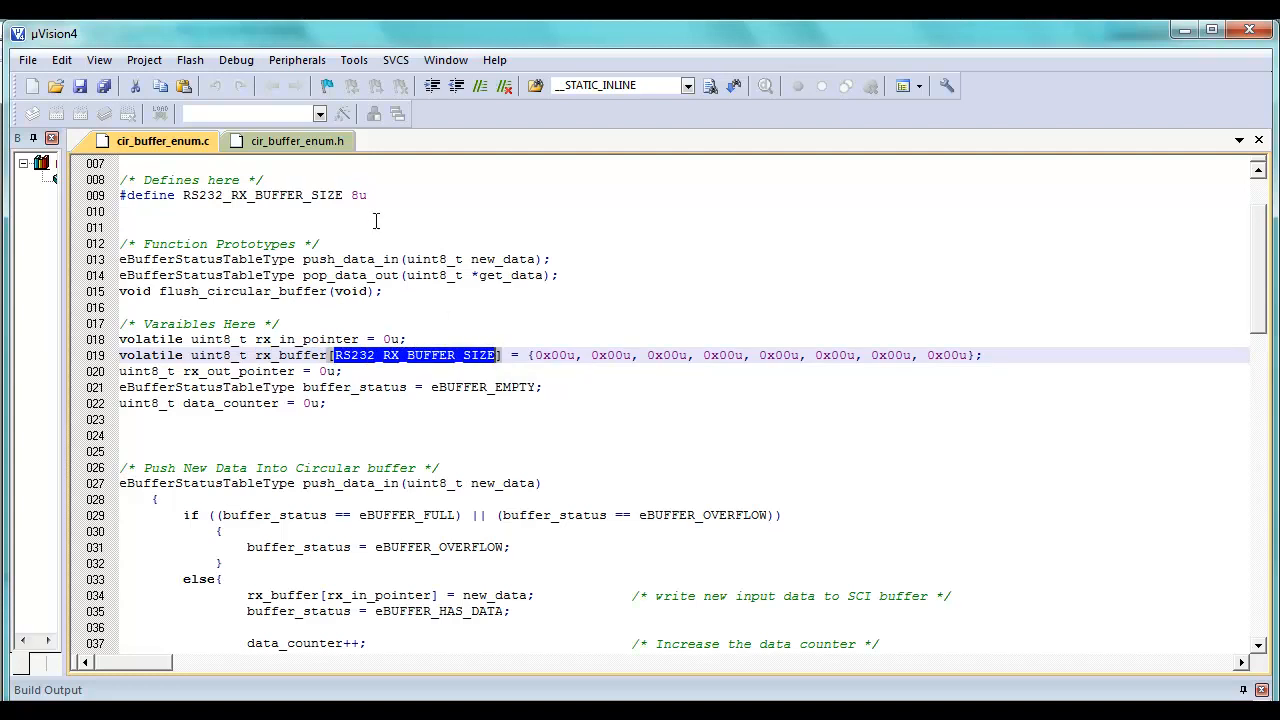
drag(370, 196, 182, 196)
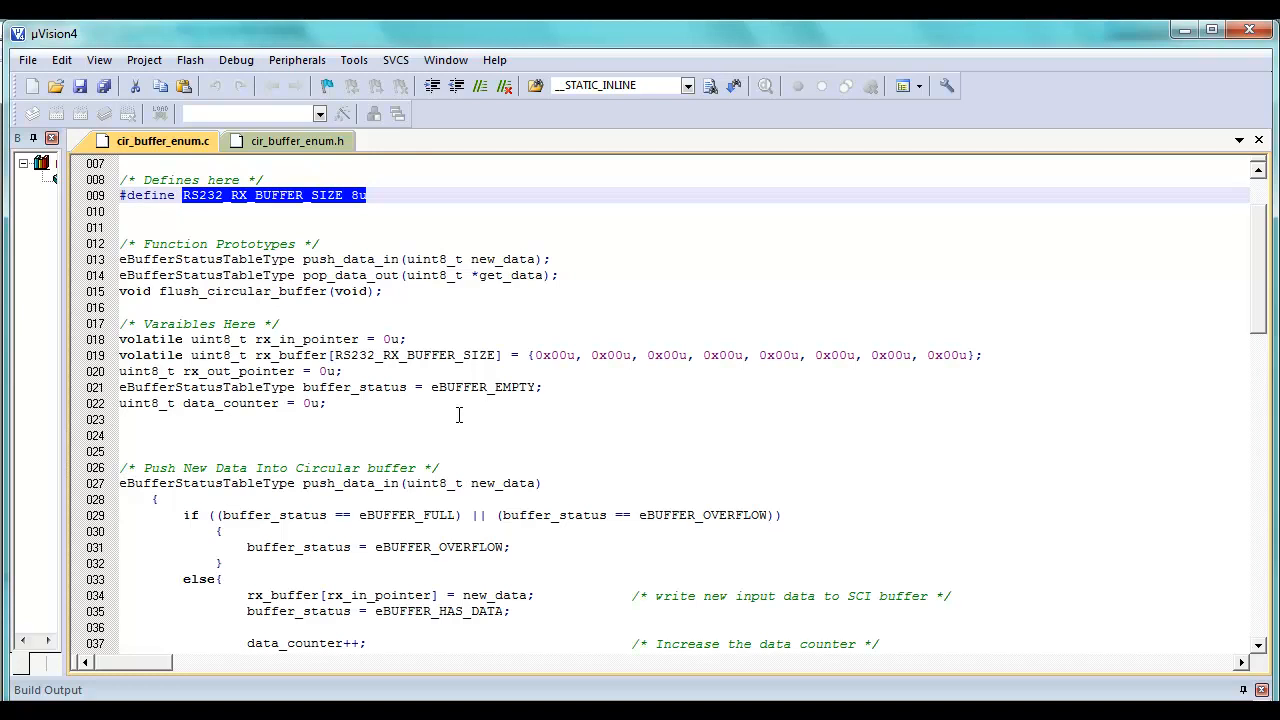
scroll(459, 415, down, 6)
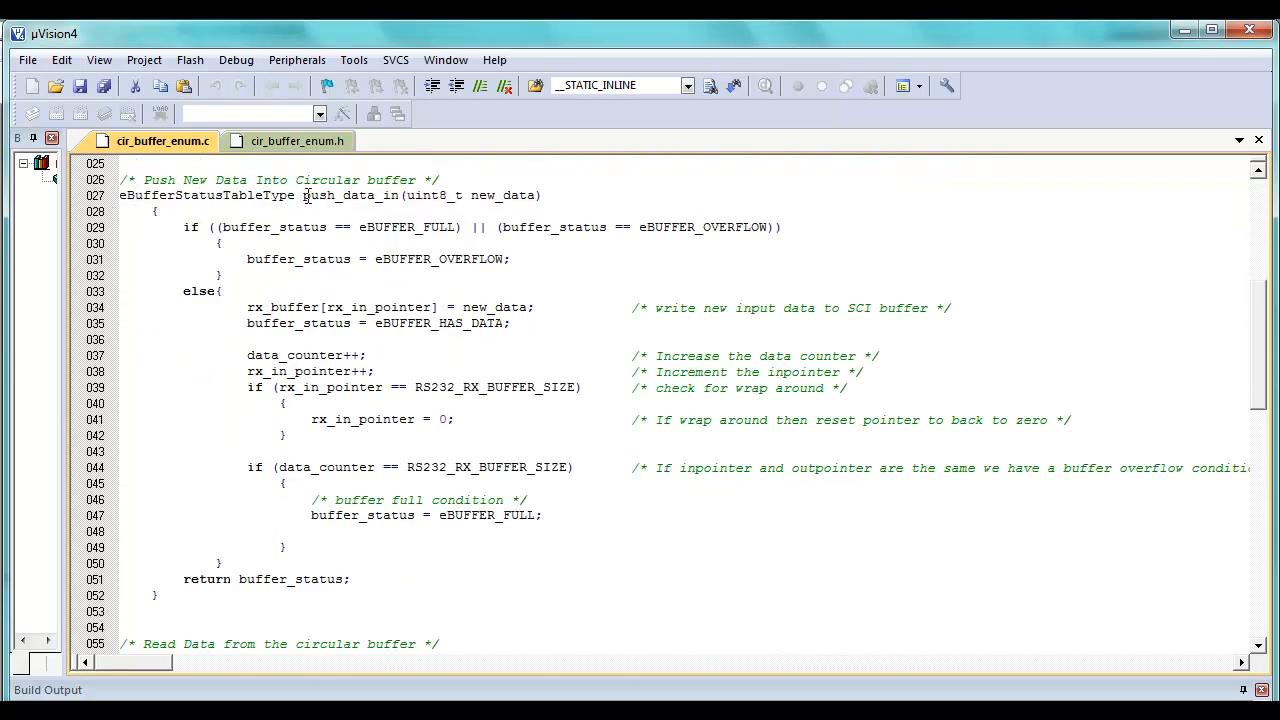
drag(470, 196, 537, 200)
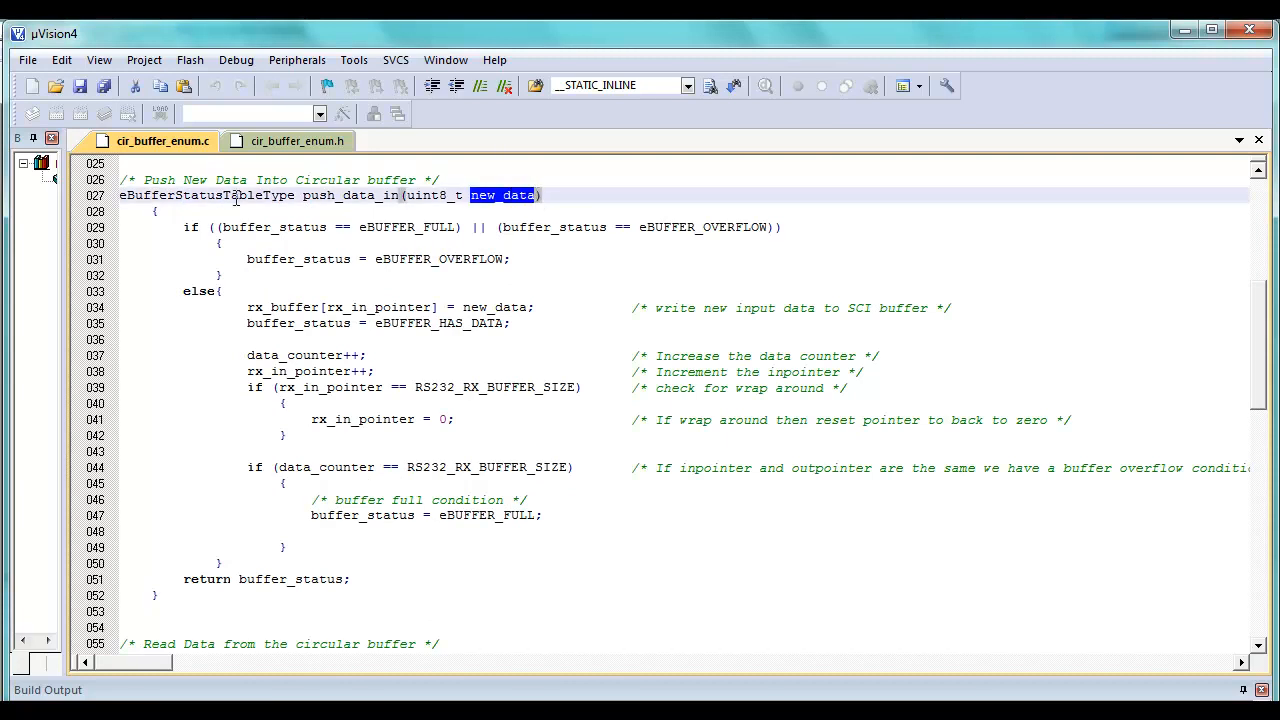
Examine the pop_data_out function's get_data pointer and return type, comparing it with the data-available members of the header's enum
scroll(366, 443, down, 10)
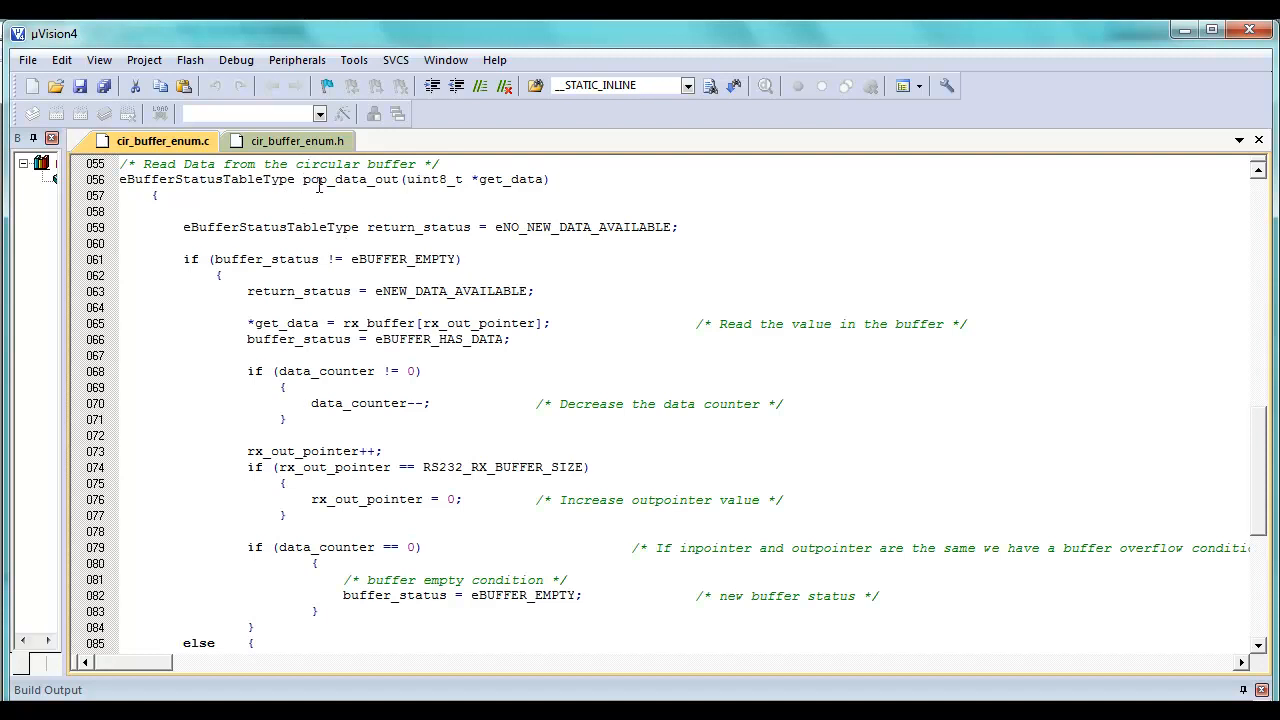
drag(463, 179, 545, 182)
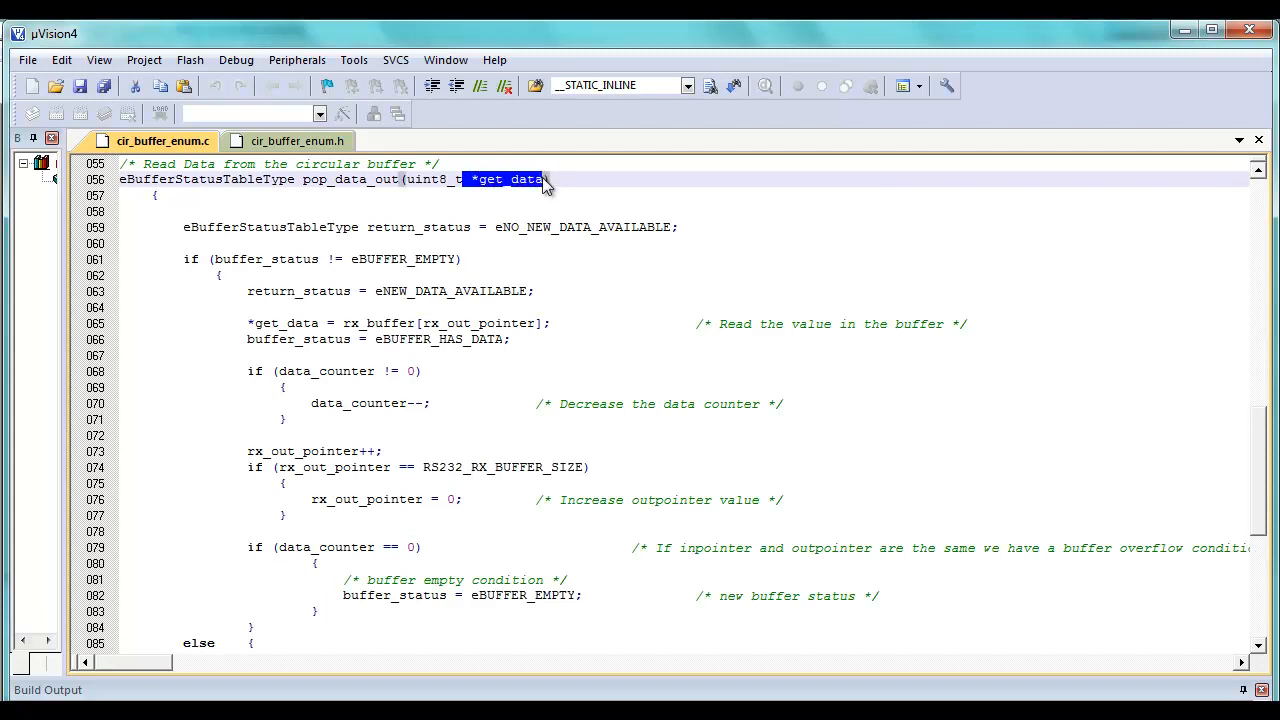
drag(295, 179, 119, 186)
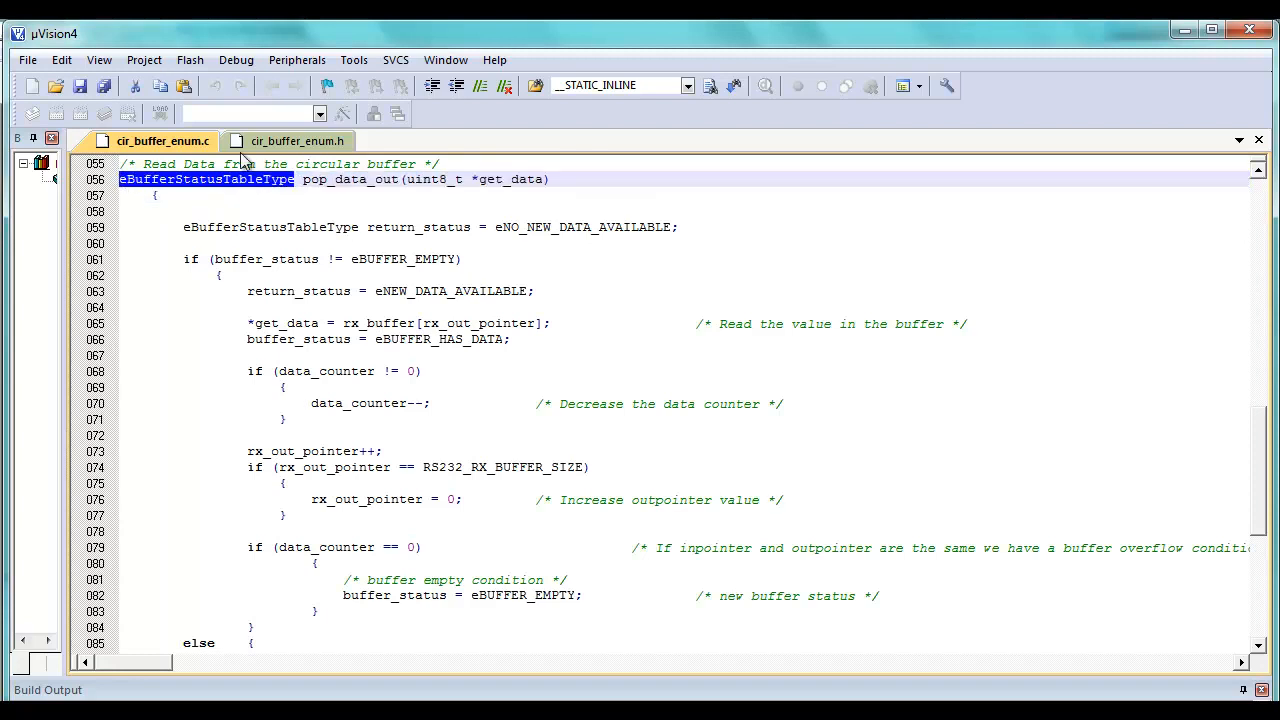
click(290, 145)
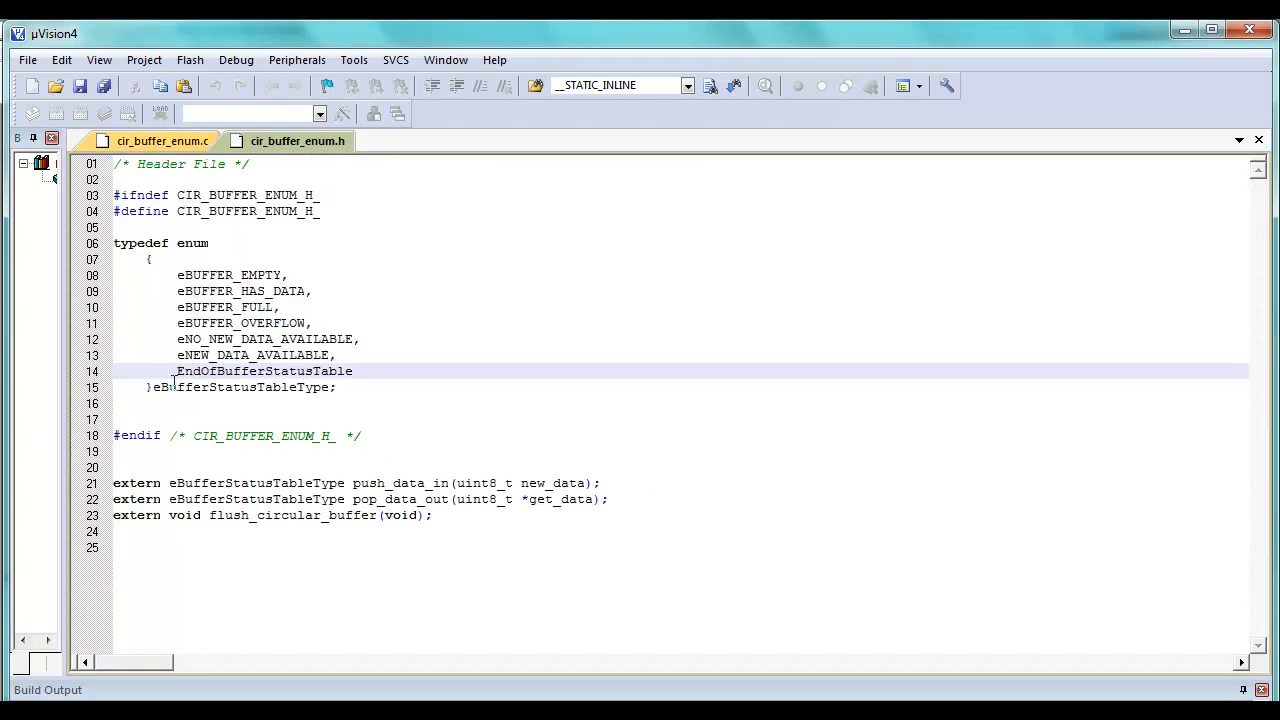
drag(176, 341, 338, 356)
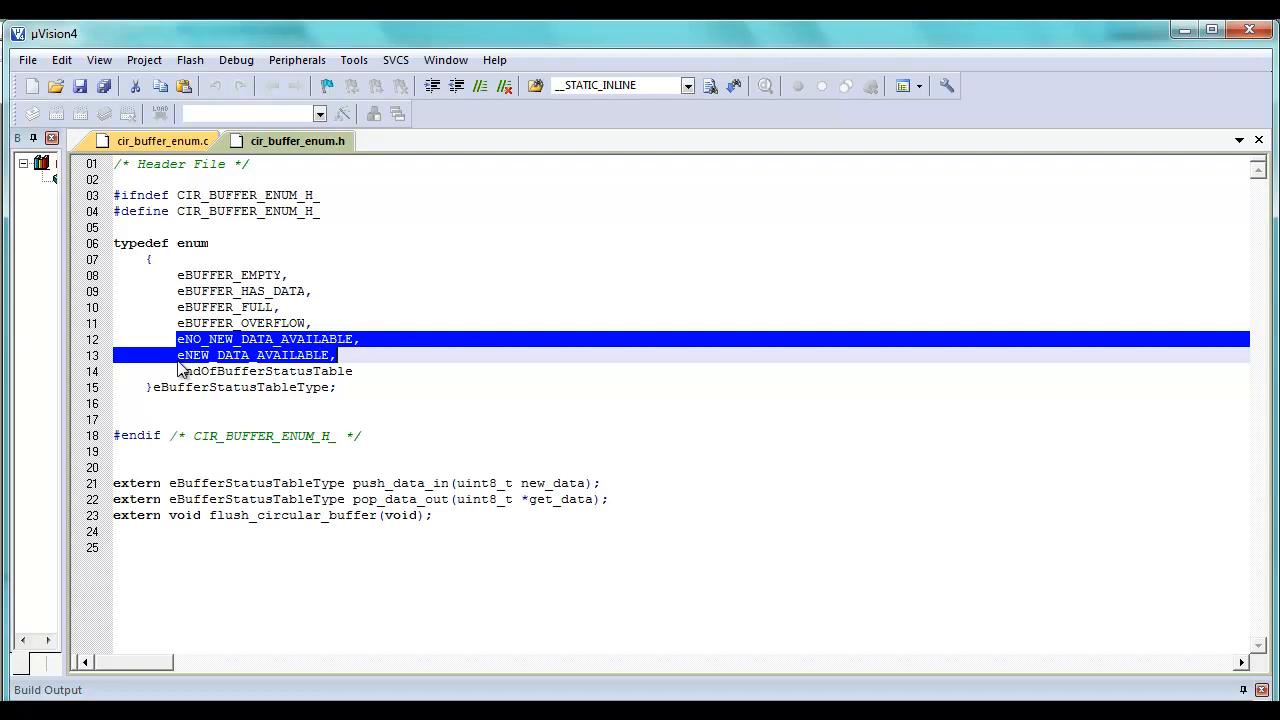
click(165, 142)
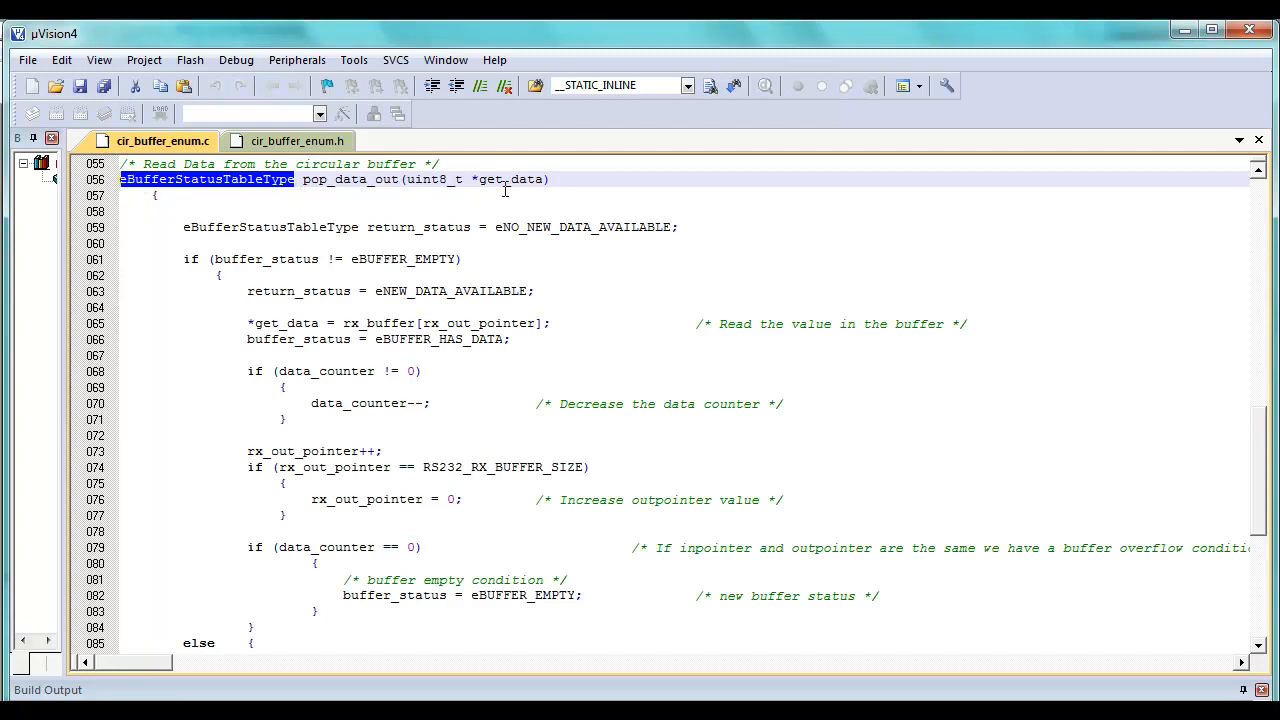
drag(471, 180, 547, 187)
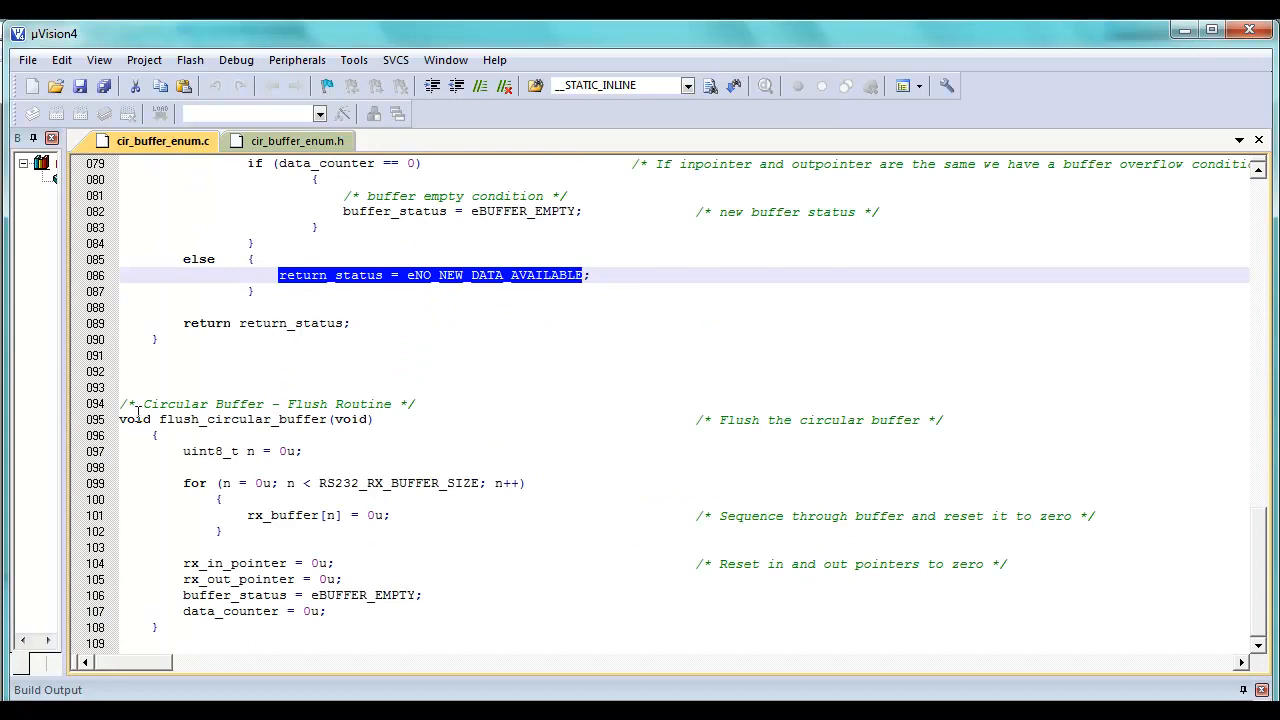
Examine the flush_circular_buffer routine and its statement that resets the rx_buffer elements to zero
drag(160, 419, 383, 430)
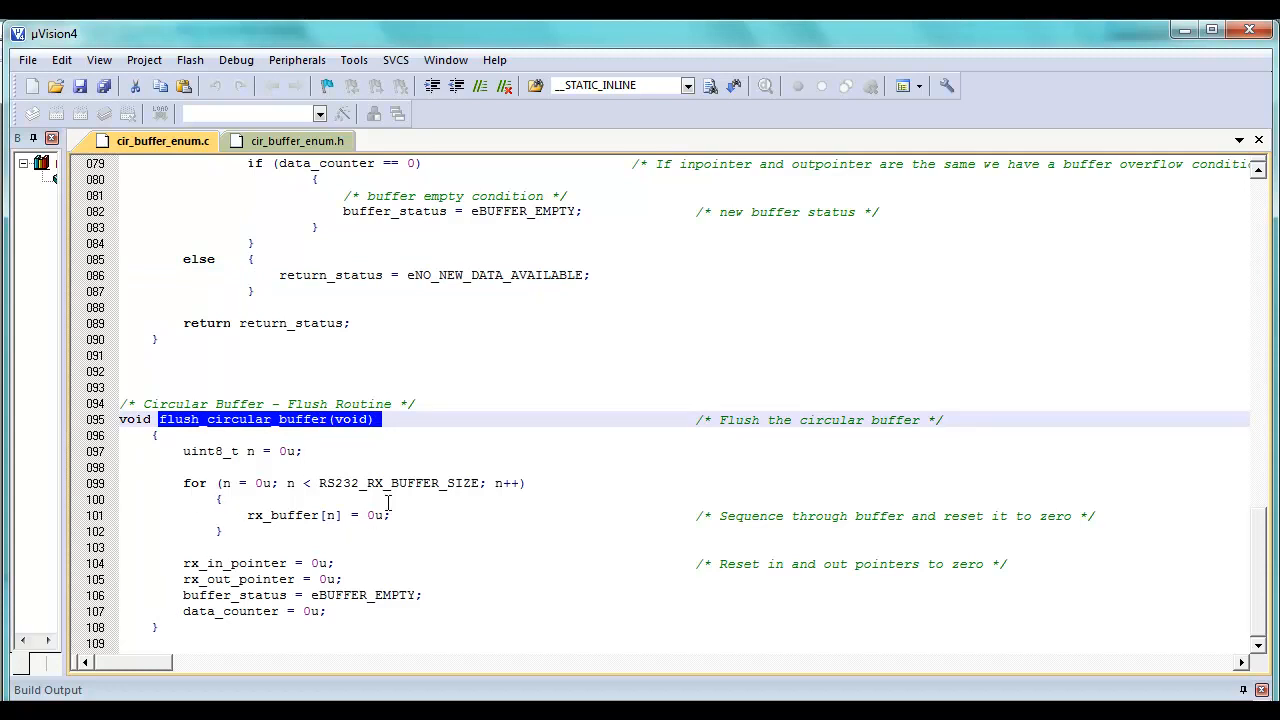
drag(242, 514, 392, 520)
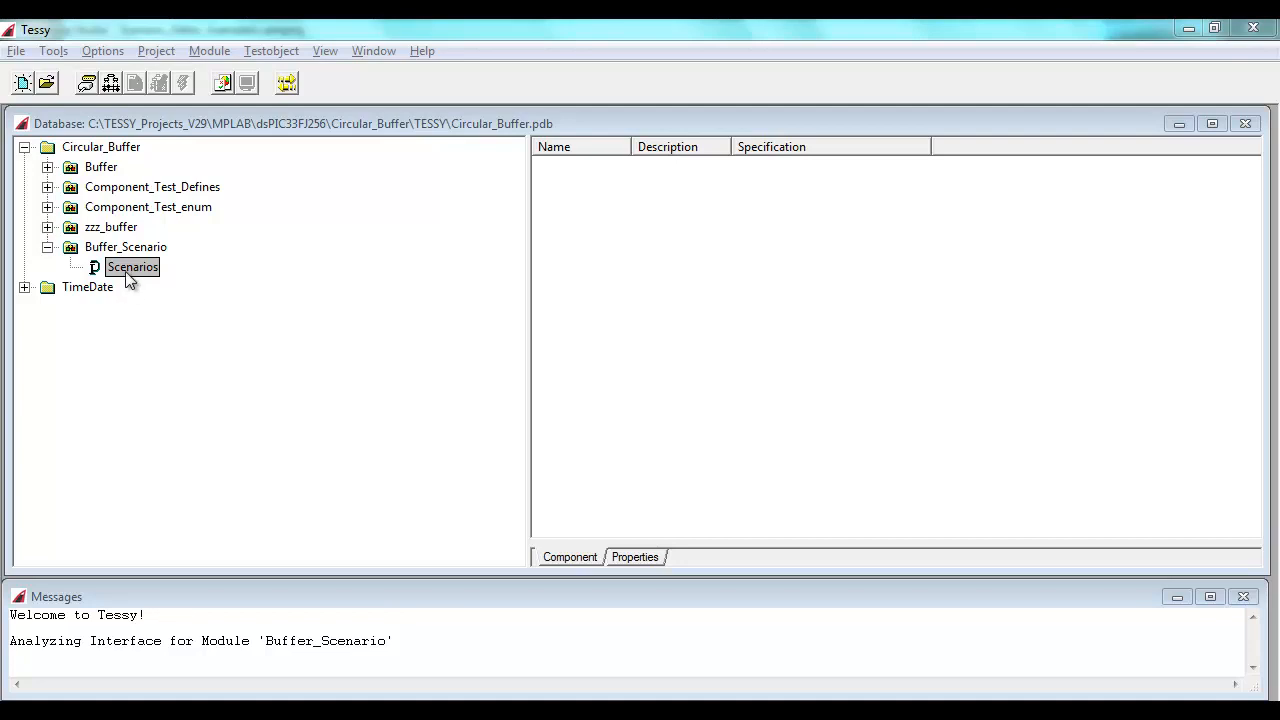
Switch to Tessy, open the test interface of the Scenarios object and inspect the values of the eBufferStatusTableType enum
click(87, 86)
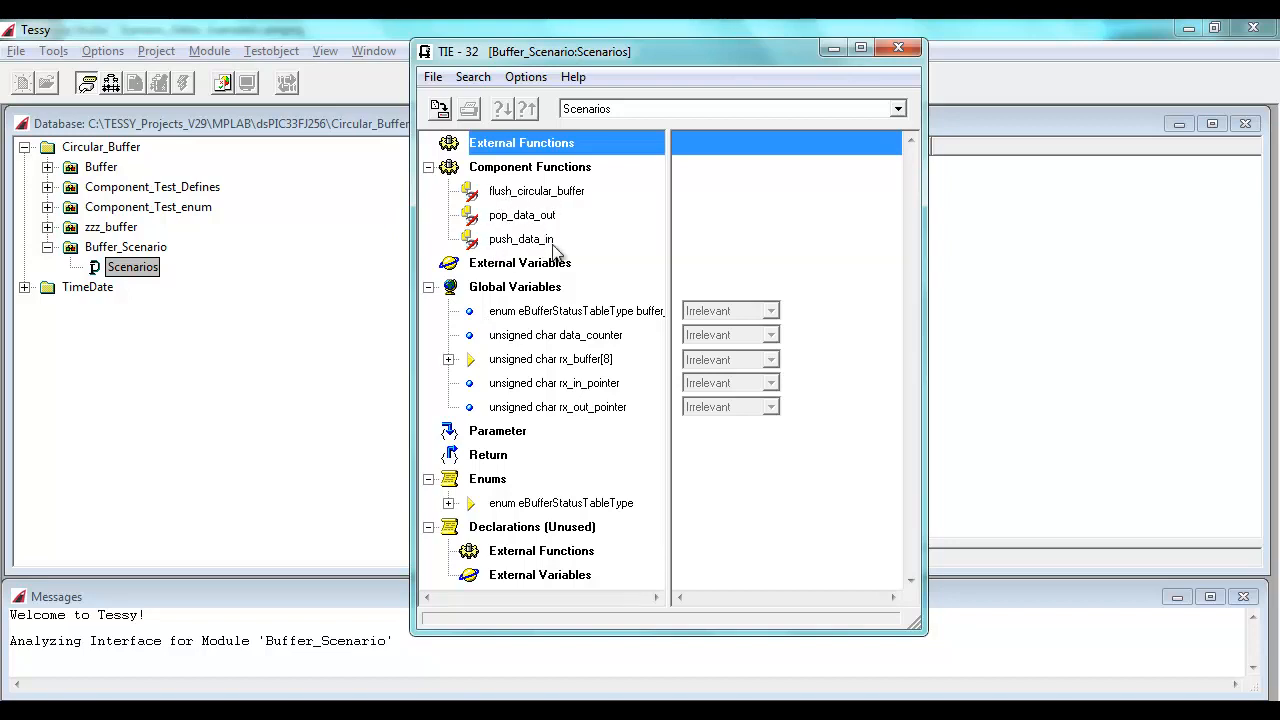
click(449, 504)
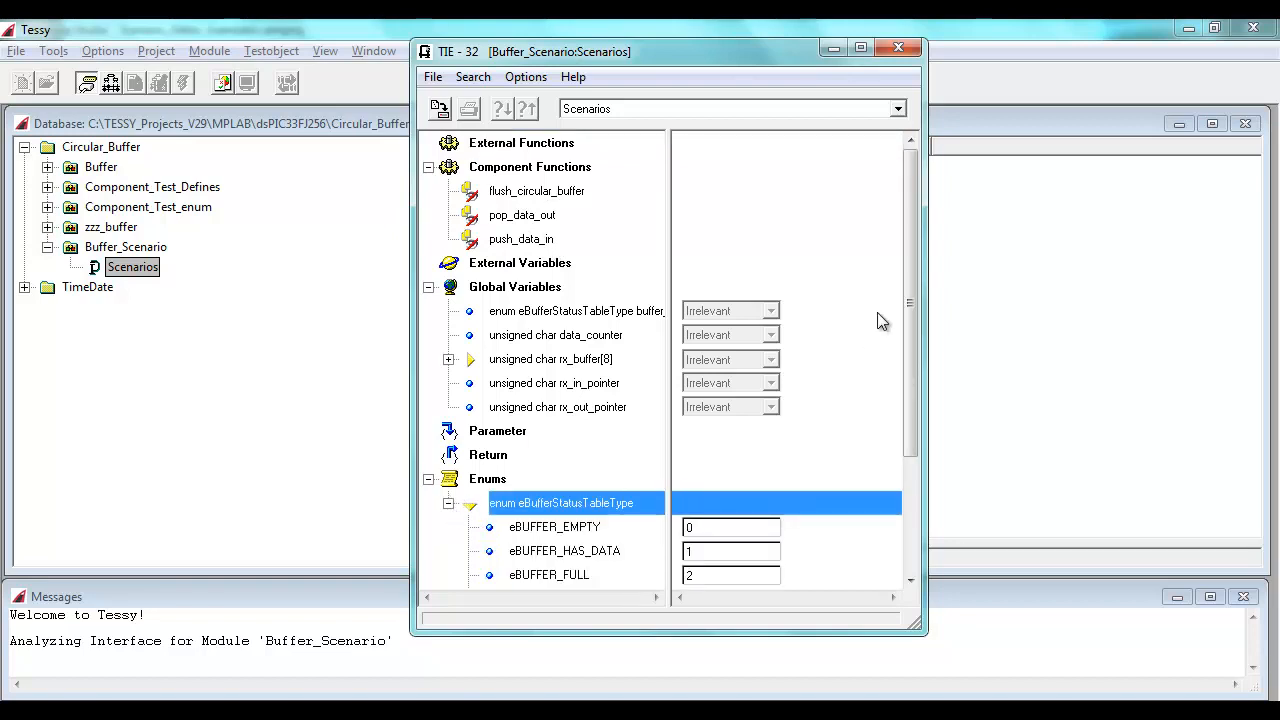
drag(908, 282, 783, 431)
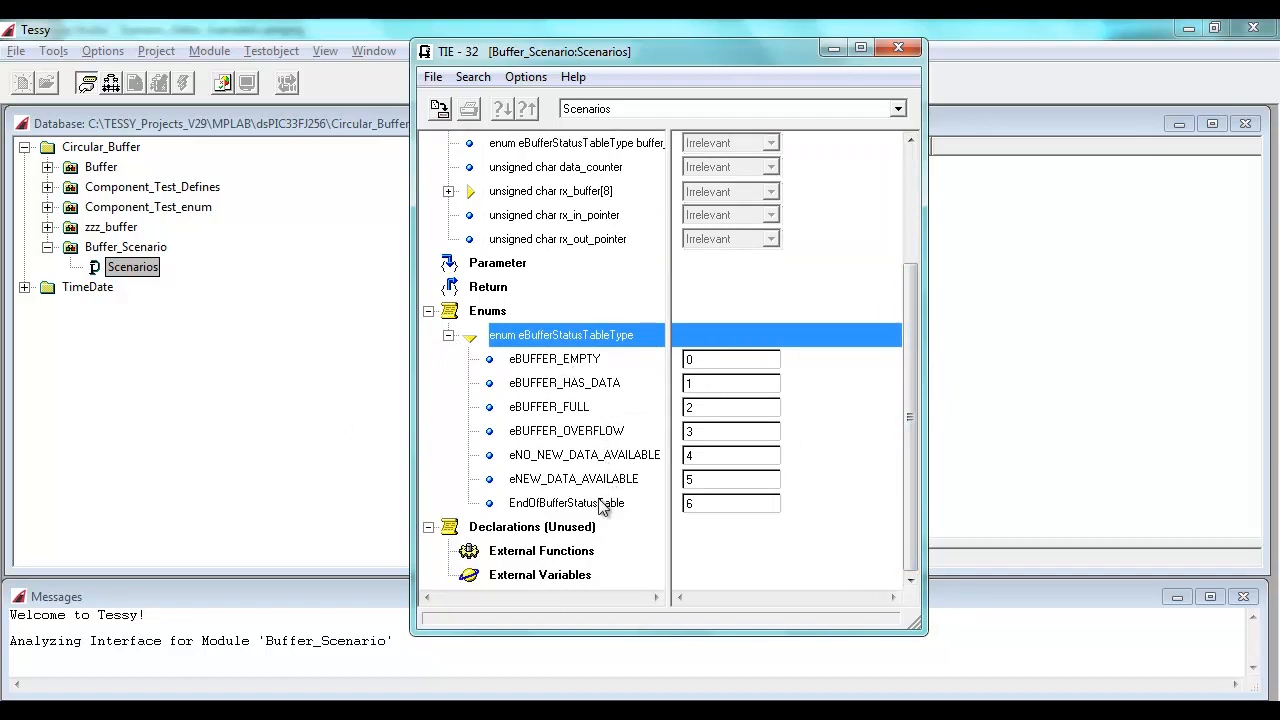
Review the component functions in the Scenarios test interface, check the options offered for flush_circular_buffer, and save the interface changes on exit
click(448, 335)
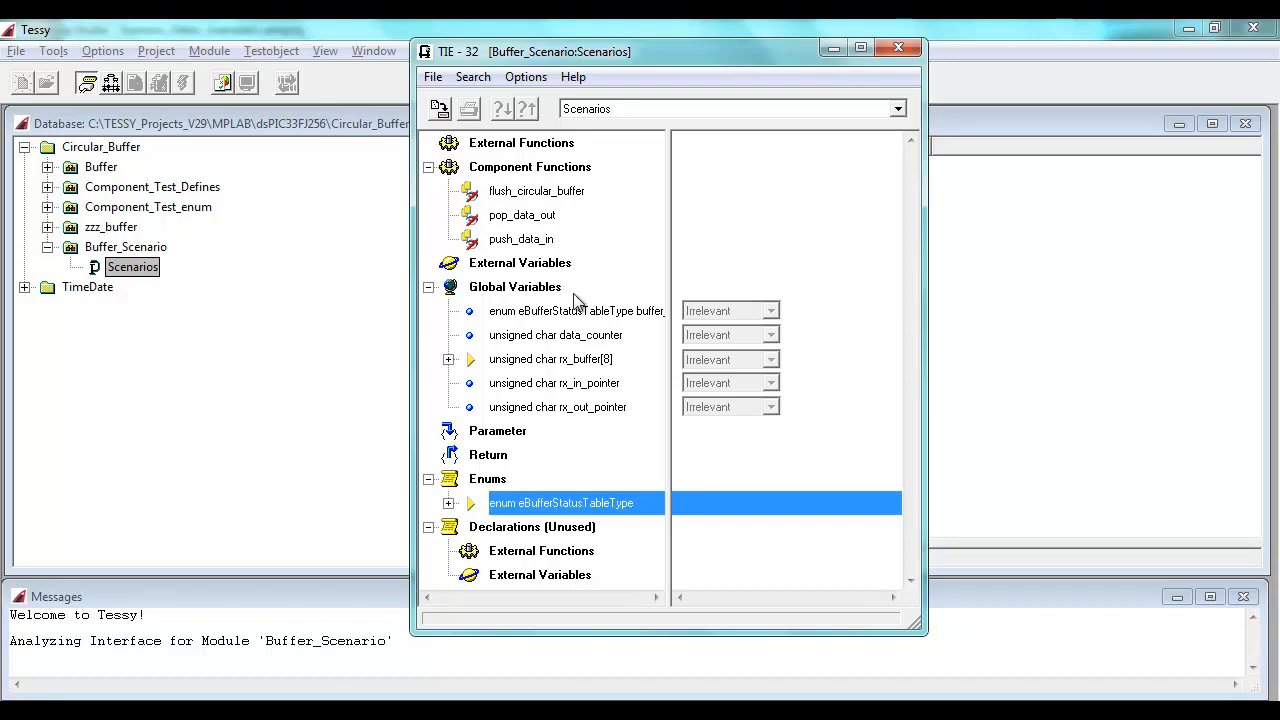
click(532, 193)
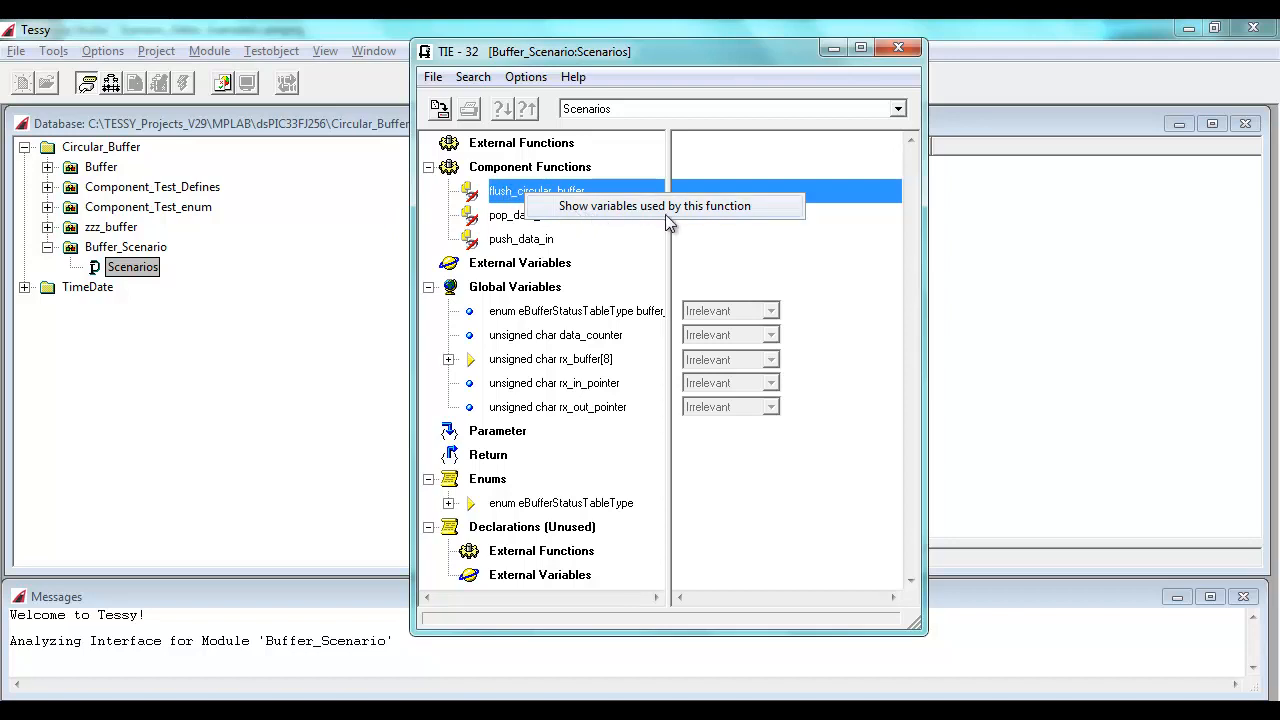
click(511, 195)
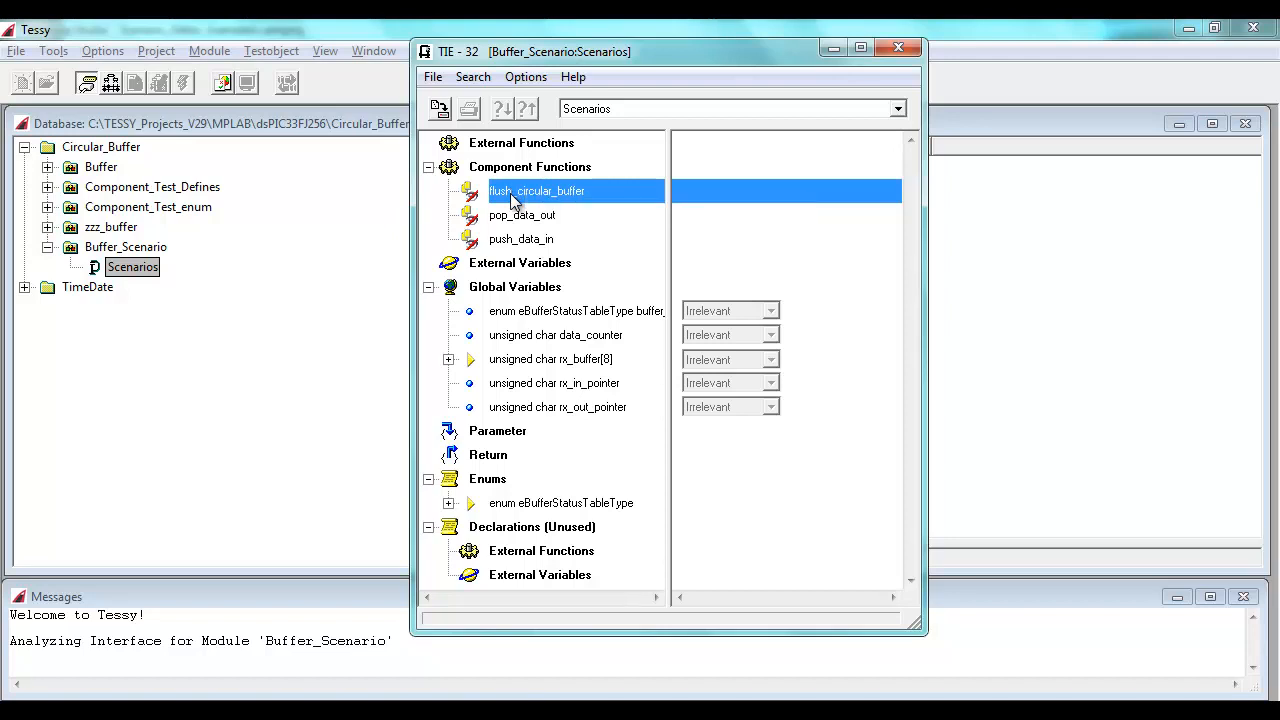
click(898, 47)
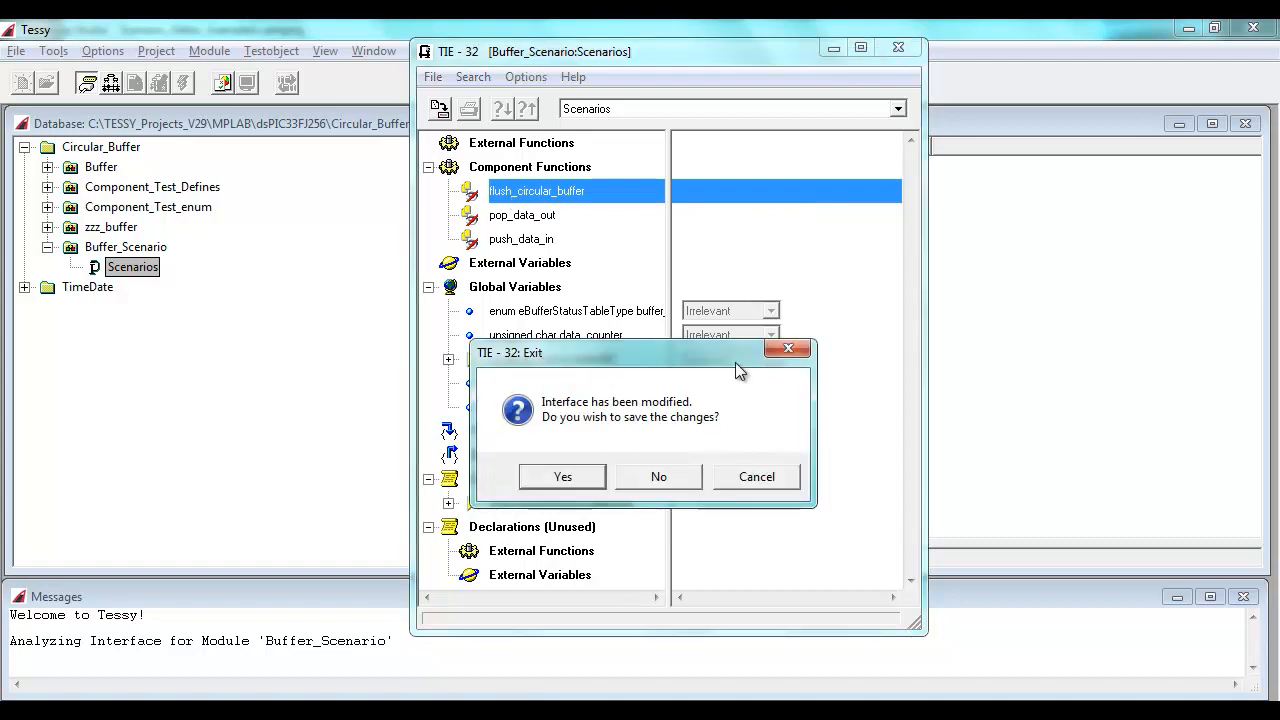
click(535, 478)
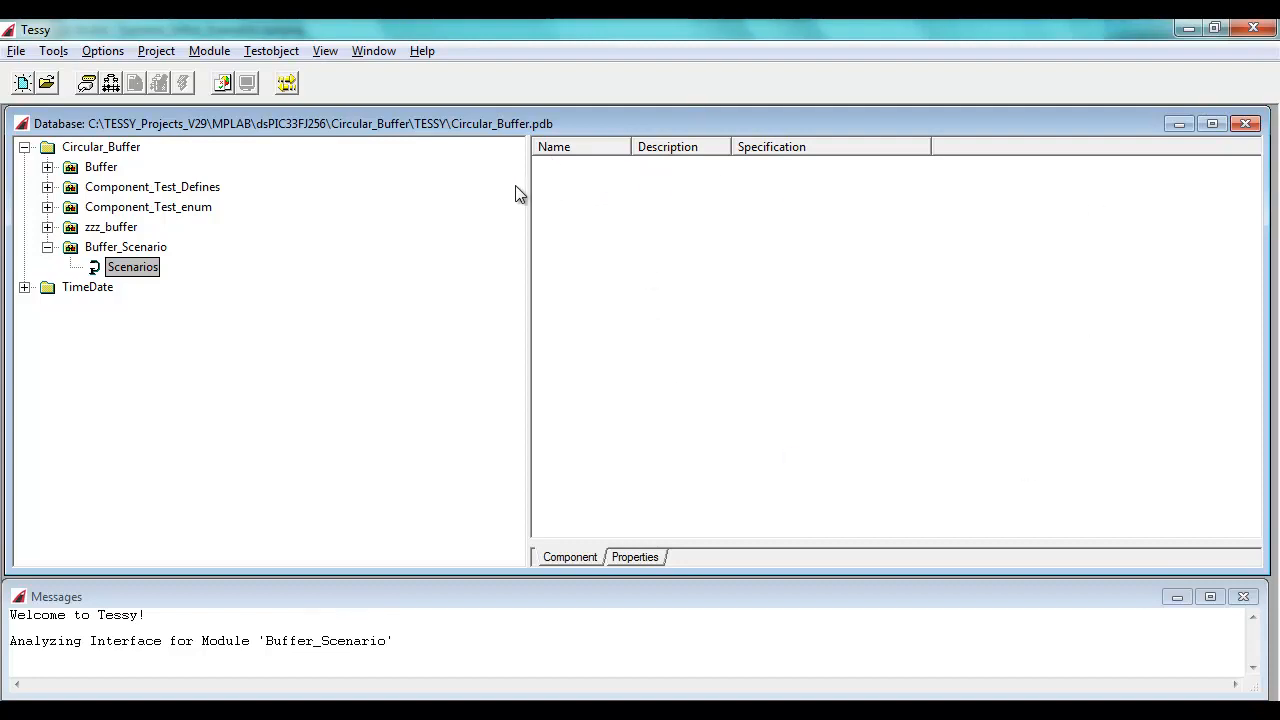
Add a scenario to the Scenarios test object of Buffer_Scenario
right_click(541, 176)
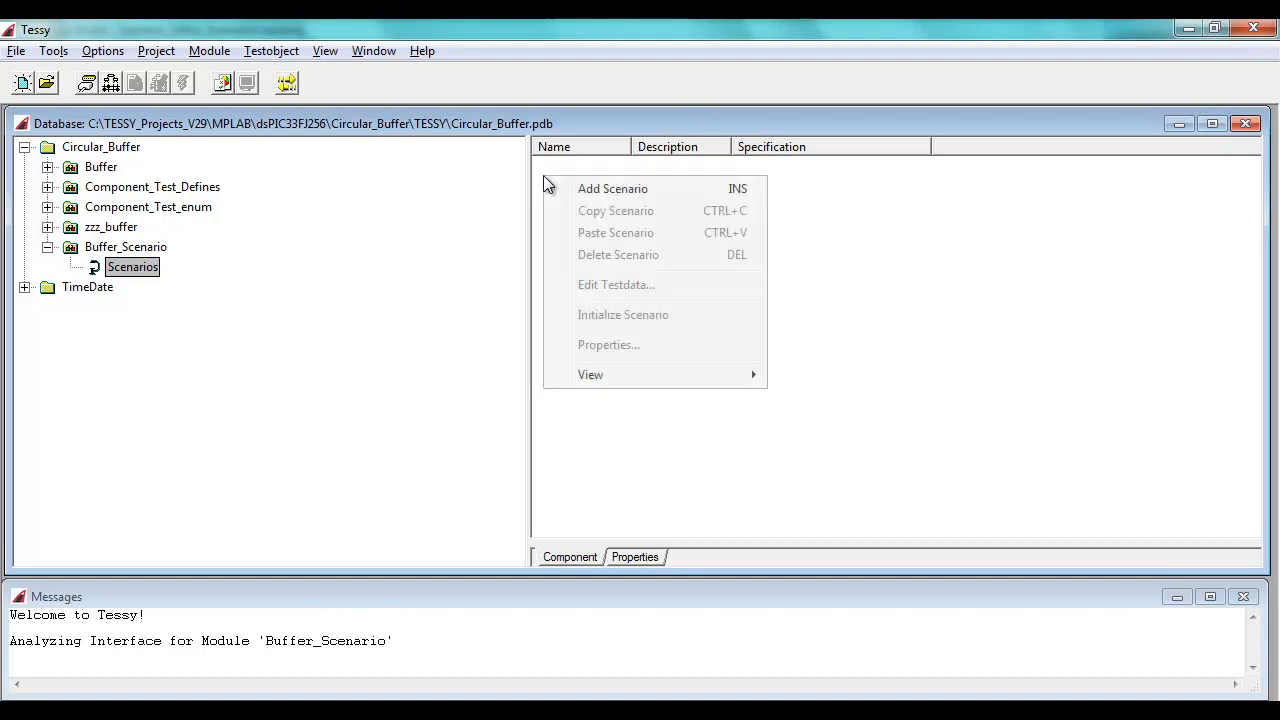
click(578, 190)
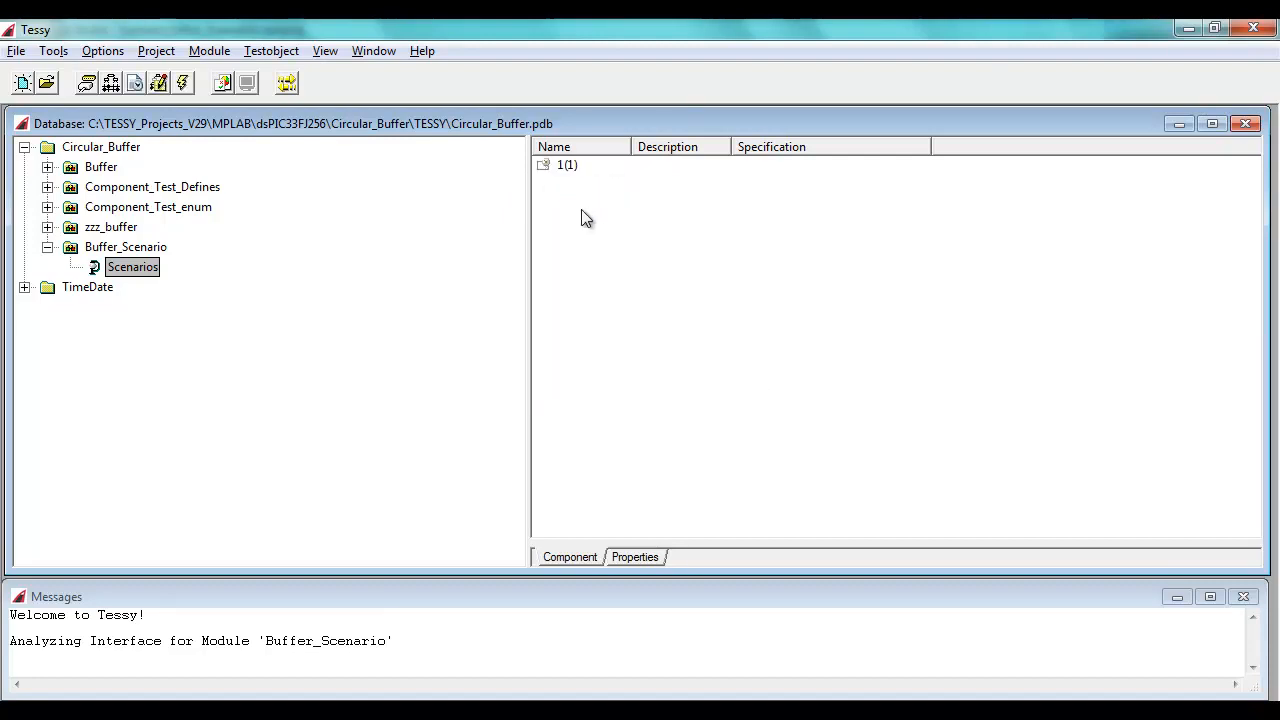
Look over the new scenario's test data and its component functions in the Scenario Editor, closing each window again
click(545, 171)
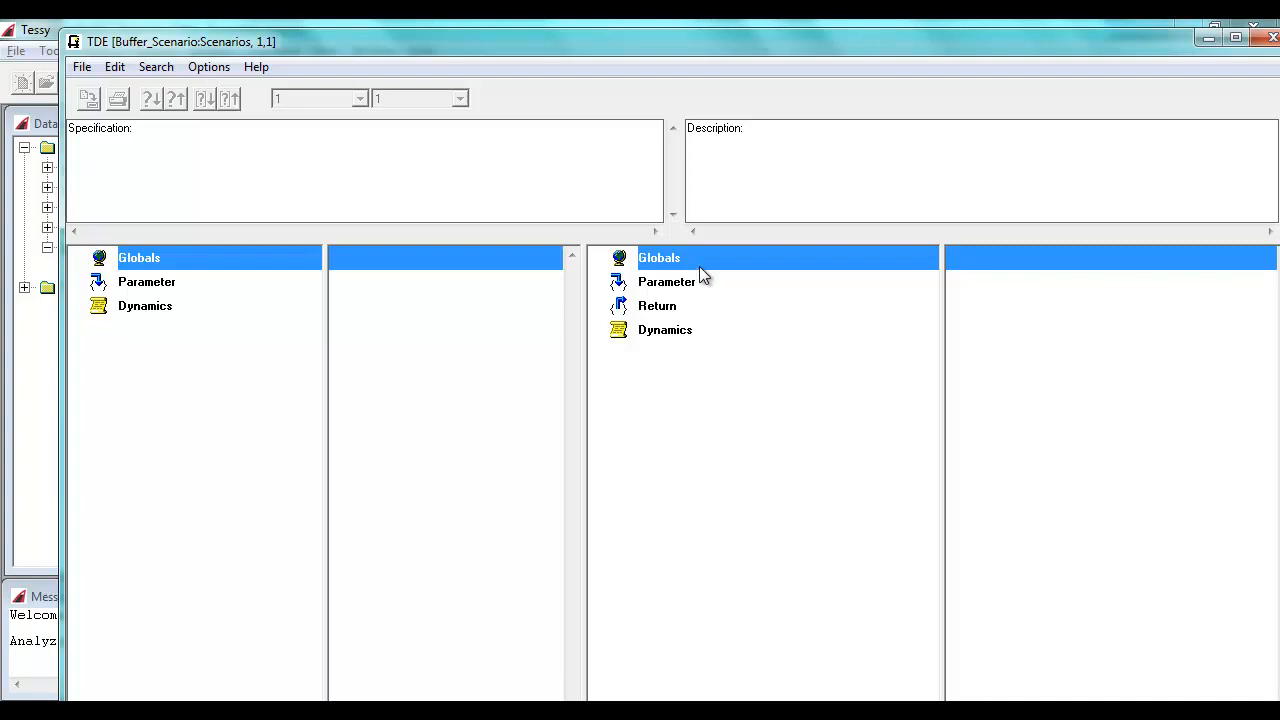
click(1272, 40)
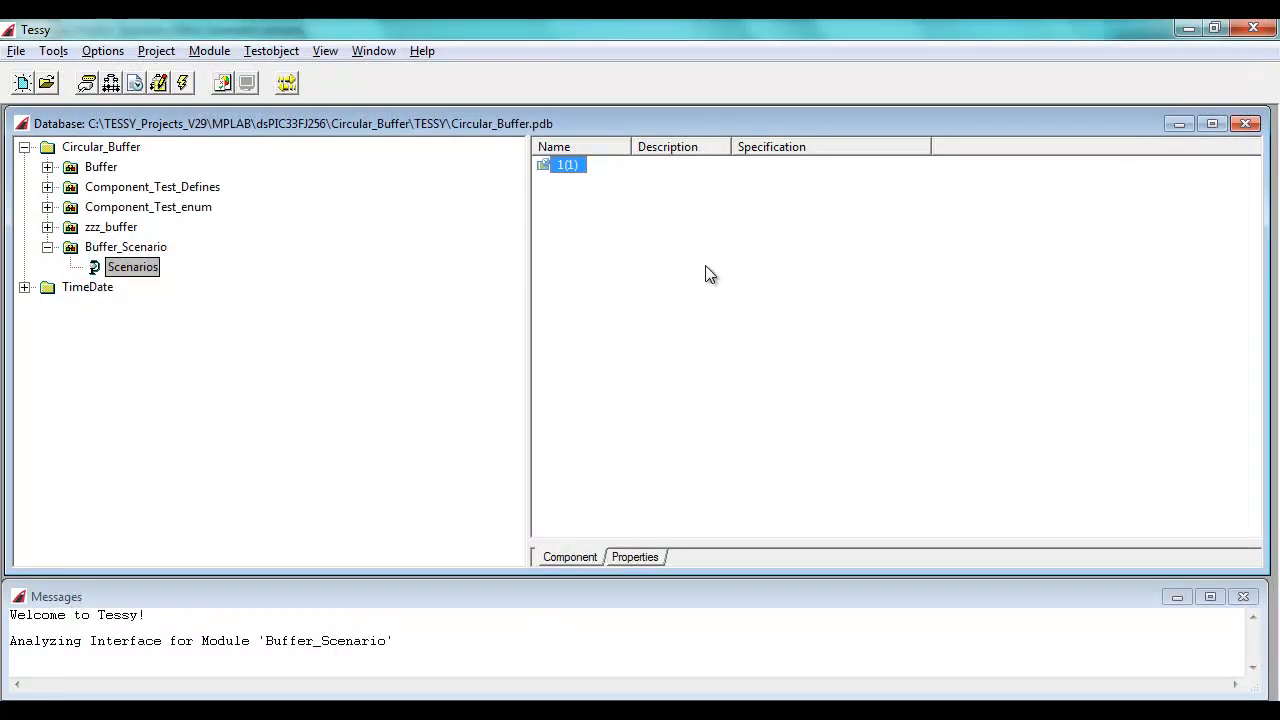
click(136, 86)
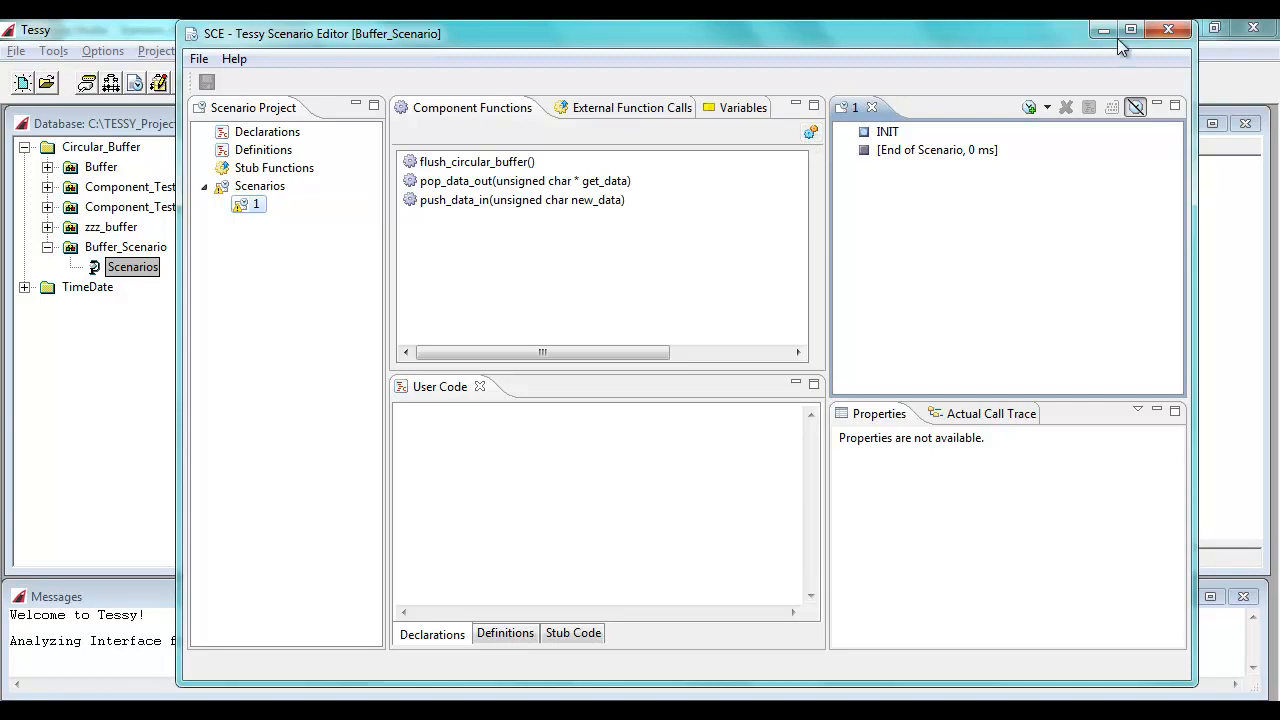
click(1174, 33)
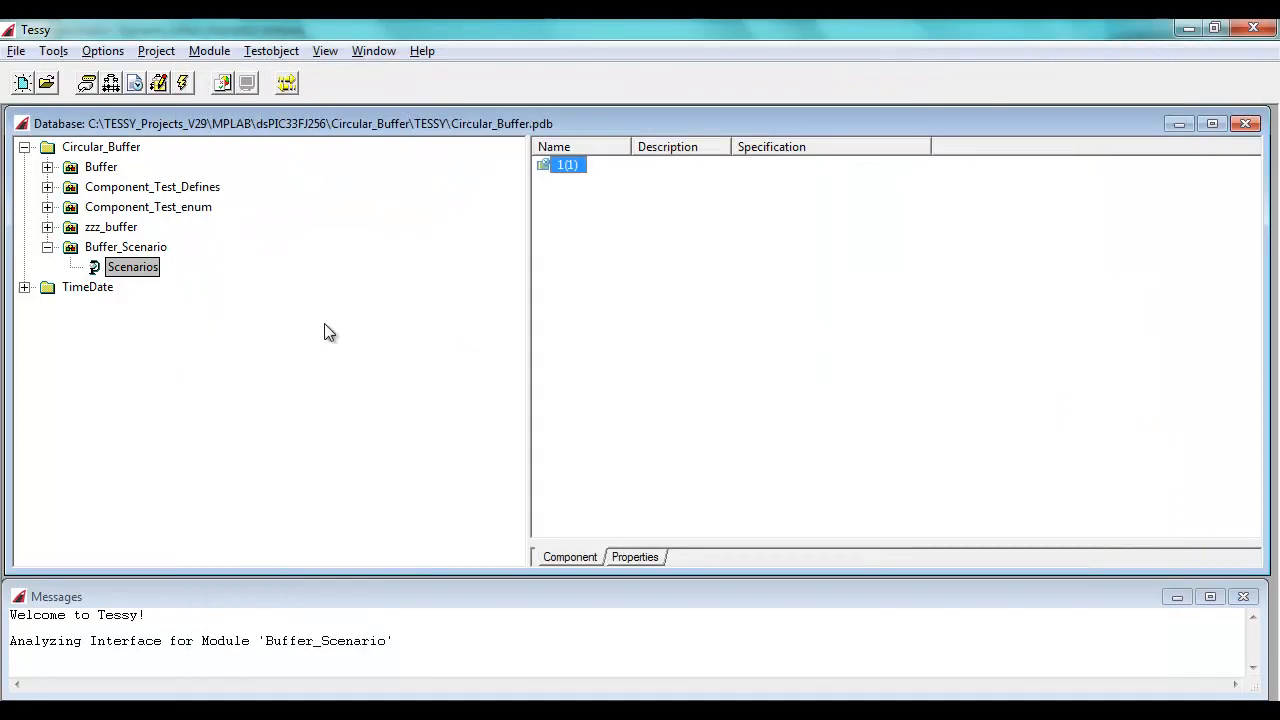
Add the source file tick_void.c to the Buffer_Scenario module's sources and apply the module properties
right_click(127, 250)
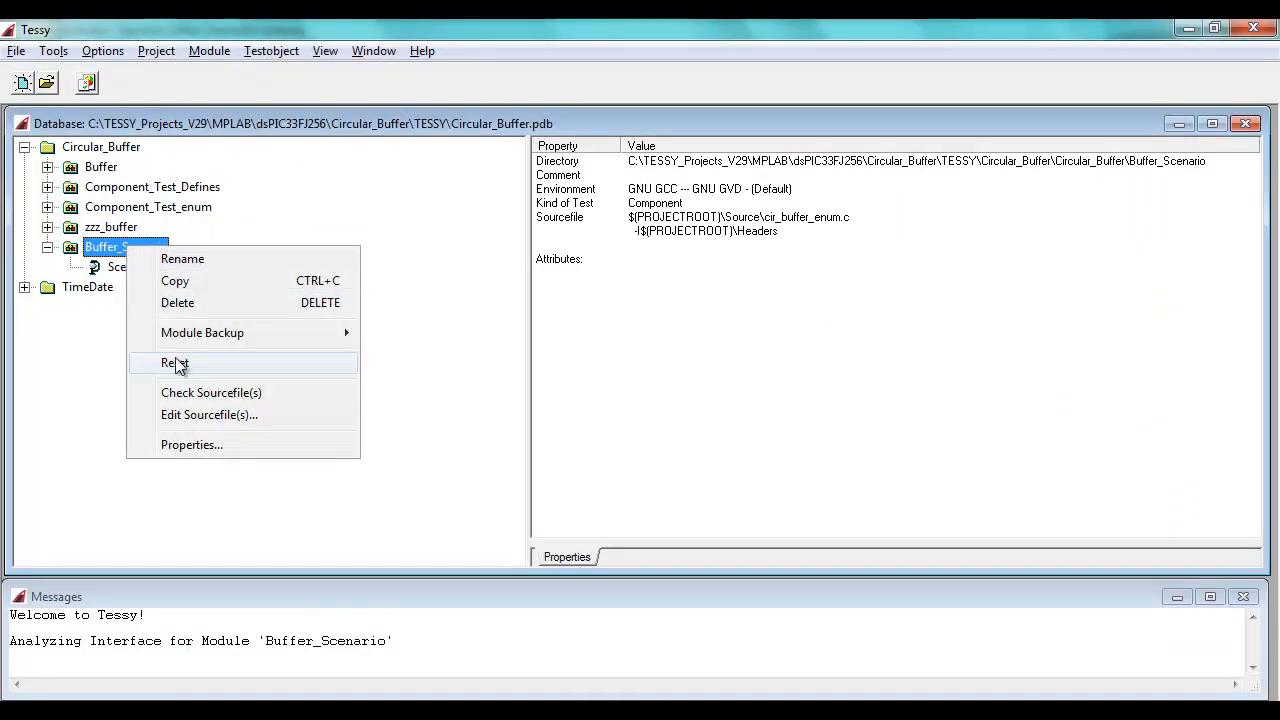
click(180, 446)
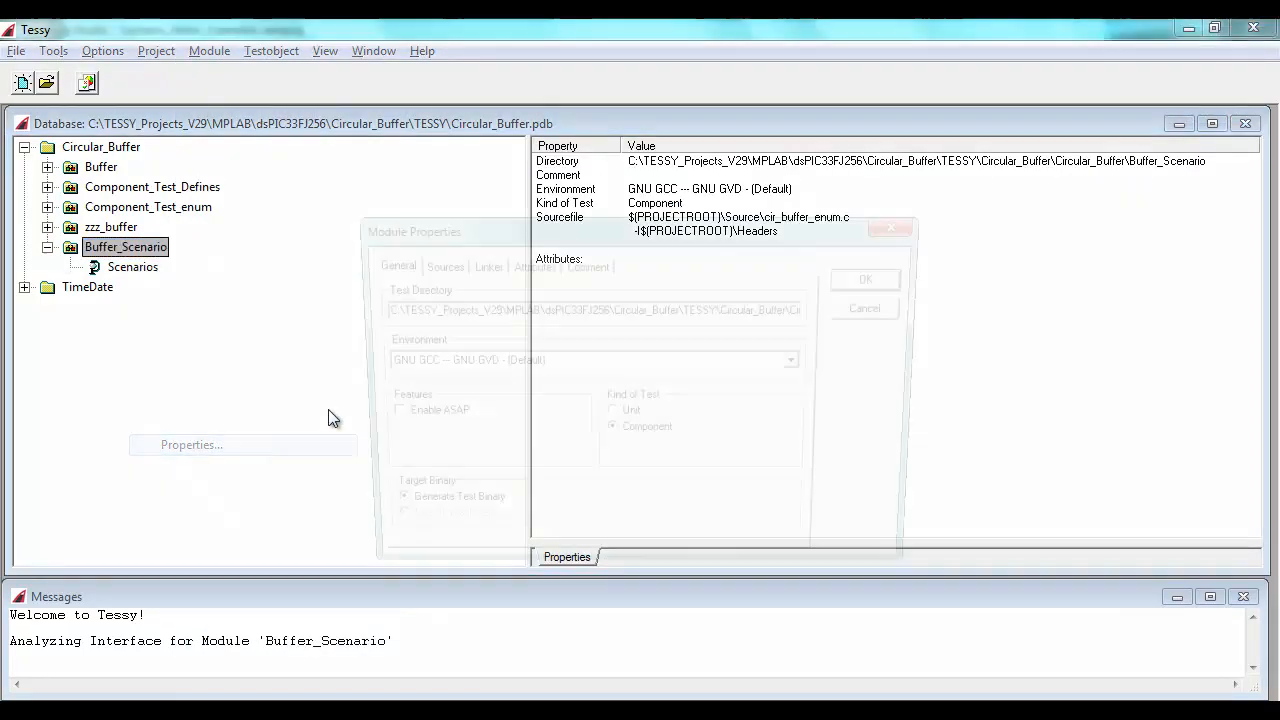
click(438, 266)
right_click(512, 365)
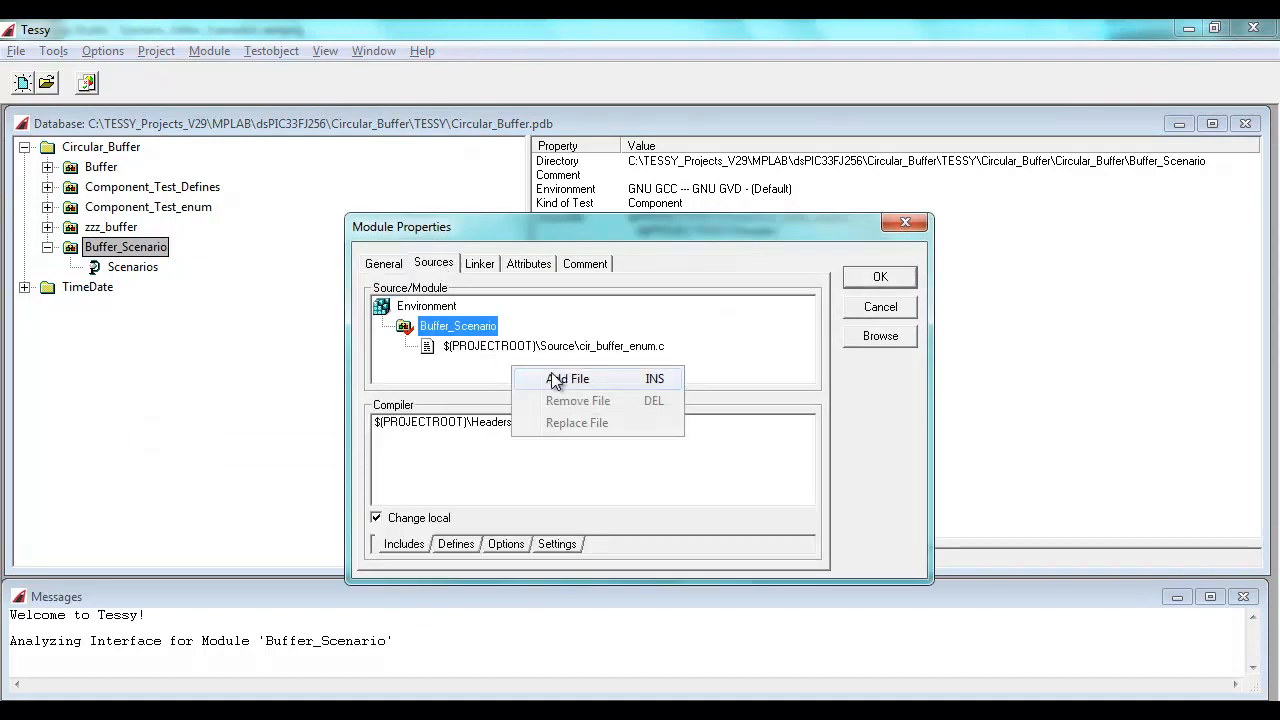
click(548, 375)
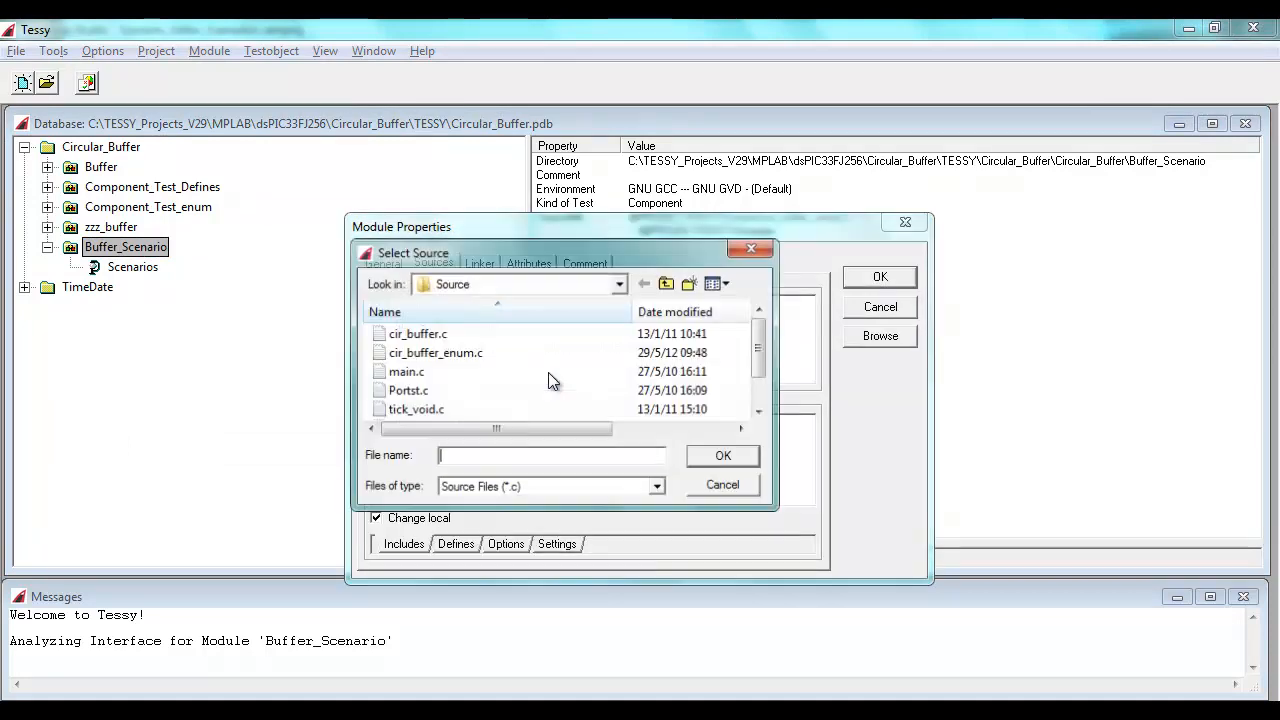
click(403, 411)
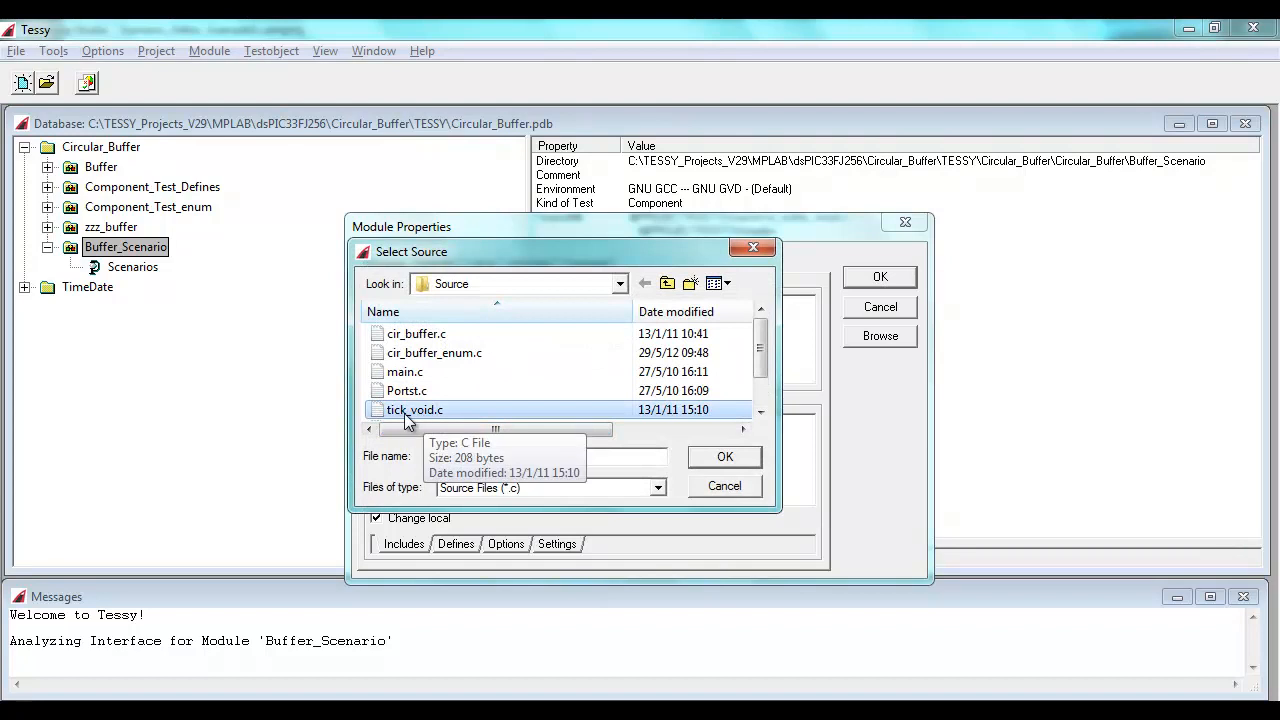
click(720, 458)
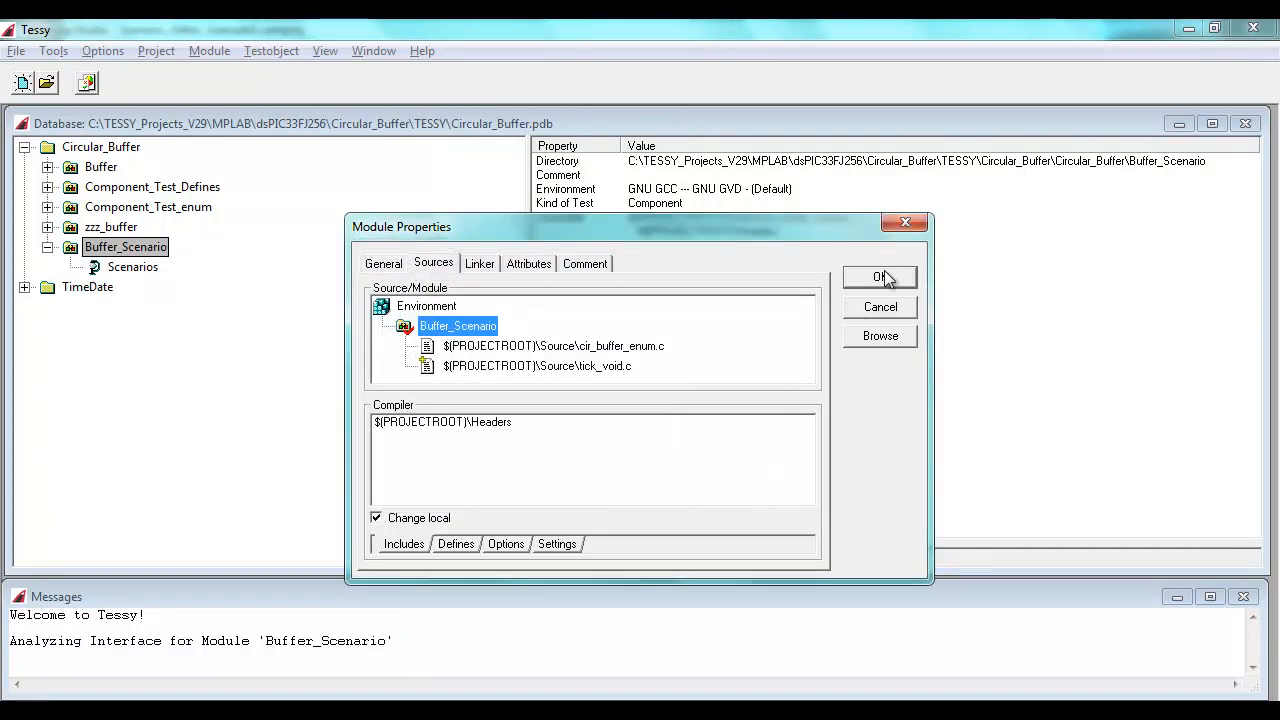
click(880, 277)
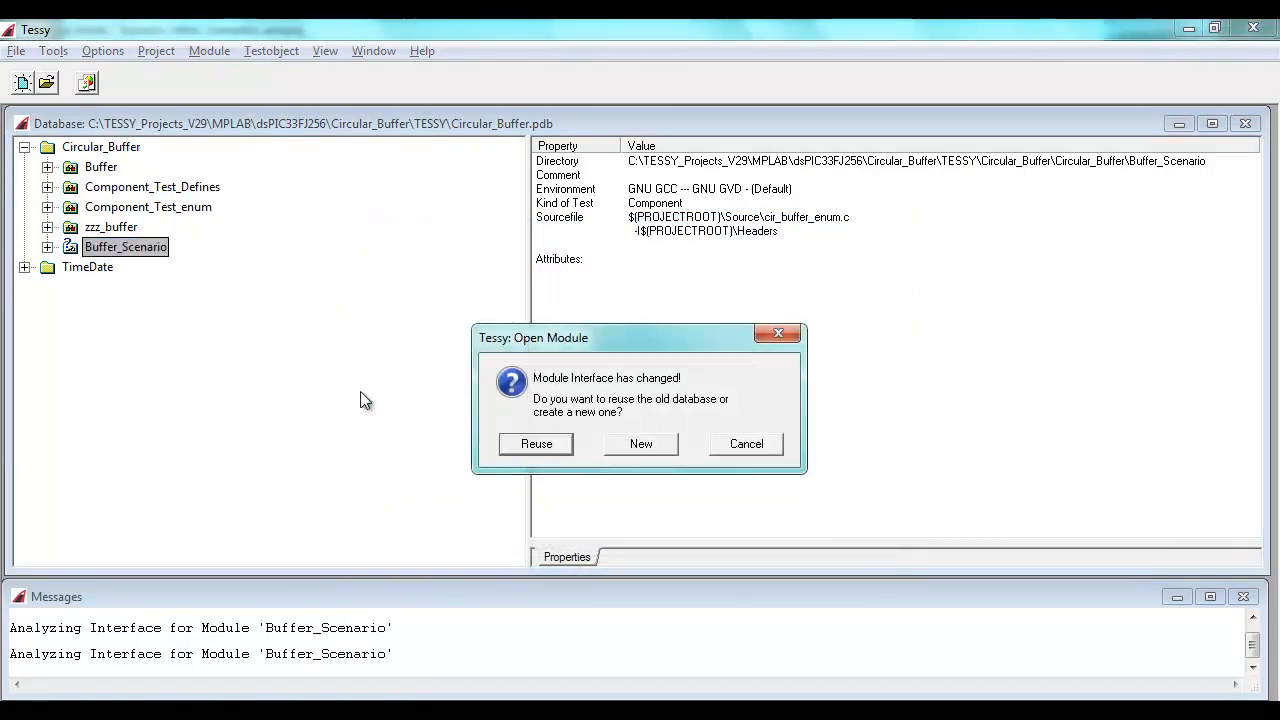
Reopen the Buffer_Scenario module reusing the old database with the existing testobject assignments
click(530, 448)
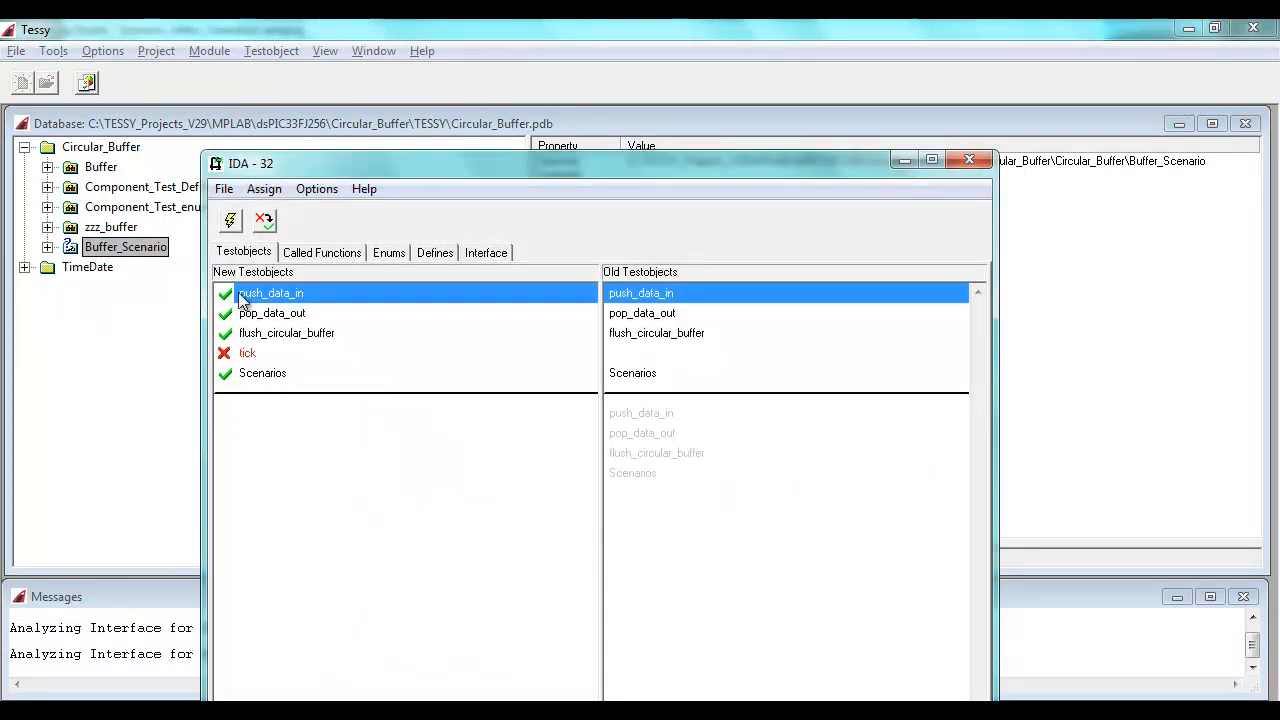
click(230, 220)
click(650, 478)
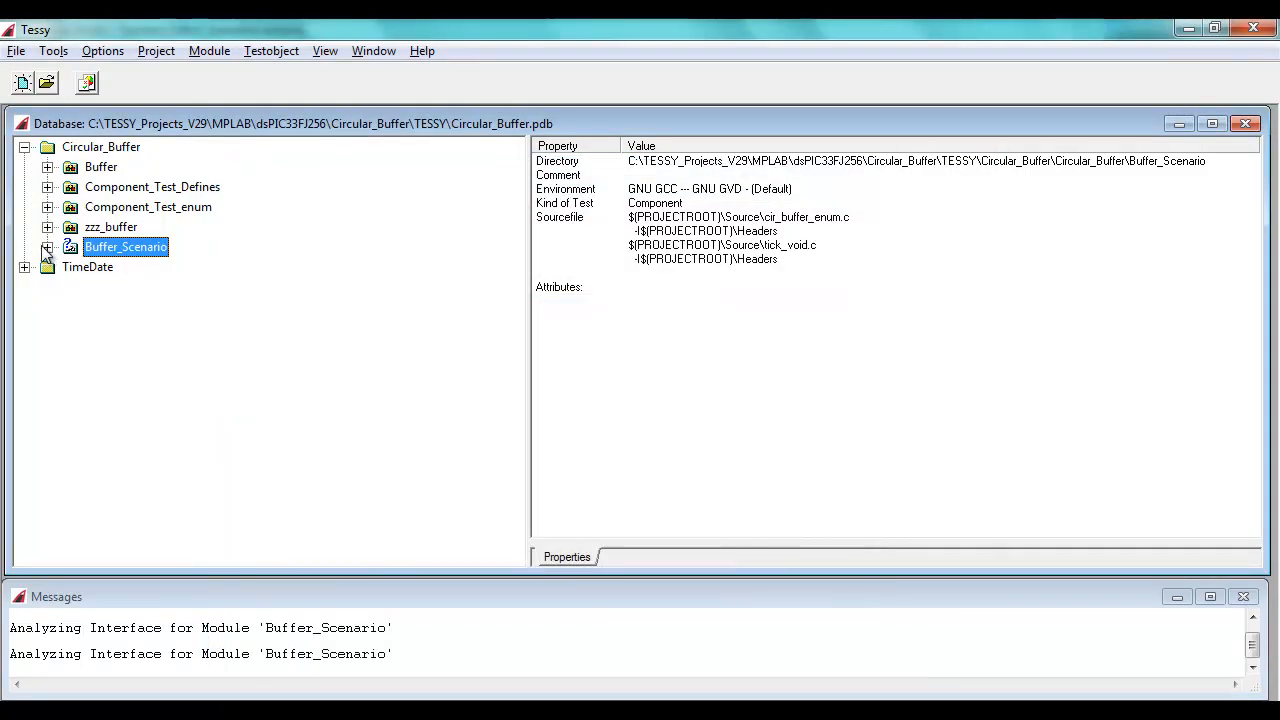
click(47, 247)
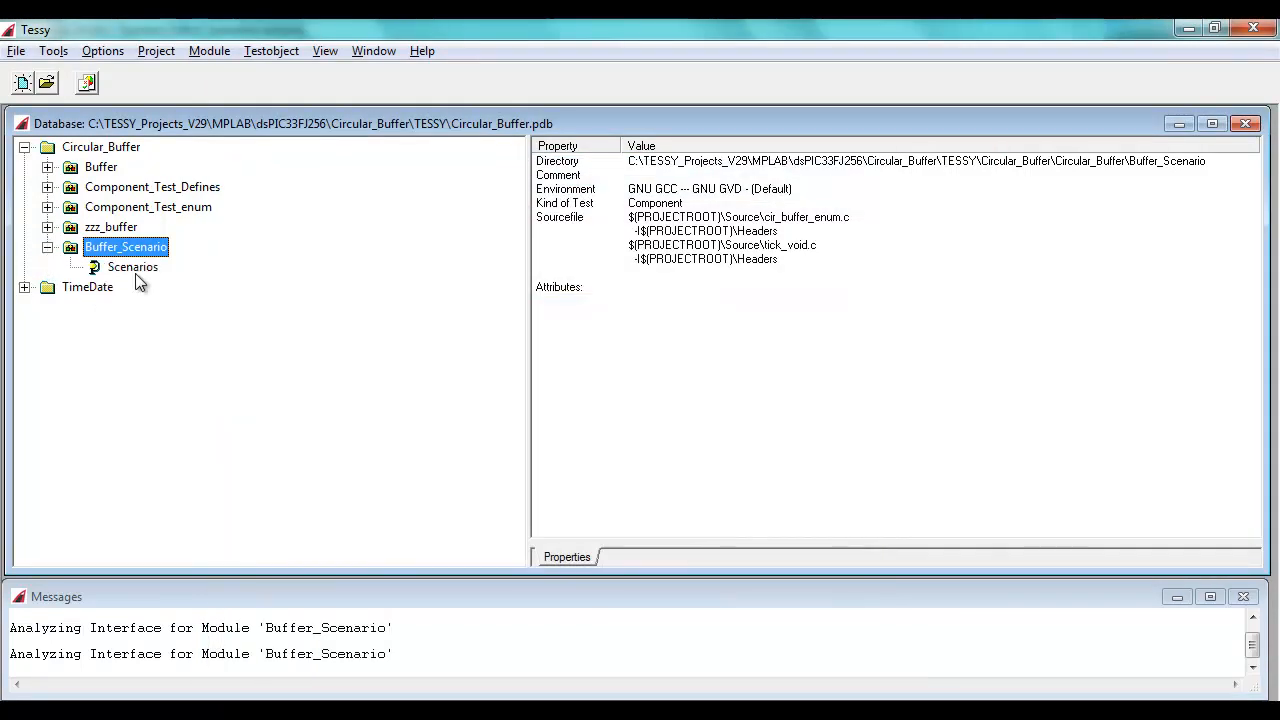
Open the Scenarios test interface and check the component functions for tick
click(135, 268)
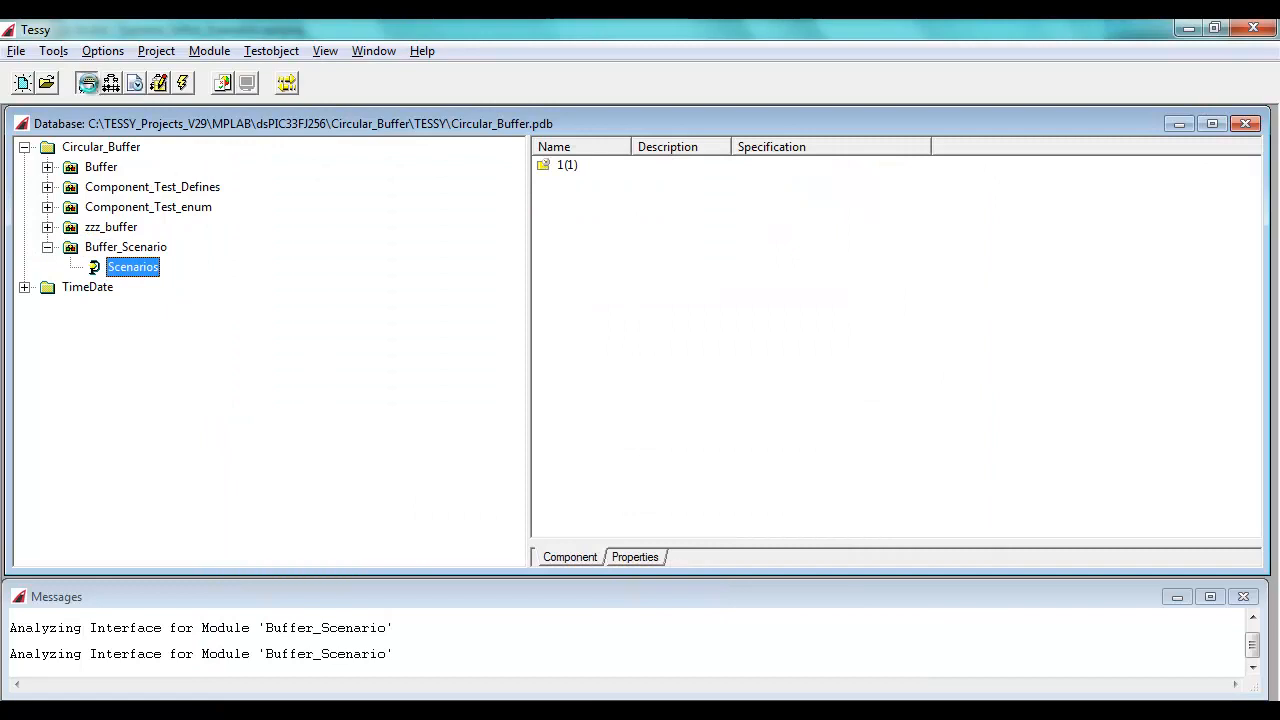
click(89, 86)
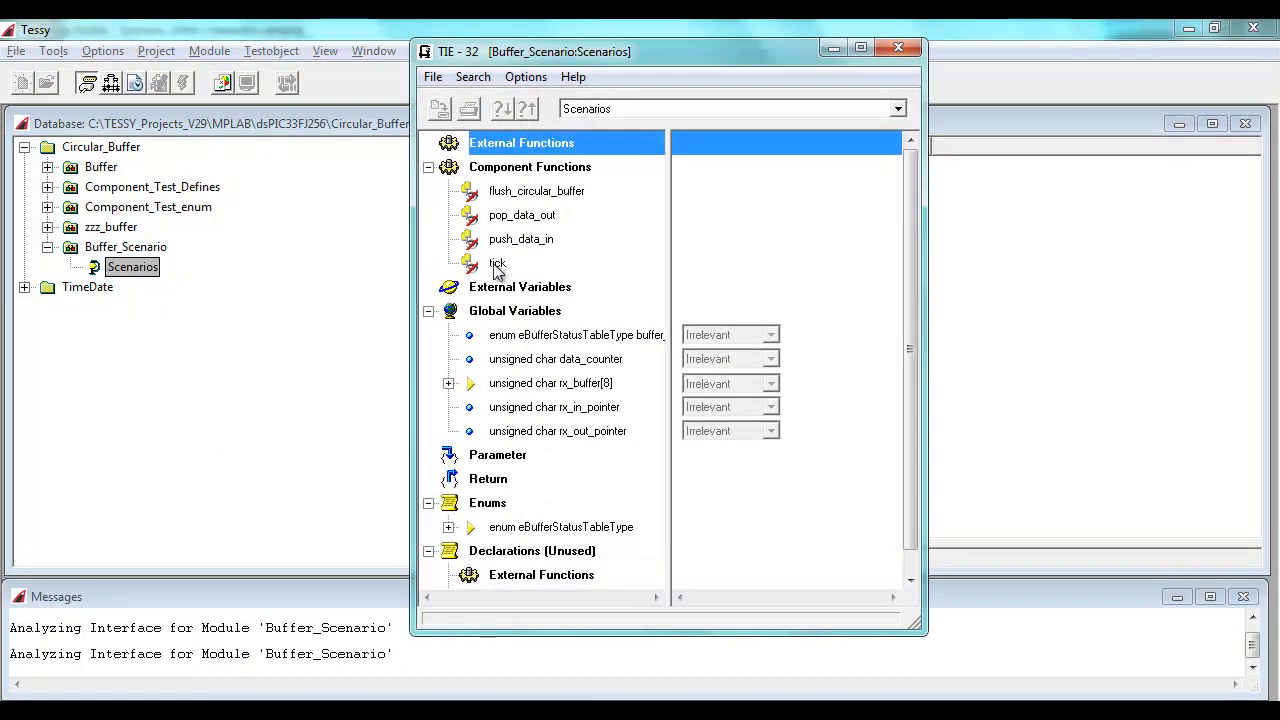
click(900, 50)
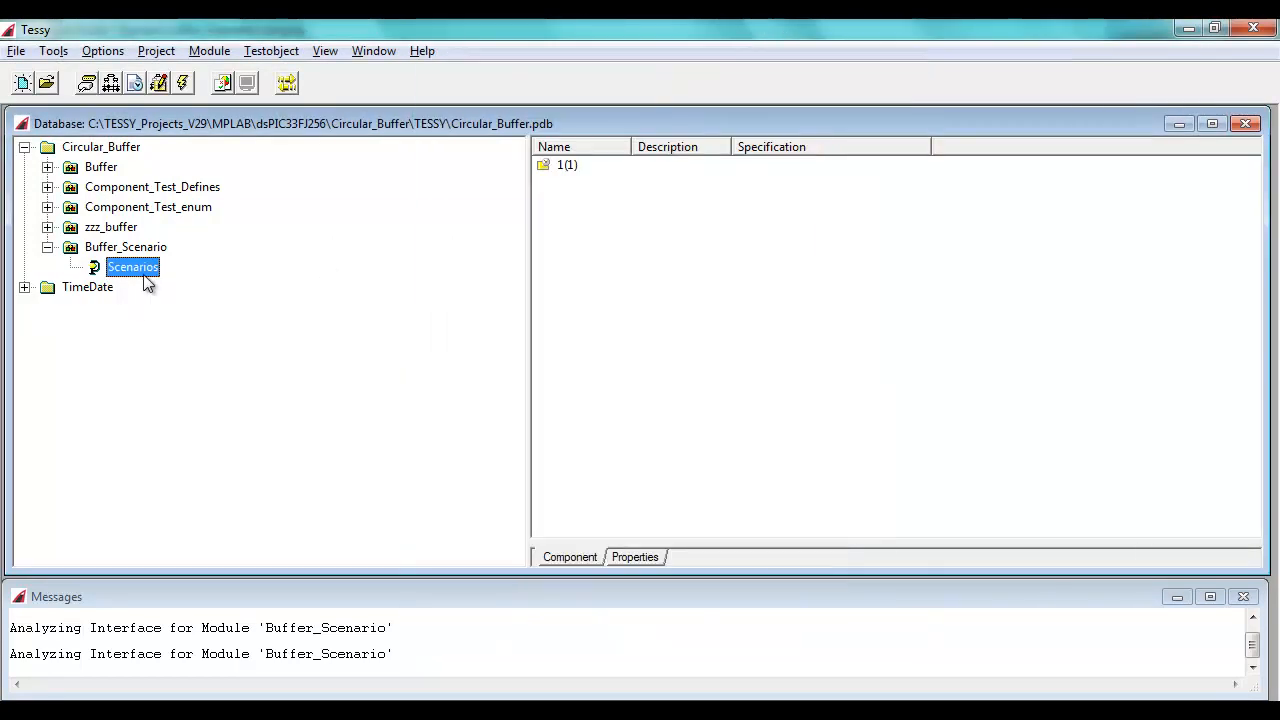
Open the module's tick_void.c source file, examine the definition of the tick function and return to the Scenarios object
right_click(124, 248)
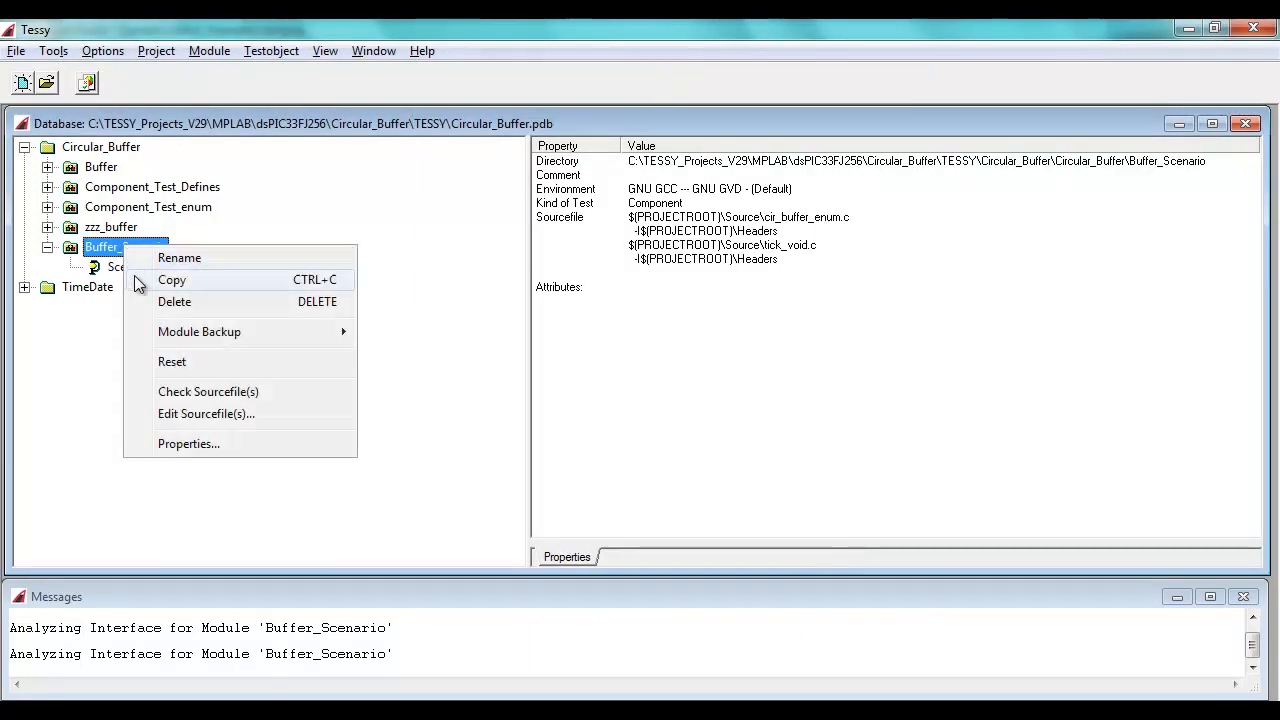
click(200, 413)
click(160, 392)
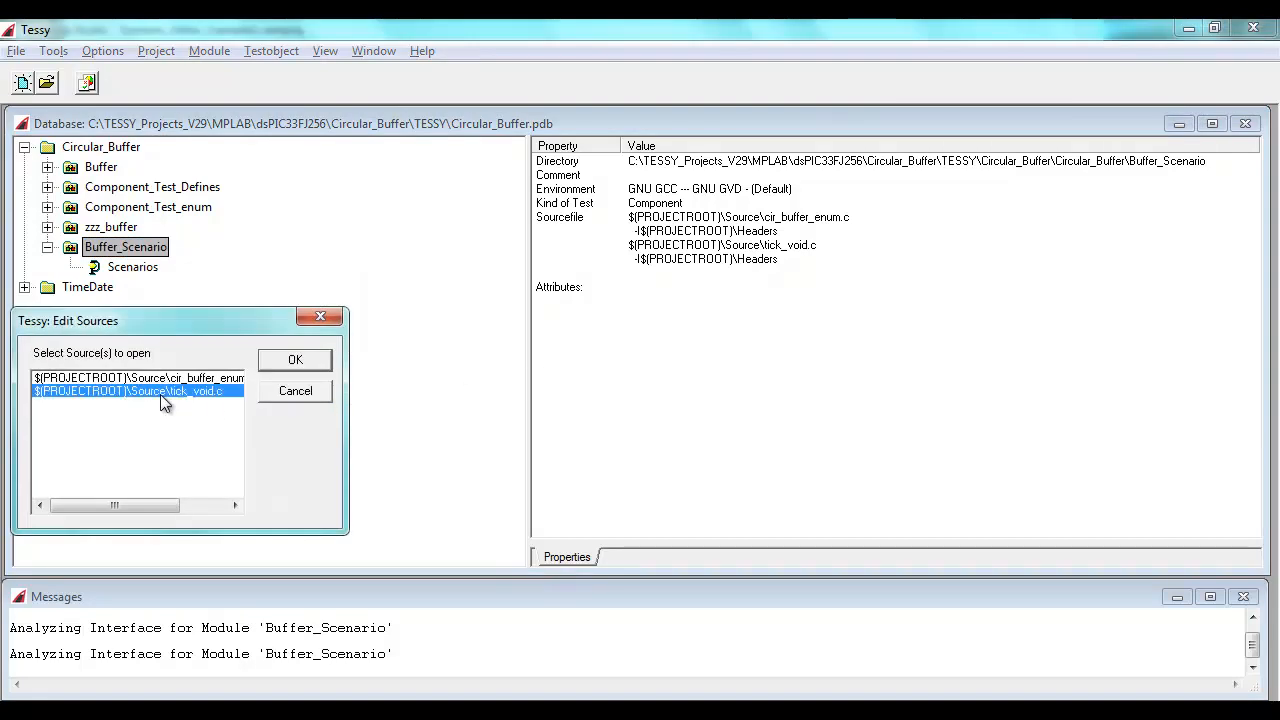
click(294, 360)
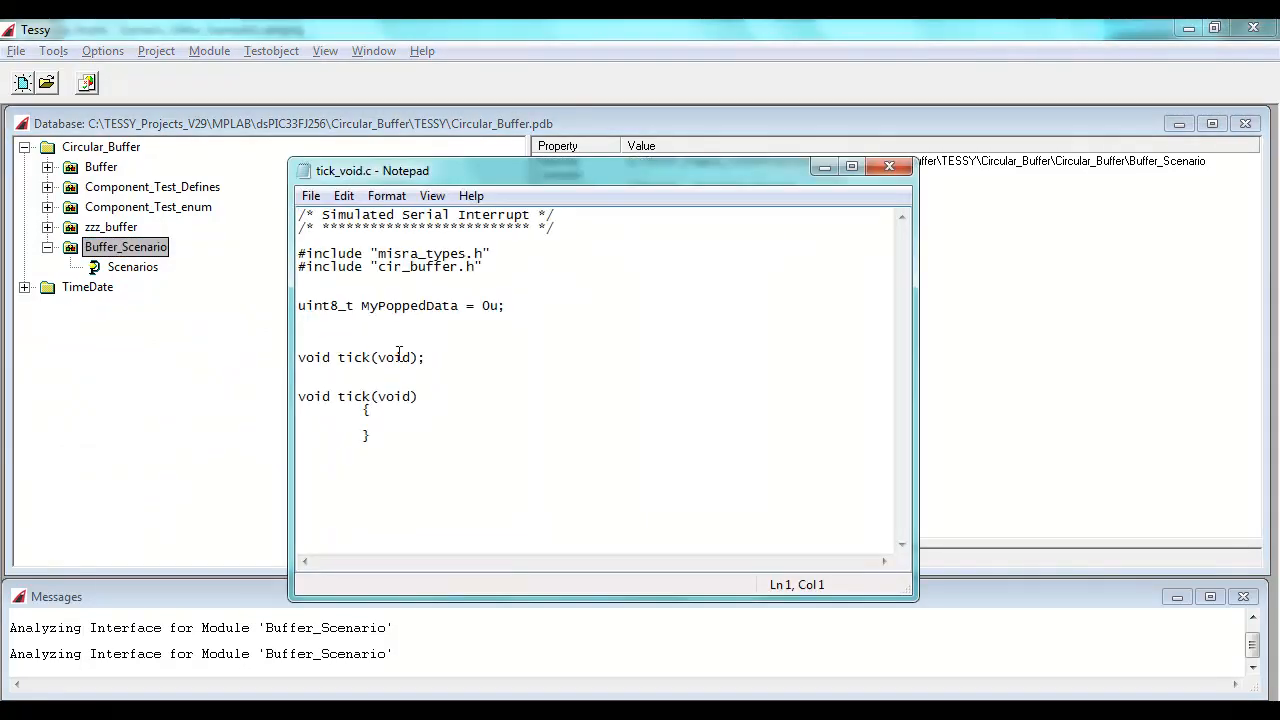
drag(372, 436, 281, 398)
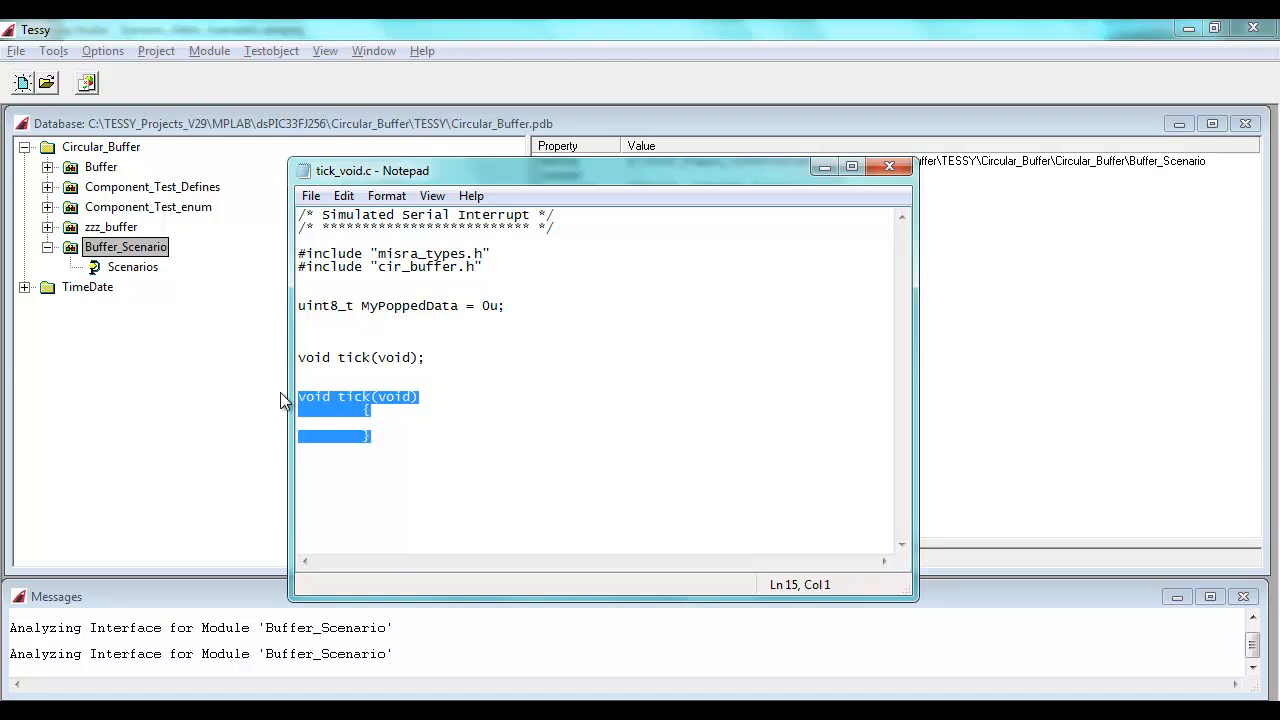
click(342, 344)
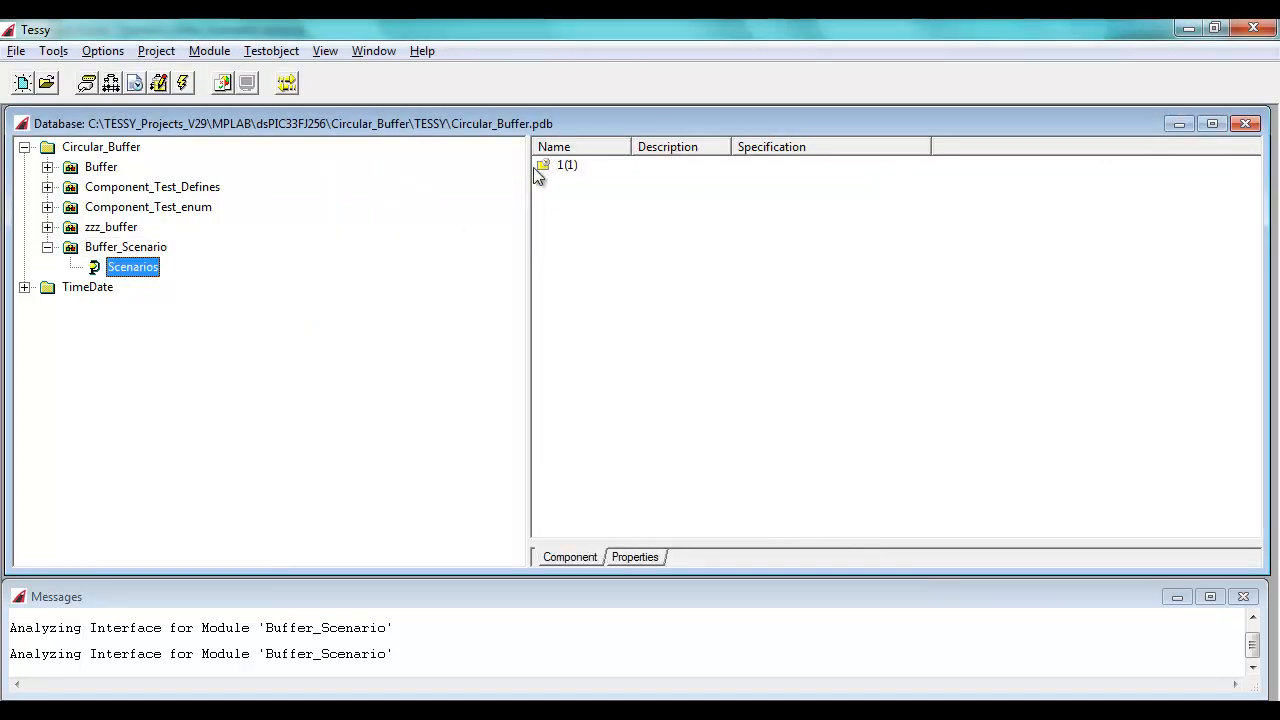
Open the Scenario Editor for Buffer_Scenario and set the tick() component function as the work task
click(135, 83)
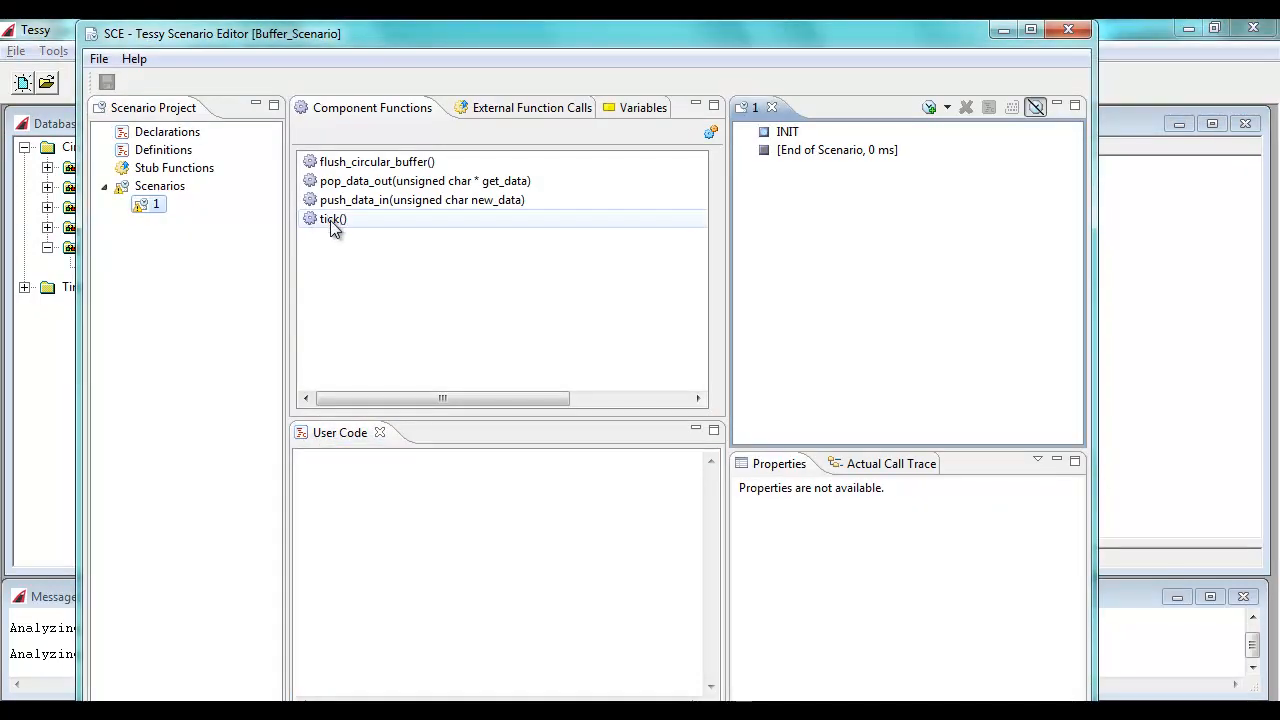
click(330, 220)
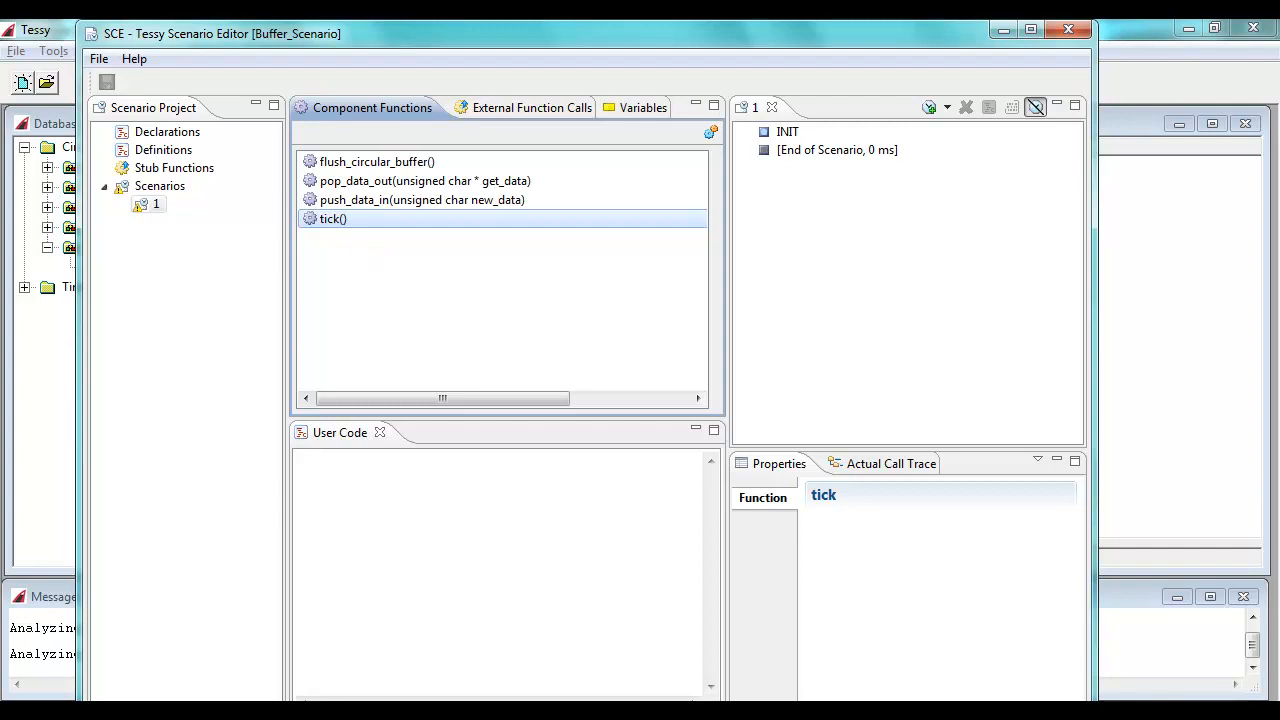
drag(243, 719, 243, 690)
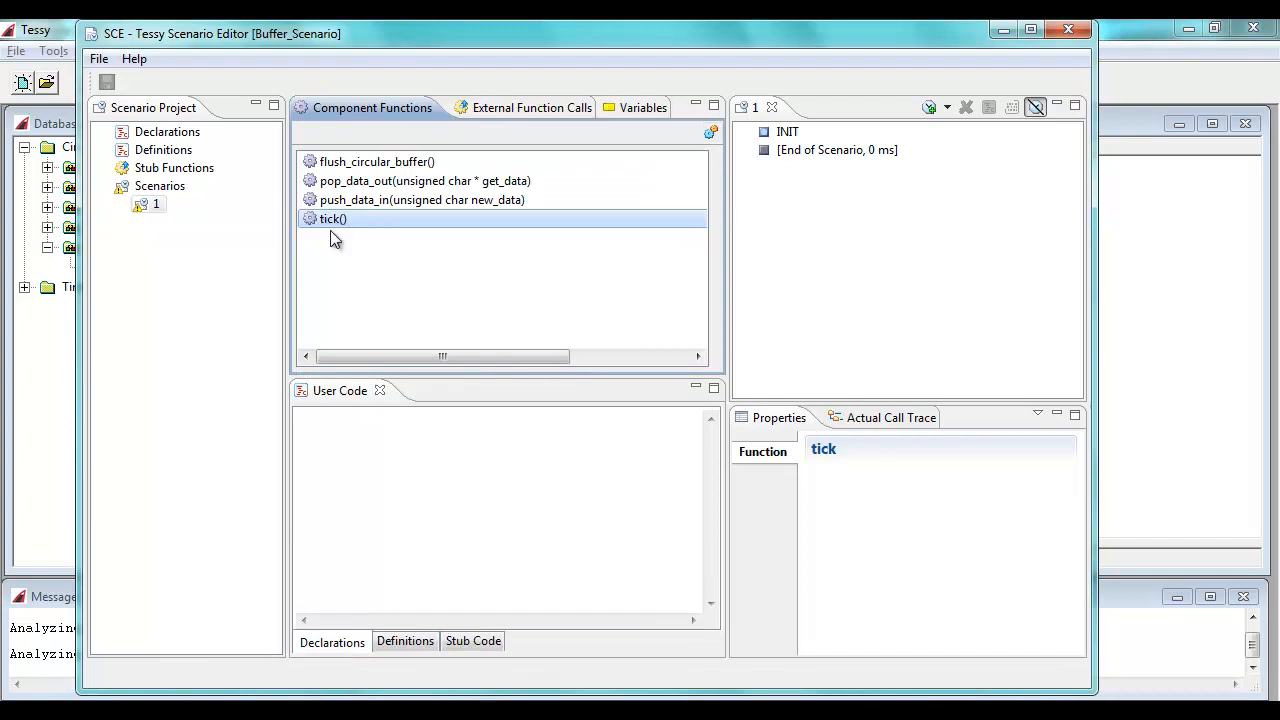
click(709, 133)
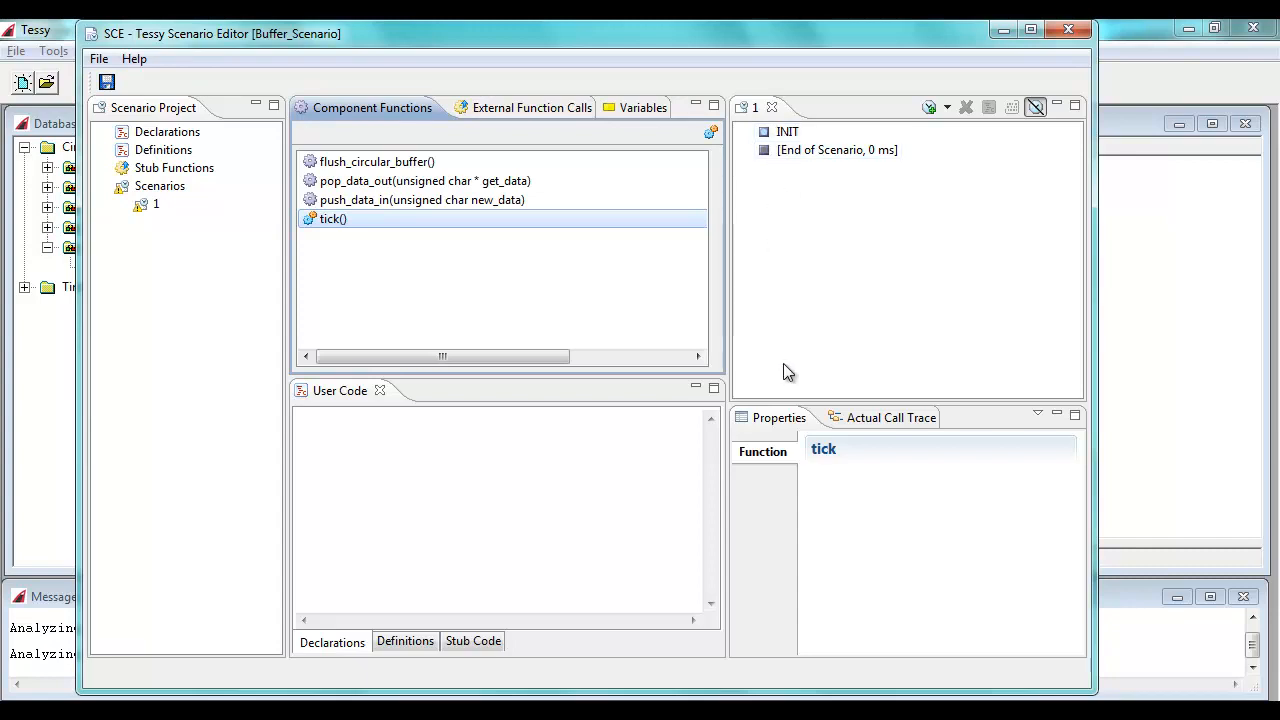
Insert four time steps into scenario 1, at 0 ms, 10 ms, 20 ms and 30 ms
click(947, 108)
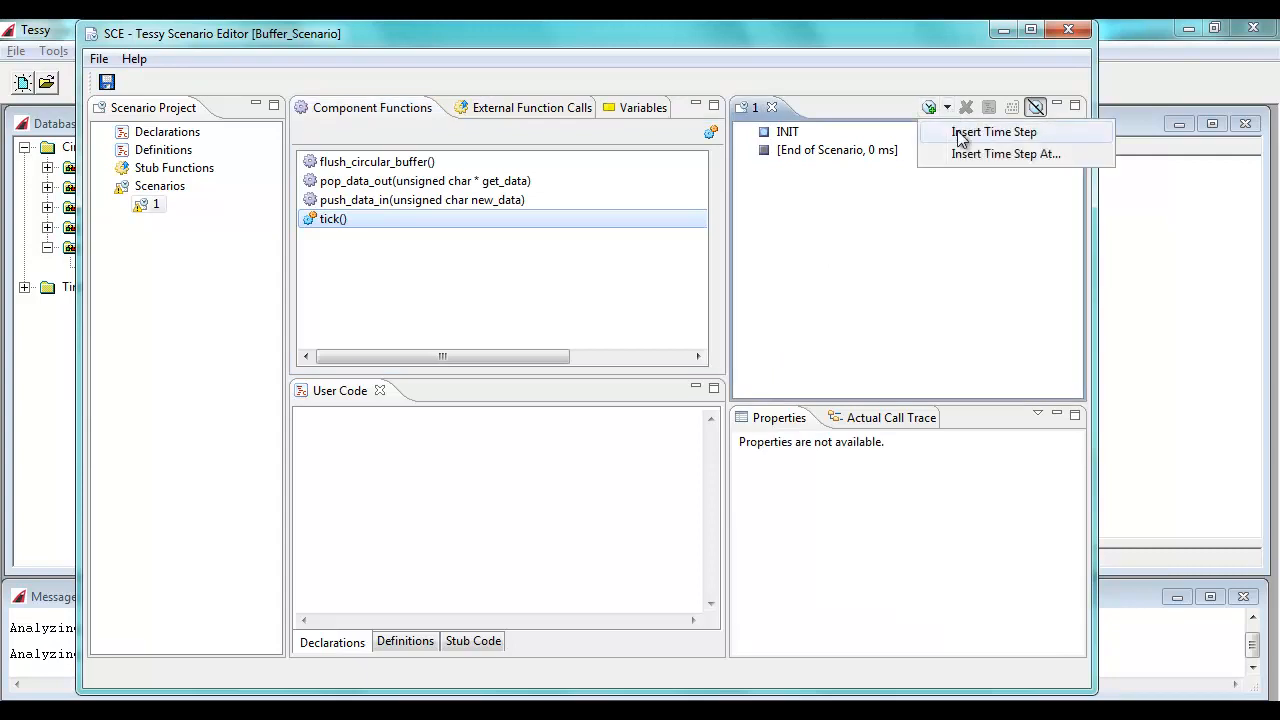
click(958, 135)
click(948, 109)
click(955, 133)
click(948, 109)
click(956, 135)
click(936, 111)
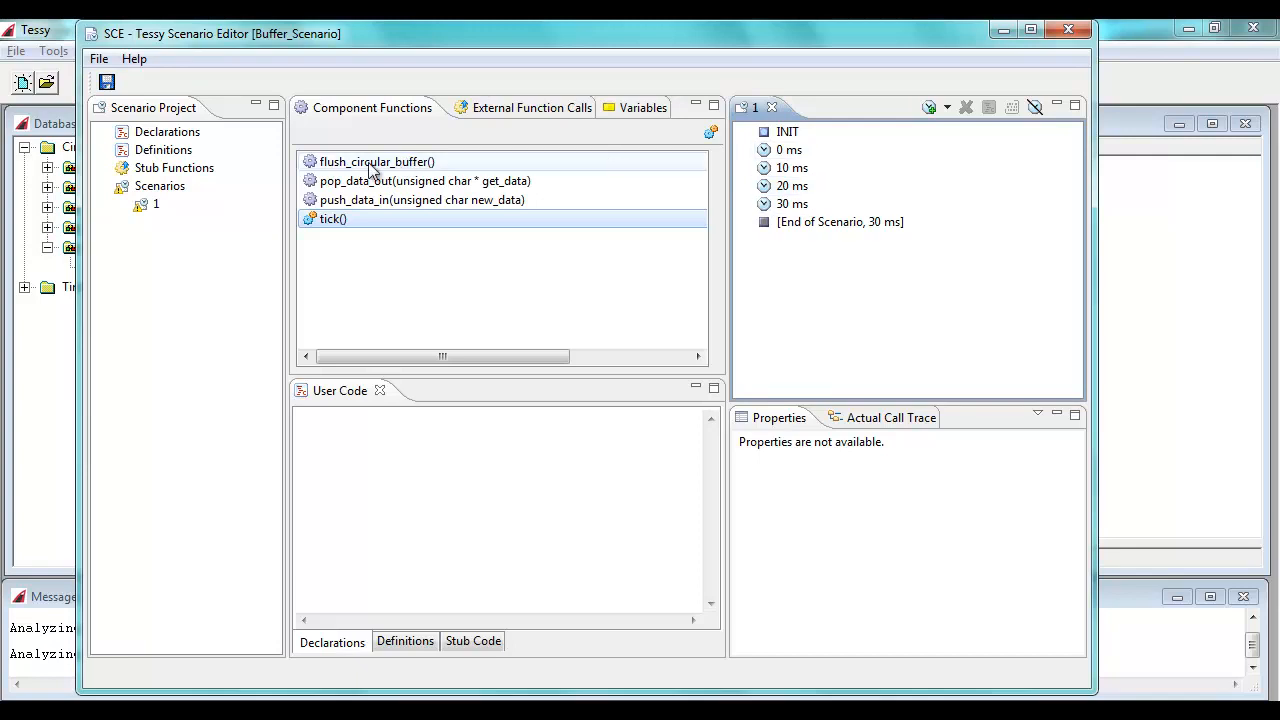
Add a flush_circular_buffer() call to the 0 ms time step and a push_data_in() call to the 10 ms time step
drag(352, 172, 829, 162)
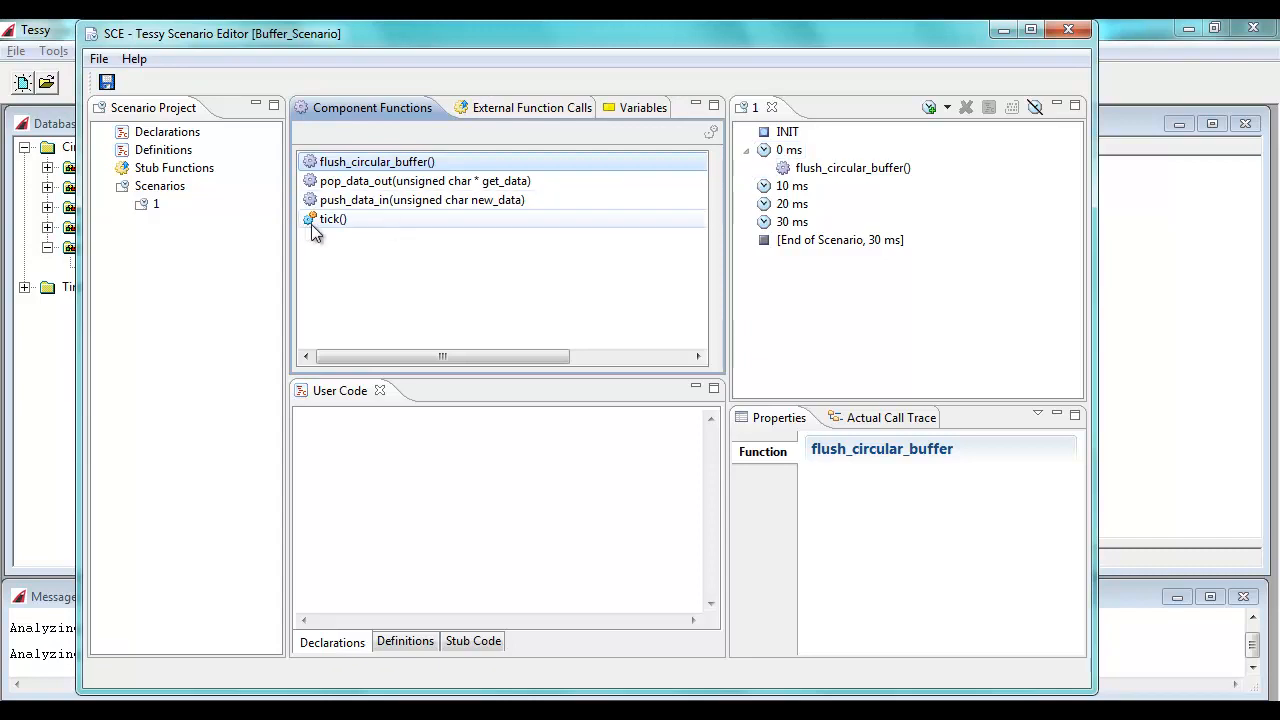
click(763, 191)
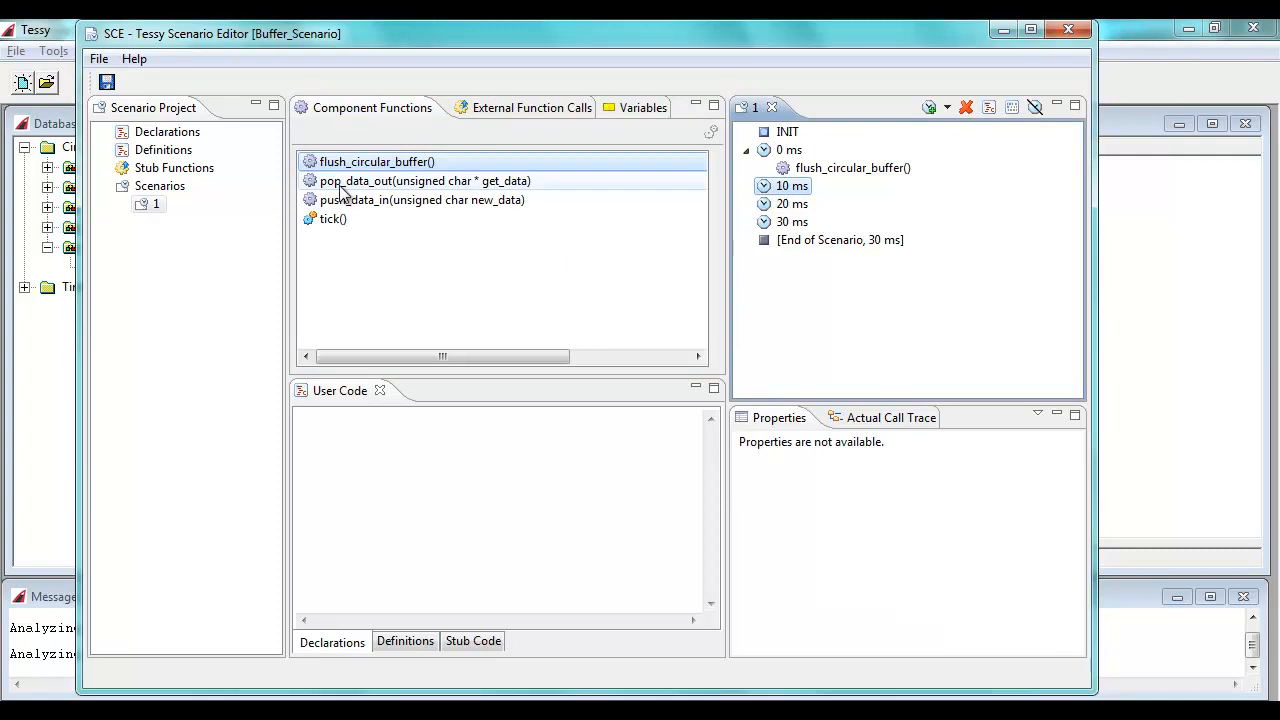
drag(338, 205, 808, 198)
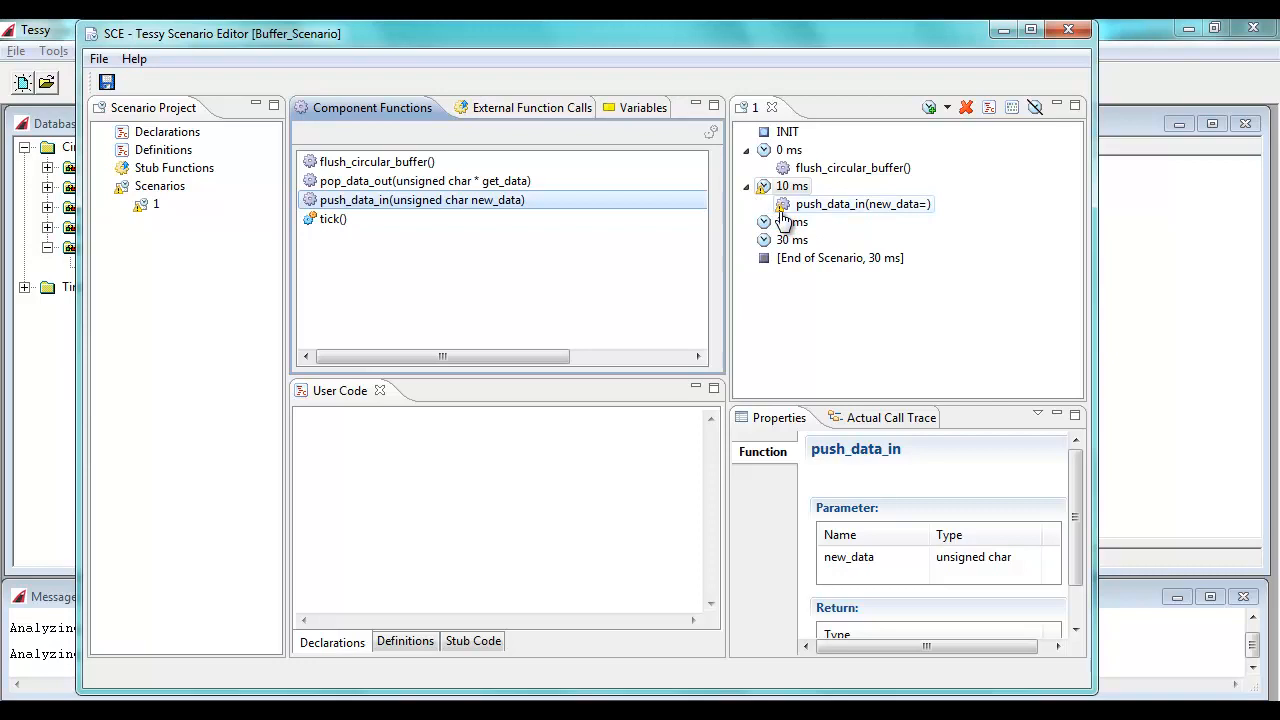
Widen the Scenario Editor window and enlarge the scenario and Properties views to make room for the parameter tables
drag(1096, 278, 1210, 277)
drag(309, 330, 240, 314)
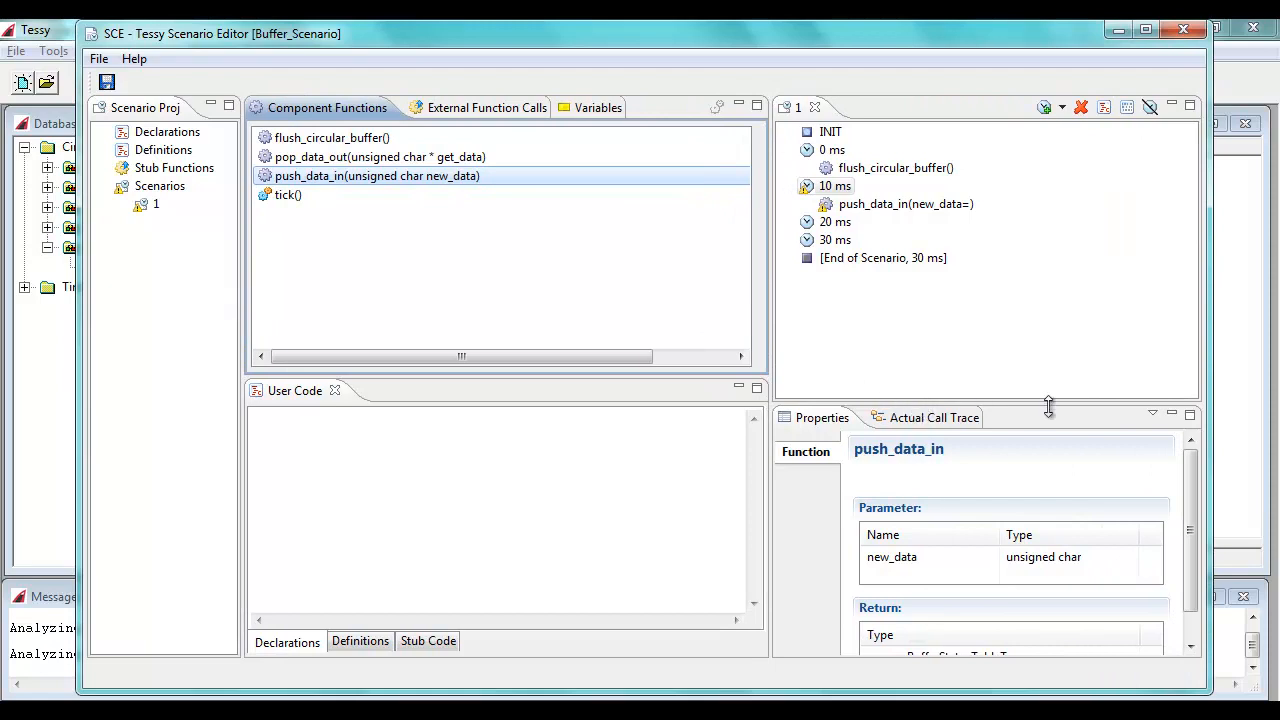
drag(1018, 401, 1003, 349)
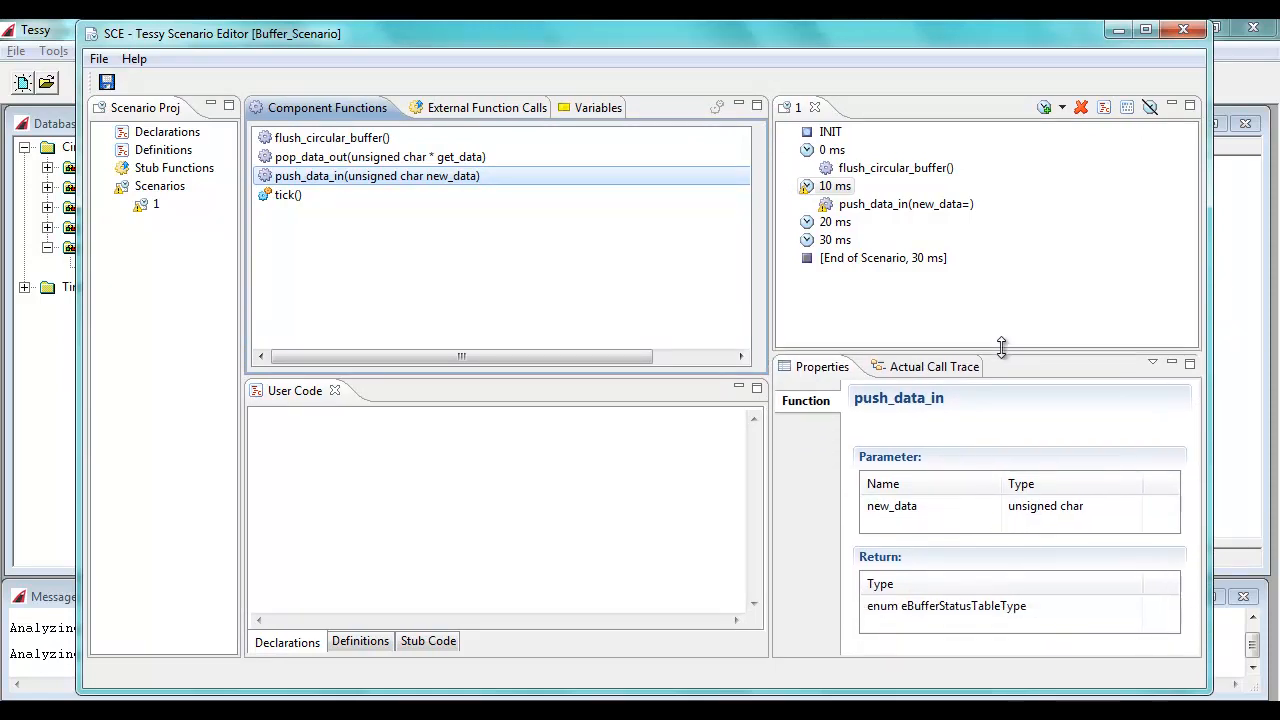
Set the new_data parameter of the 10 ms push_data_in call to 10
click(848, 205)
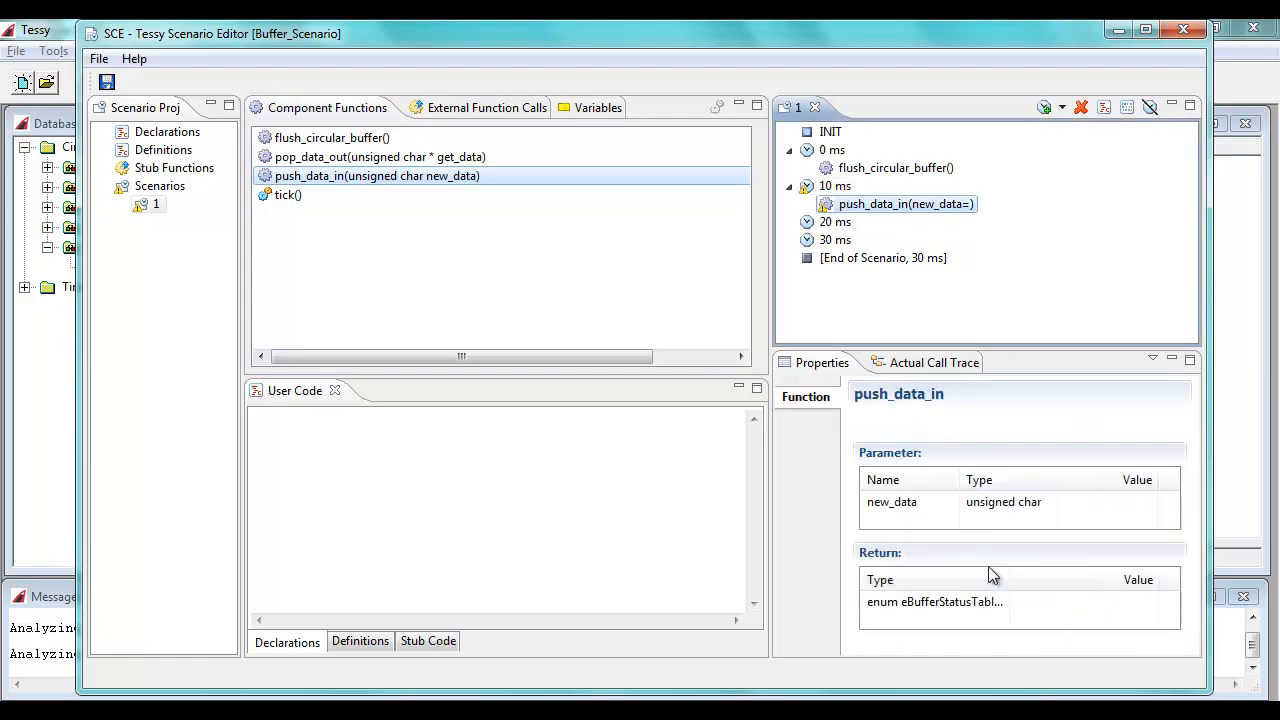
click(1104, 505)
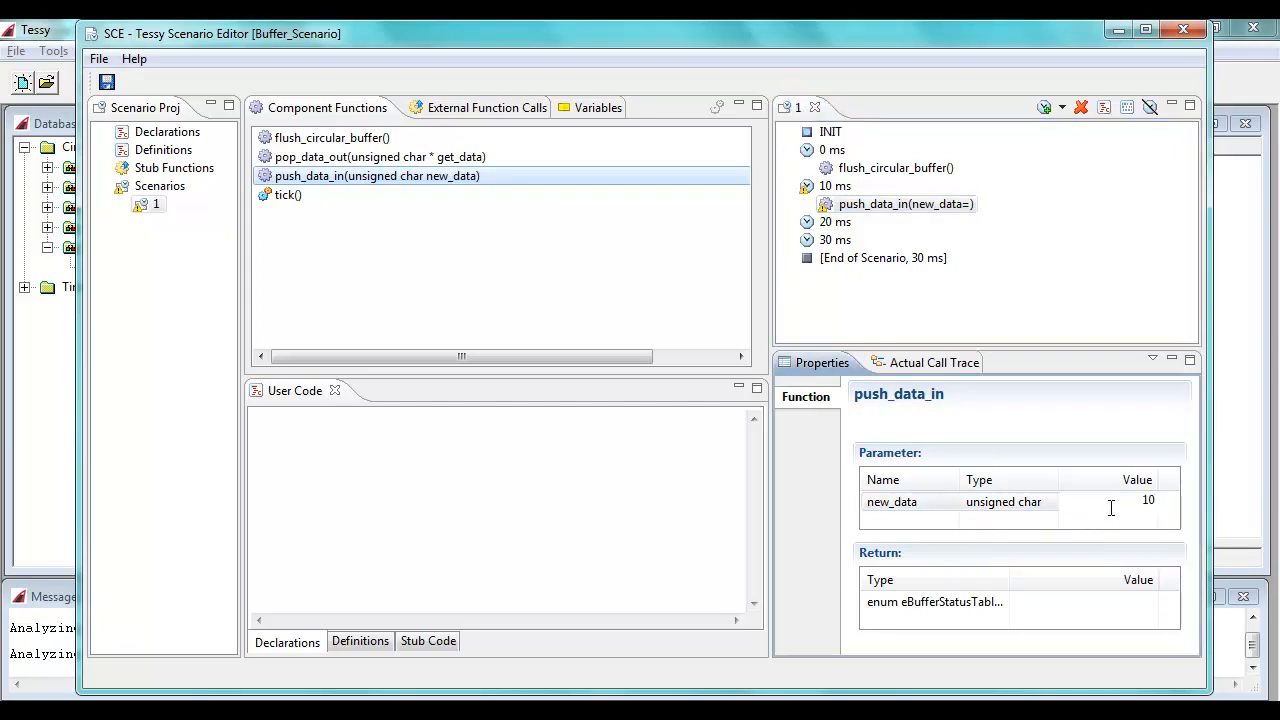
click(1112, 605)
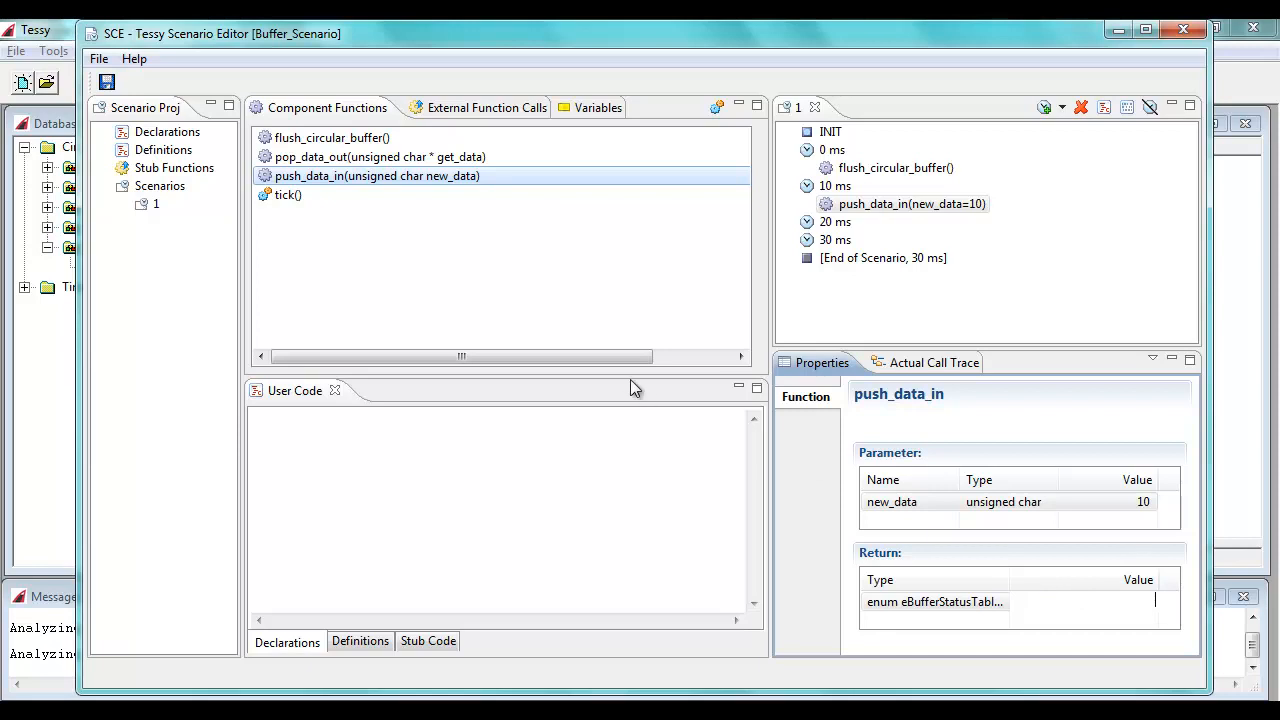
Switch to µVision4 and copy the enum name eBUFFER_HAS_DATA from the cir_buffer_enum.h header file
key(alt+Tab)
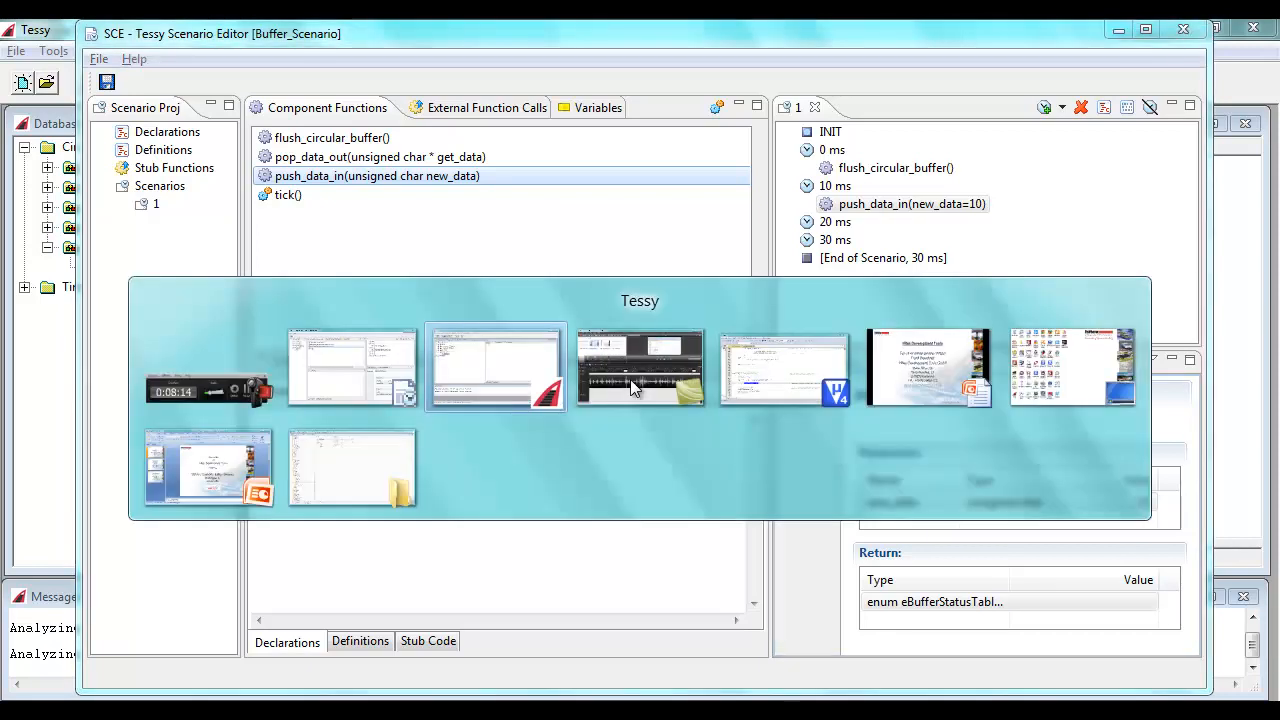
key(alt+Tab)
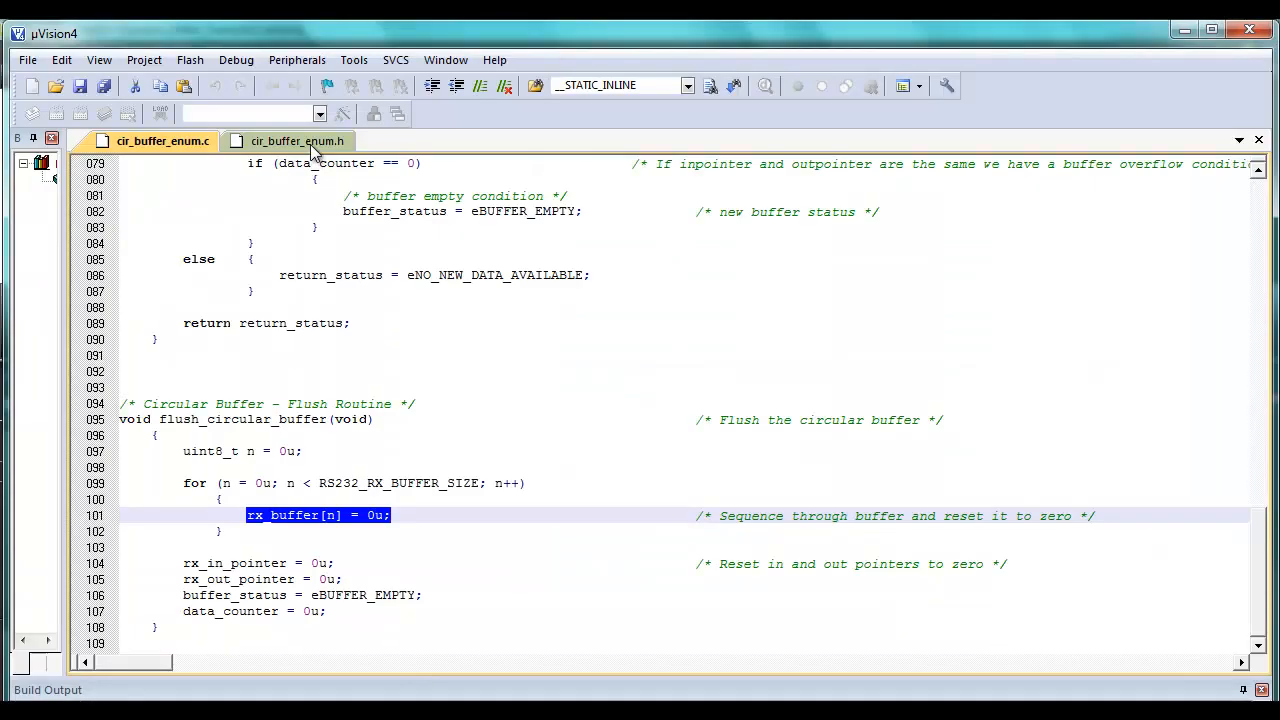
click(310, 141)
click(336, 307)
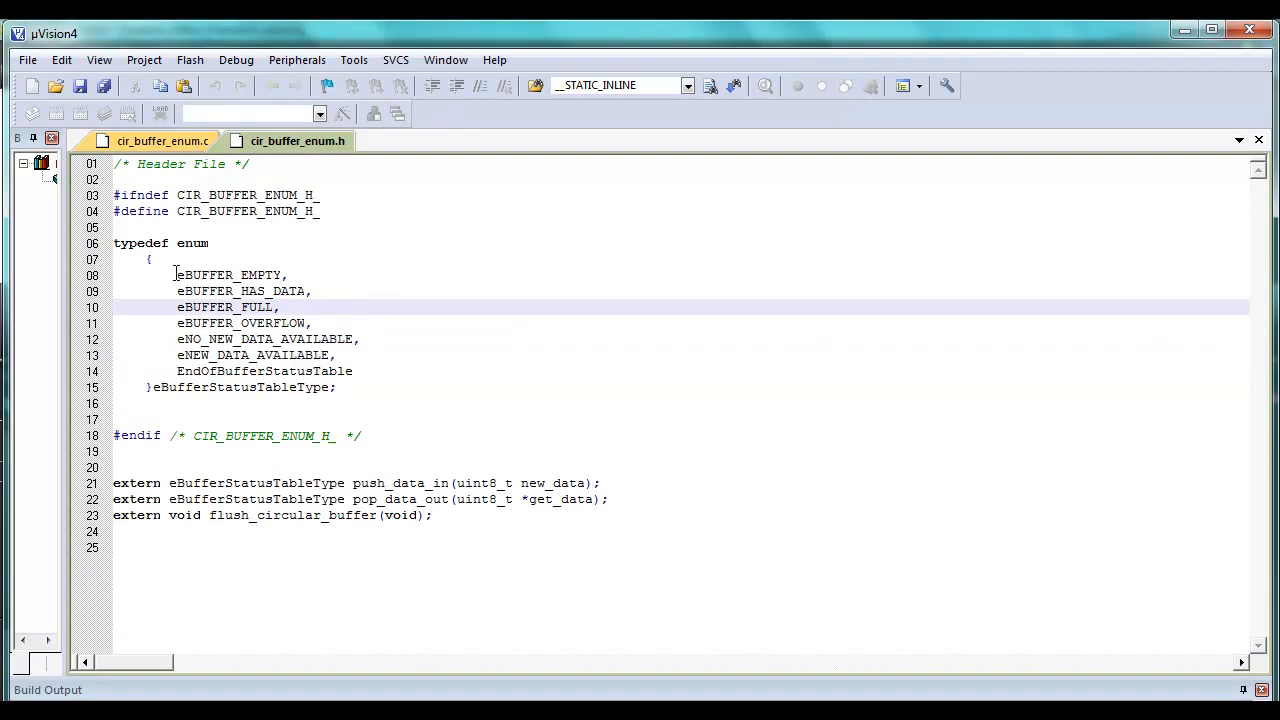
drag(178, 291, 304, 291)
key(ctrl+c)
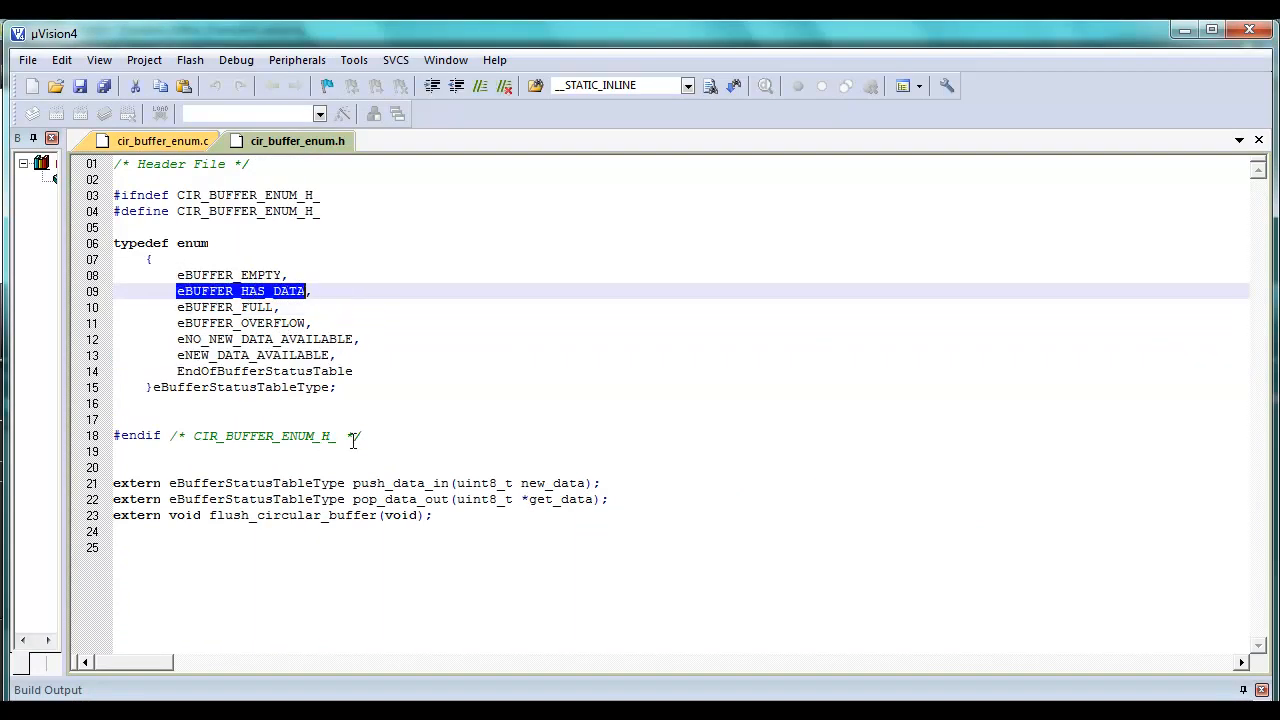
Return to the Tessy Scenario Editor and set the 10 ms push_data_in call's expected return value to eBUFFER_HAS_DATA
key(alt+Tab)
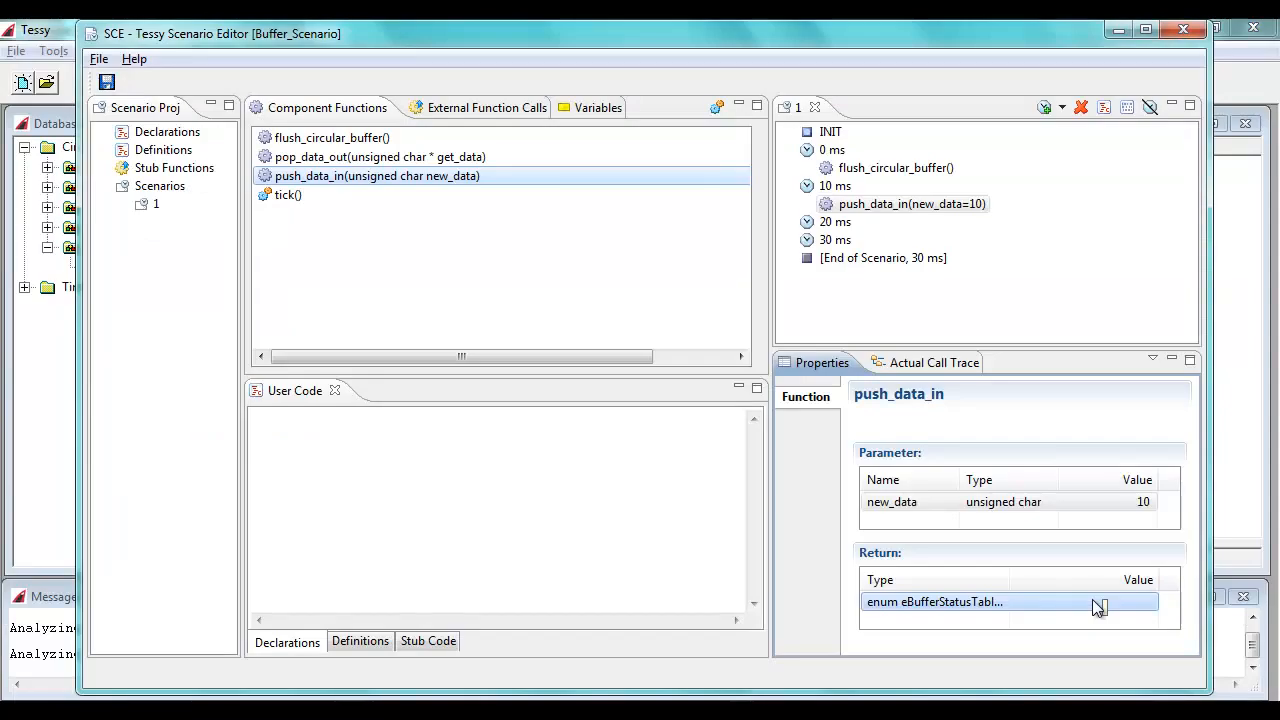
click(1061, 600)
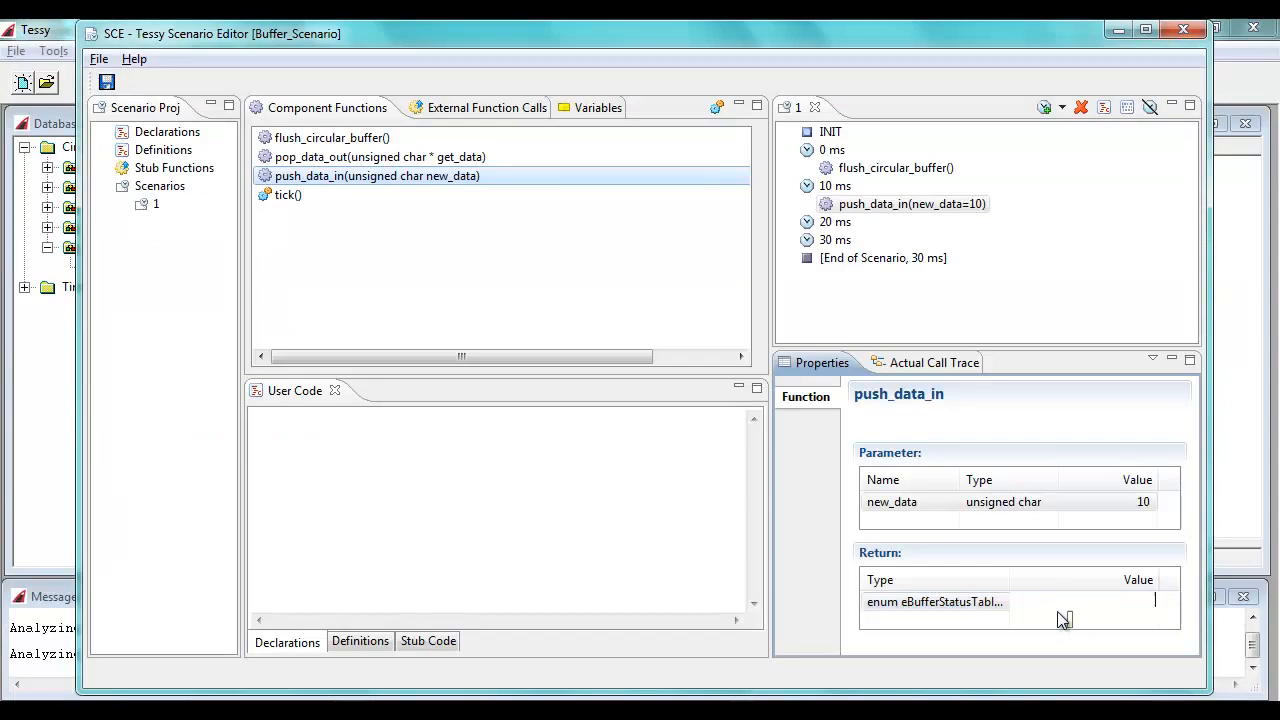
key(ctrl+v)
click(1051, 189)
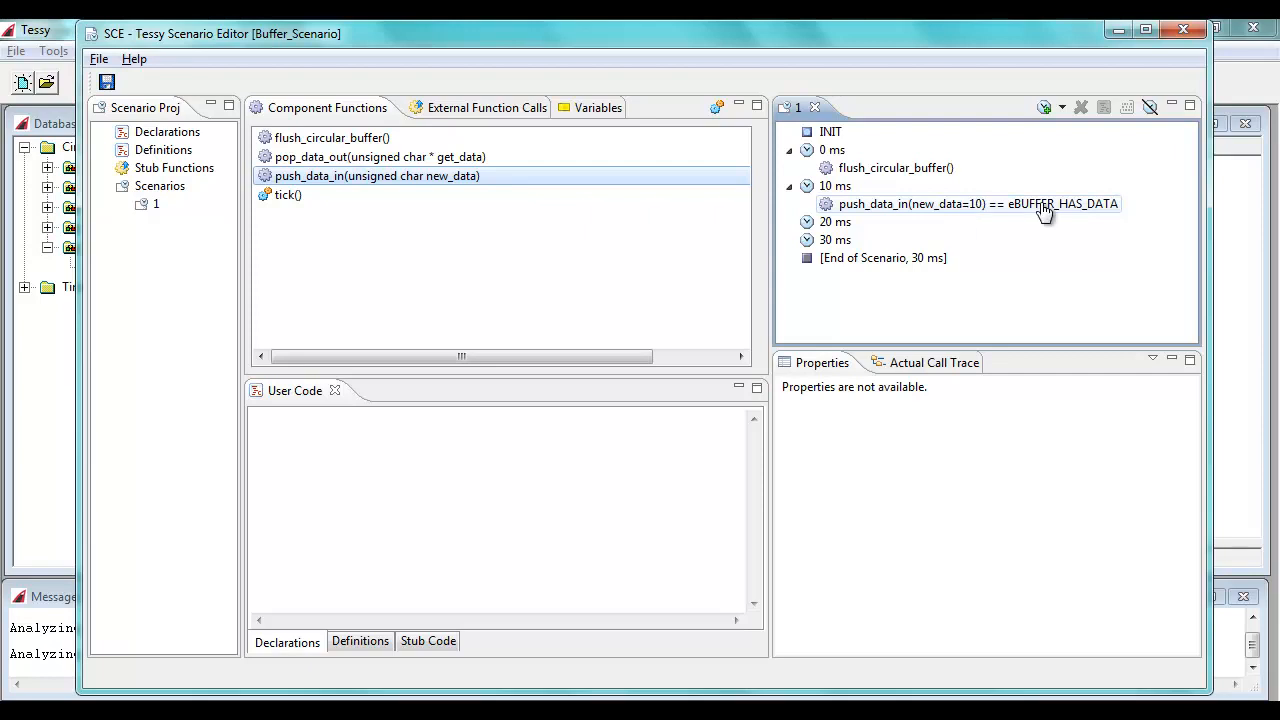
Copy the push_data_in call from the 10 ms time step into the 20 ms time step
click(828, 206)
right_click(826, 207)
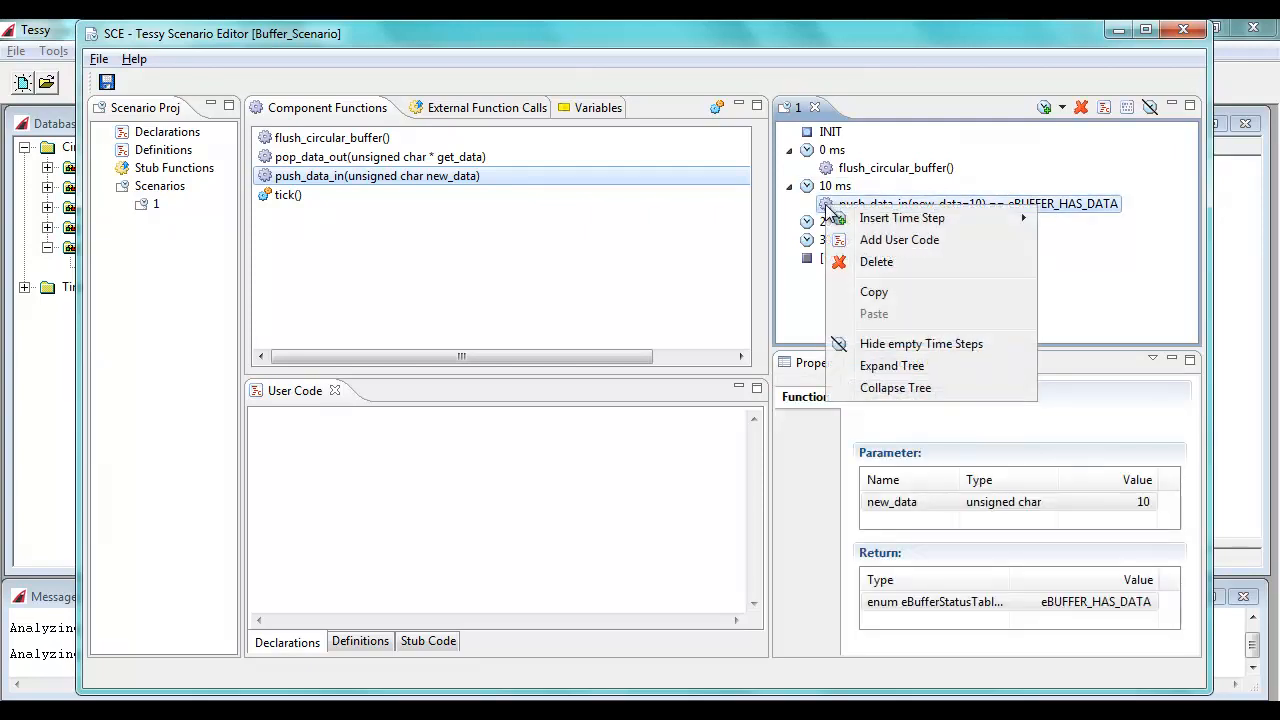
click(867, 293)
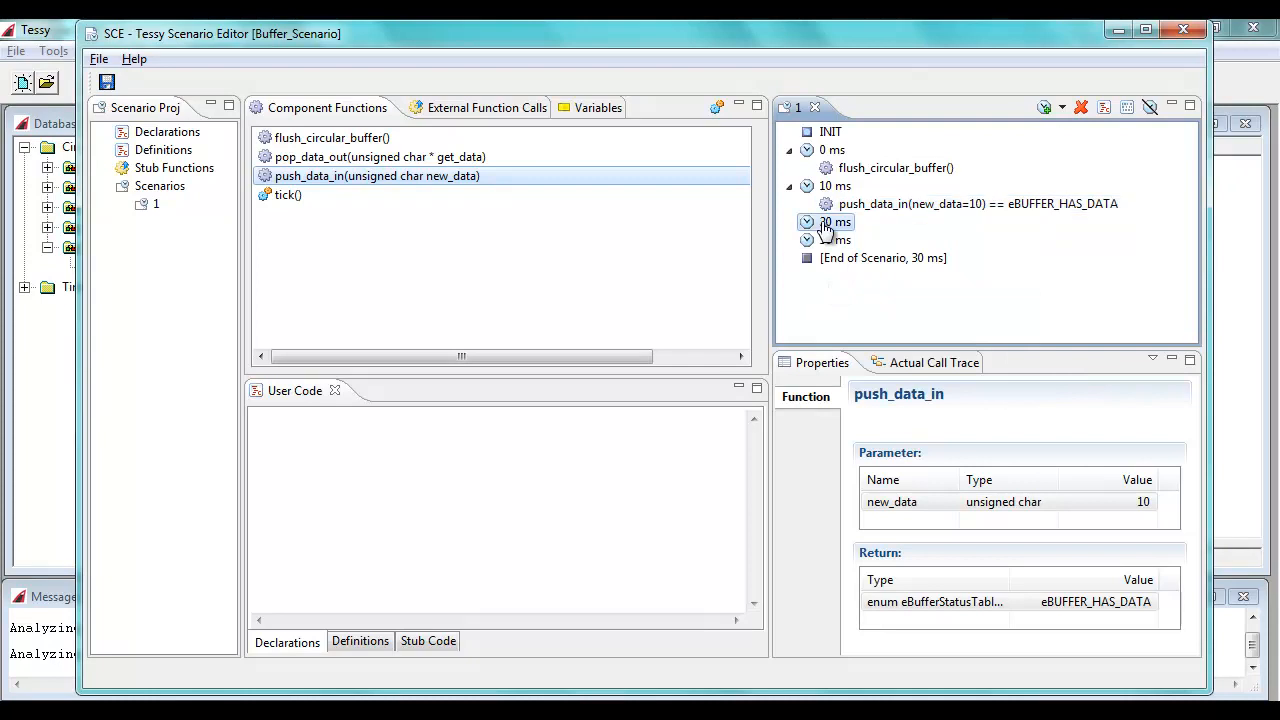
click(826, 225)
right_click(830, 227)
click(872, 331)
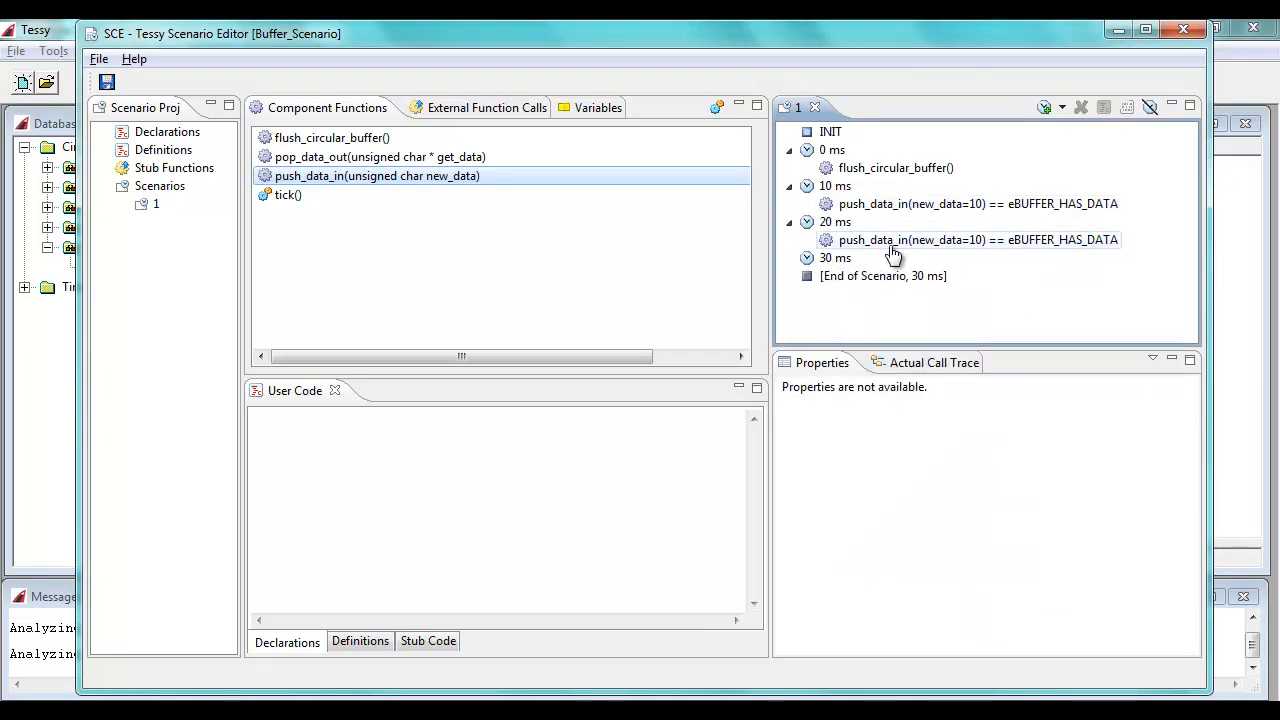
Set the new_data parameter of the 20 ms push_data_in call to 20
click(964, 246)
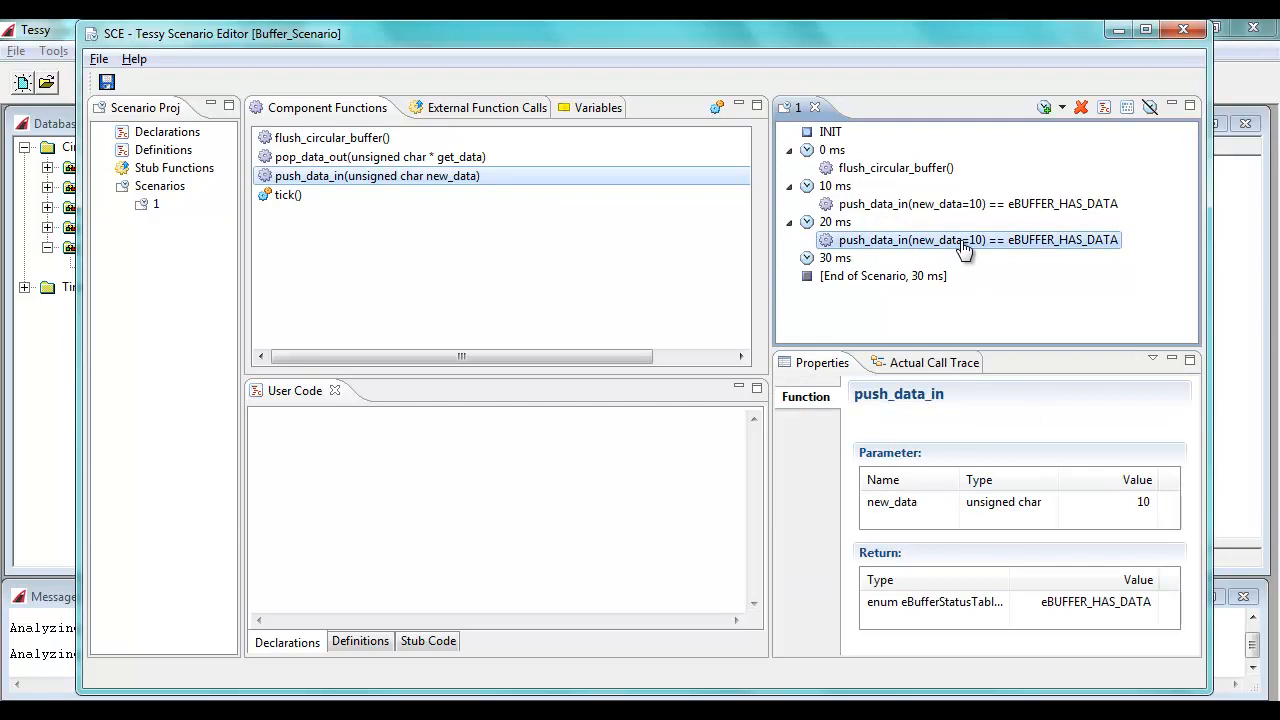
click(1140, 500)
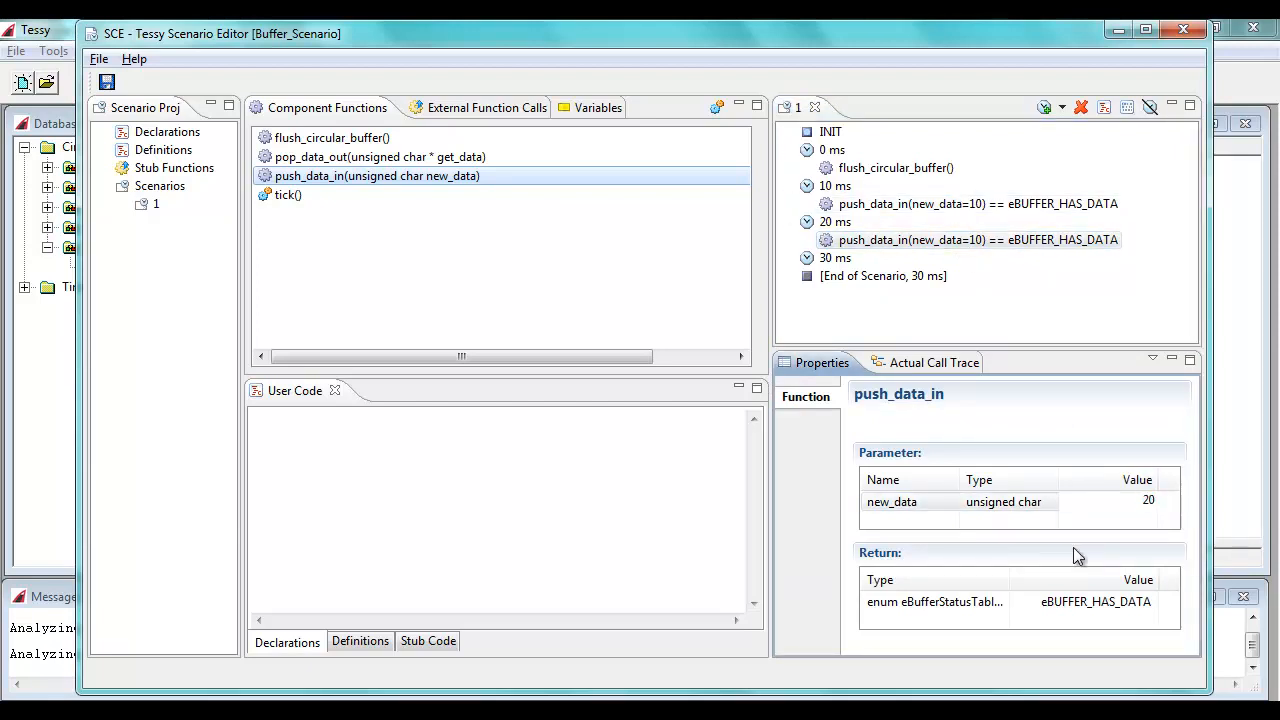
key(Return)
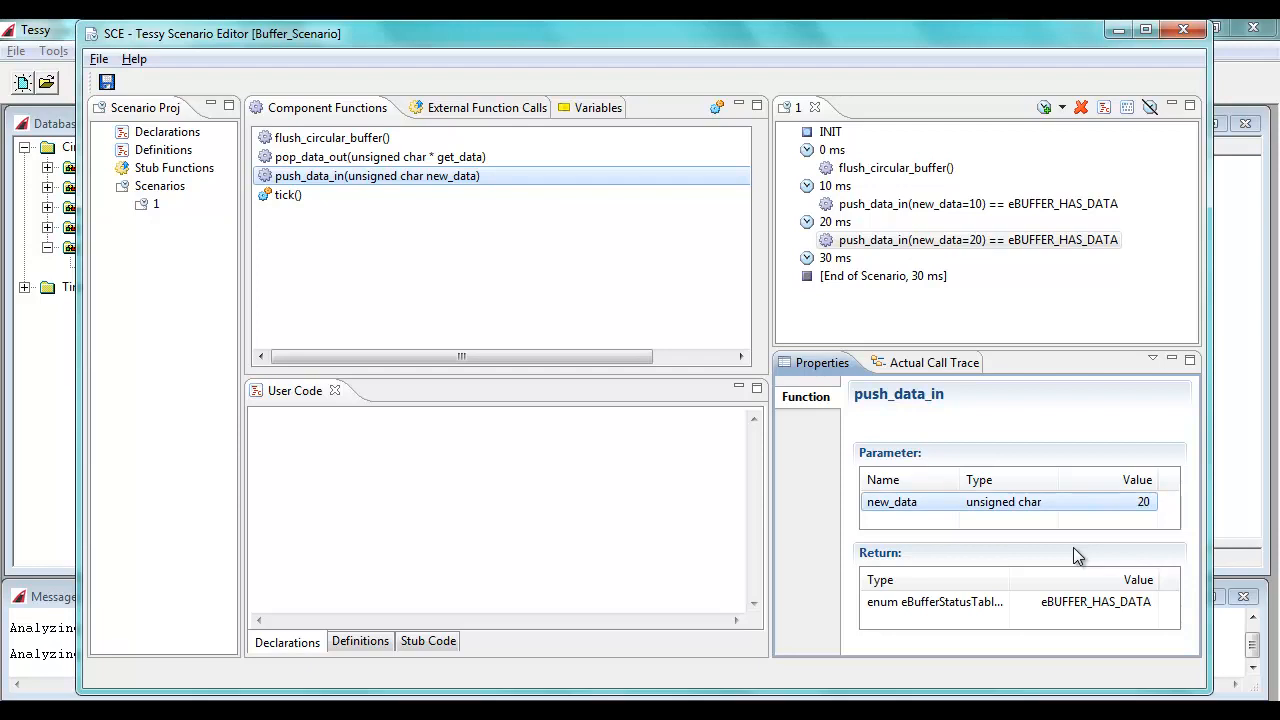
Duplicate the push_data_in call within the 20 ms time step and set the copy's new_data to 30
right_click(848, 248)
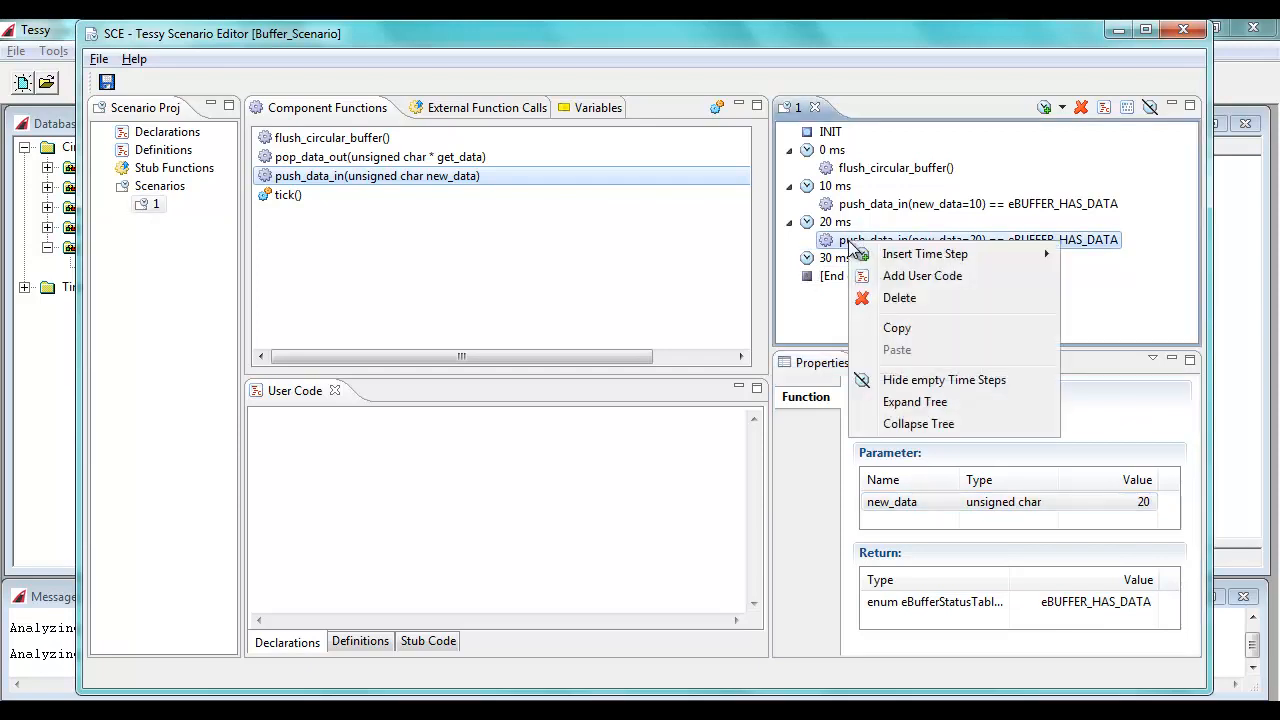
click(892, 329)
right_click(832, 233)
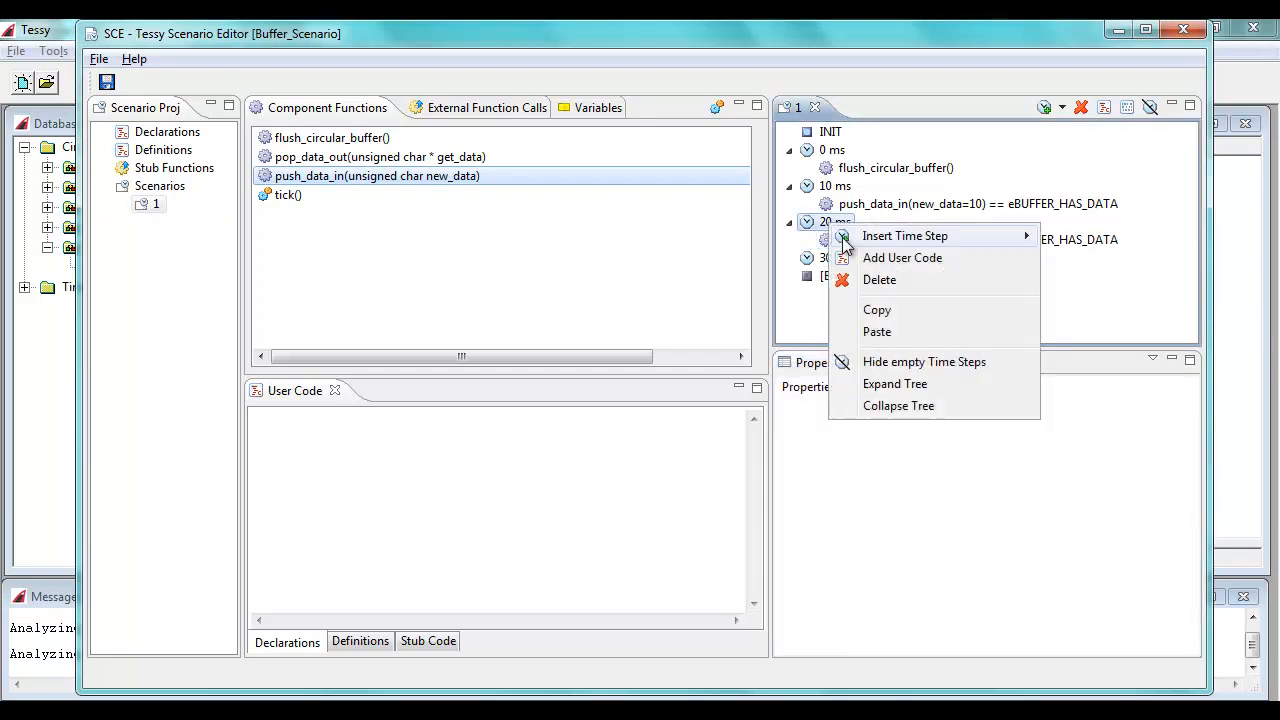
click(878, 333)
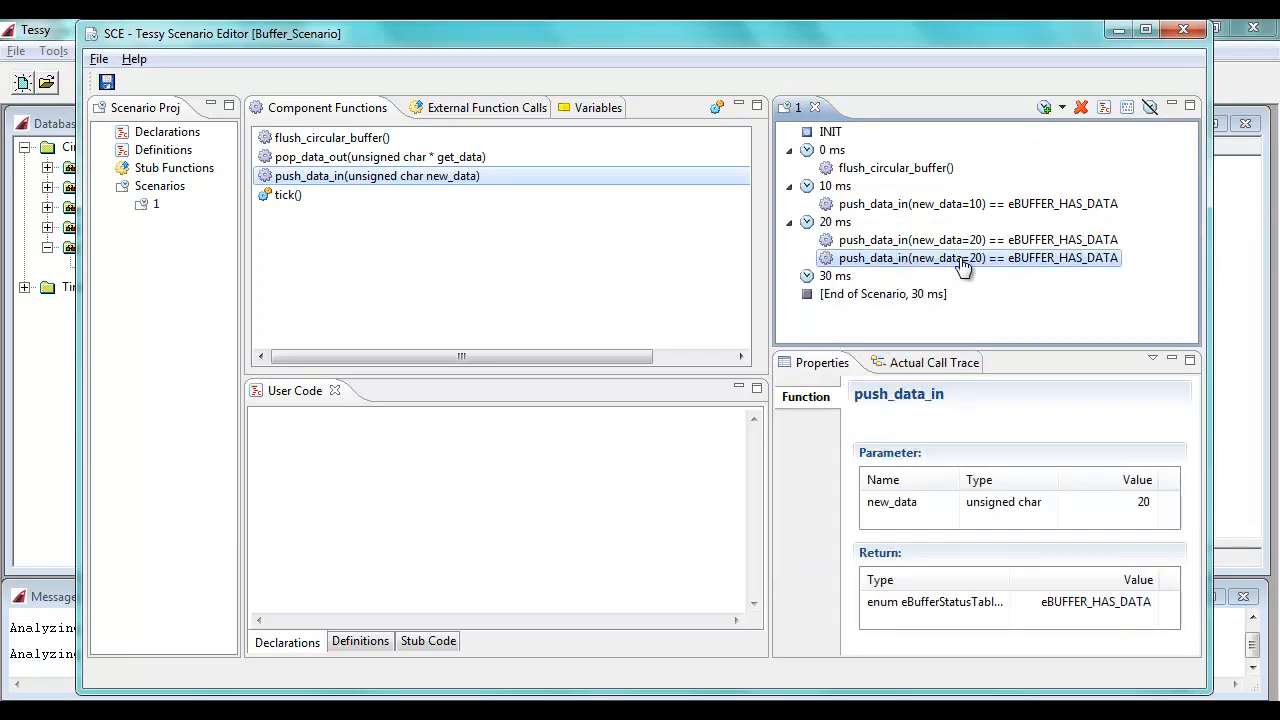
click(1145, 501)
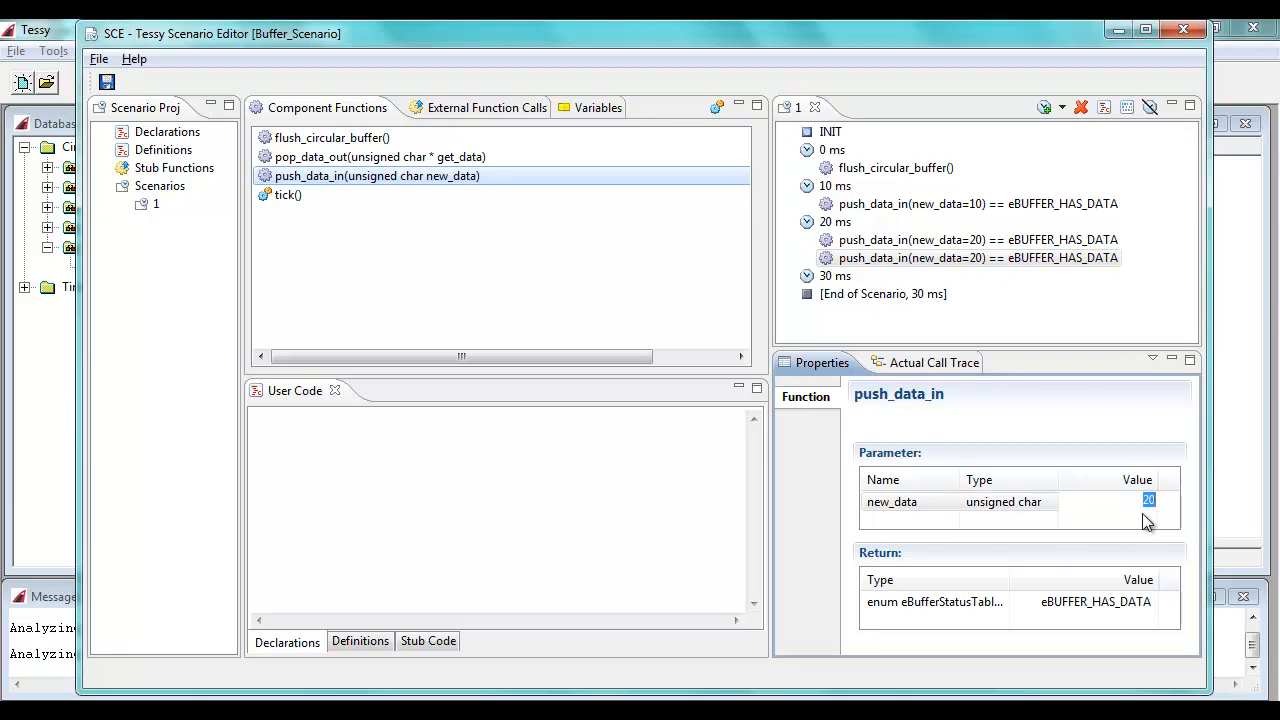
click(979, 289)
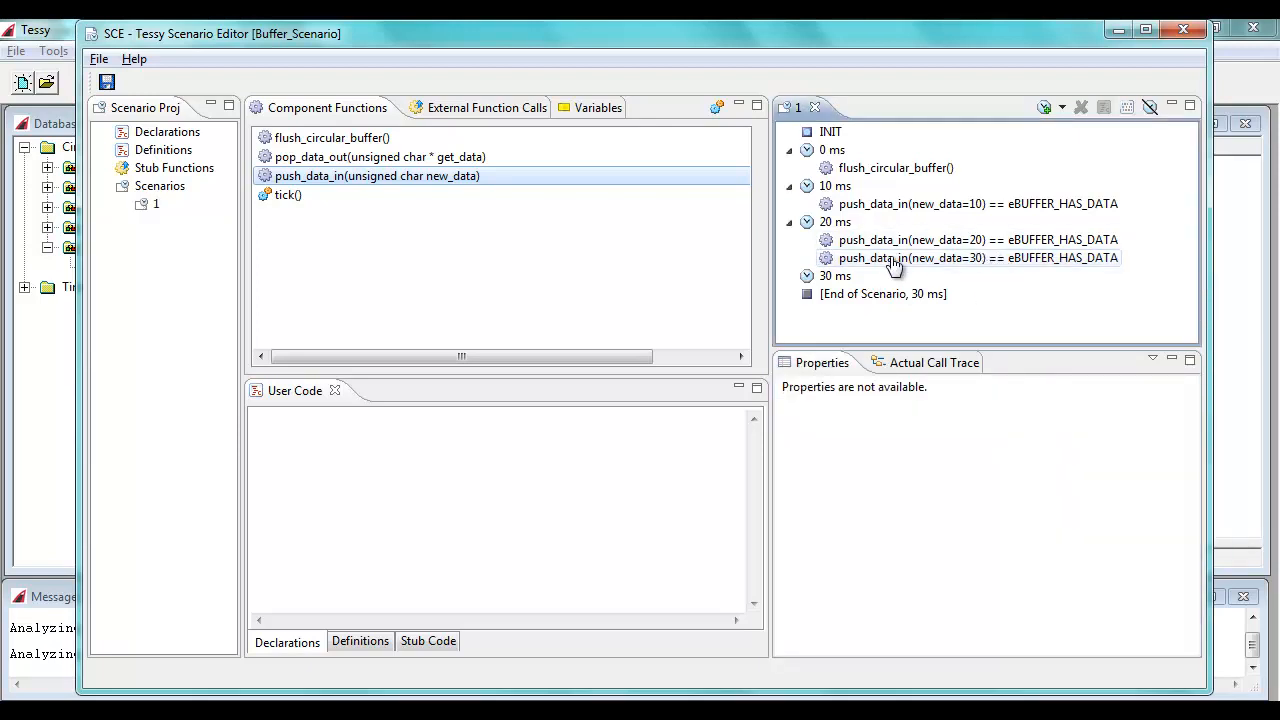
Copy both push_data_in calls of the 20 ms time step and paste them into the same time step
click(850, 244)
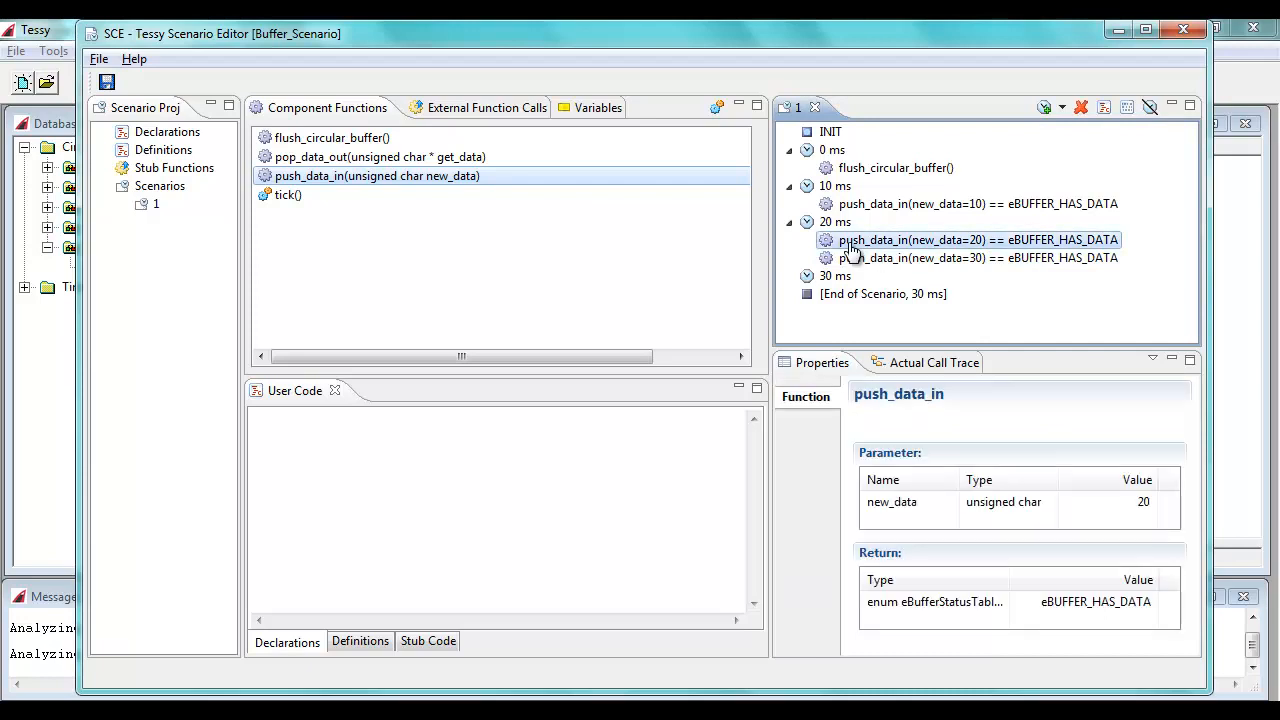
right_click(848, 248)
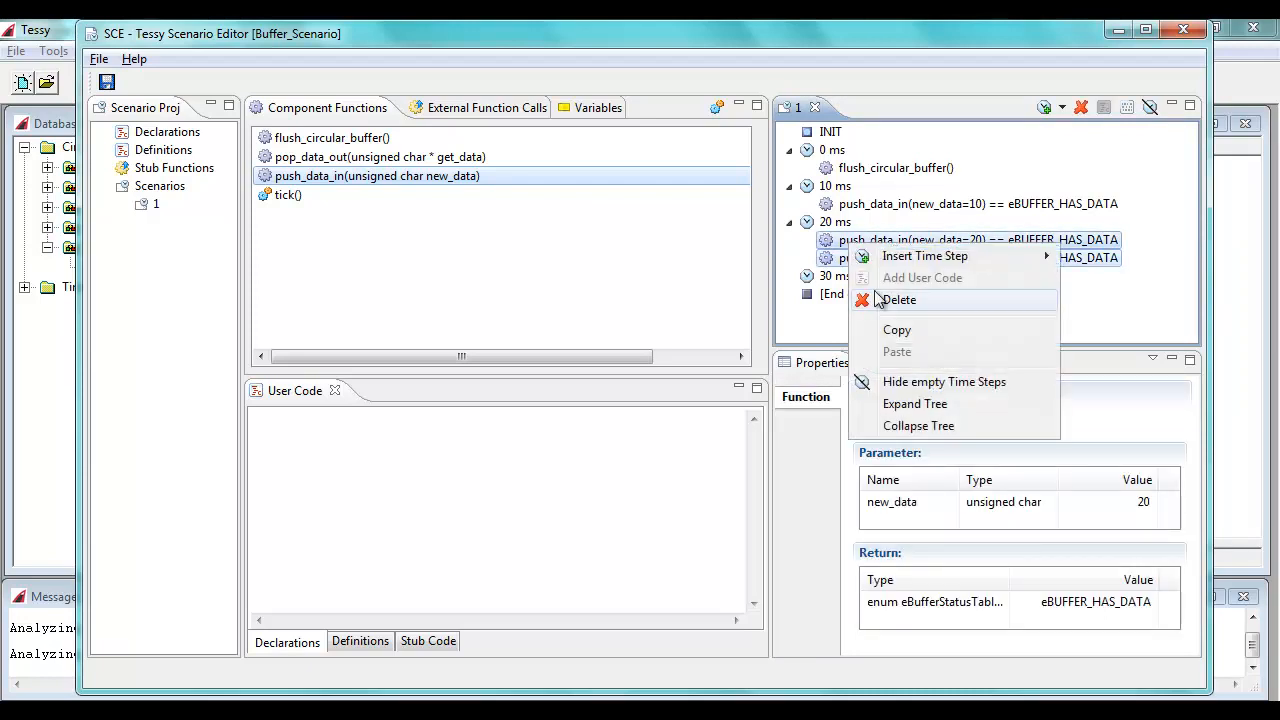
click(897, 332)
right_click(837, 234)
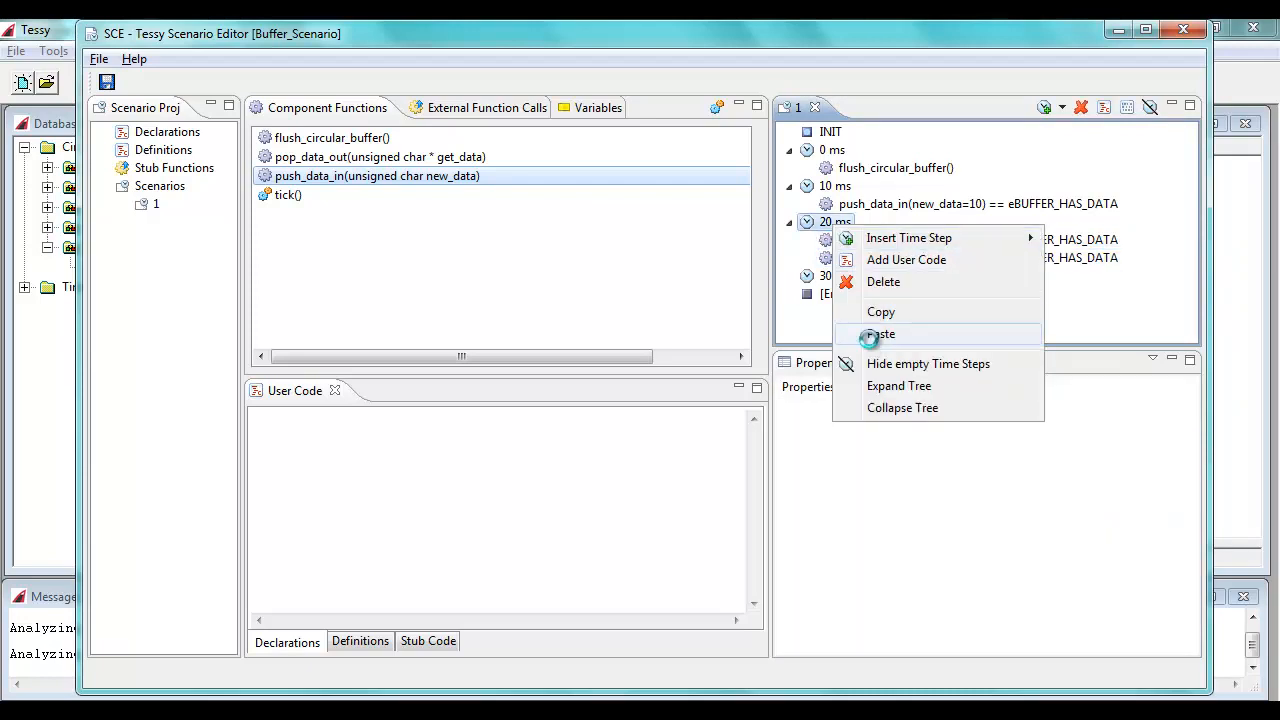
click(872, 334)
Set new_data of the two pasted push_data_in calls in the 20 ms time step to 40 and 50
click(971, 280)
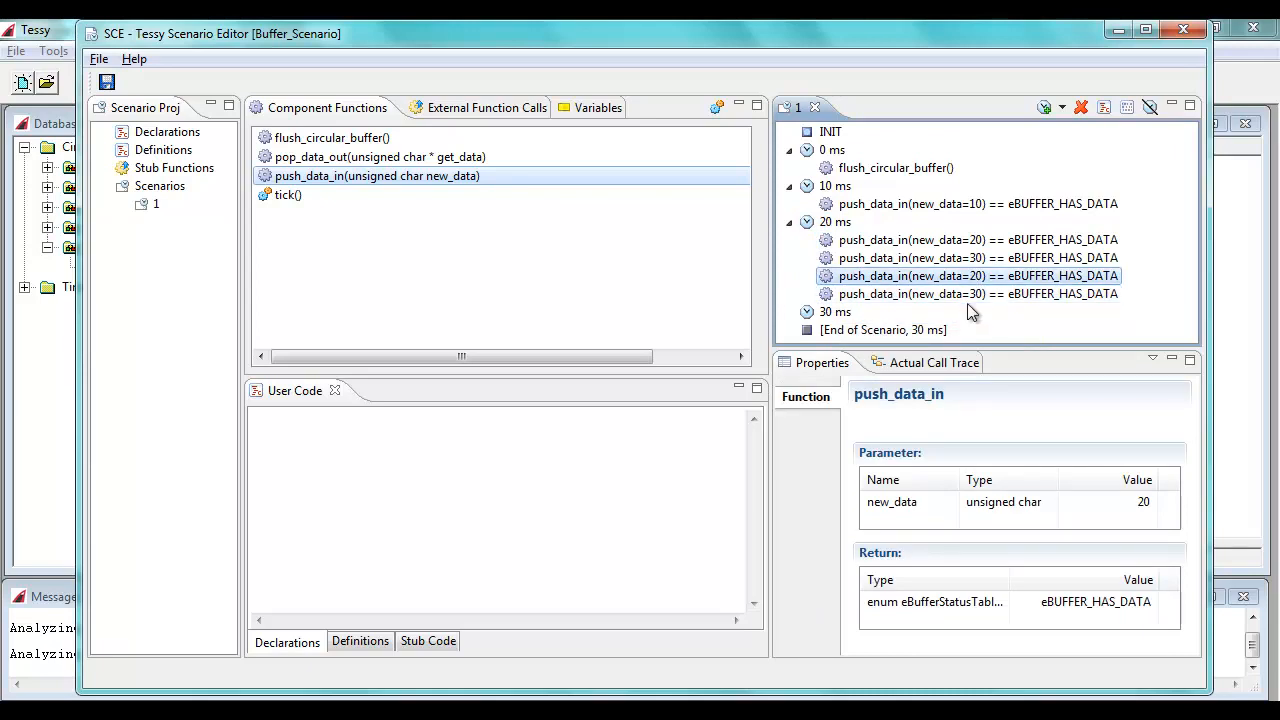
click(1085, 501)
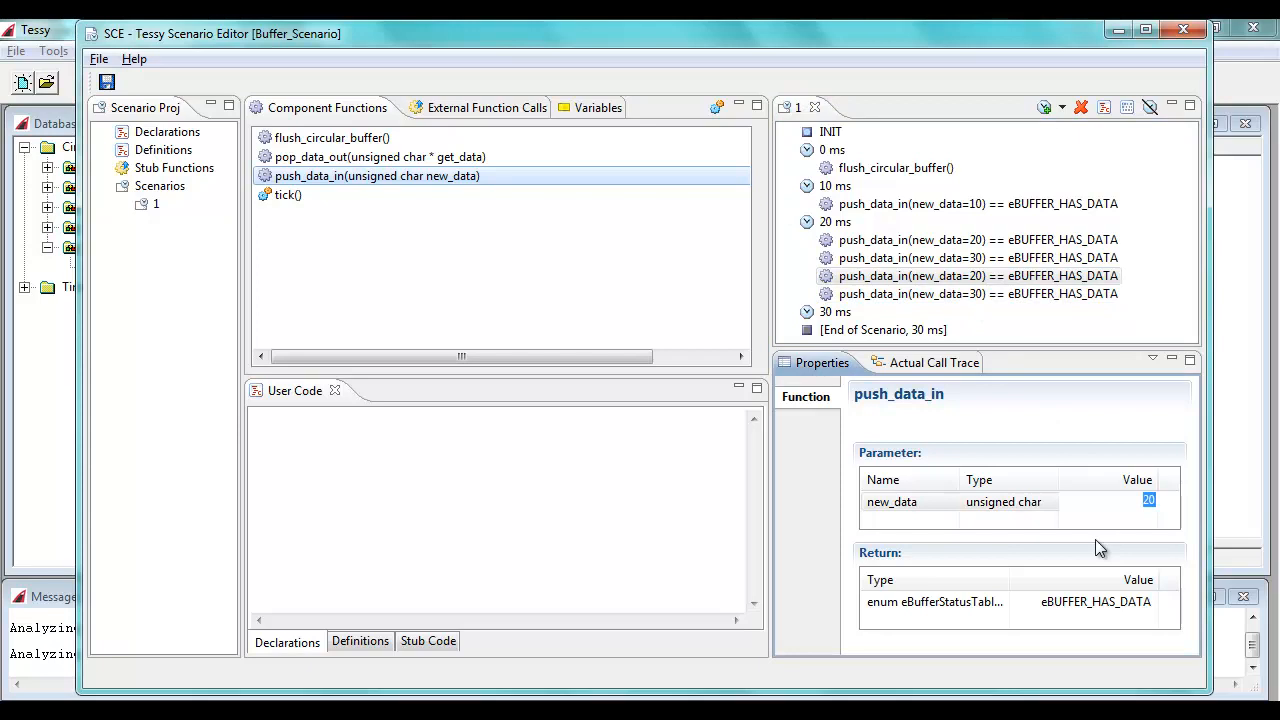
text(40)
key(Return)
click(971, 293)
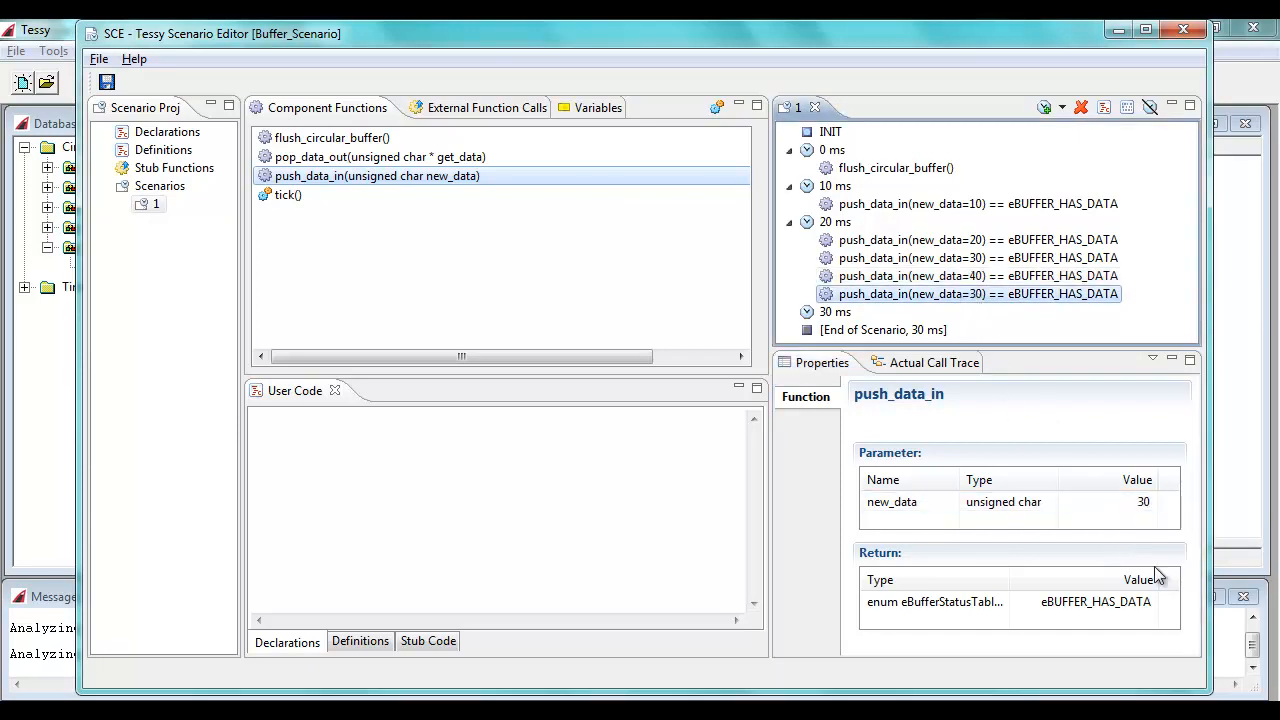
click(1143, 503)
text(50)
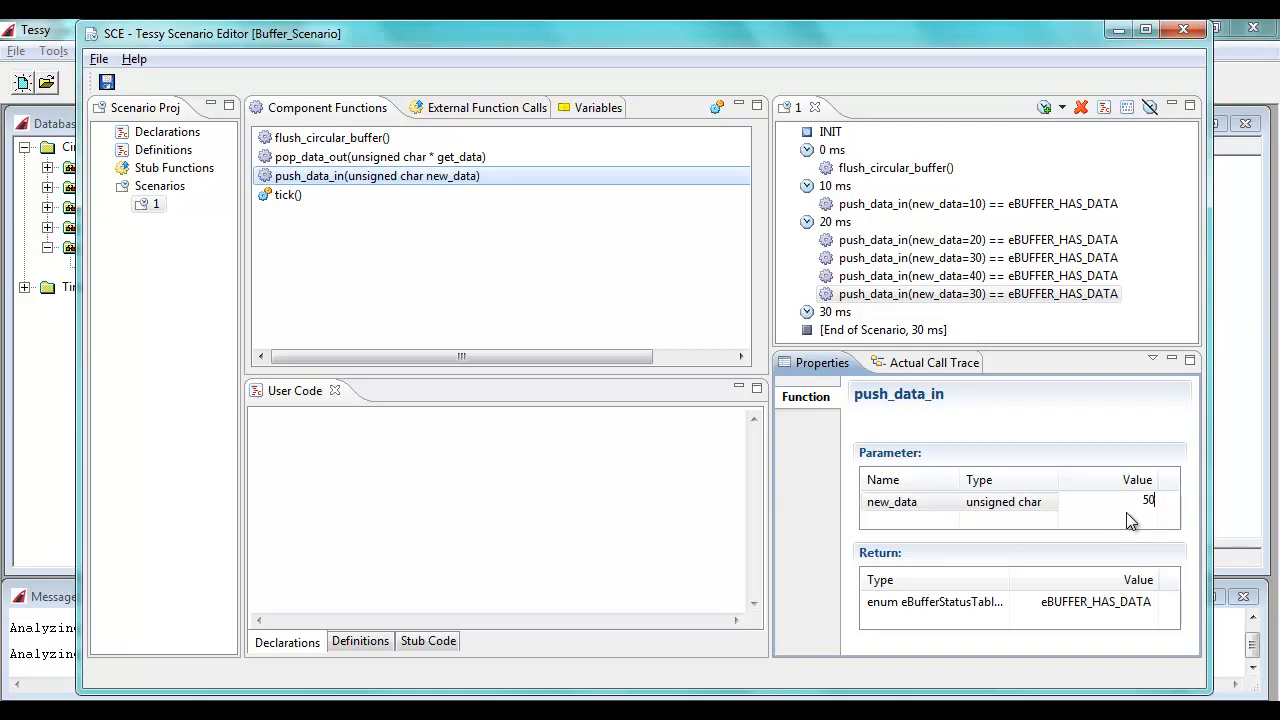
key(Return)
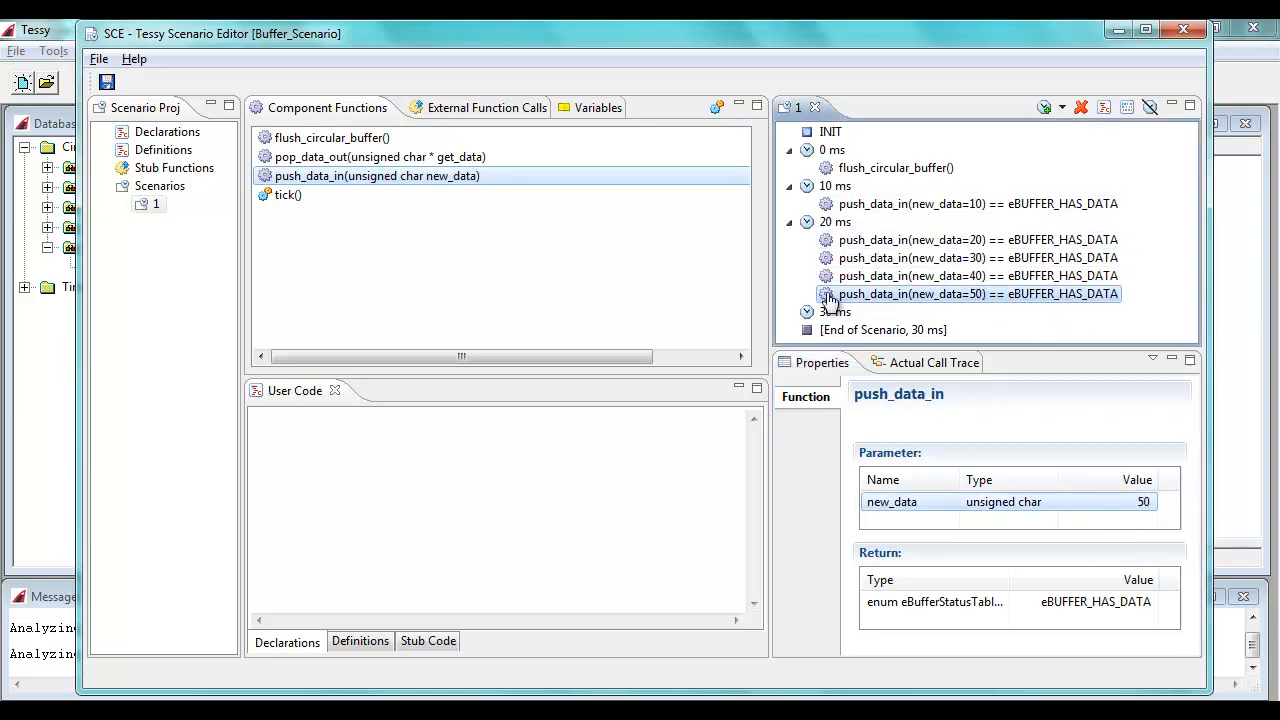
Paste the two copied push_data_in calls into the 20 ms time step again and set their new_data to 60 and 70
right_click(818, 224)
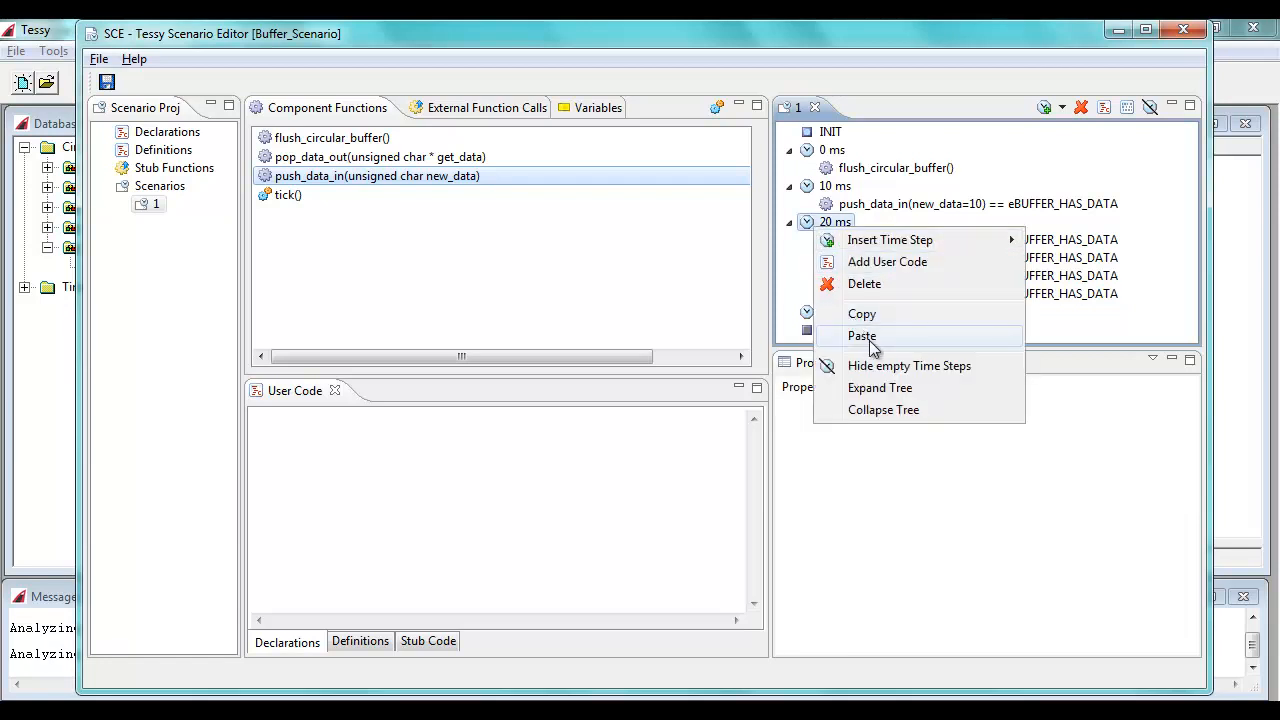
click(862, 336)
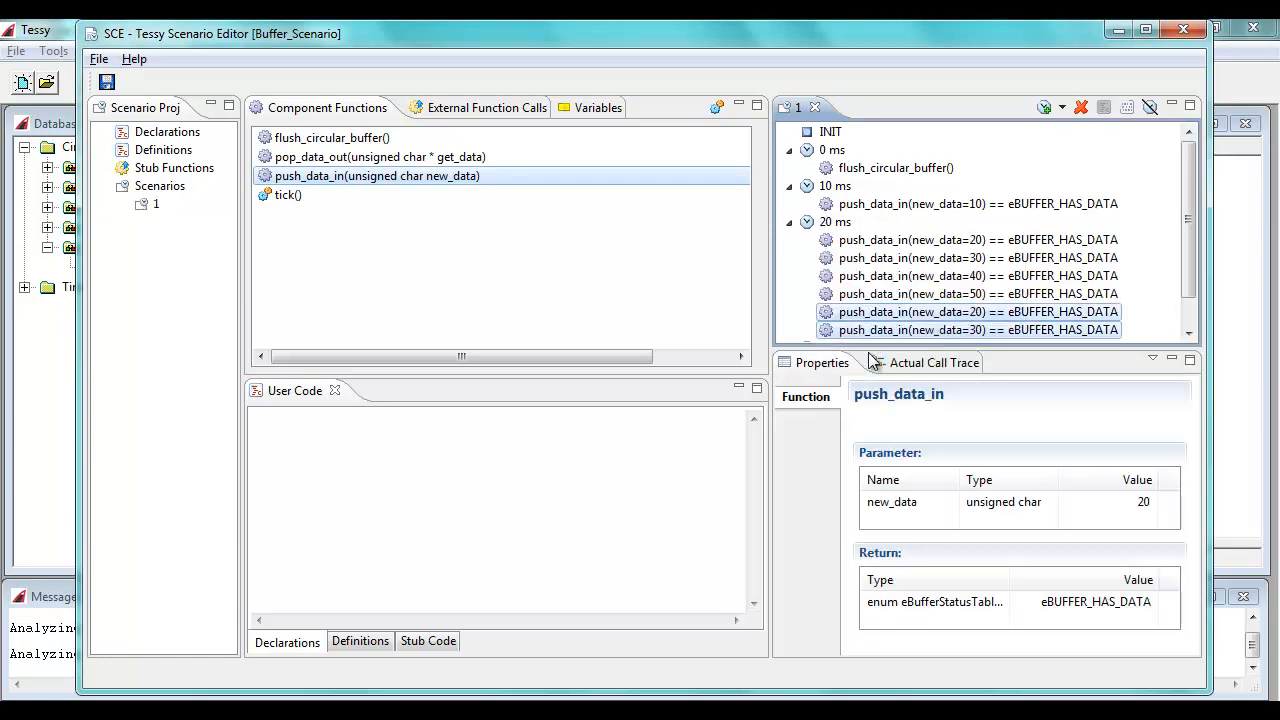
click(1140, 522)
text(60)
key(Return)
click(1143, 506)
text(70)
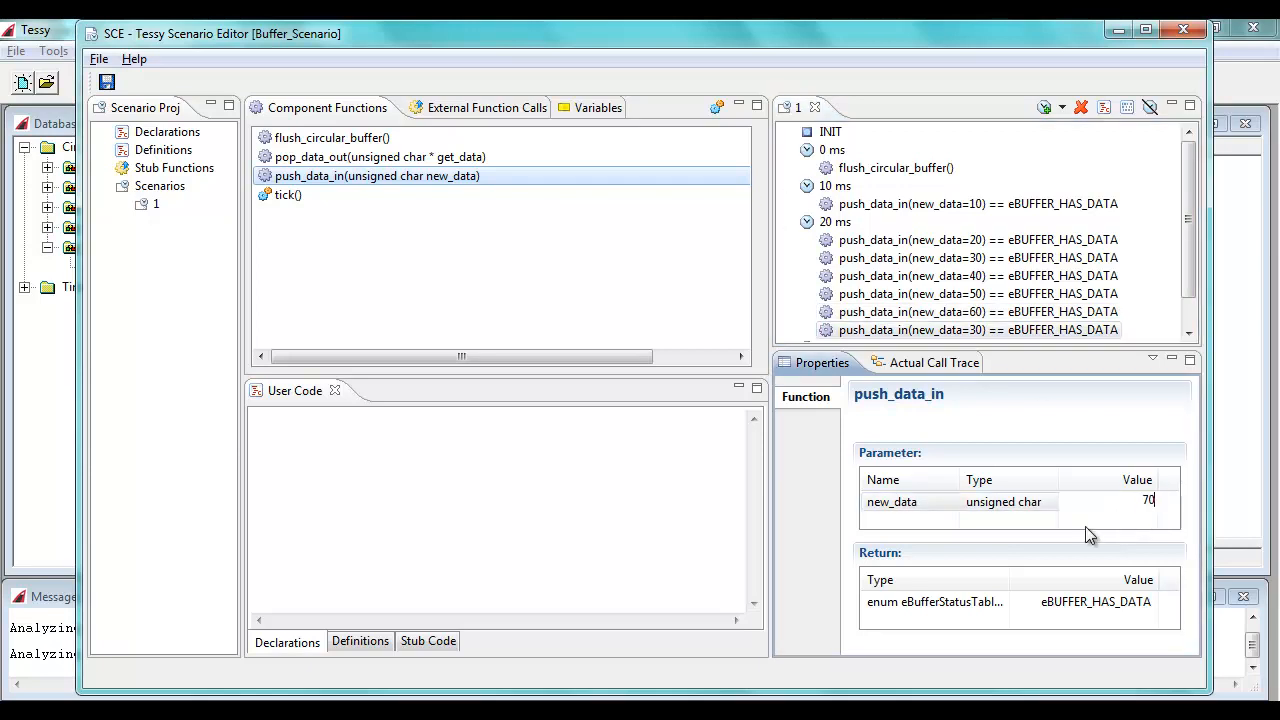
key(Return)
Copy the 10 ms push_data_in call into the 30 ms time step and set the copy's new_data to 80
scroll(1190, 318, down, 1)
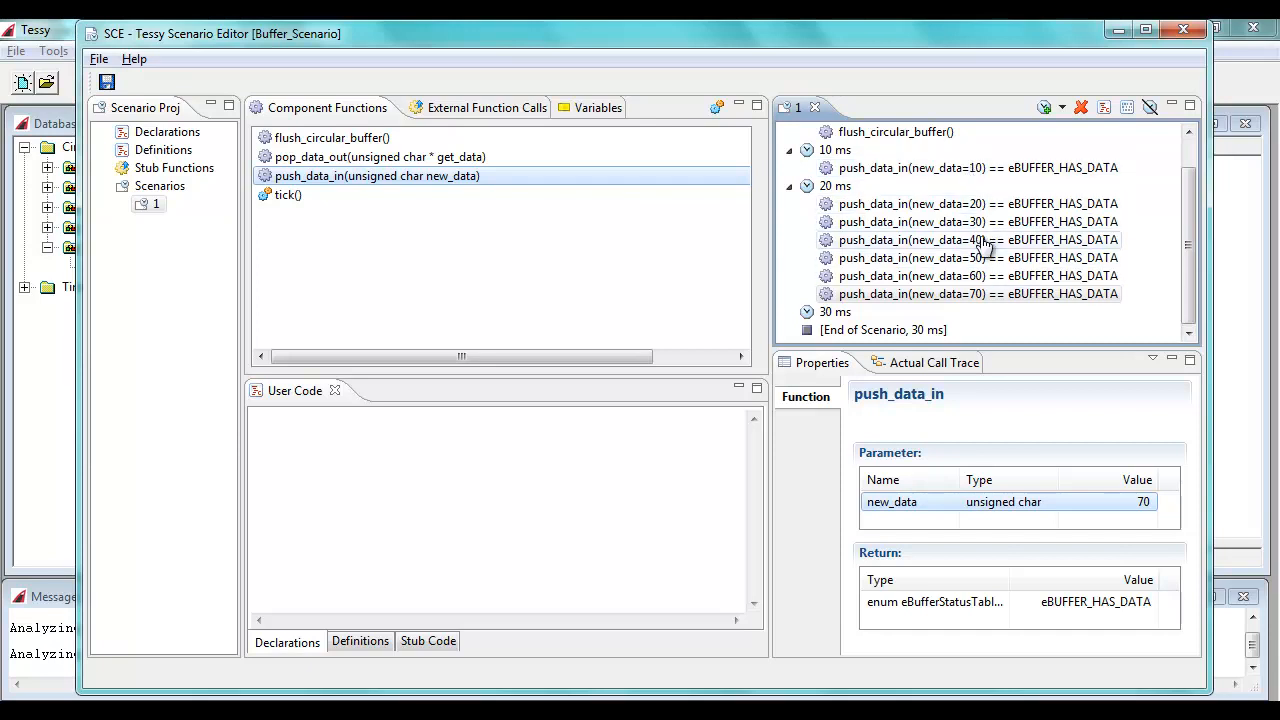
right_click(877, 170)
click(924, 260)
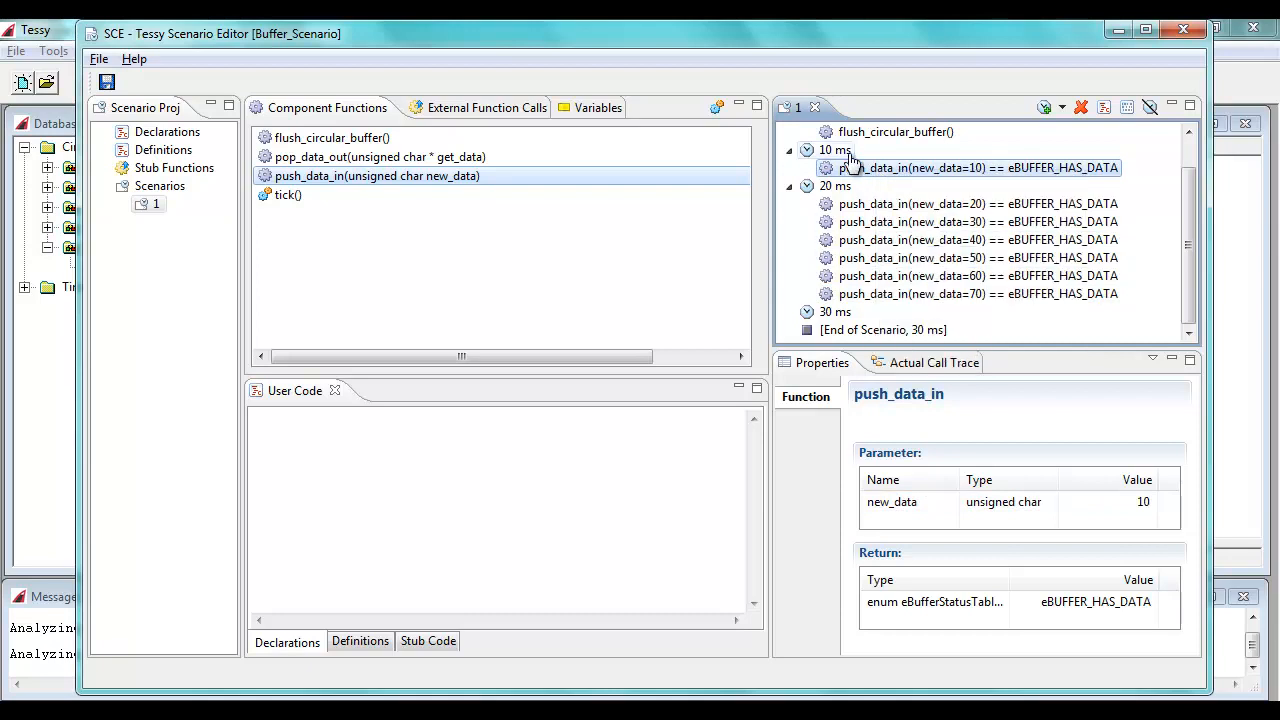
click(835, 312)
key(ctrl+v)
click(966, 312)
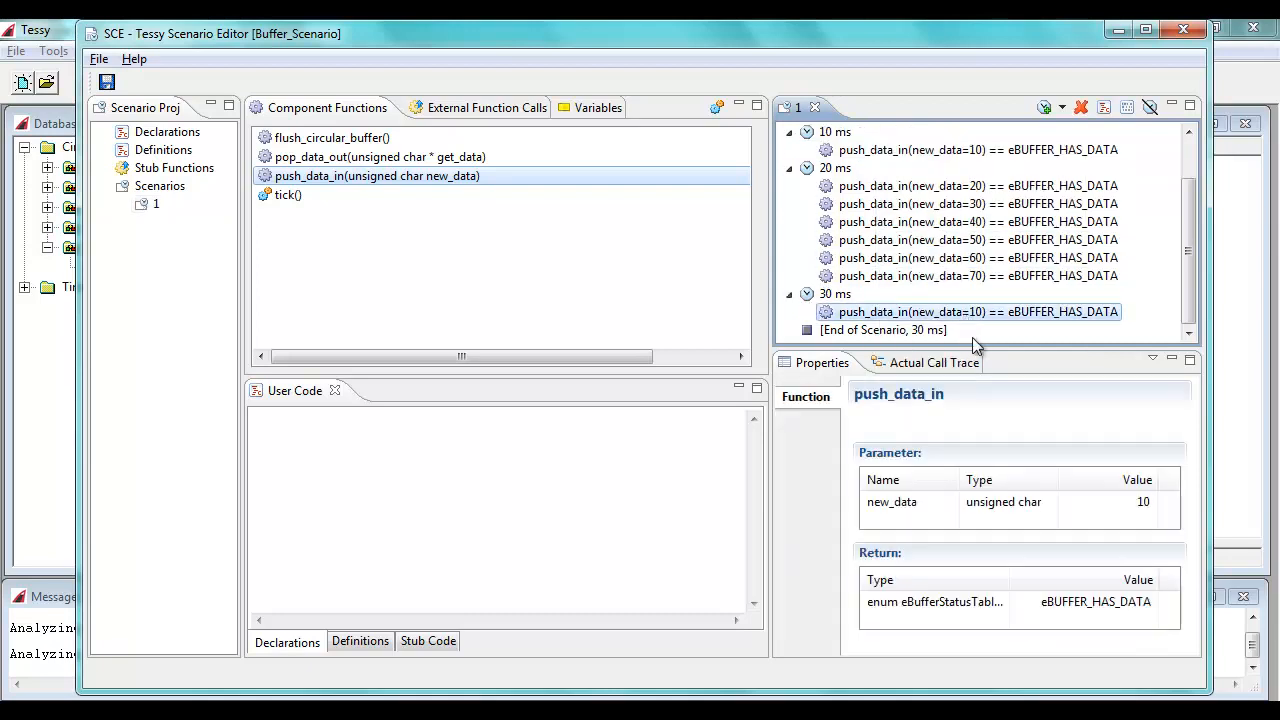
click(1120, 512)
text(80)
Set the expected return of the 30 ms push_data_in call to eBUFFER_FULL, copied from the header file in µVision4, and save the scenario
click(1045, 614)
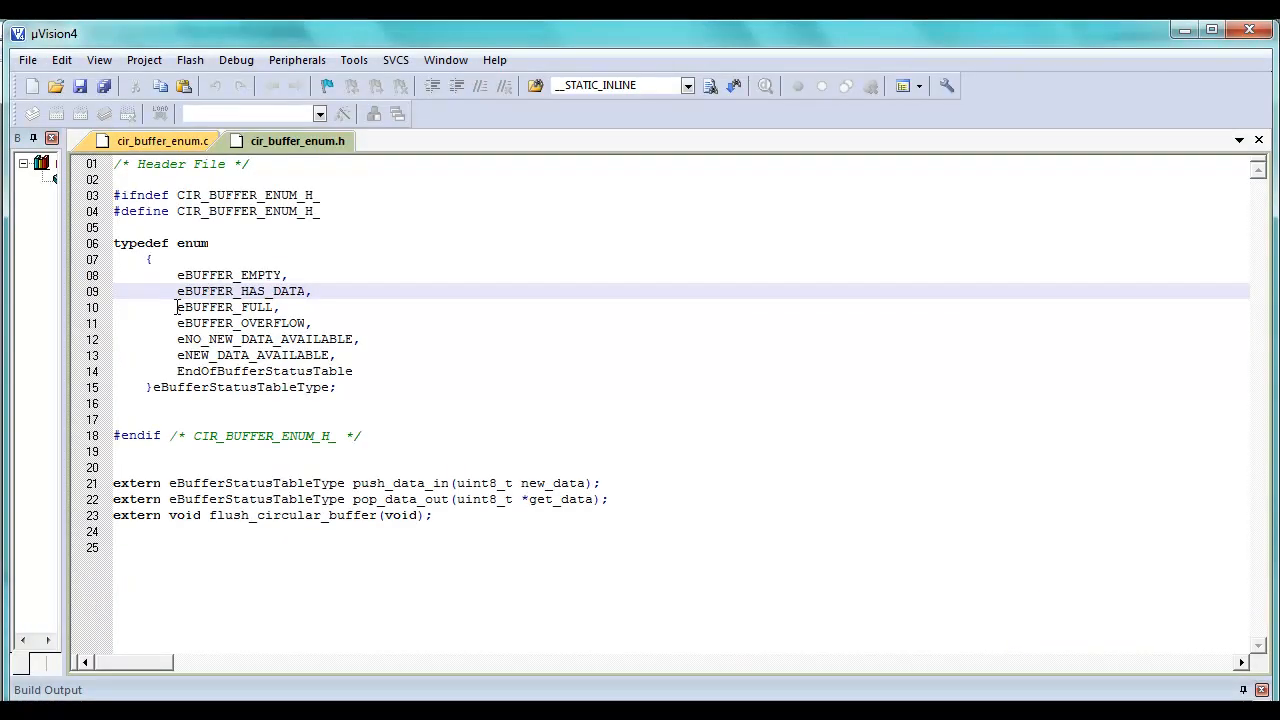
drag(177, 307, 268, 307)
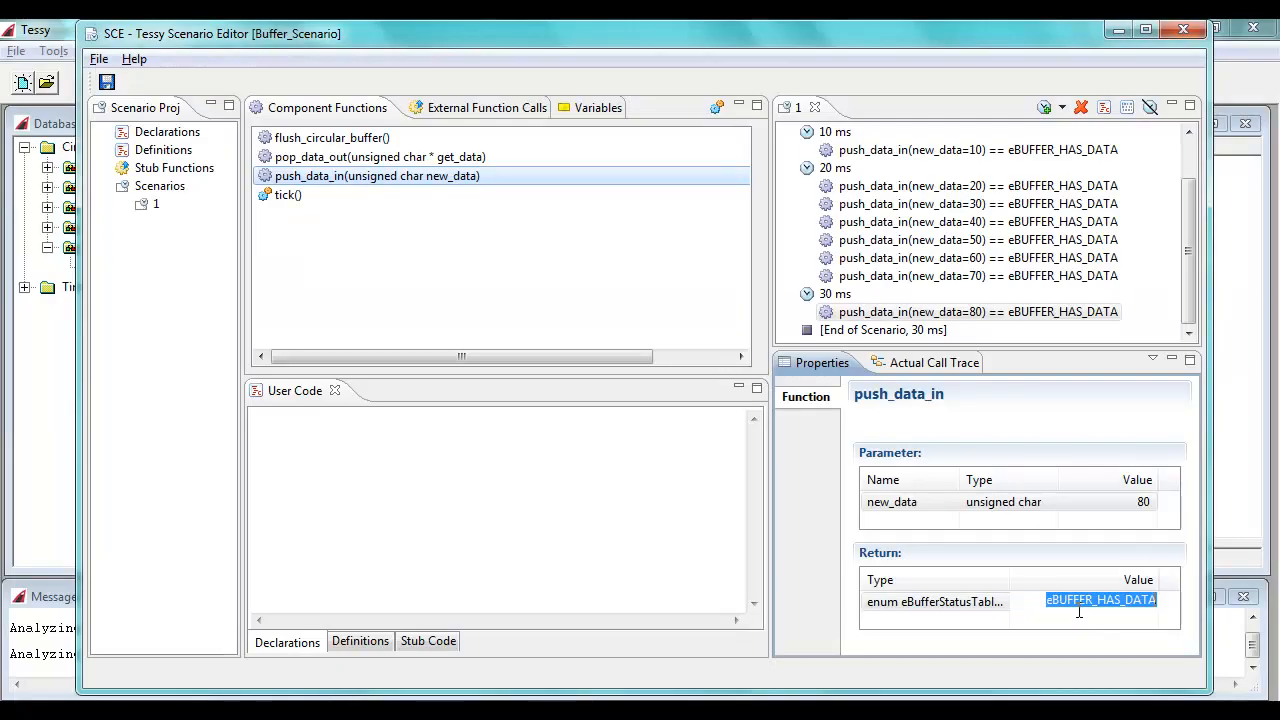
key(ctrl+v)
key(Return)
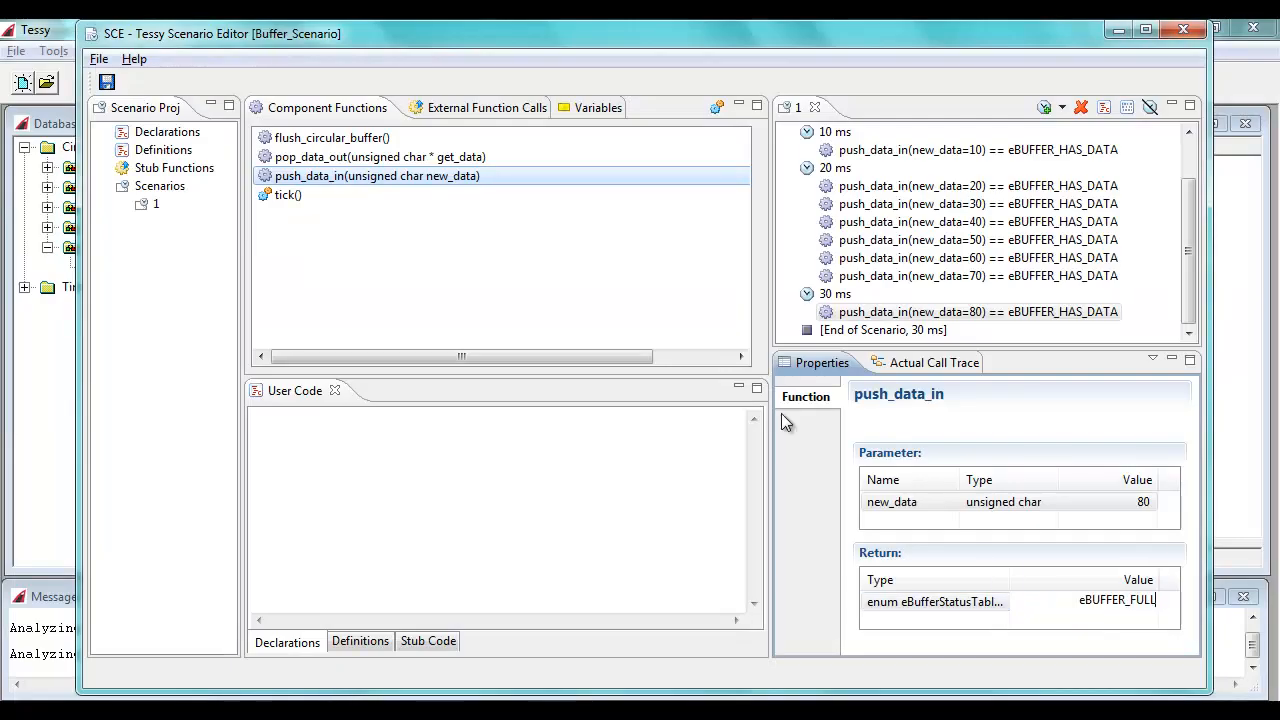
click(107, 84)
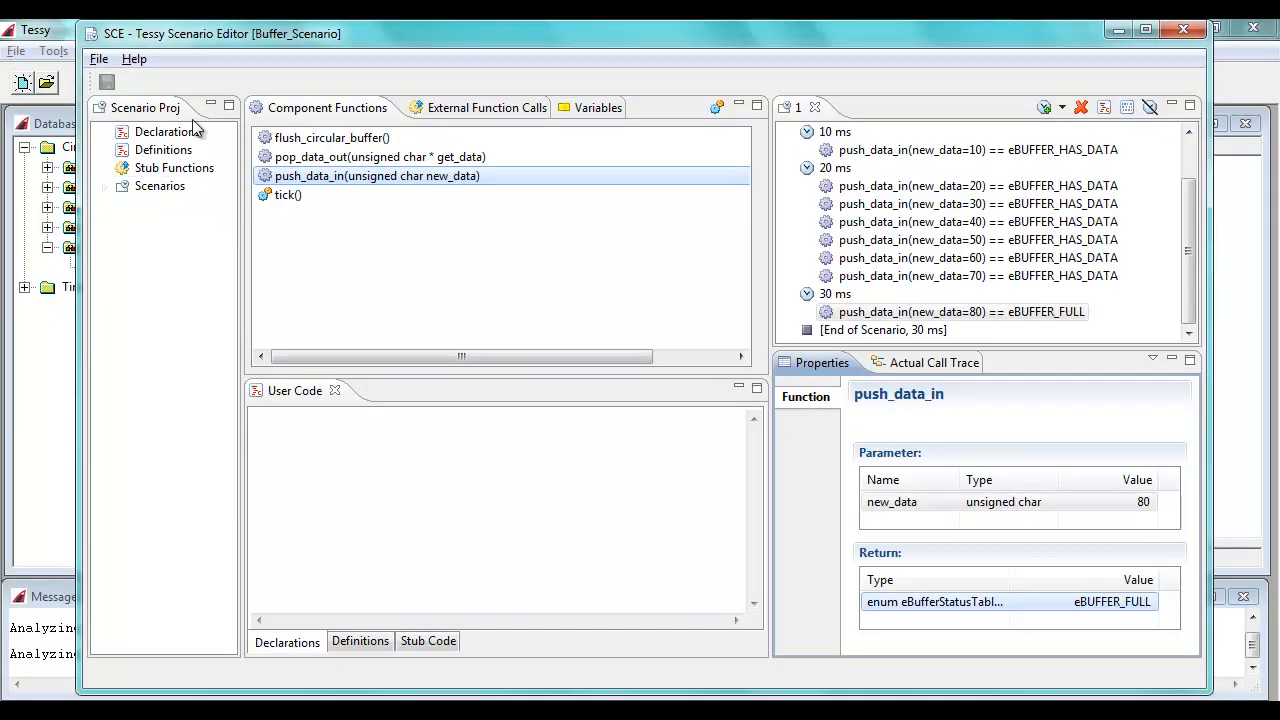
Add a 40 ms time step and paste a copy of the 30 ms push_data_in call into it
click(1189, 337)
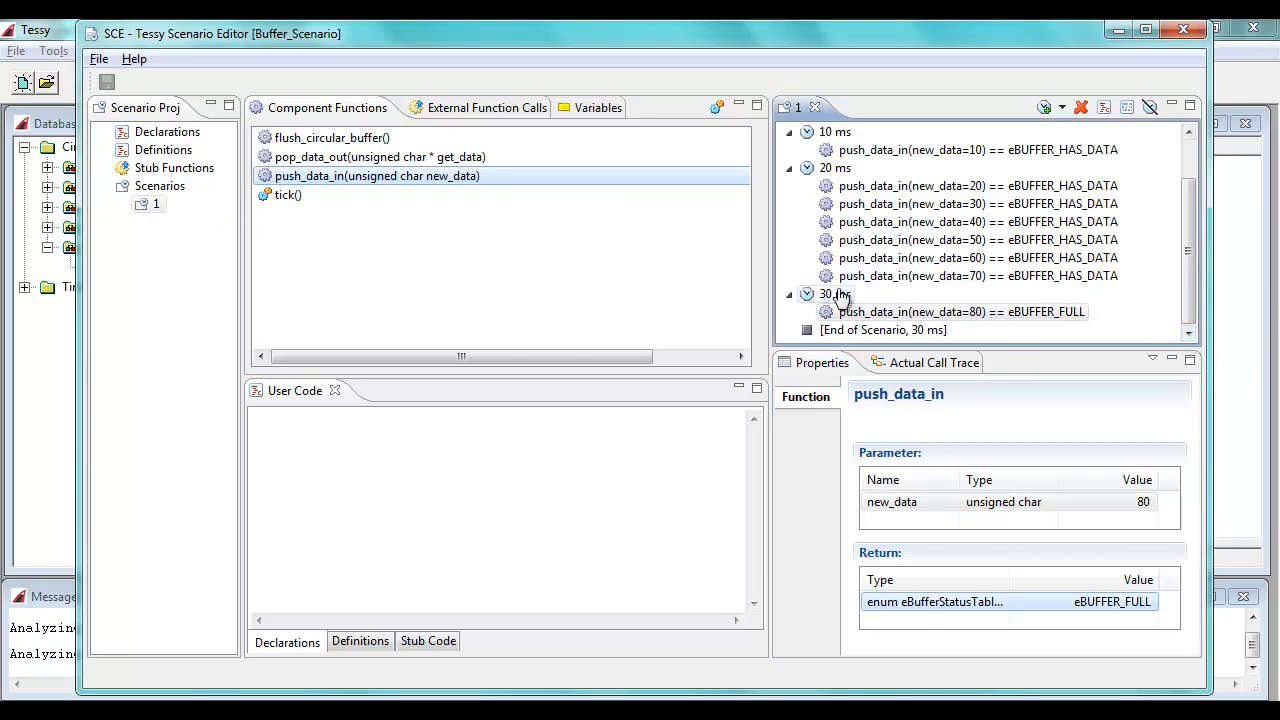
click(1043, 107)
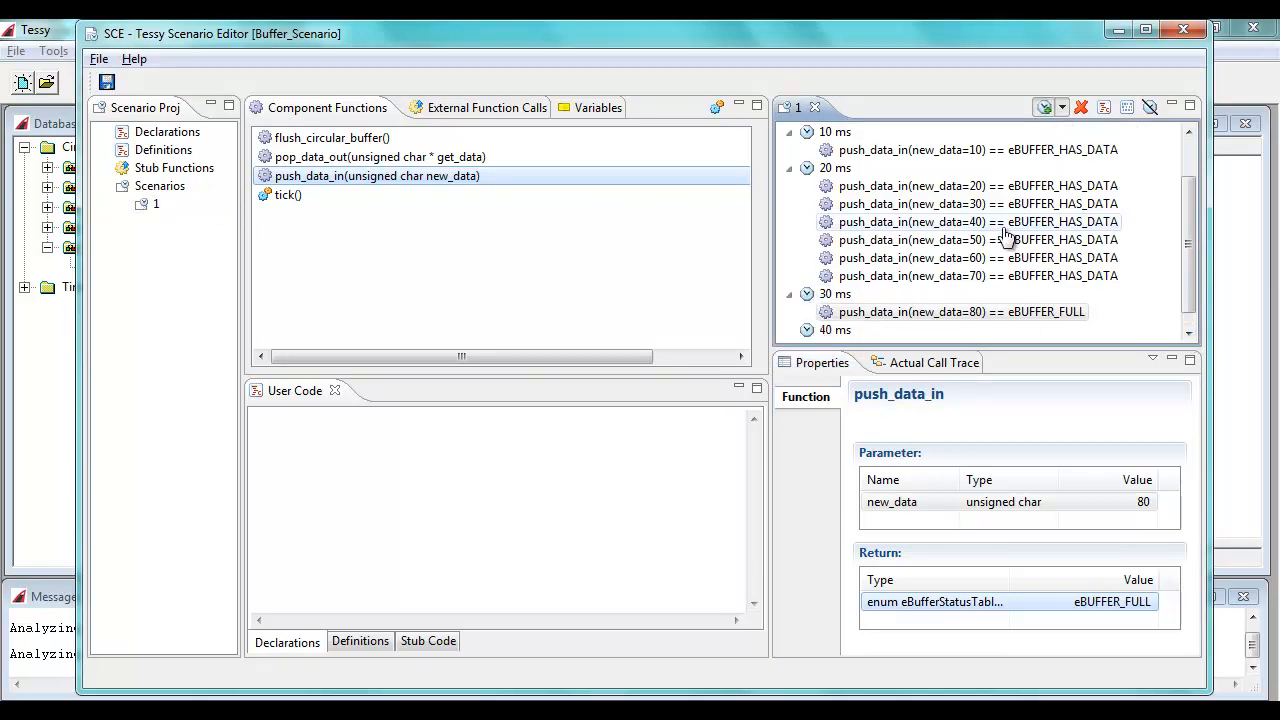
right_click(826, 331)
click(866, 442)
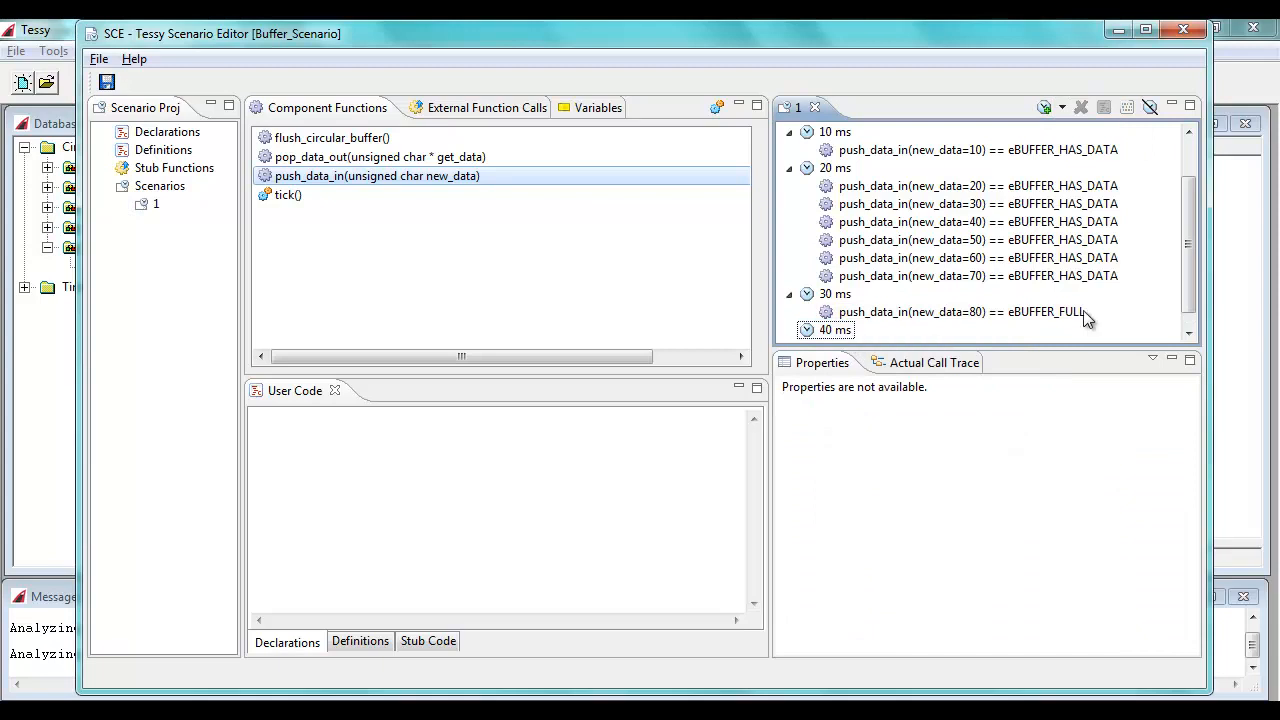
click(1188, 320)
Set new_data of the 40 ms push_data_in call to 90 and its expected return to eBUFFER_OVERFLOW, copied from the header file in µVision4
click(1134, 503)
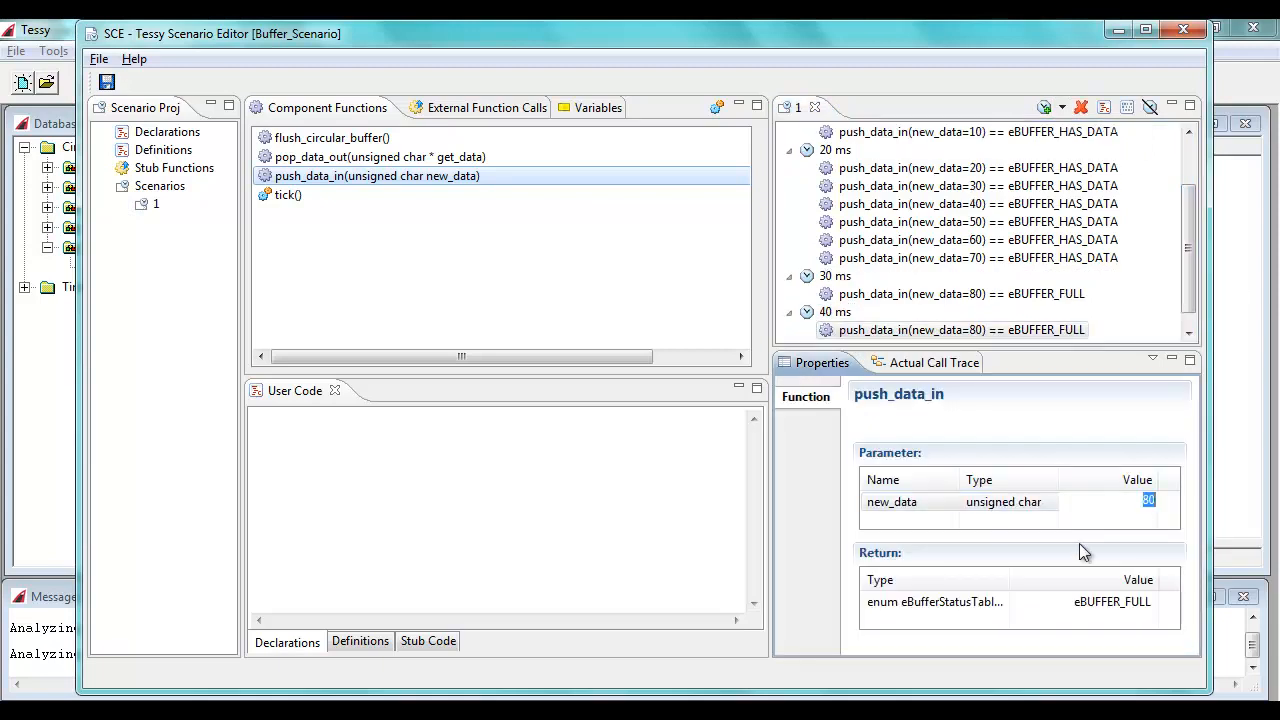
text(90)
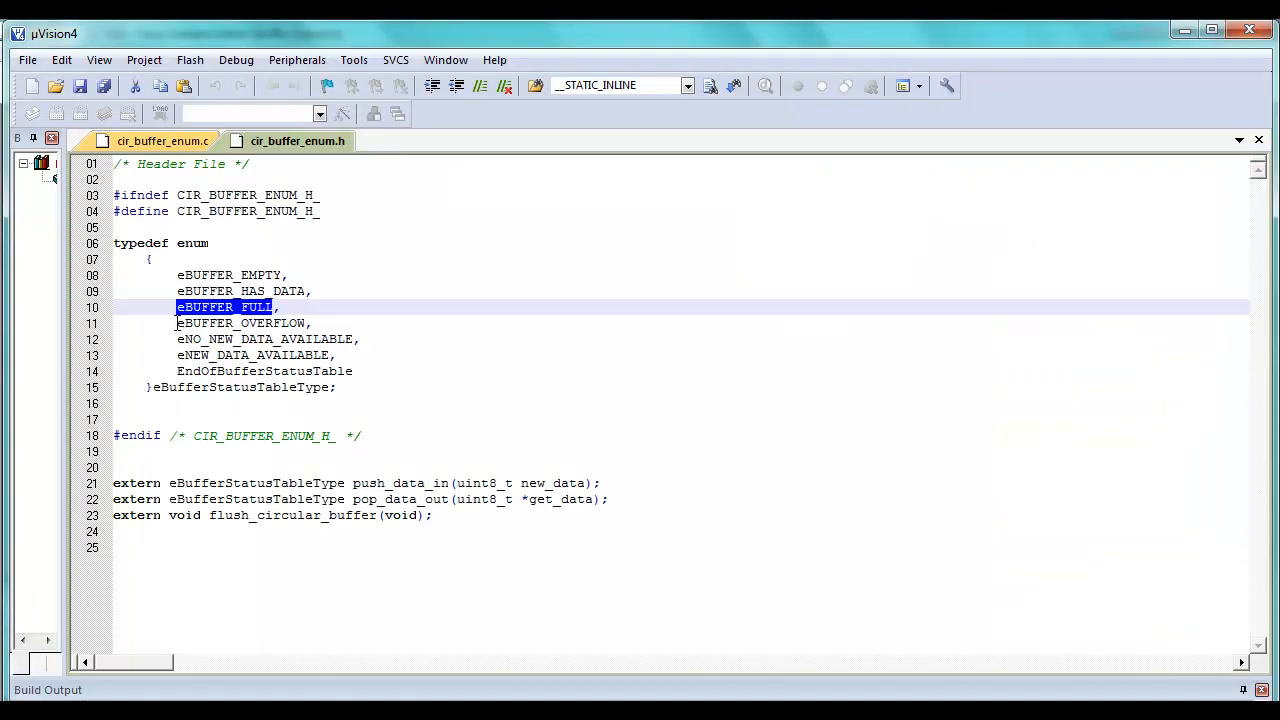
drag(177, 322, 312, 326)
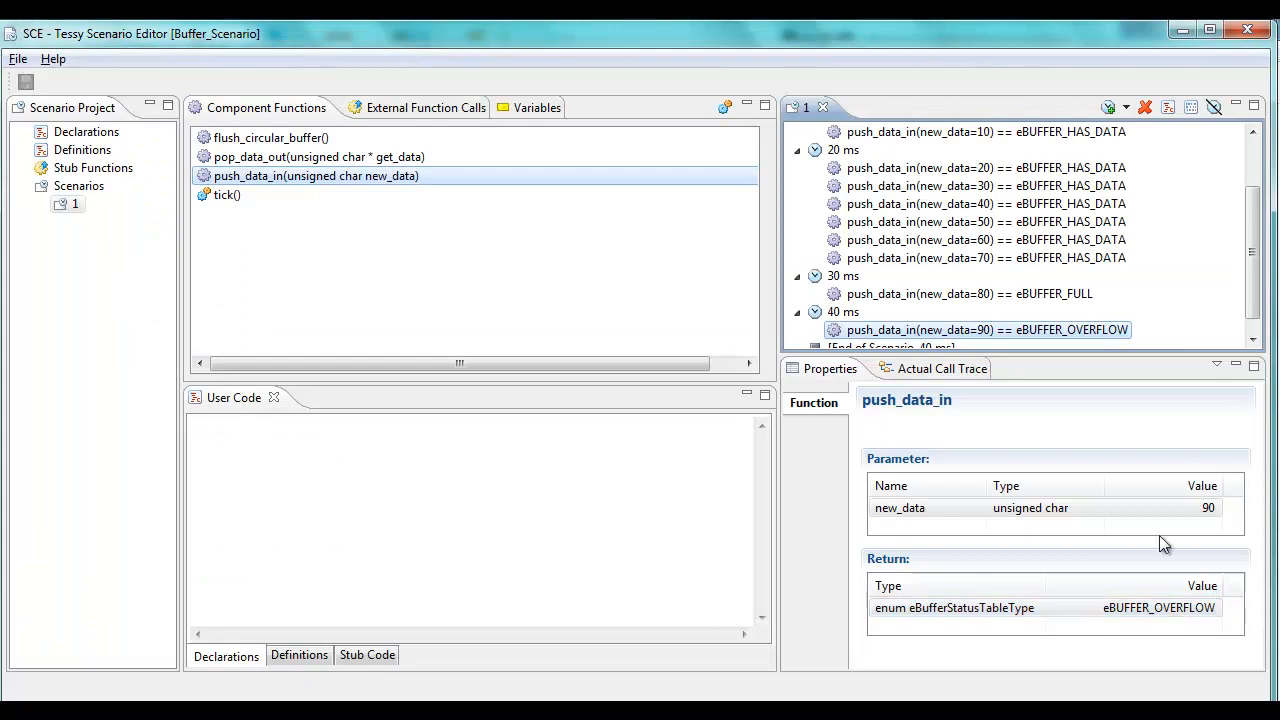
Review the calls in the scenario's time steps and close the scenario editor
drag(1250, 238, 1250, 208)
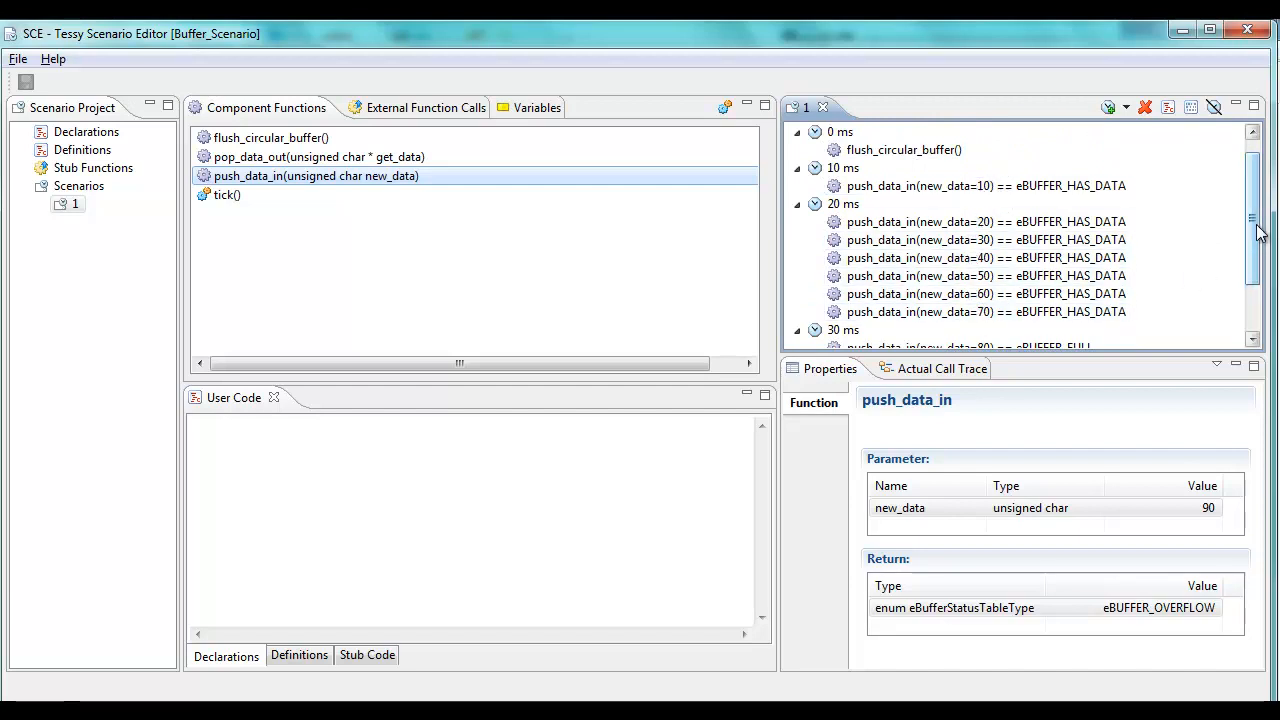
drag(1256, 234, 1257, 262)
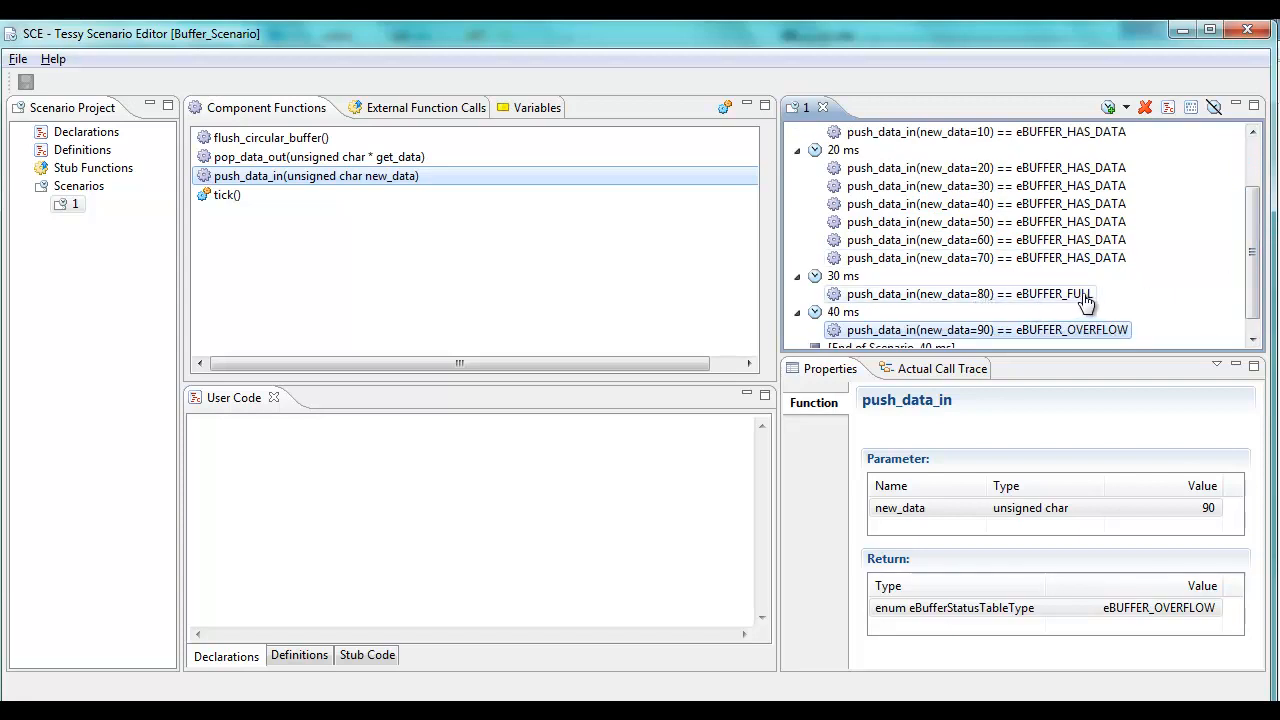
scroll(1248, 250, down, 1)
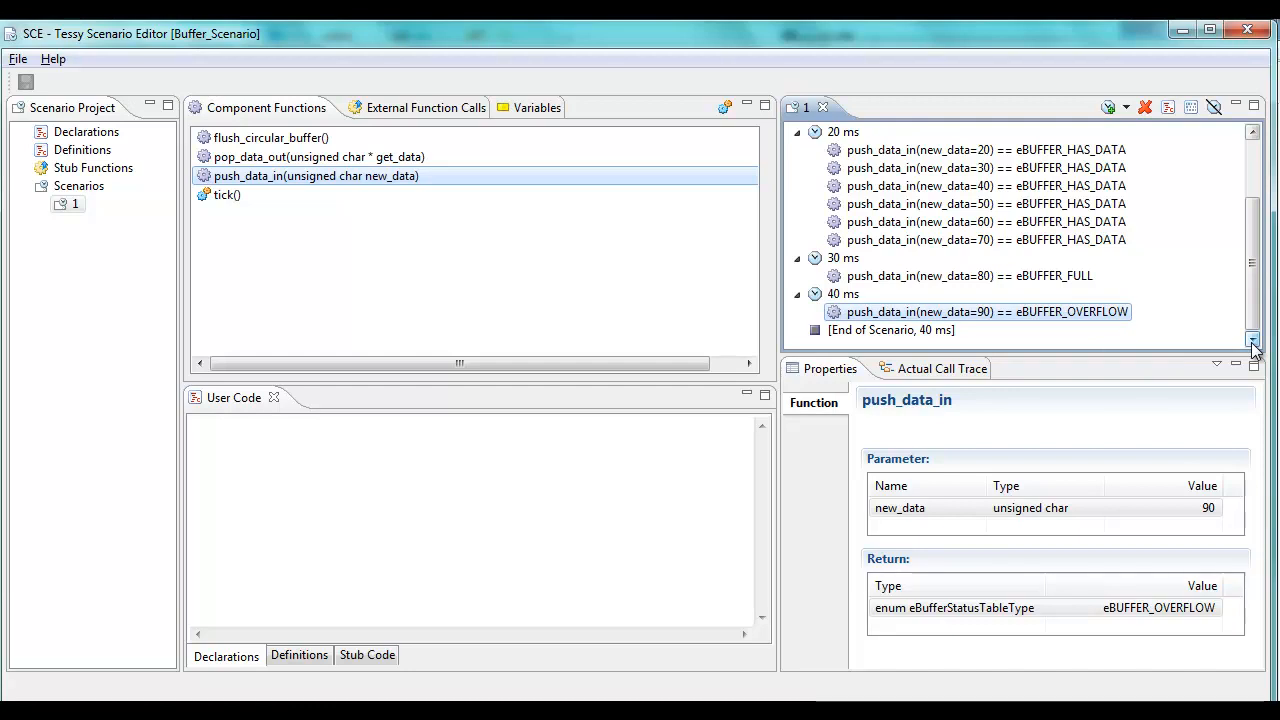
click(1247, 29)
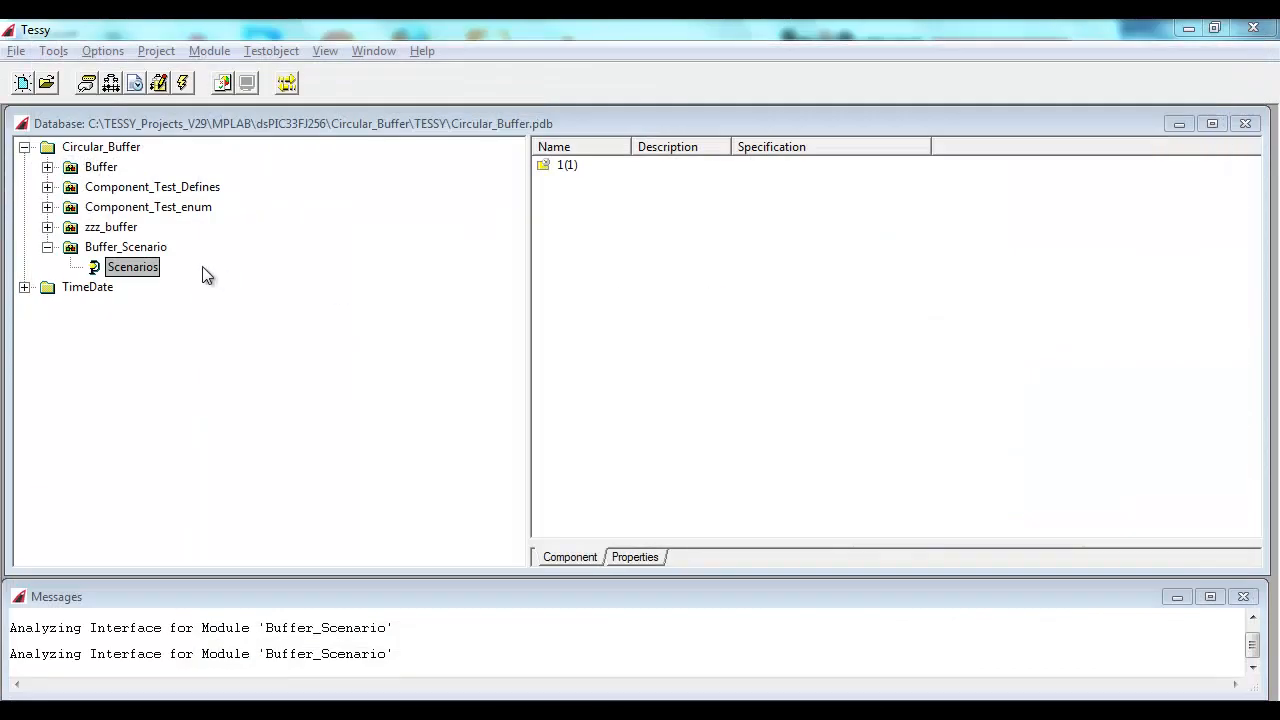
Enter "Push data in only" as the description of scenario 1, save it, and fit the Description column to its text
click(543, 167)
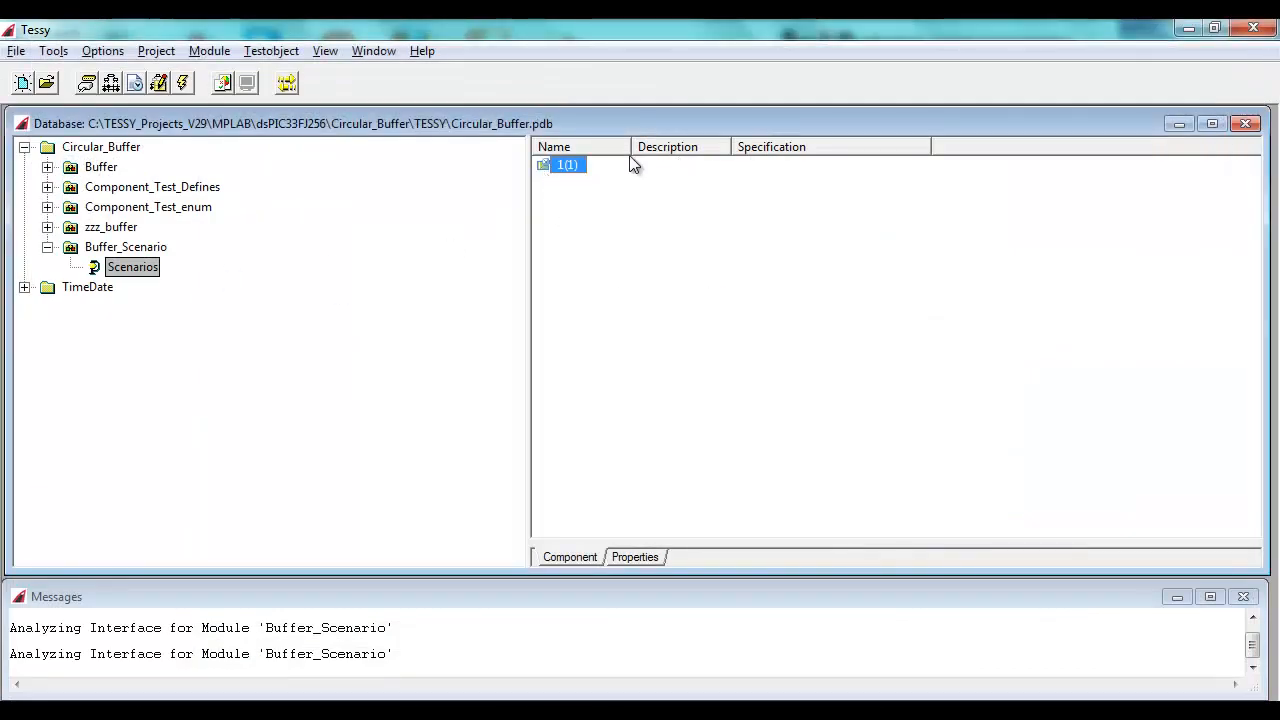
right_click(546, 167)
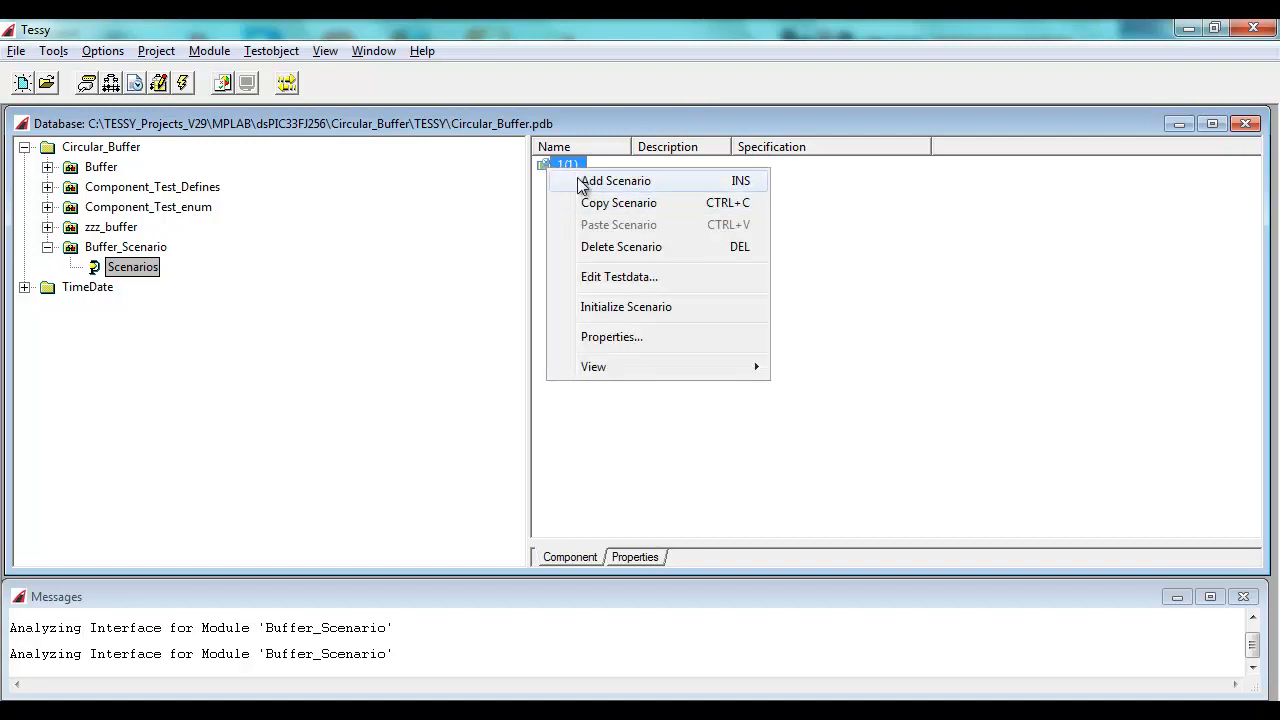
click(536, 157)
double_click(541, 164)
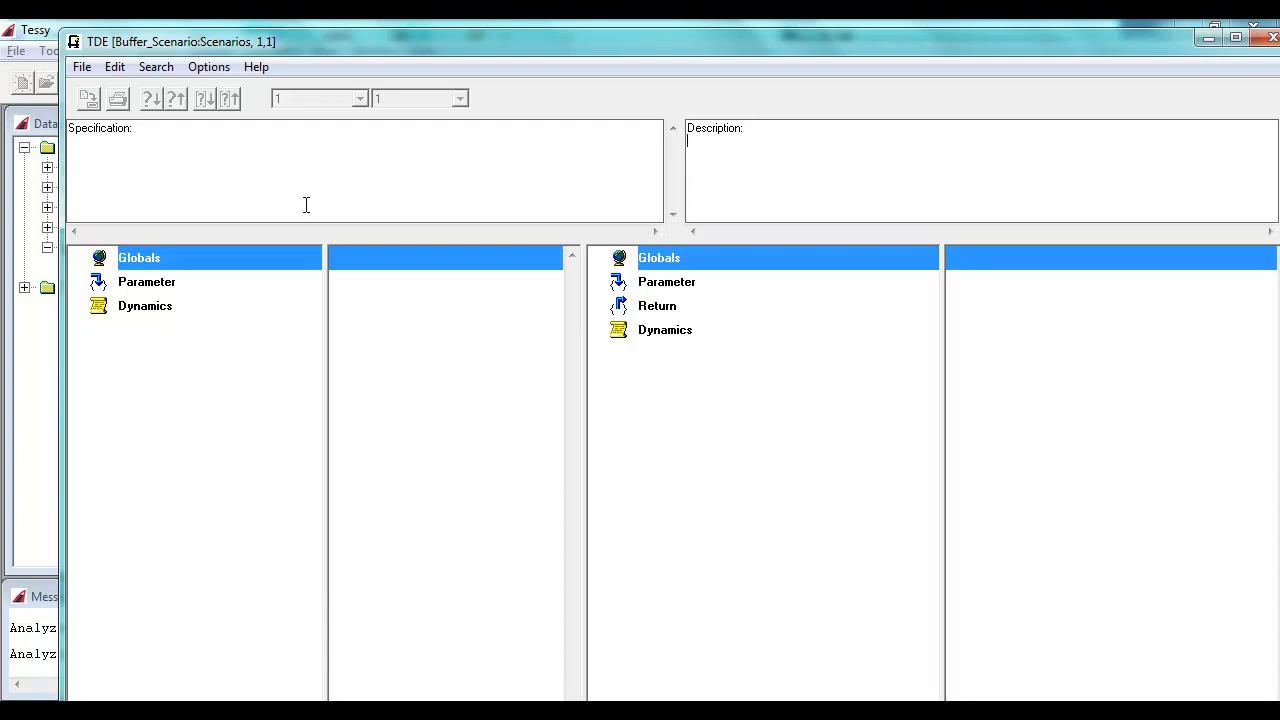
text(Push data in o...)
click(88, 98)
click(1266, 40)
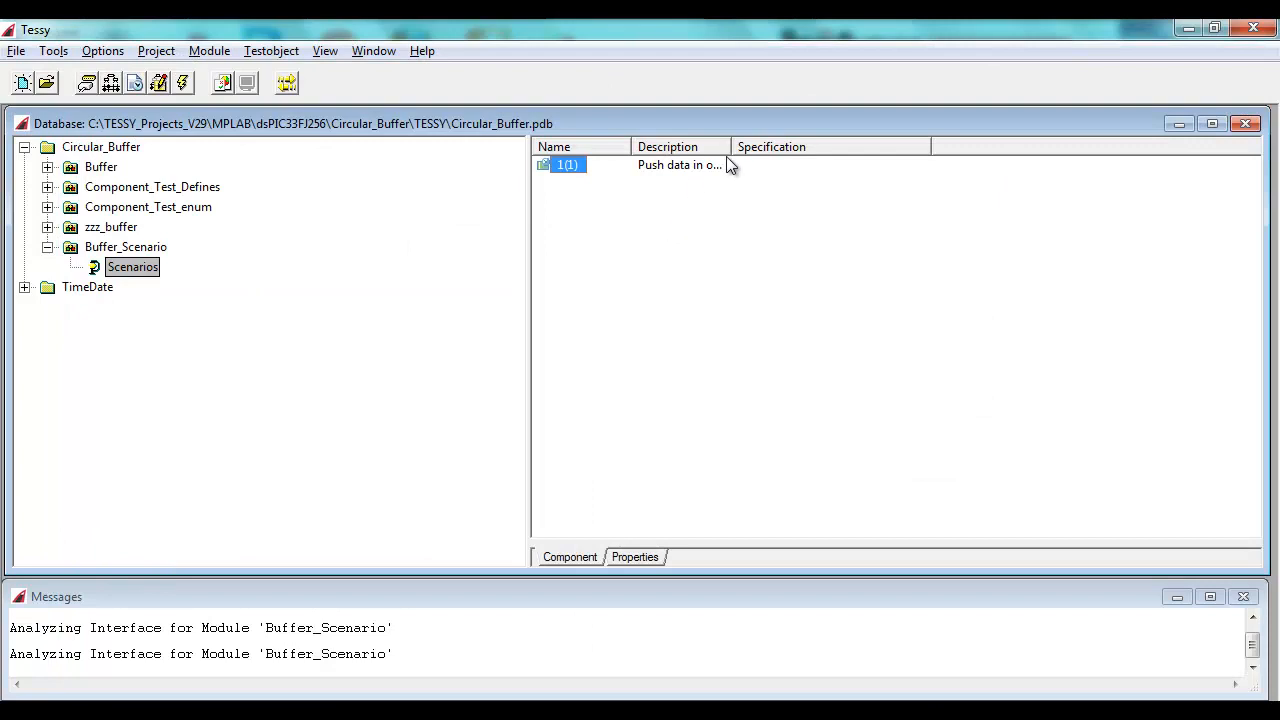
double_click(729, 147)
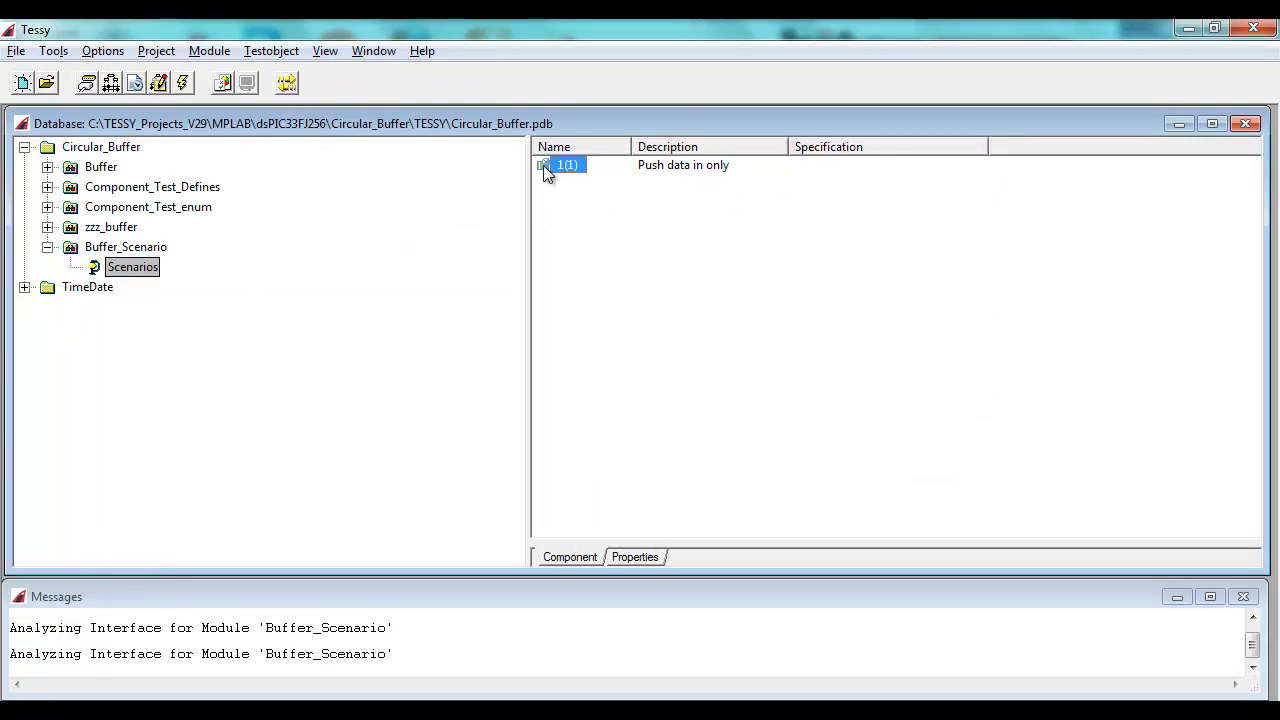
Execute the test with Generate Driver and Run enabled, using the instrumentation "C1/C2 - Test Object and Called Functions"
click(183, 86)
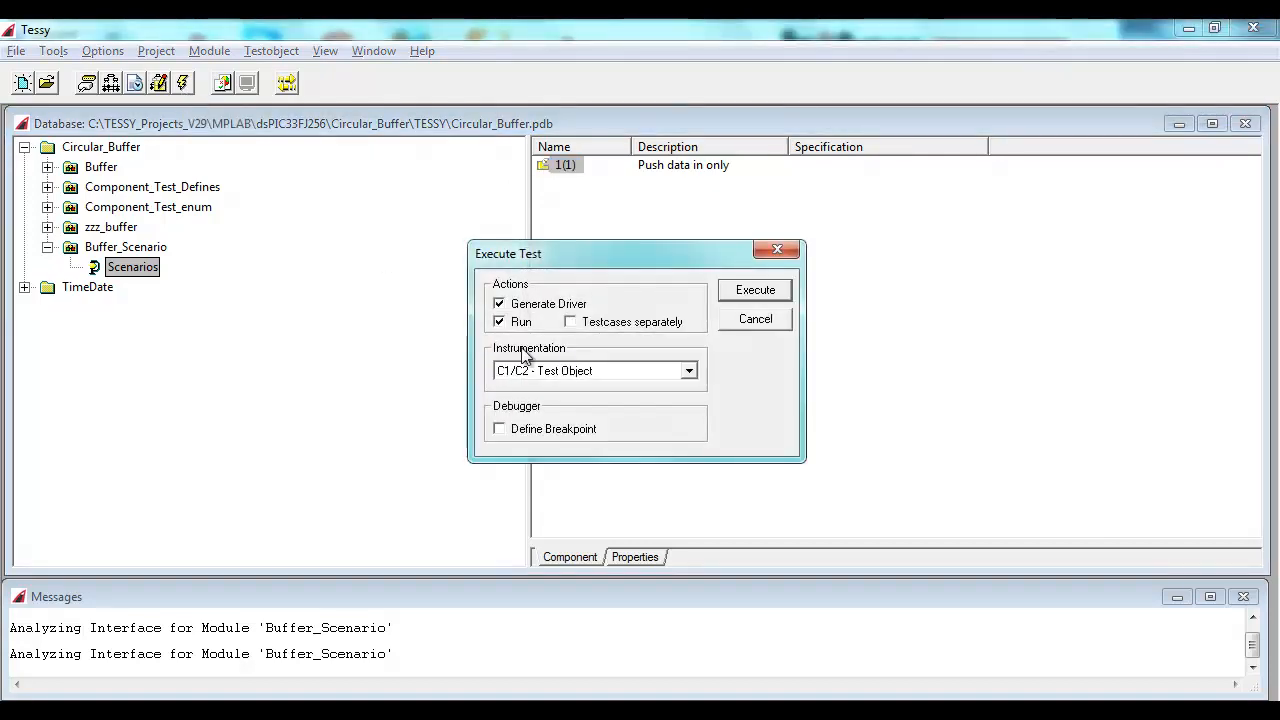
click(499, 321)
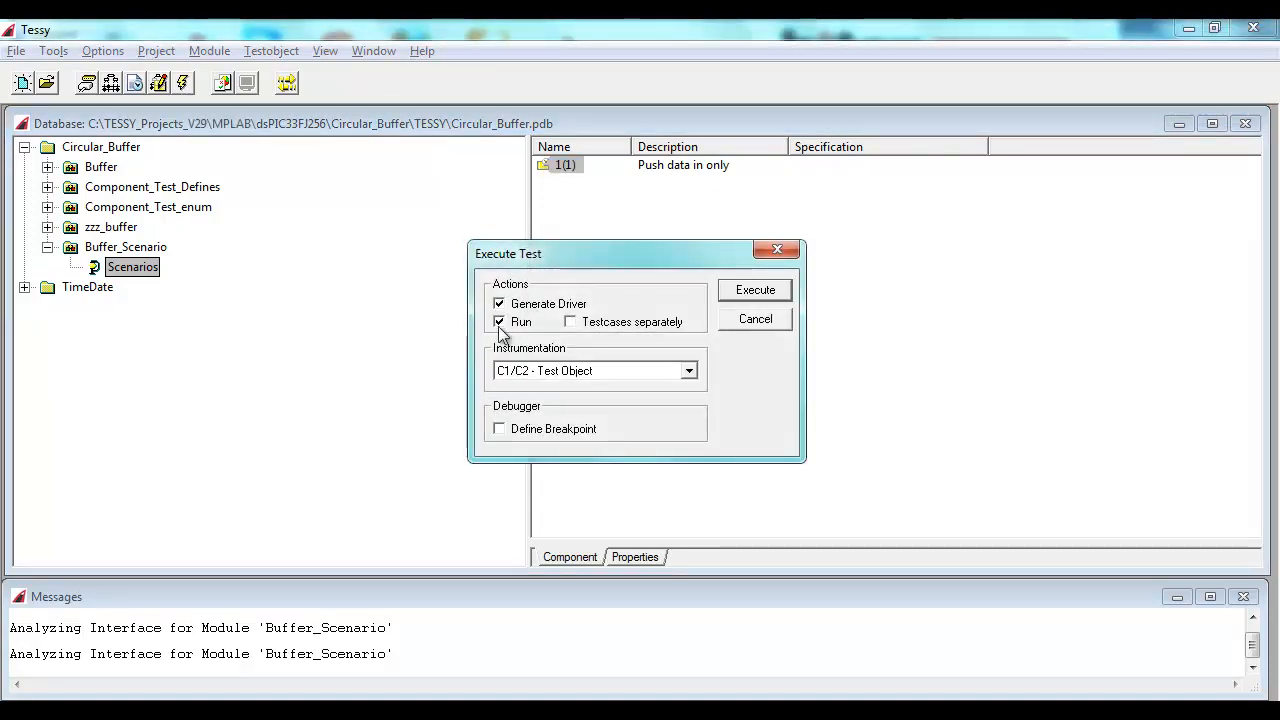
click(690, 373)
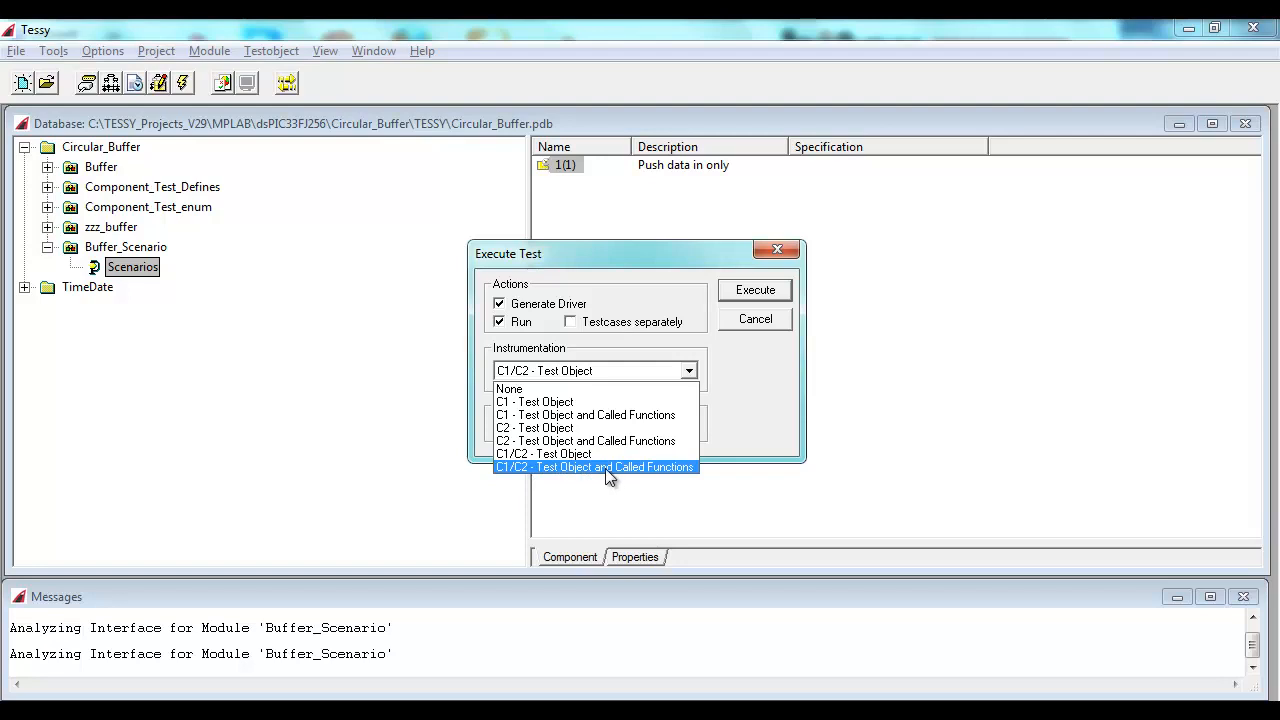
click(583, 467)
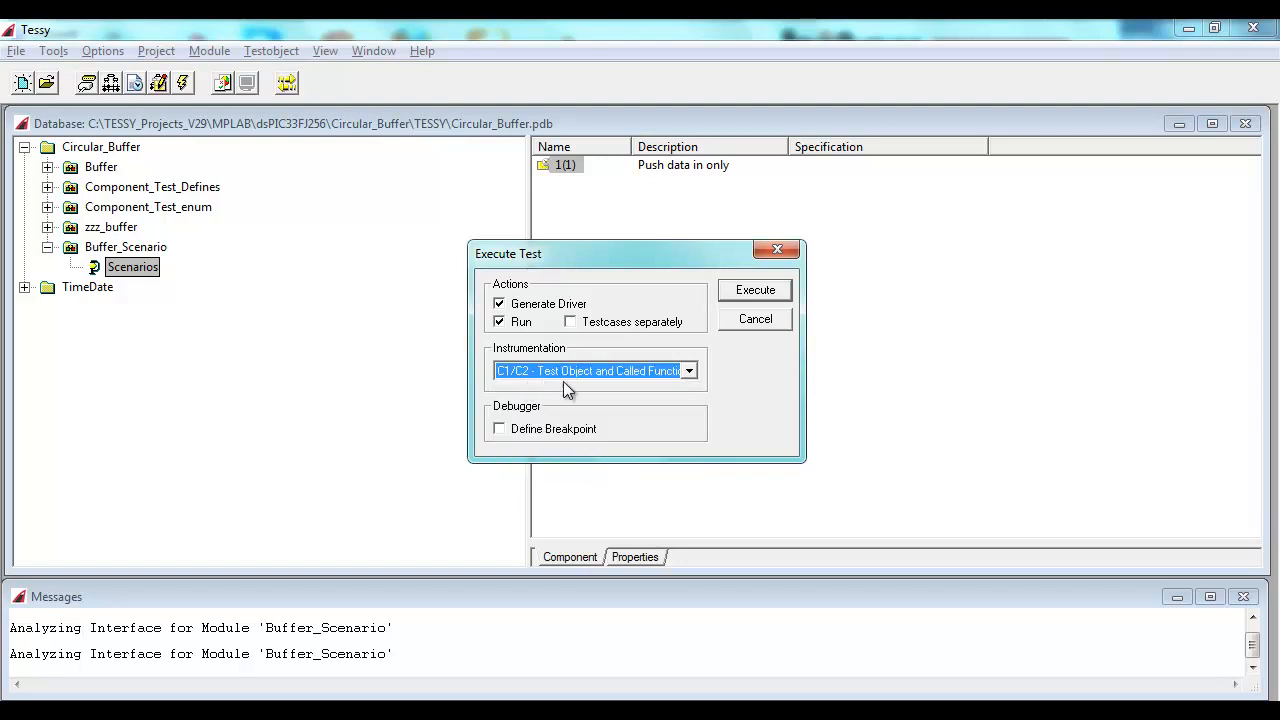
click(758, 296)
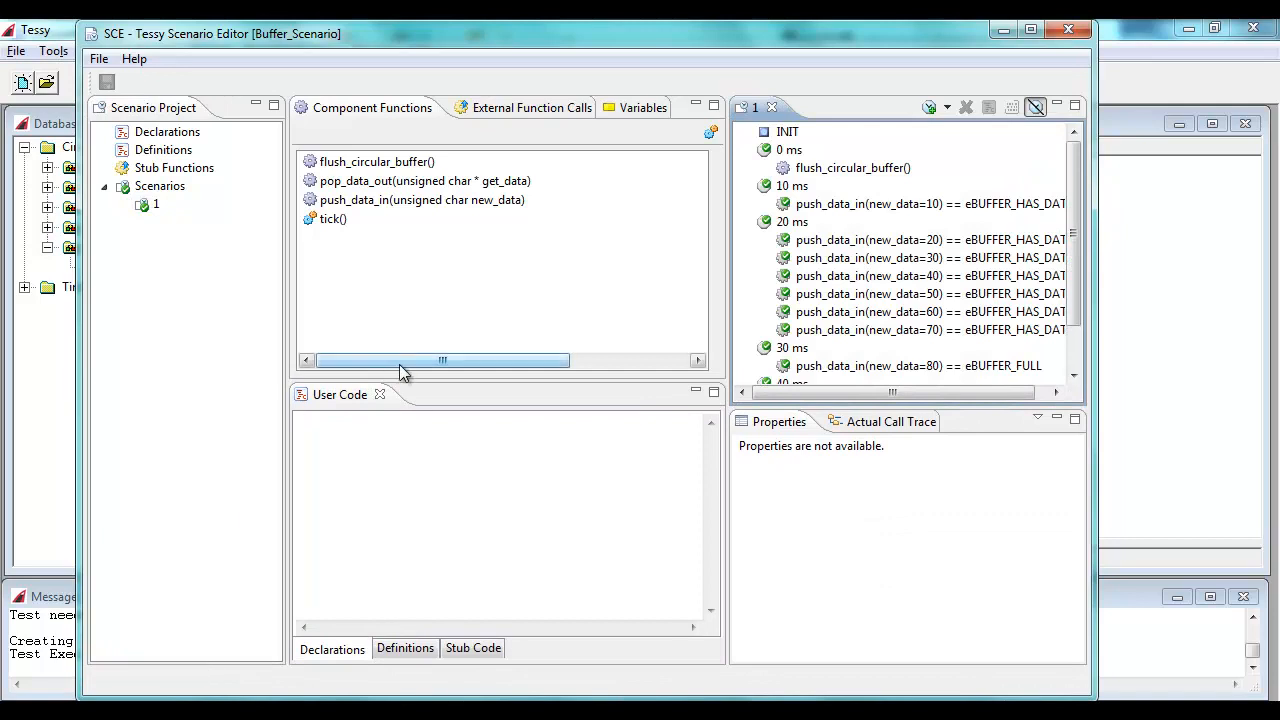
Enlarge the scenario editor window and examine the actual and expected returns of the push_data_in calls across the time steps
drag(1099, 240, 1270, 230)
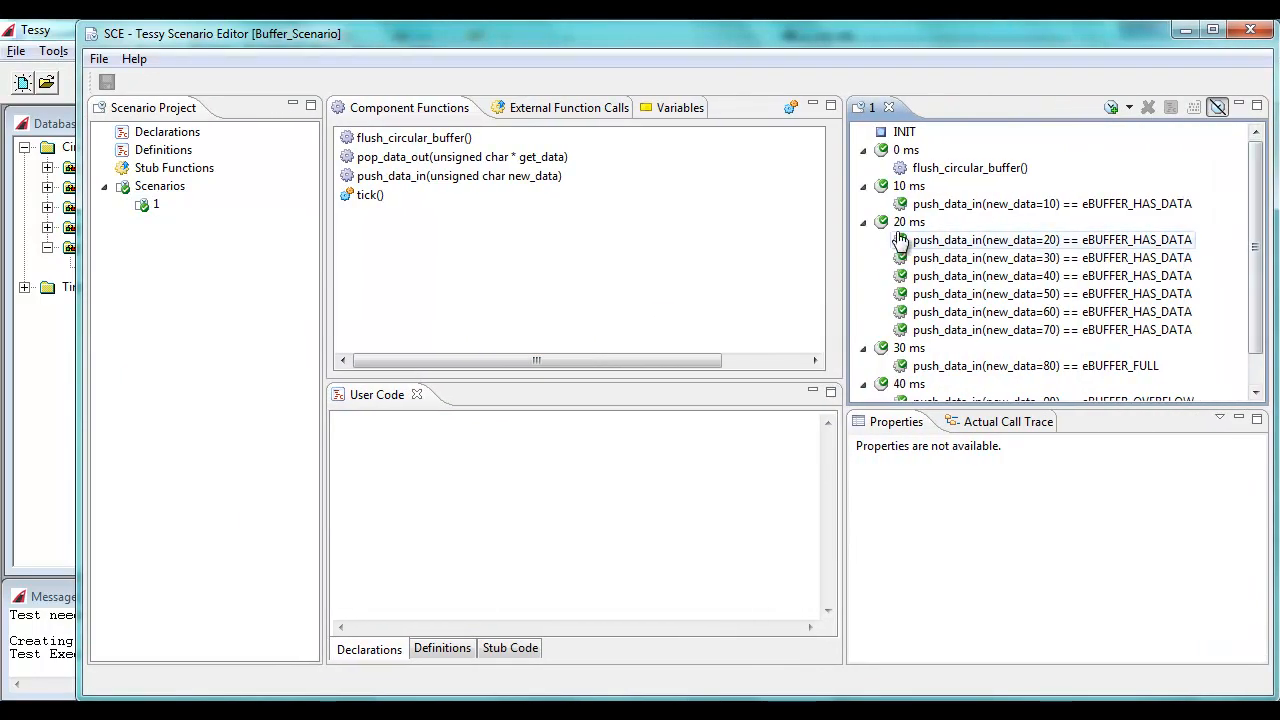
drag(75, 373, 0, 369)
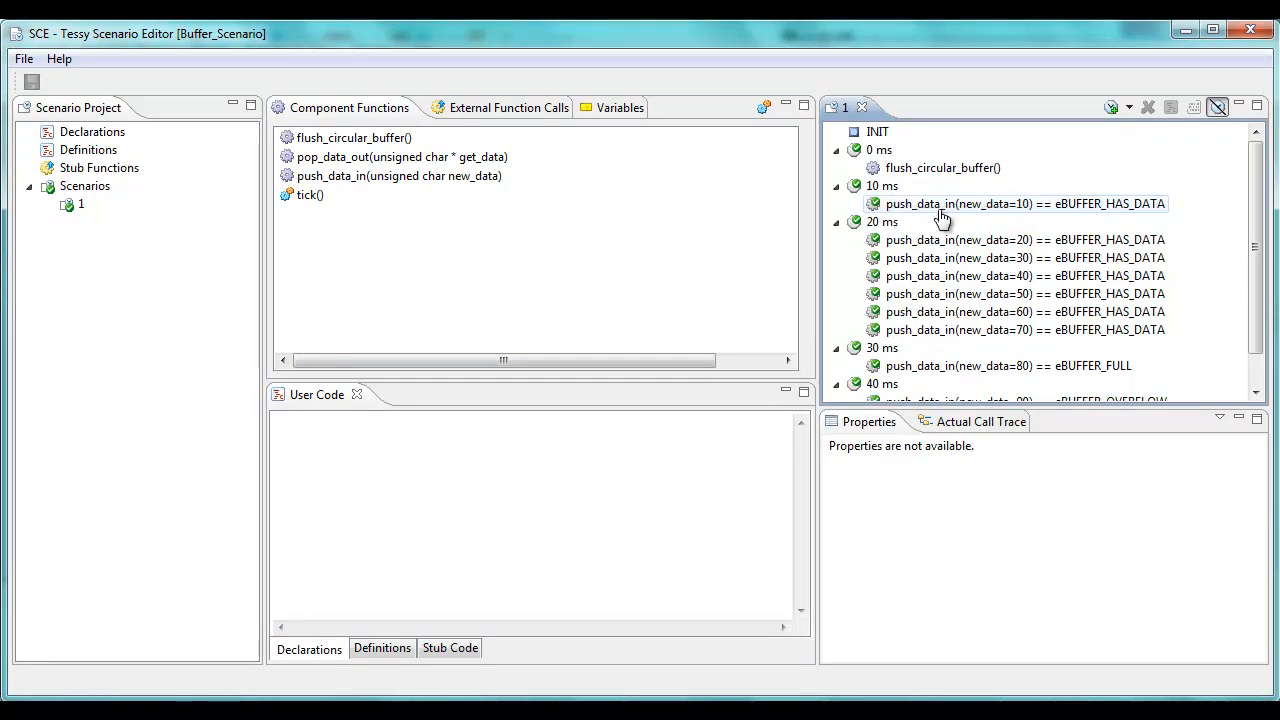
mouse_move(1108, 211)
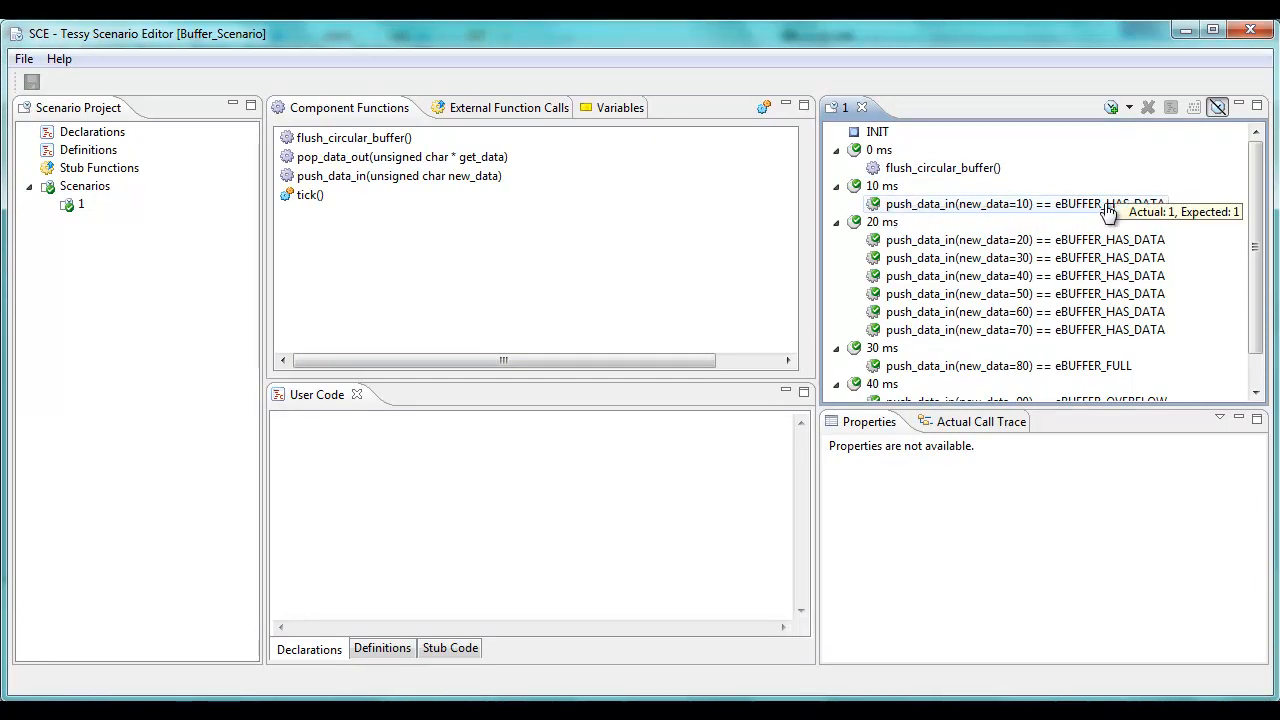
drag(1258, 206, 1214, 251)
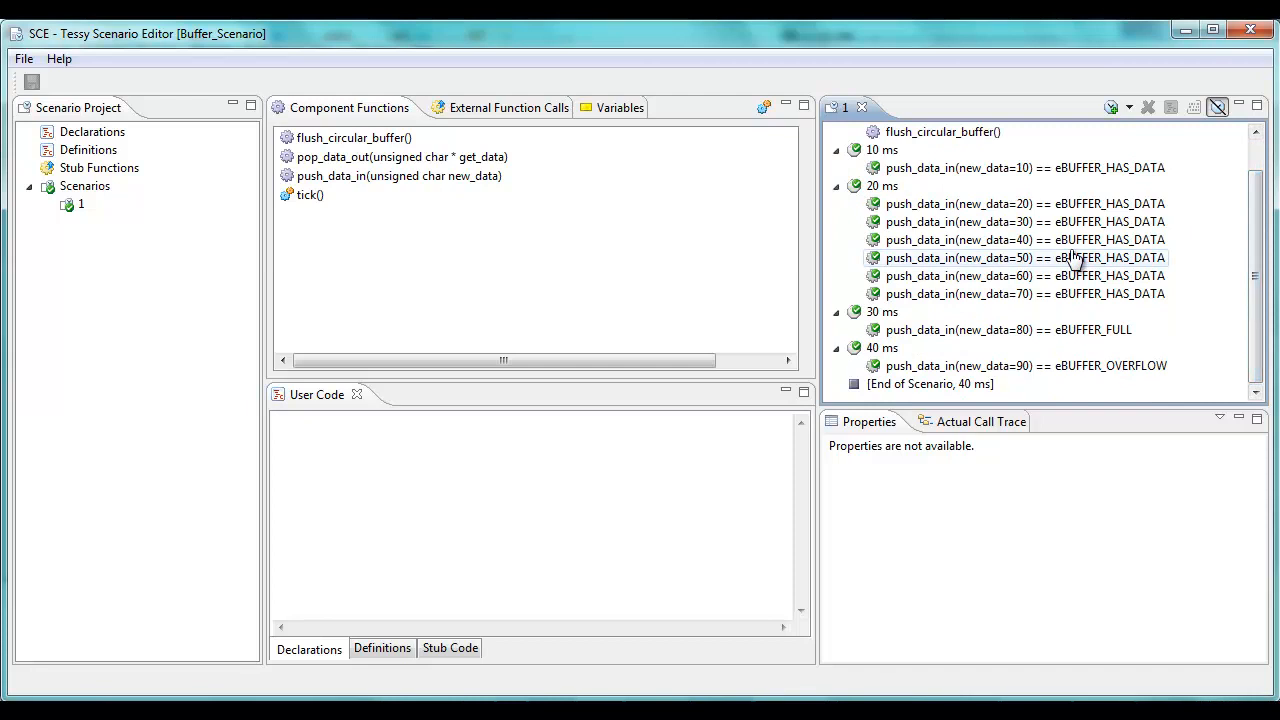
mouse_move(1070, 262)
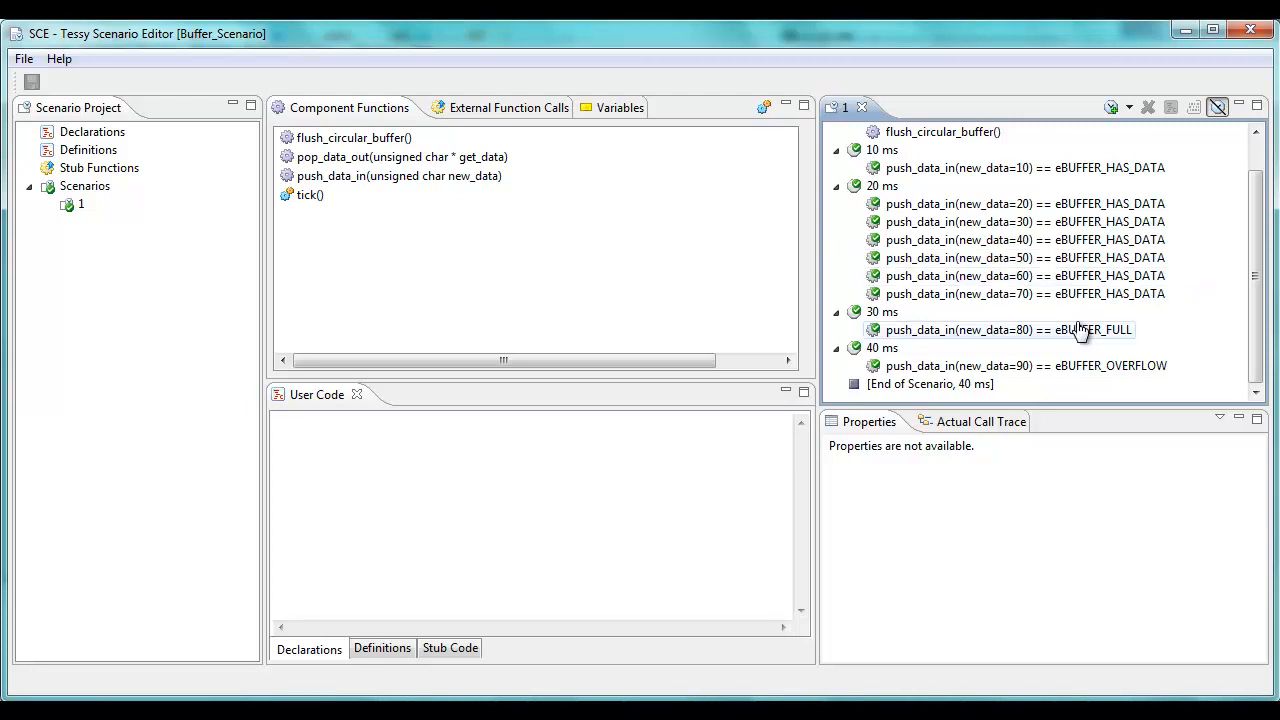
Widen the Scenario 1 view in the Coverage Viewer and open the flow charts of flush_circular_buffer and push_data_in
mouse_move(1078, 336)
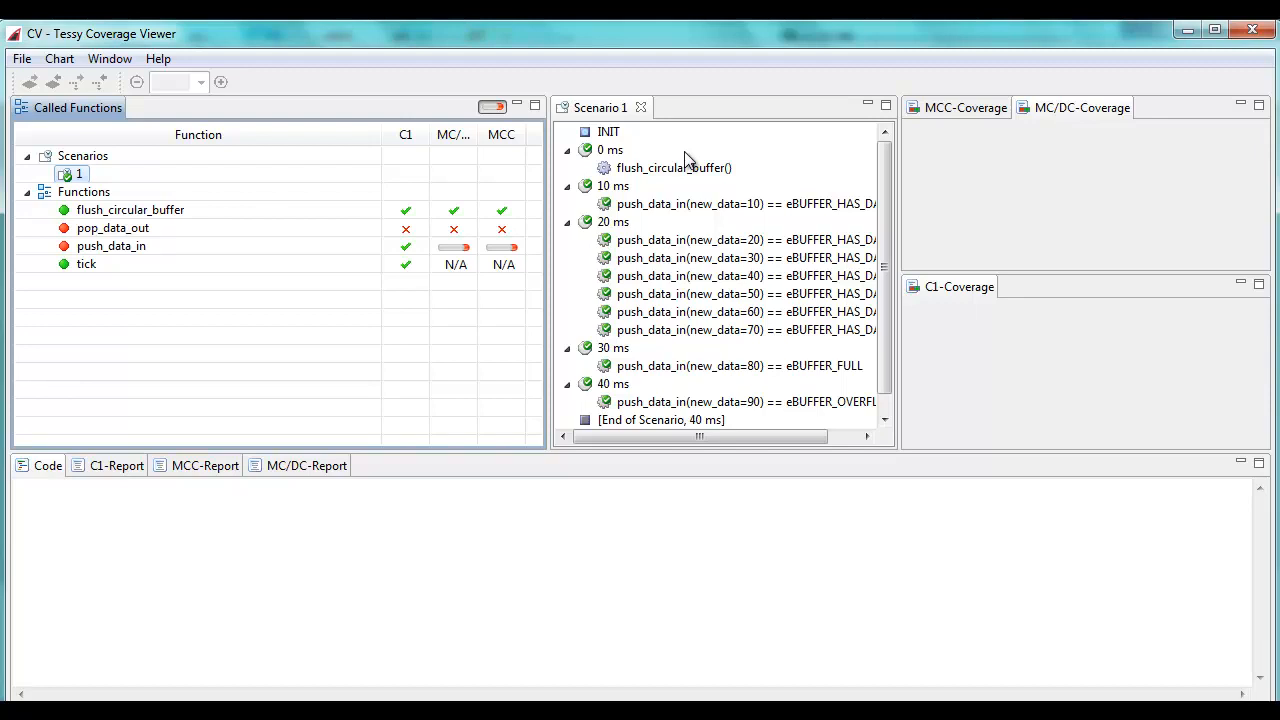
drag(899, 178, 960, 178)
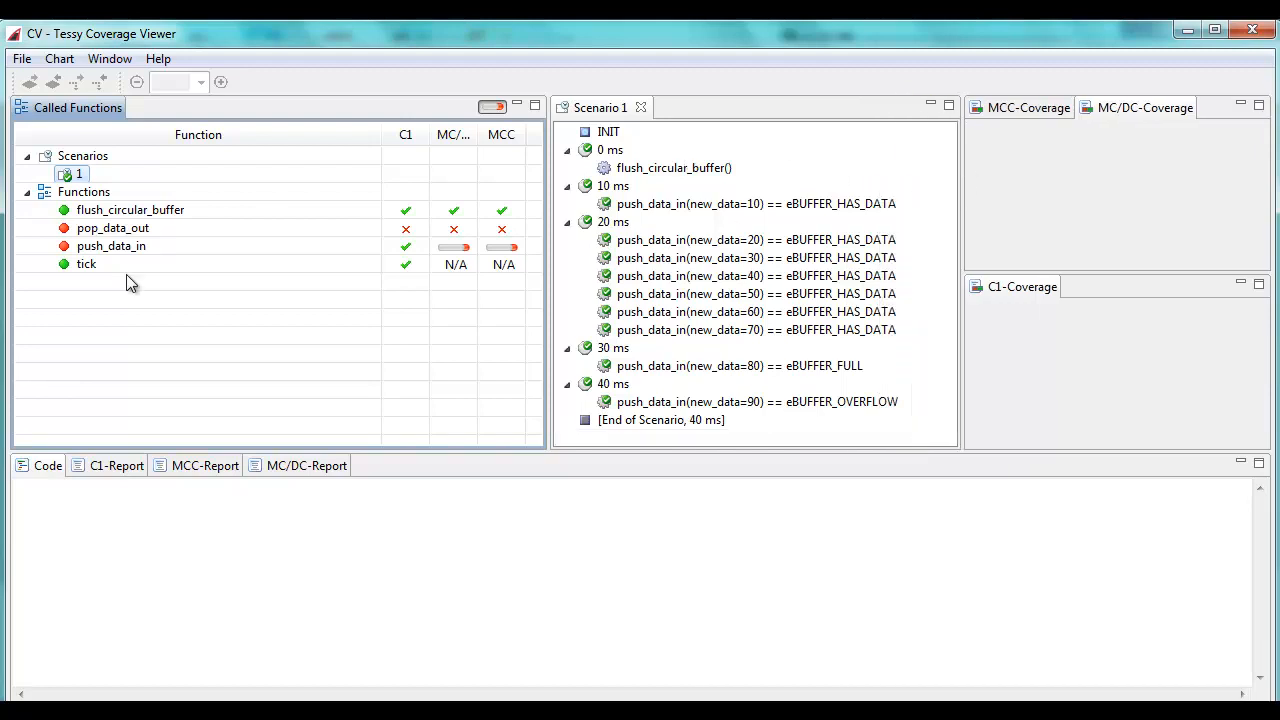
double_click(118, 210)
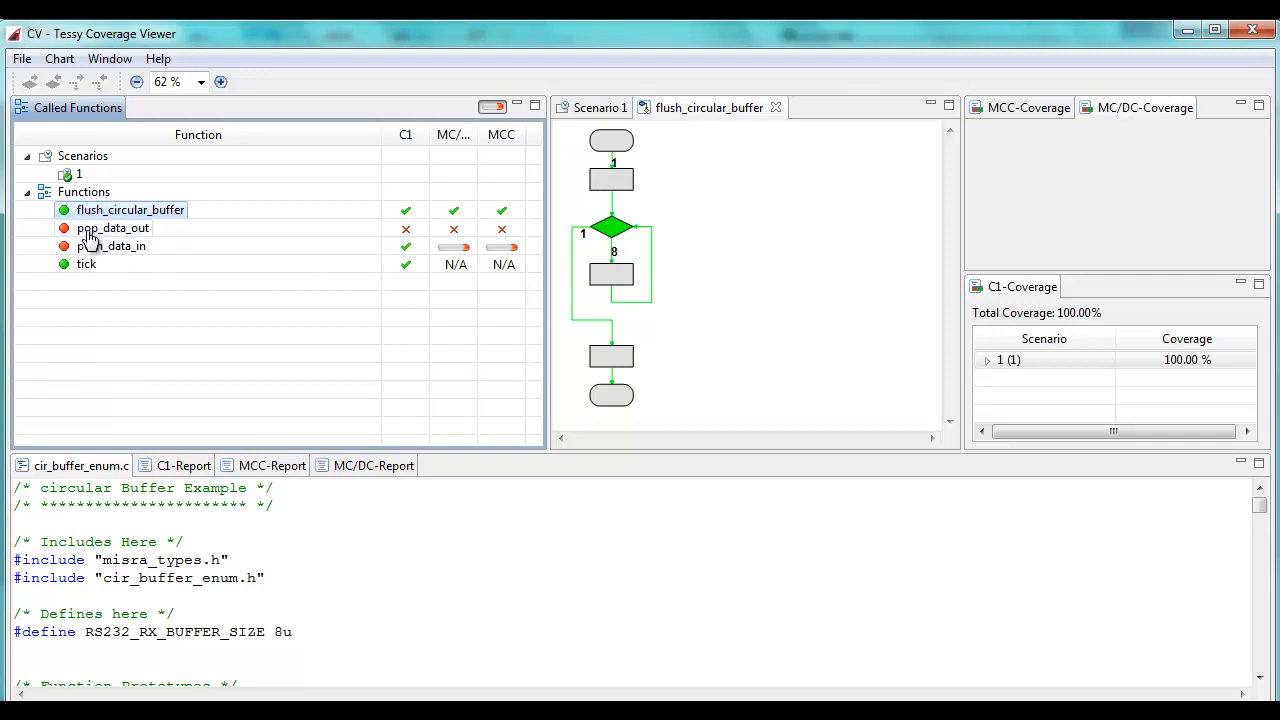
mouse_move(88, 238)
click(117, 256)
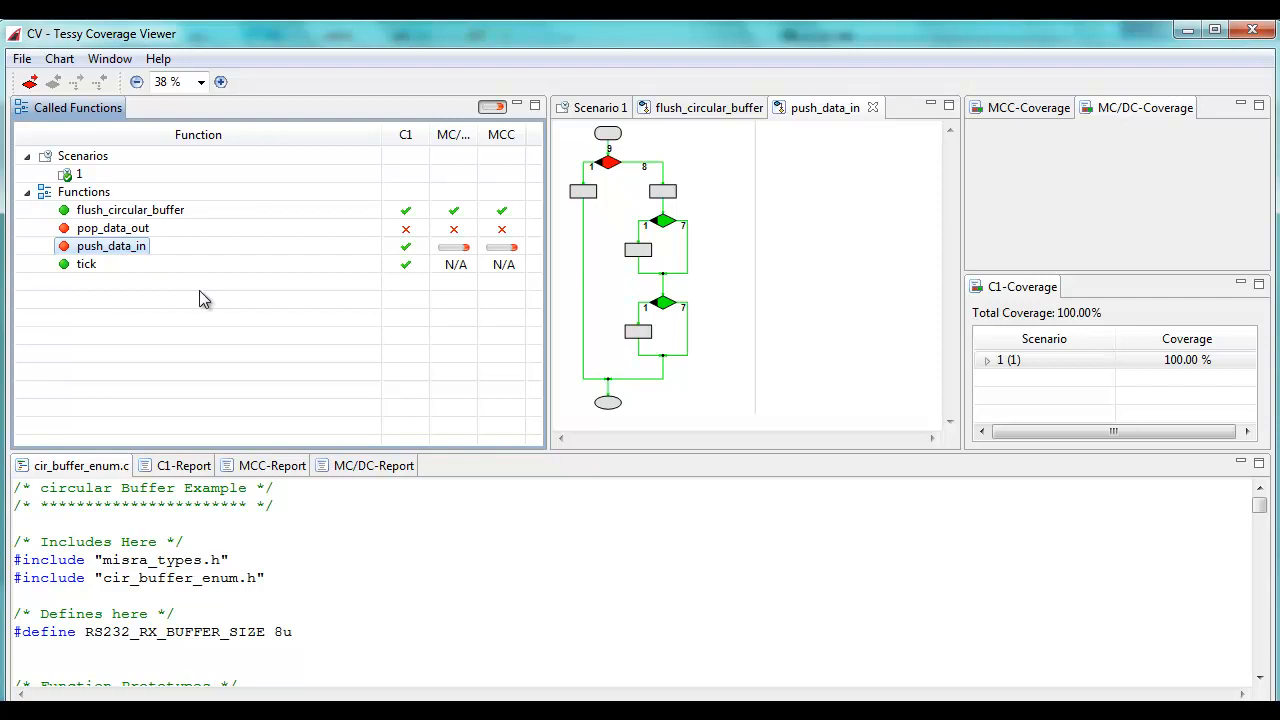
Examine the MC/DC coverage table of the incompletely covered first decision in push_data_in, widen its condition columns, and close the Coverage Viewer
click(608, 163)
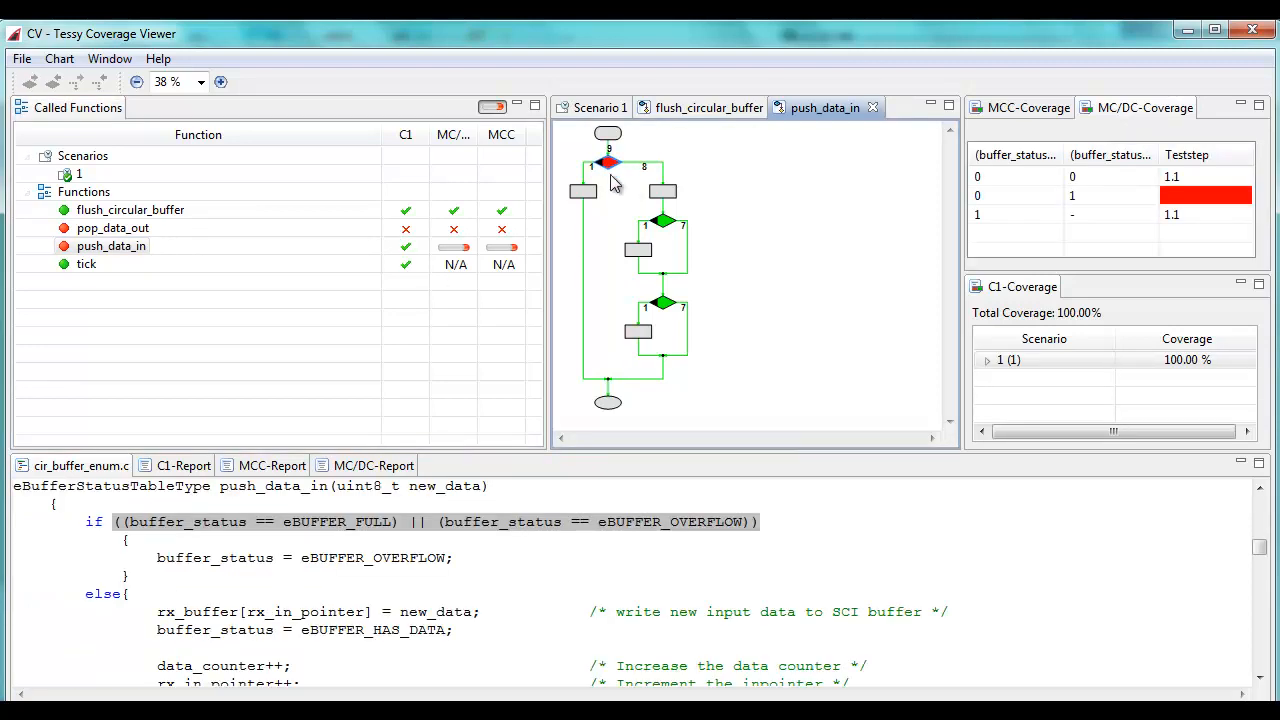
click(1009, 200)
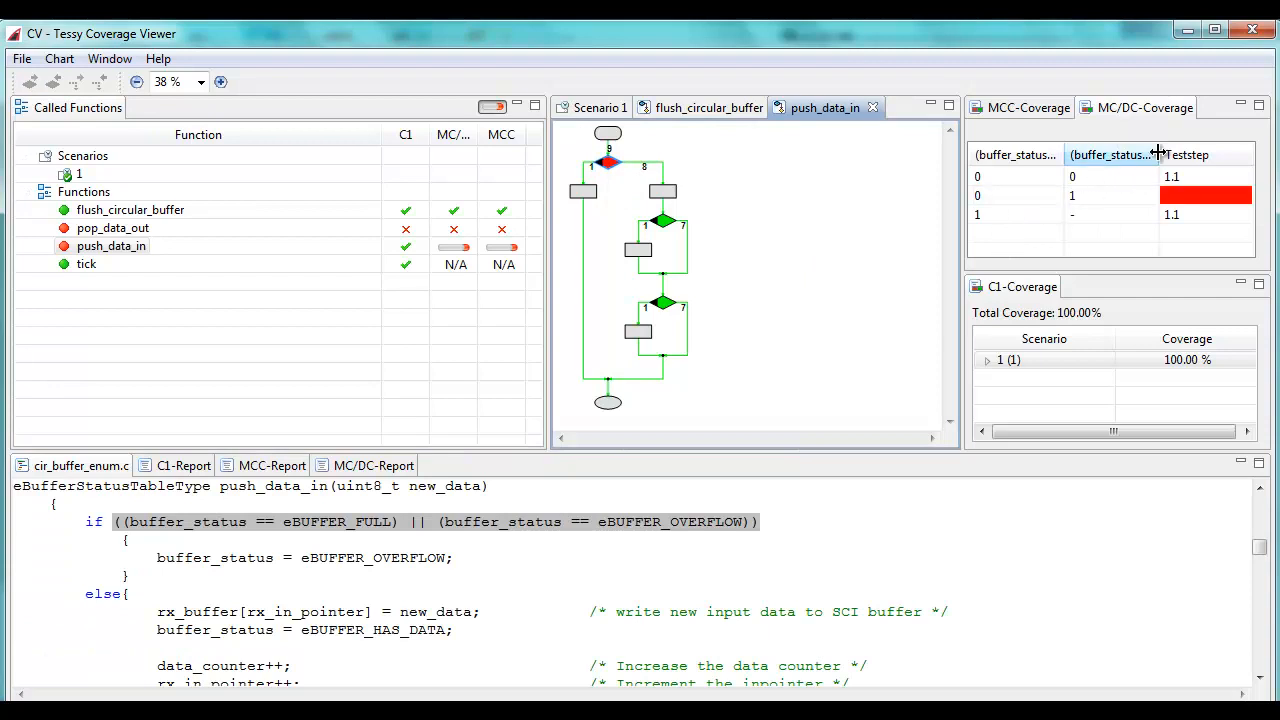
drag(1160, 155, 1184, 156)
drag(1065, 155, 1078, 155)
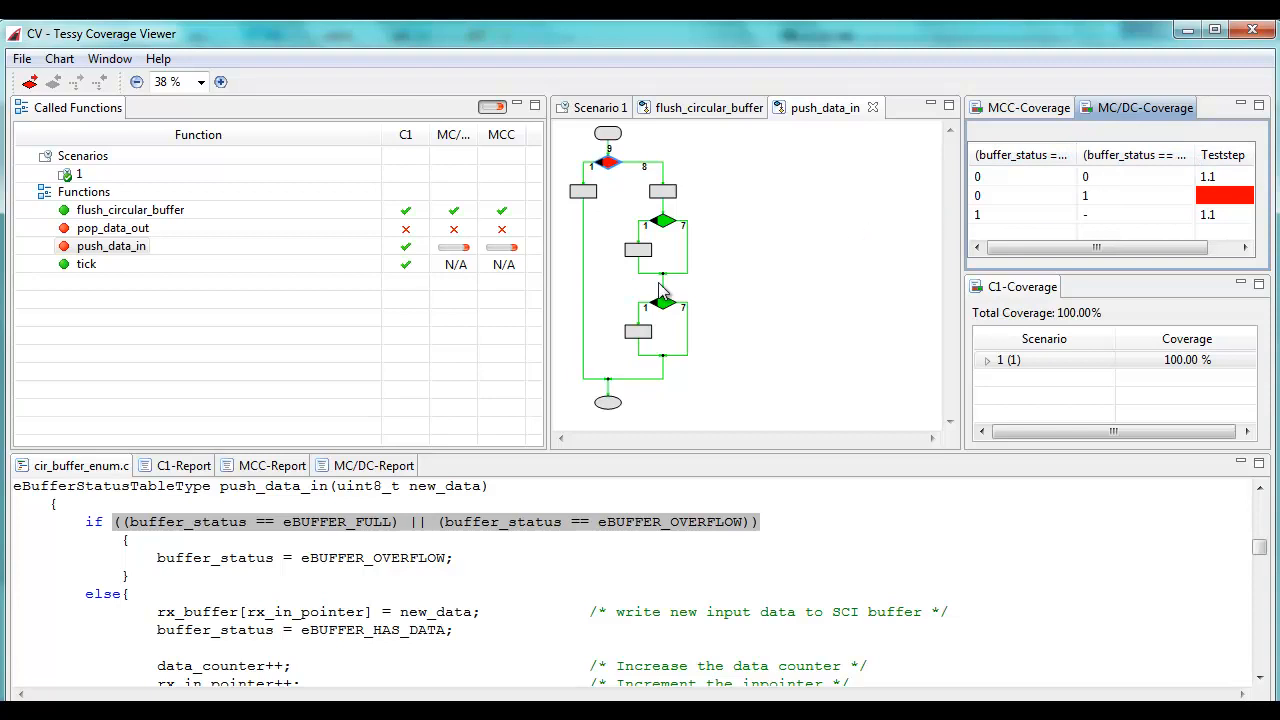
click(1252, 30)
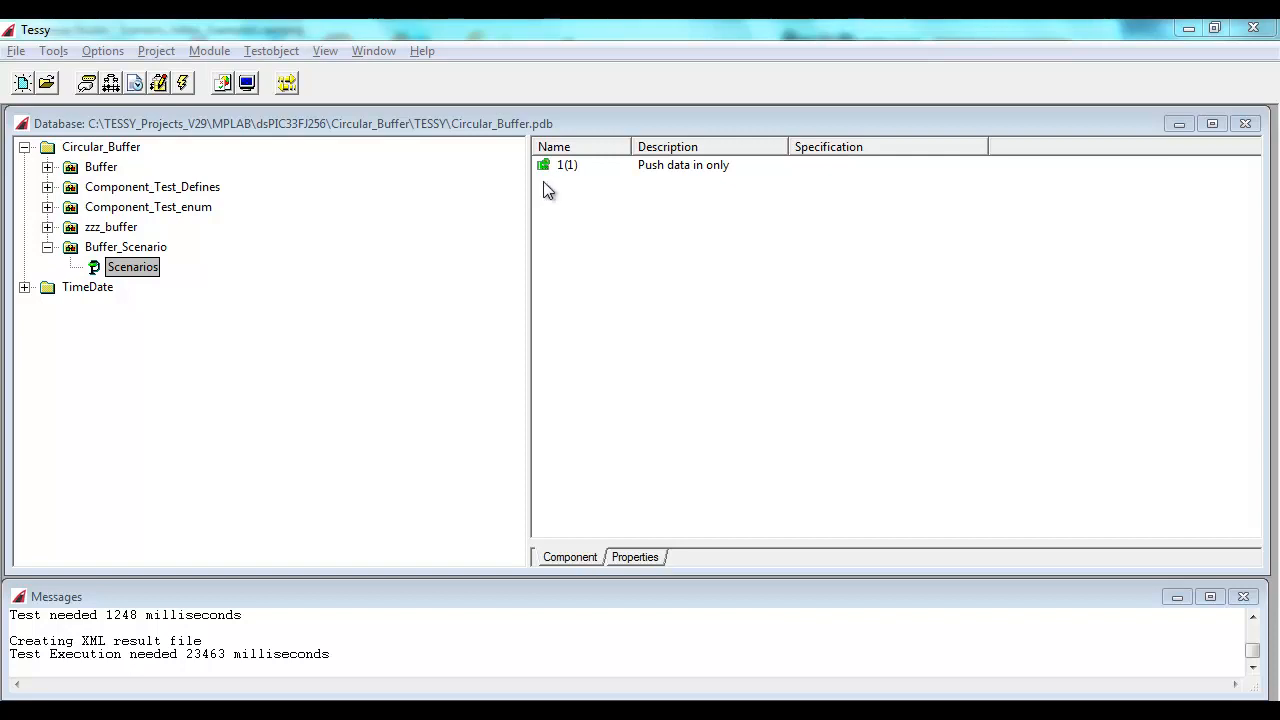
Duplicate scenario 1 of Buffer_Scenario by copying it and pasting it into the scenario list
right_click(542, 167)
click(580, 204)
right_click(561, 211)
click(590, 268)
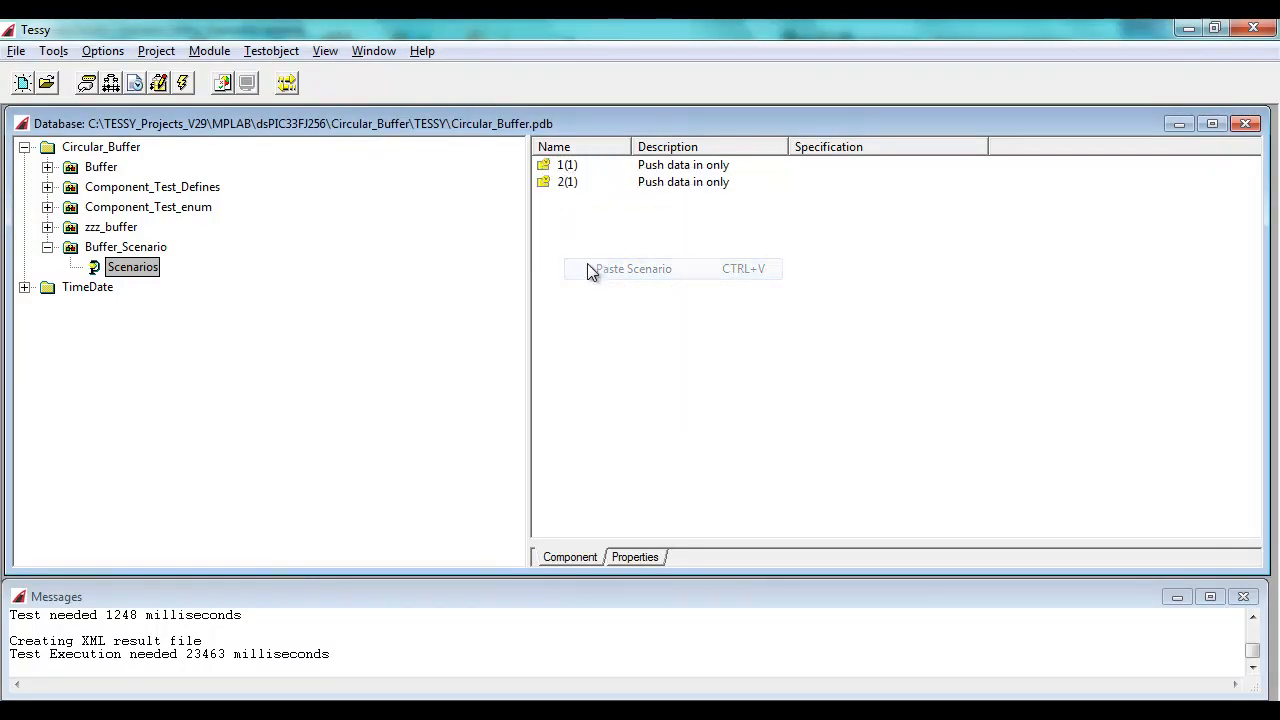
Change the description of scenario 2 to "Push data in and pop", save it, and close the test data editor
double_click(560, 183)
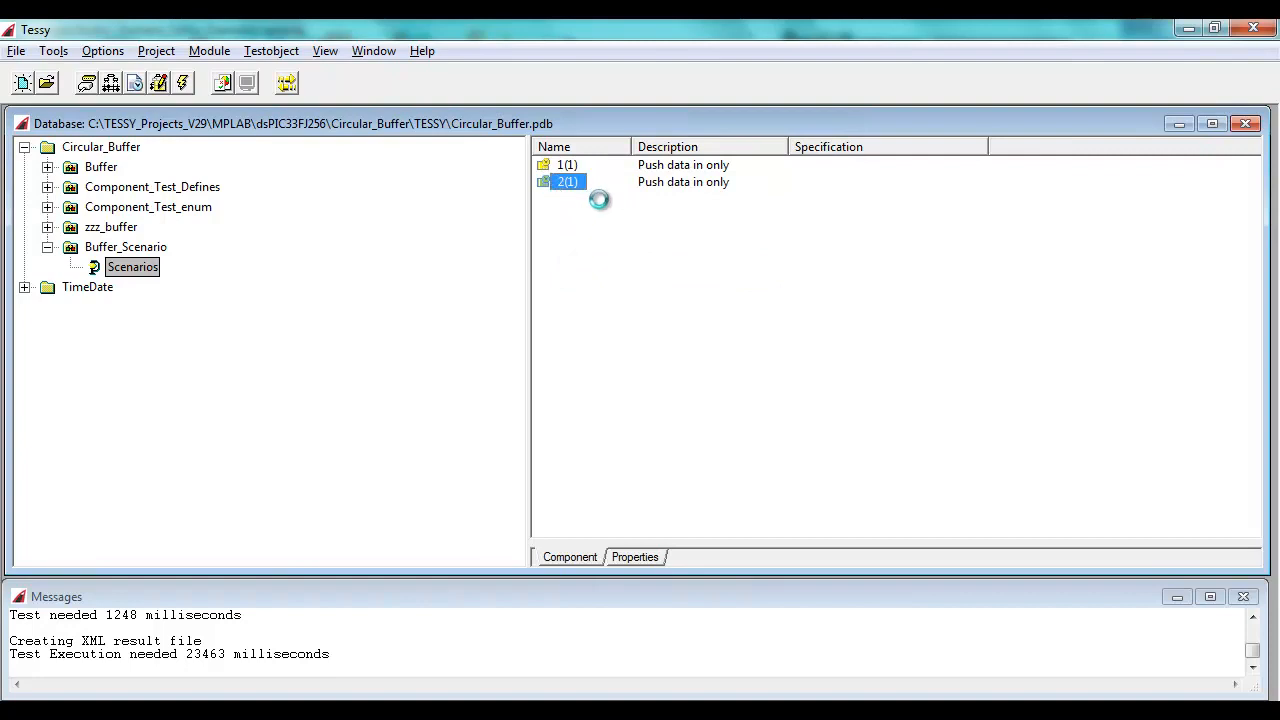
click(778, 145)
key(BackSpace)
text(and pop)
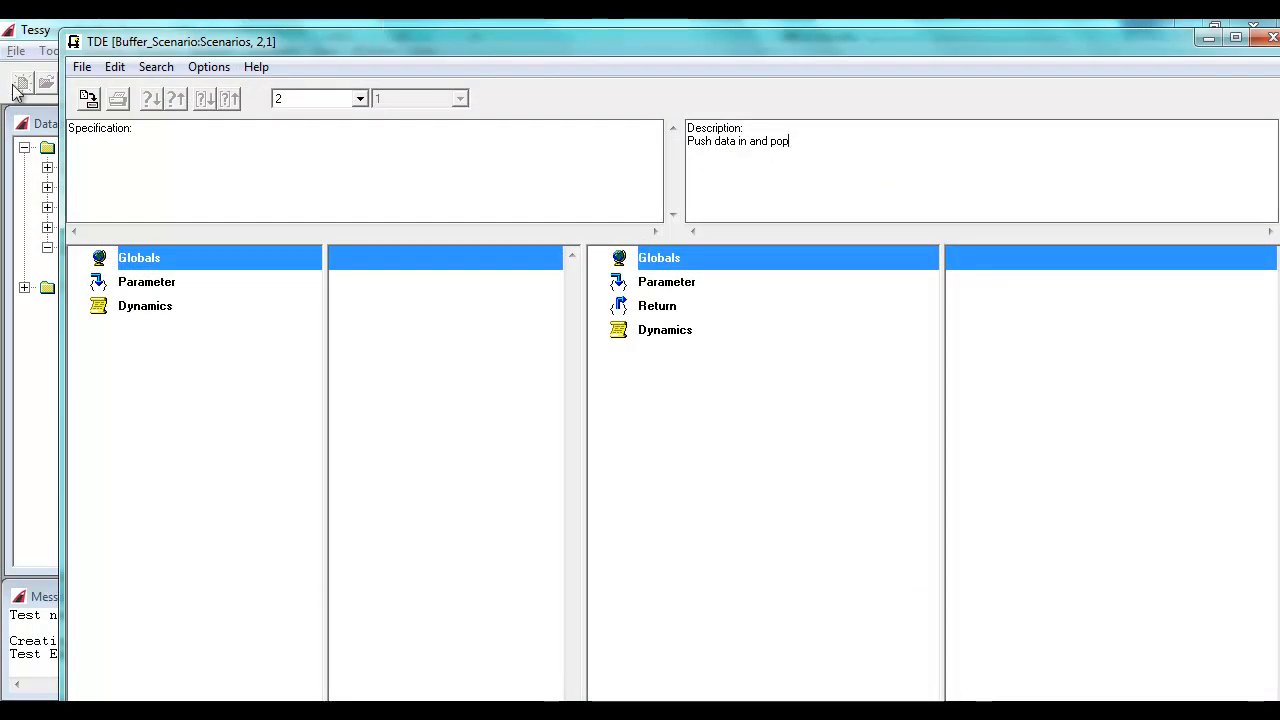
click(96, 104)
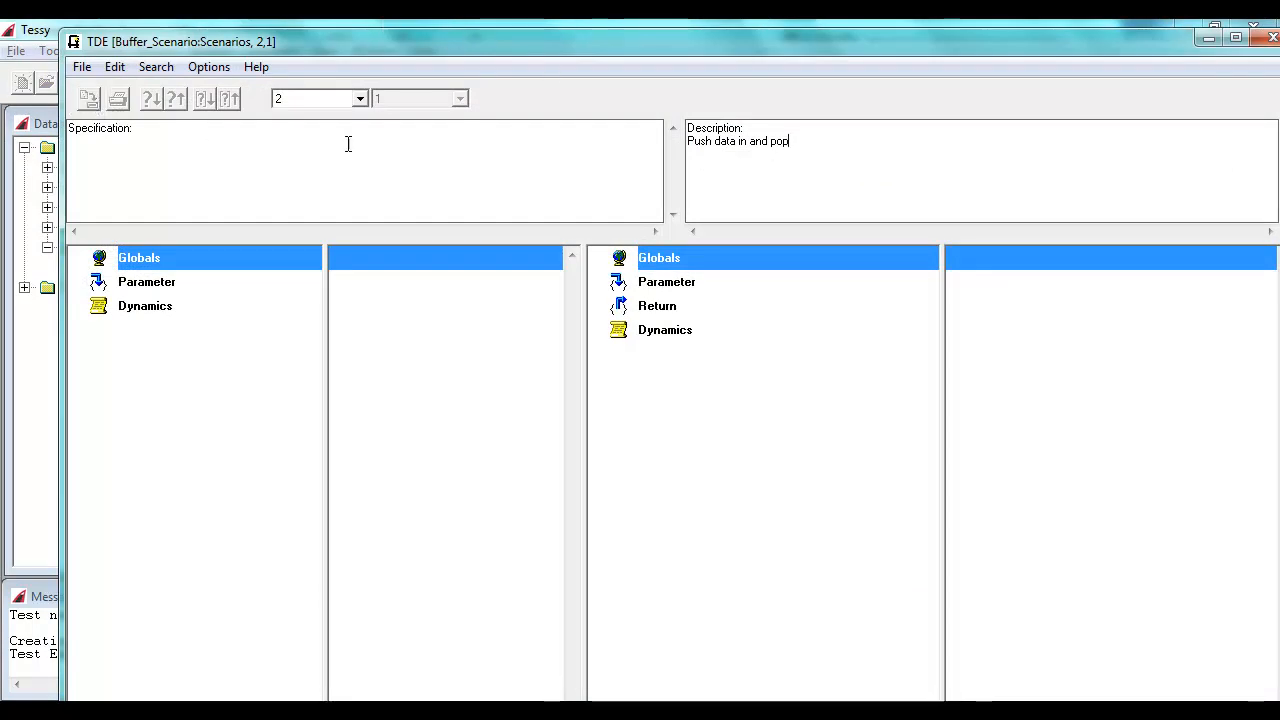
click(1270, 38)
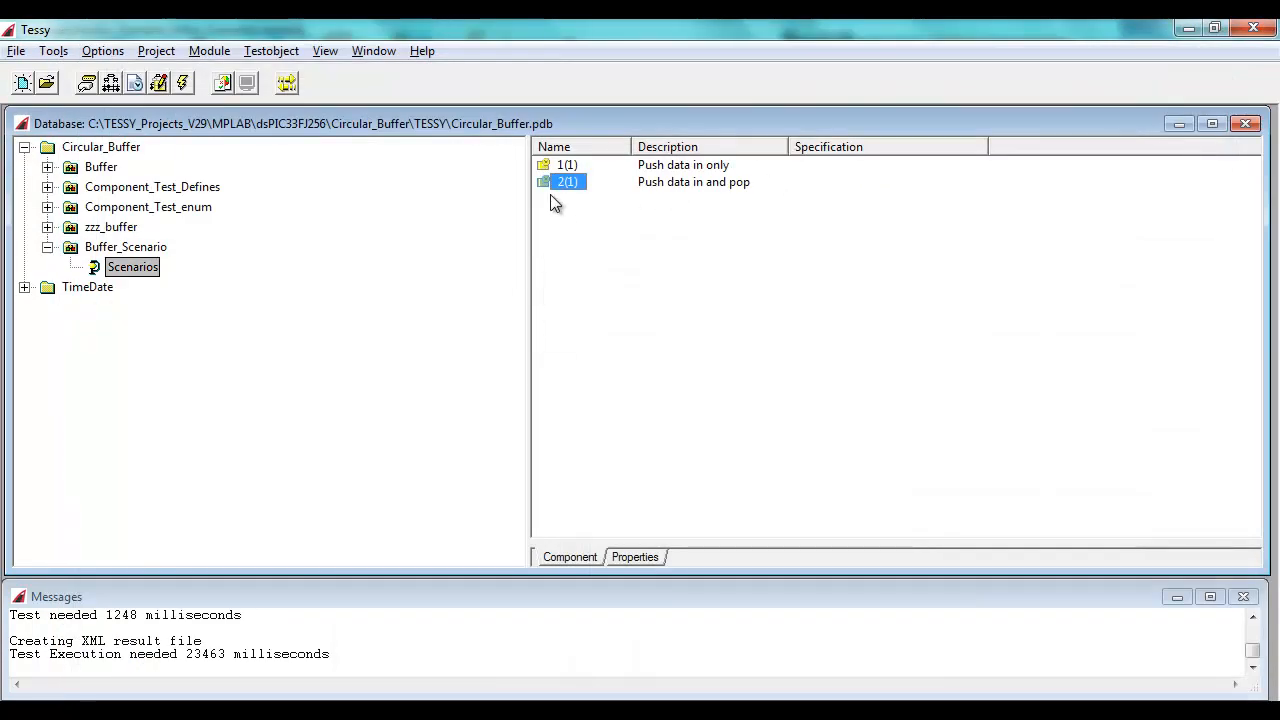
Open scenario 2 in the Scenario Editor and move the push_data_in calls from the 20 ms step into the 10 ms step
click(139, 85)
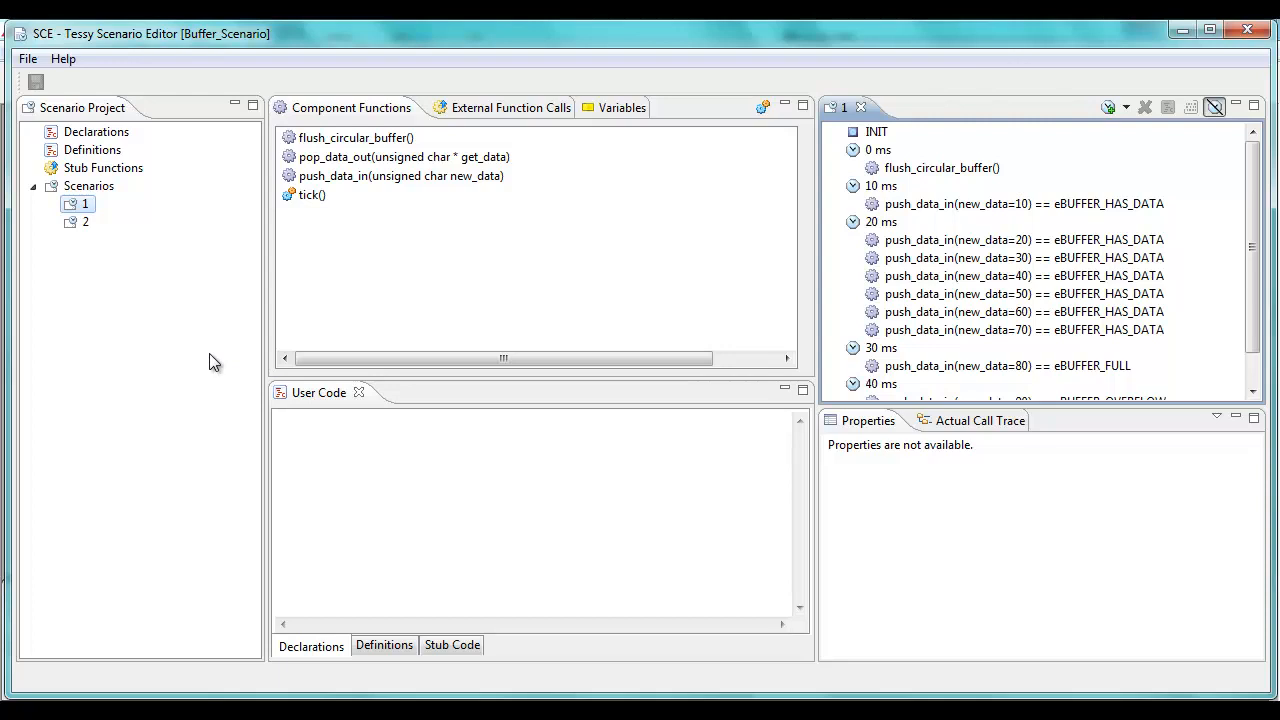
double_click(85, 222)
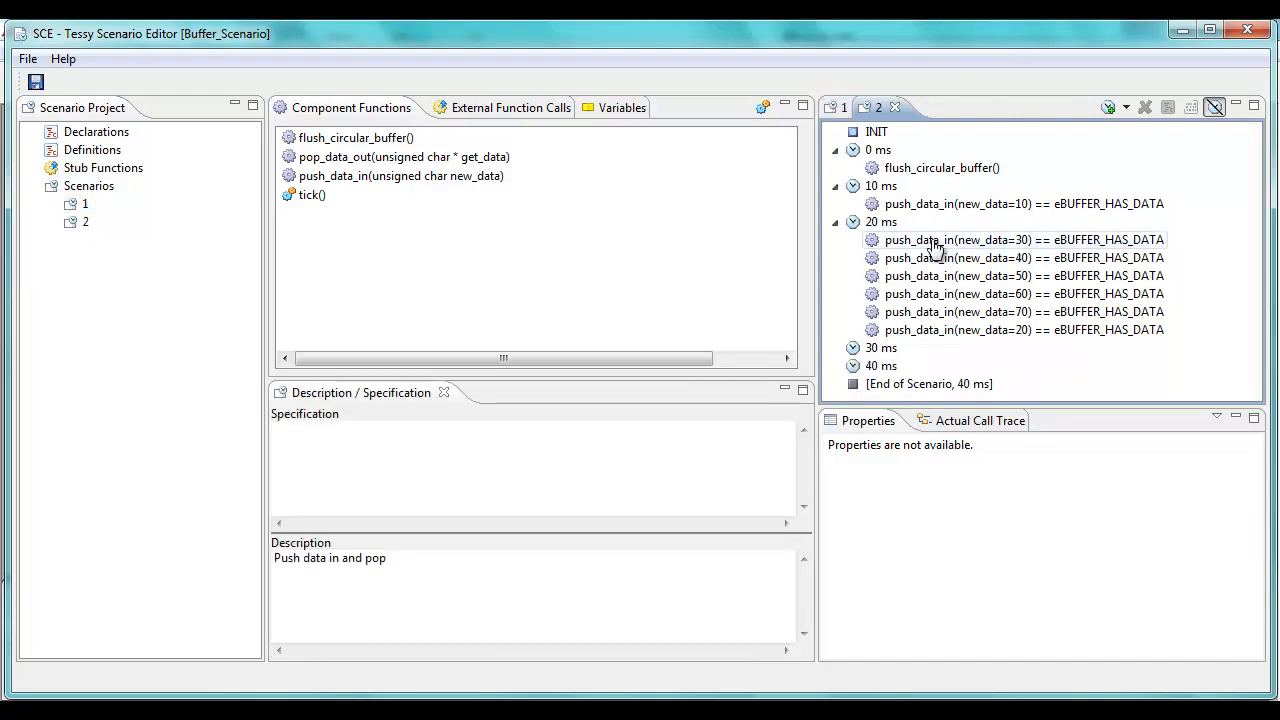
drag(965, 293, 932, 210)
drag(1120, 330, 955, 214)
drag(975, 336, 994, 282)
drag(978, 334, 976, 212)
drag(975, 212, 976, 214)
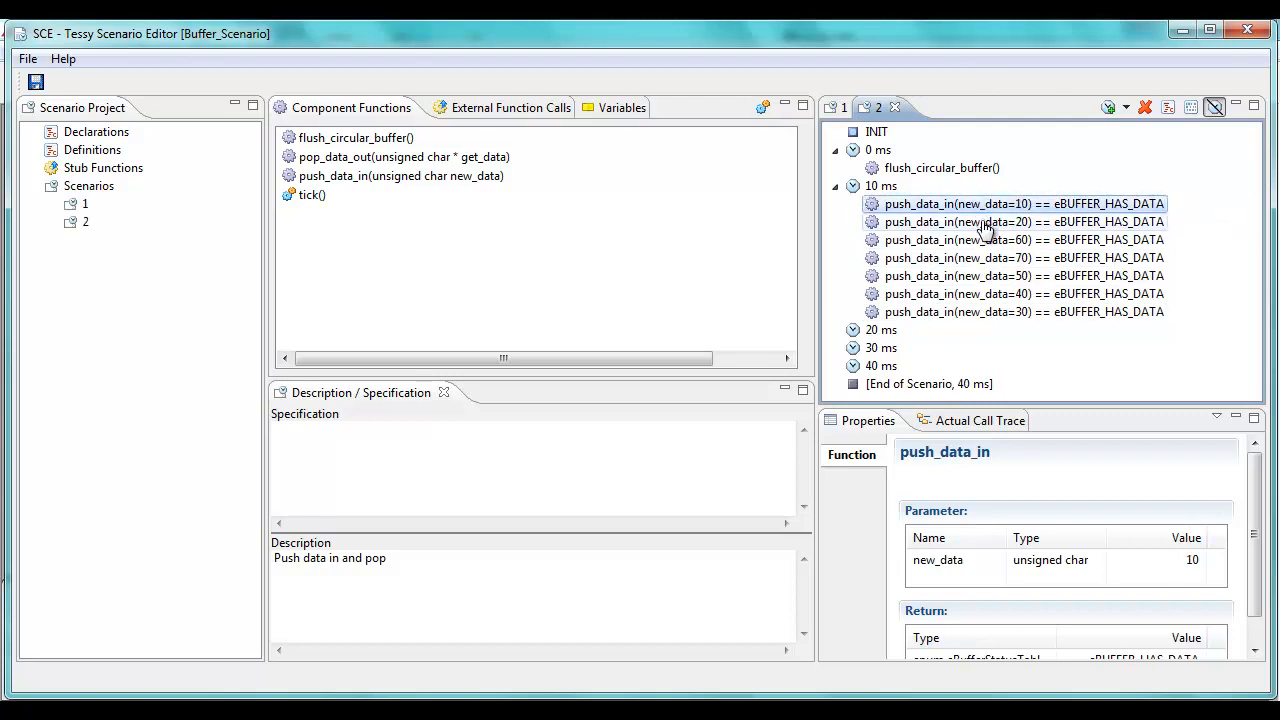
Reorder the push_data_in calls in the 10 ms step so that new_data ascends from 10 to 70
drag(977, 318, 973, 242)
drag(977, 312, 977, 257)
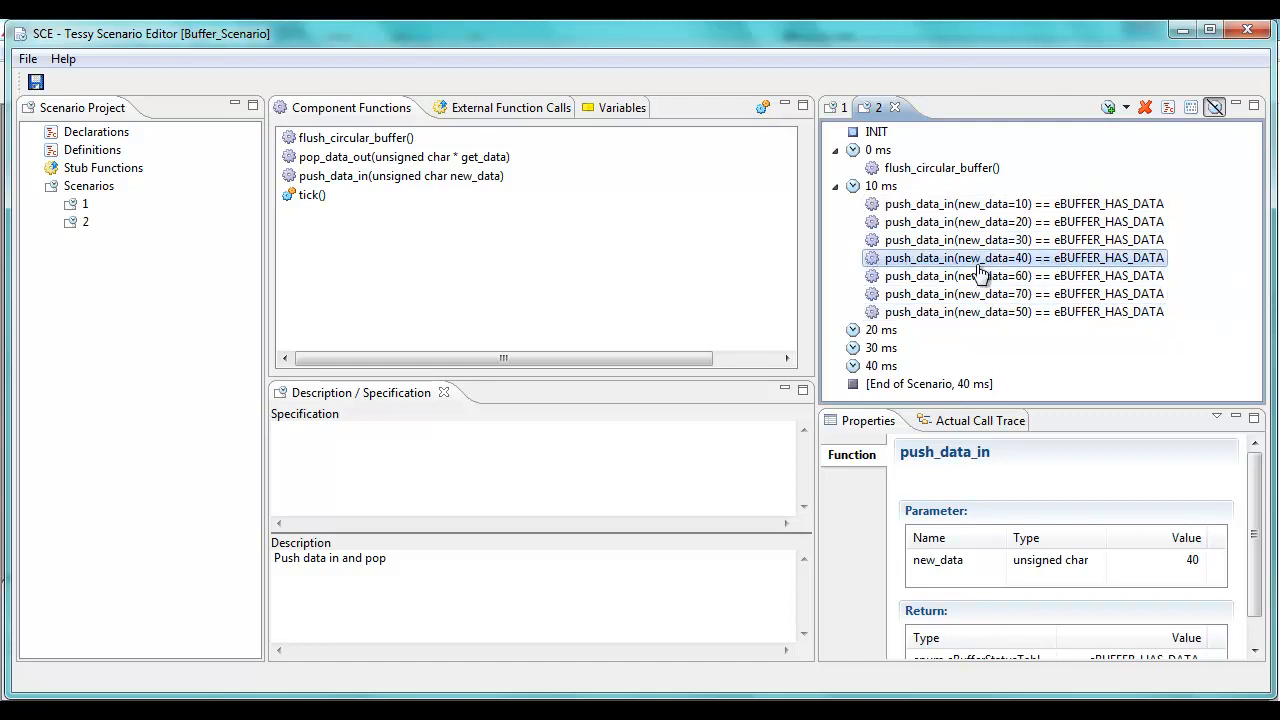
drag(979, 314, 976, 272)
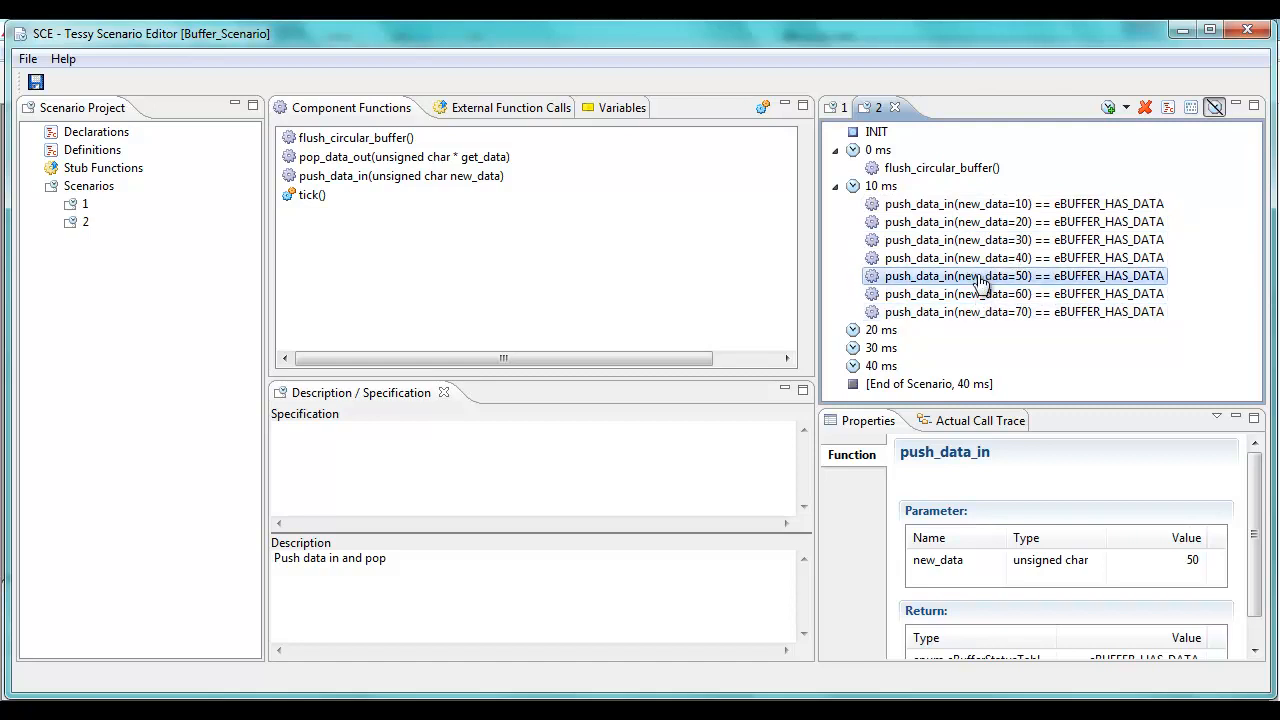
Copy the push_data_in call with new_data=70, paste it into the 10 ms step, and set the copy's new_data to 80
right_click(976, 313)
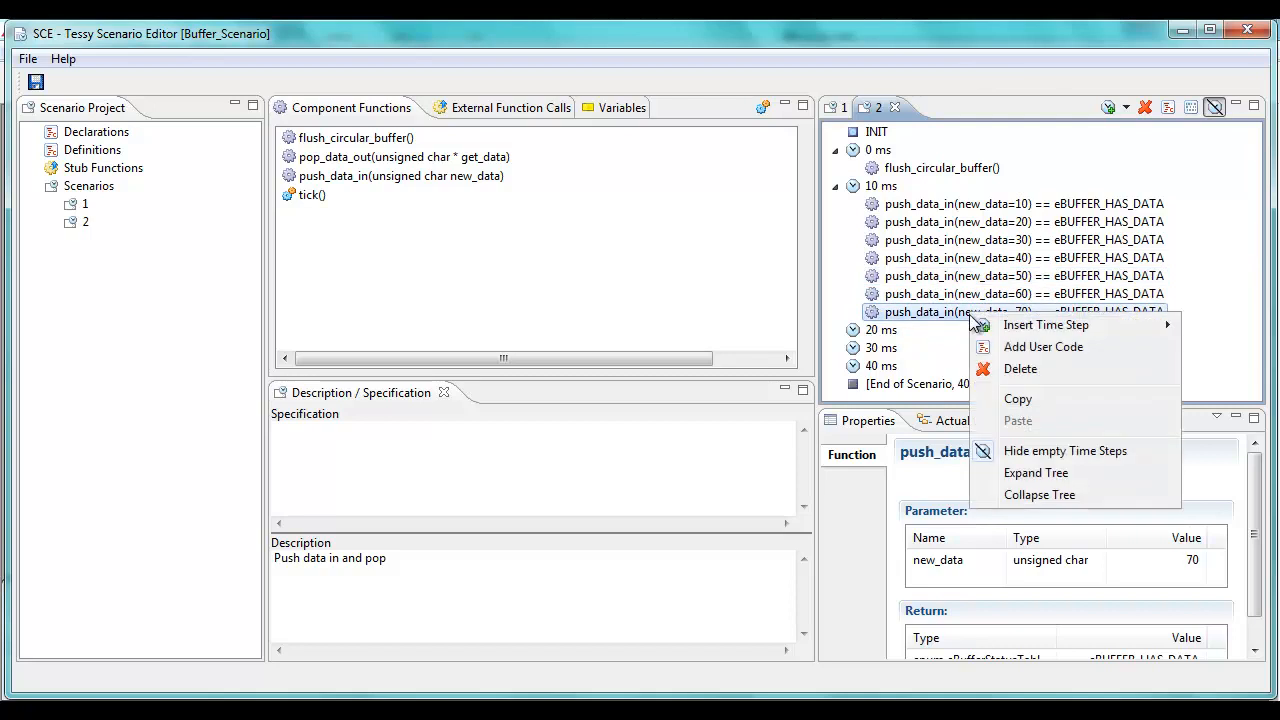
click(1016, 401)
right_click(868, 186)
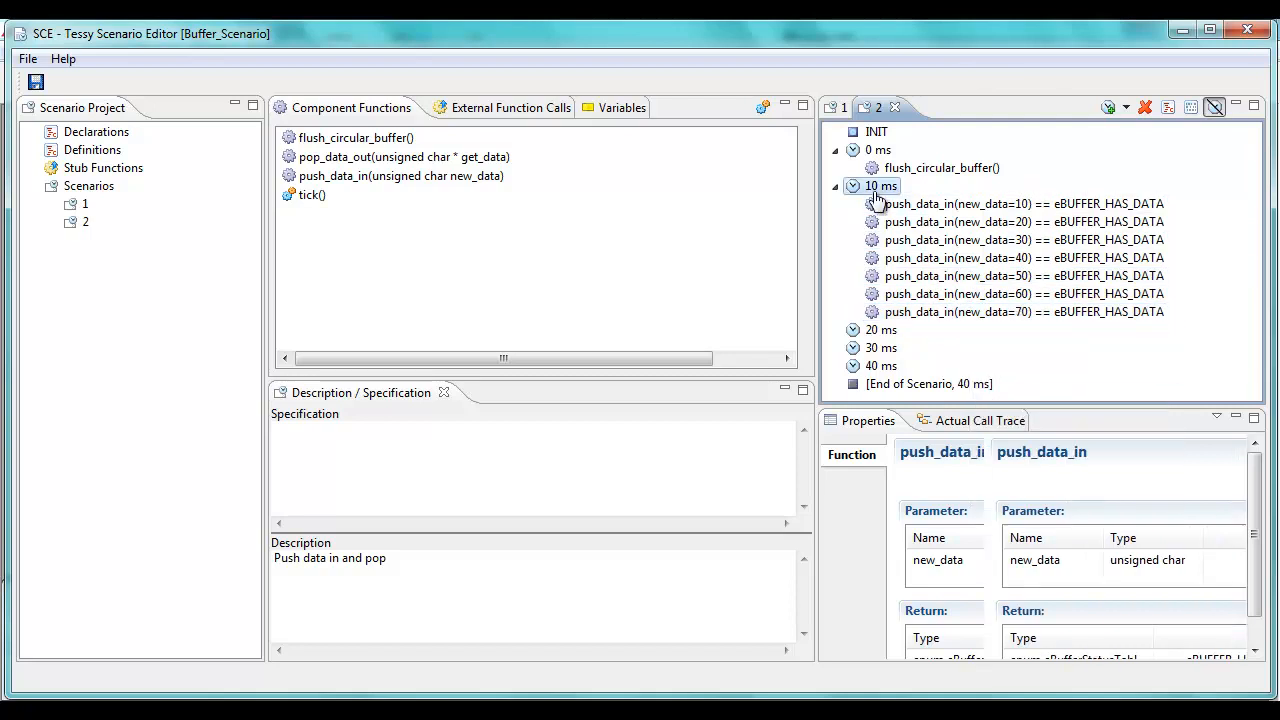
click(920, 297)
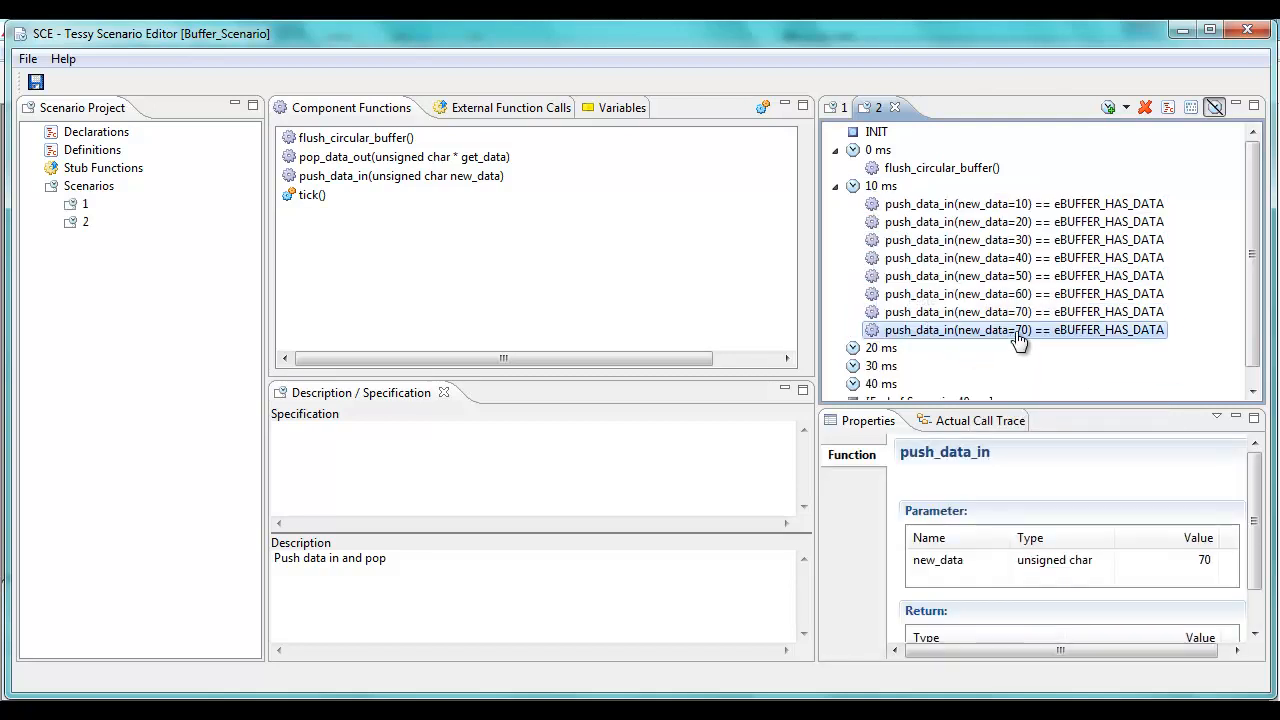
click(1192, 563)
text(80)
key(Return)
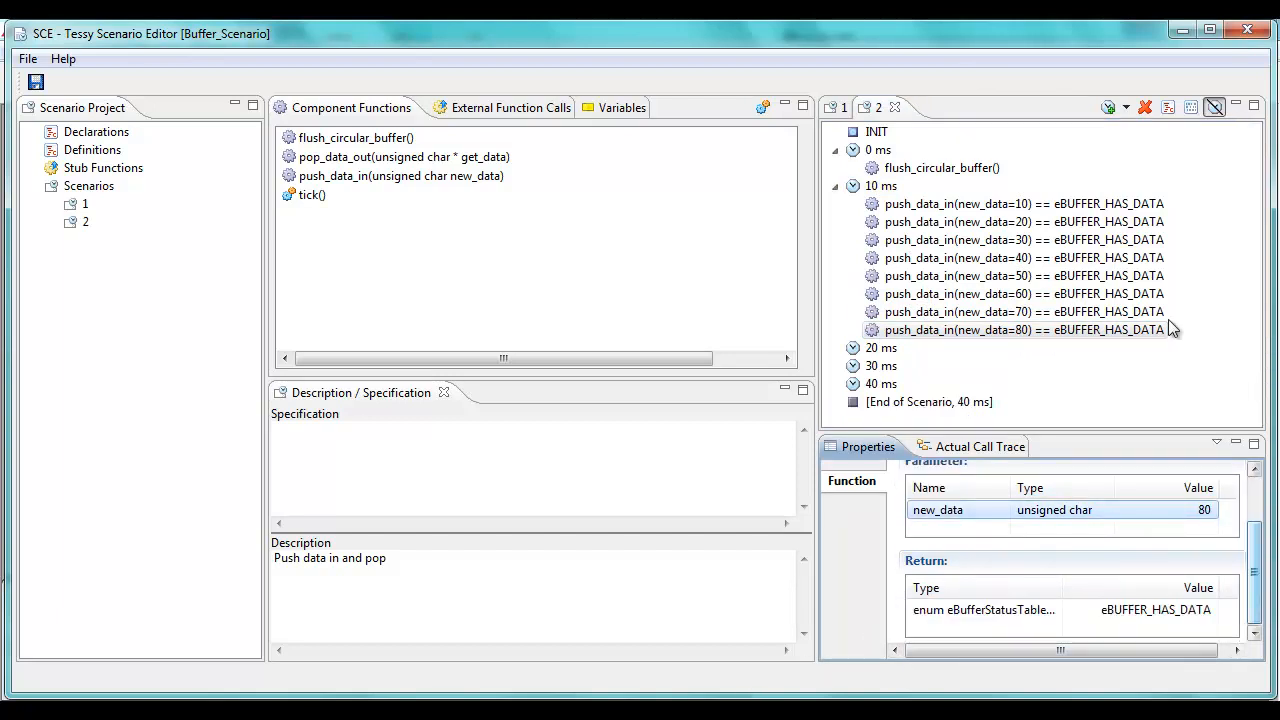
click(1113, 341)
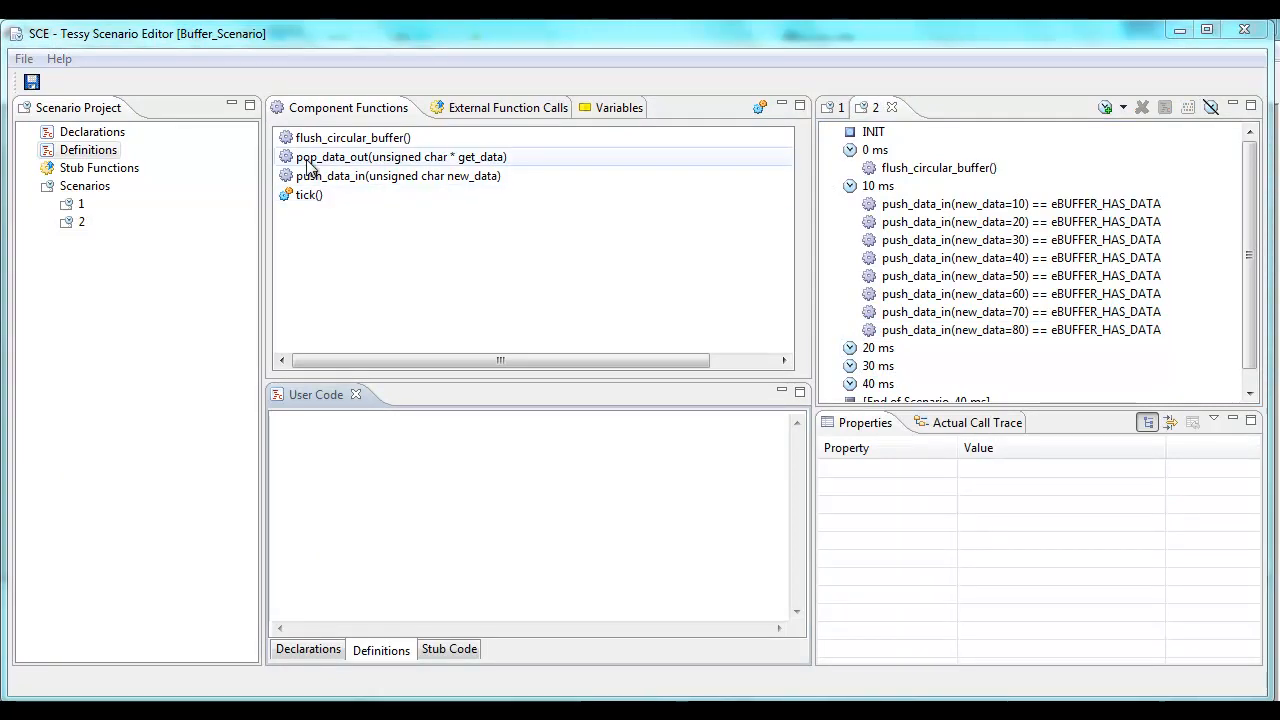
Add a pop_data_out call to the 20 ms step of scenario 2 and open its expected return value for editing
drag(335, 163, 910, 365)
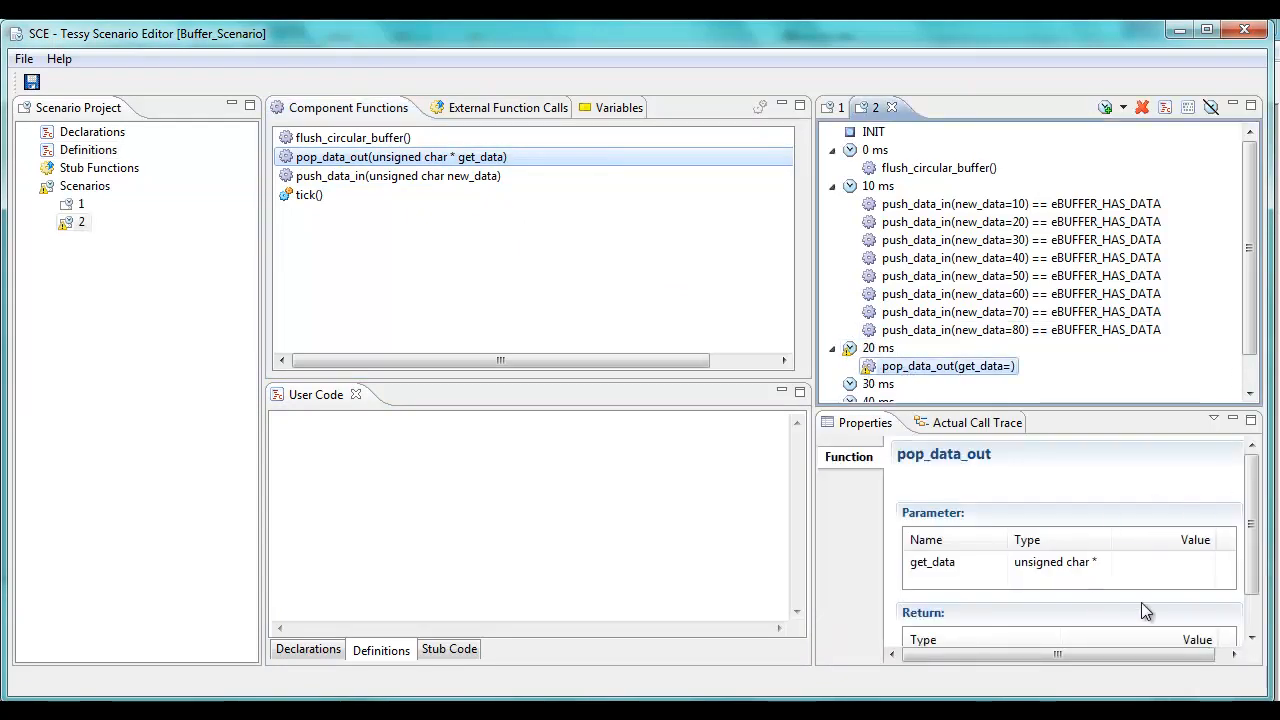
drag(1255, 558, 1257, 594)
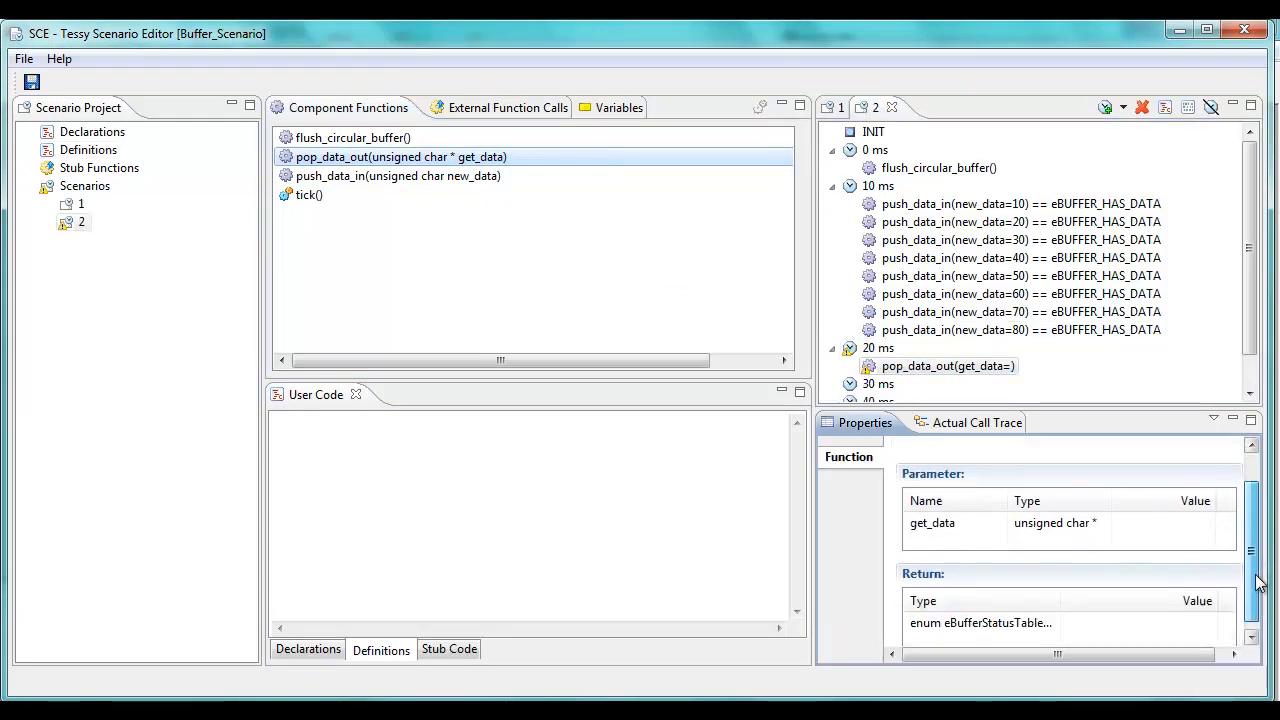
click(1125, 615)
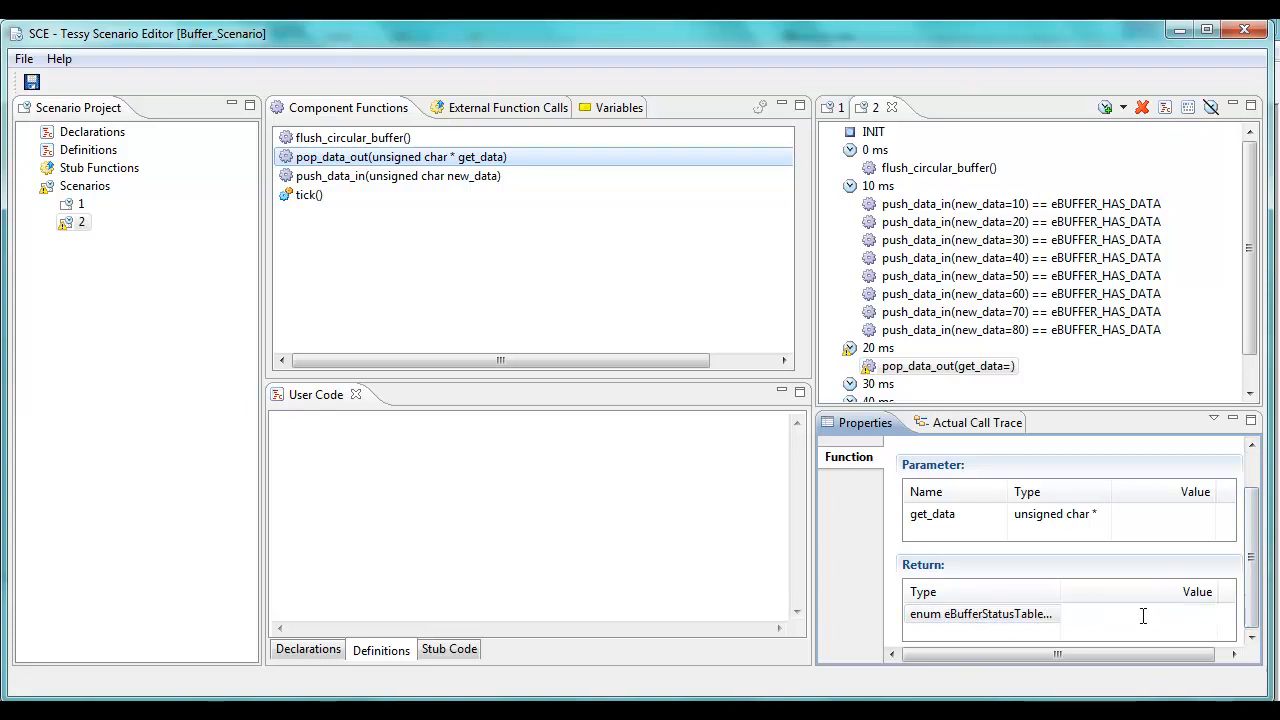
Copy eNEW_DATA_AVAILABLE from cir_buffer_enum.h in µVision and enter it as the expected return of pop_data_out in Tessy
click(952, 710)
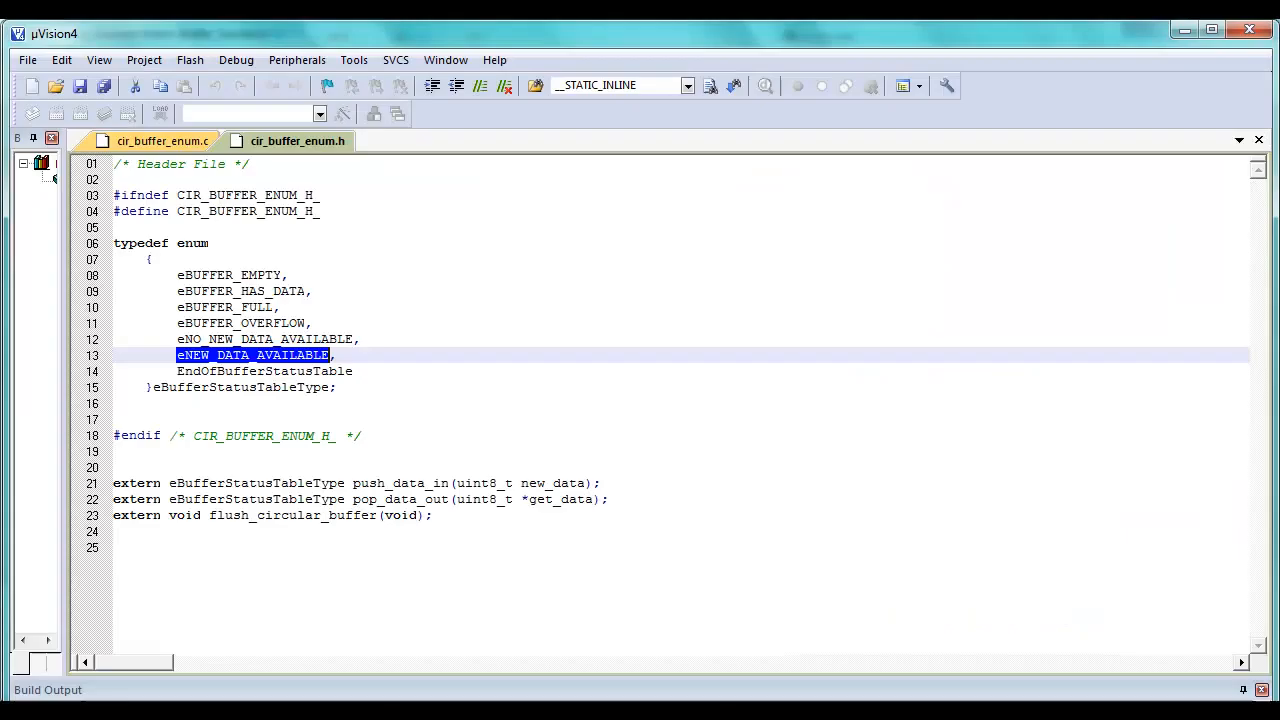
click(172, 357)
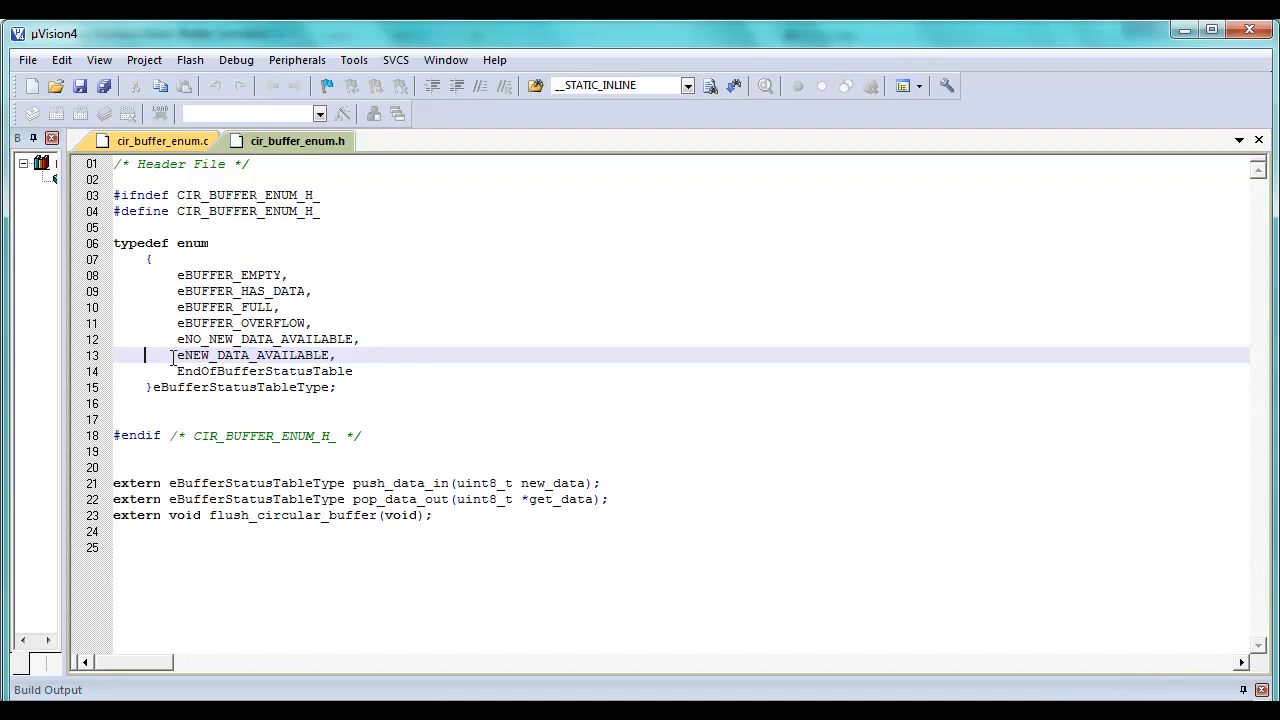
drag(176, 355, 324, 356)
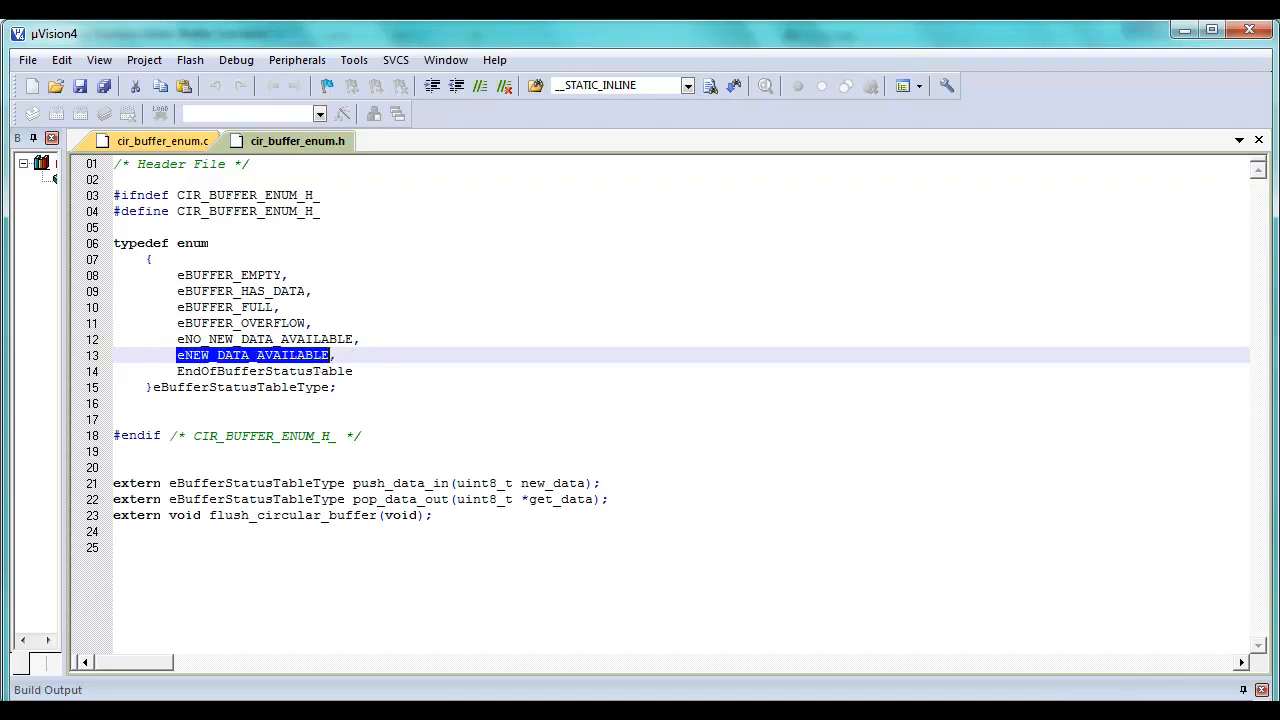
click(858, 710)
click(1181, 621)
click(1133, 619)
key(ctrl+v)
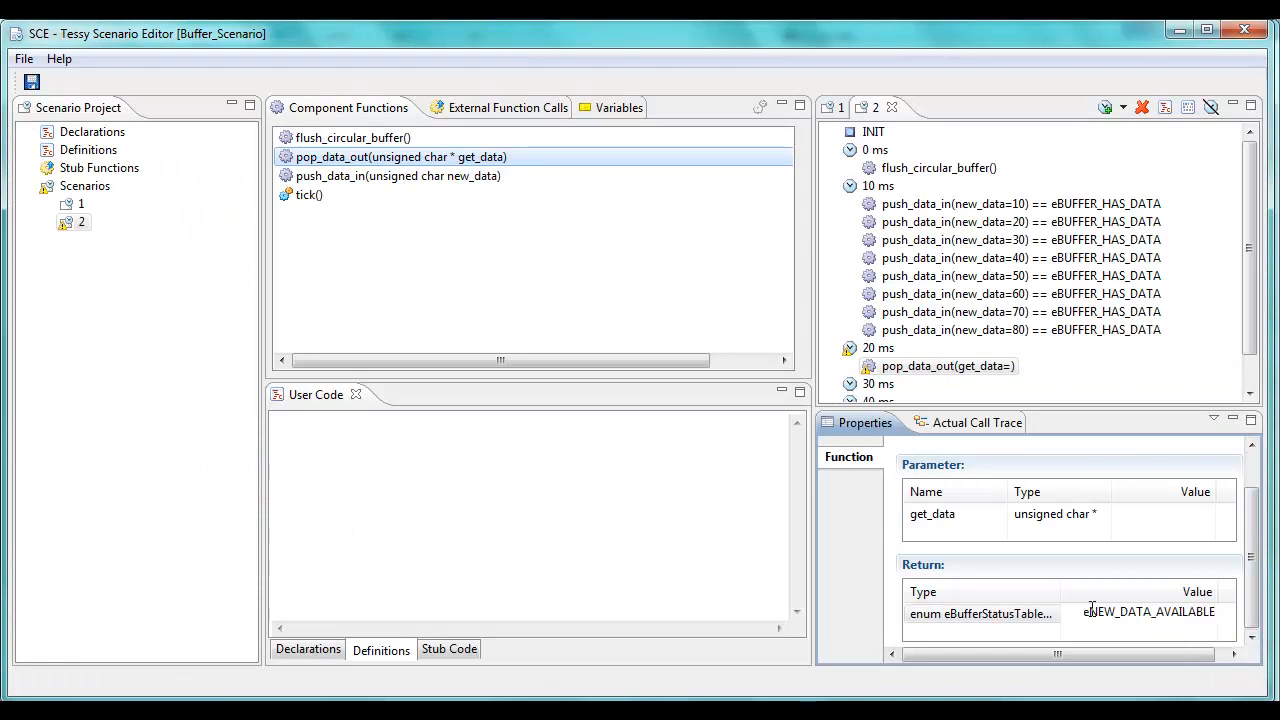
click(1136, 514)
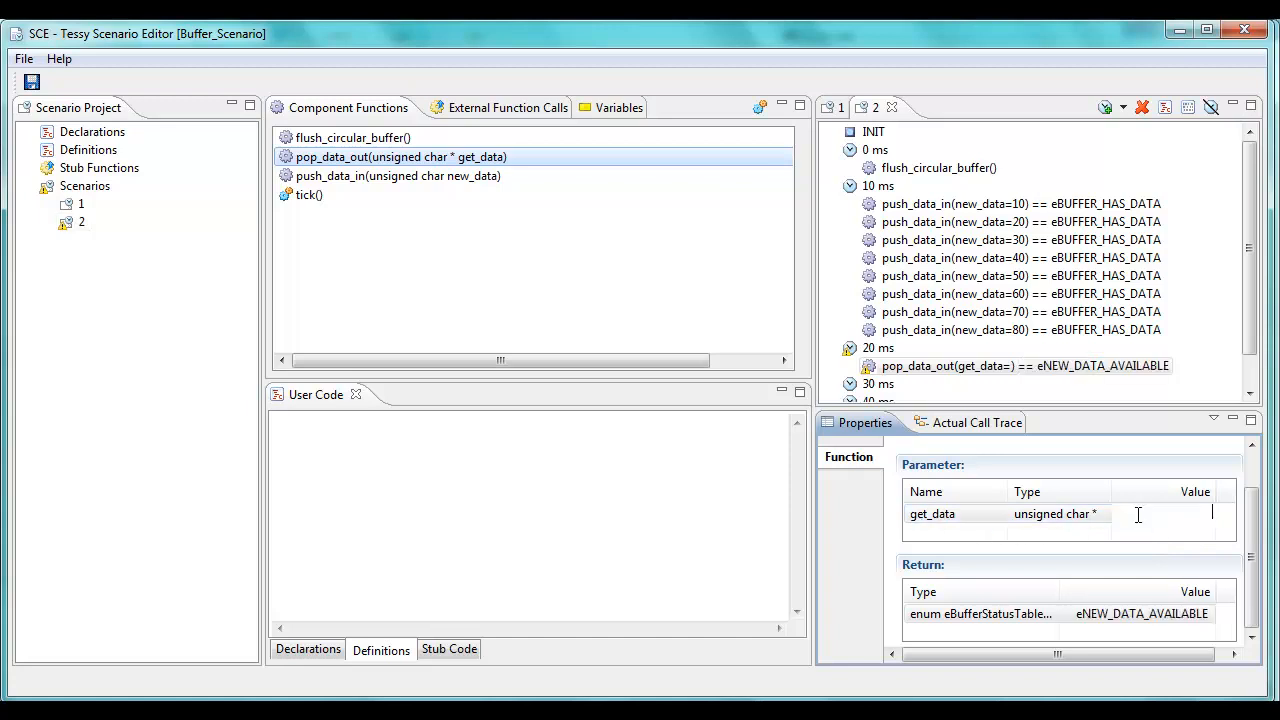
click(1173, 513)
Add the line "unsigned char MyHelperVar = 0x00u;" to the scenario project's Definitions user code
click(88, 152)
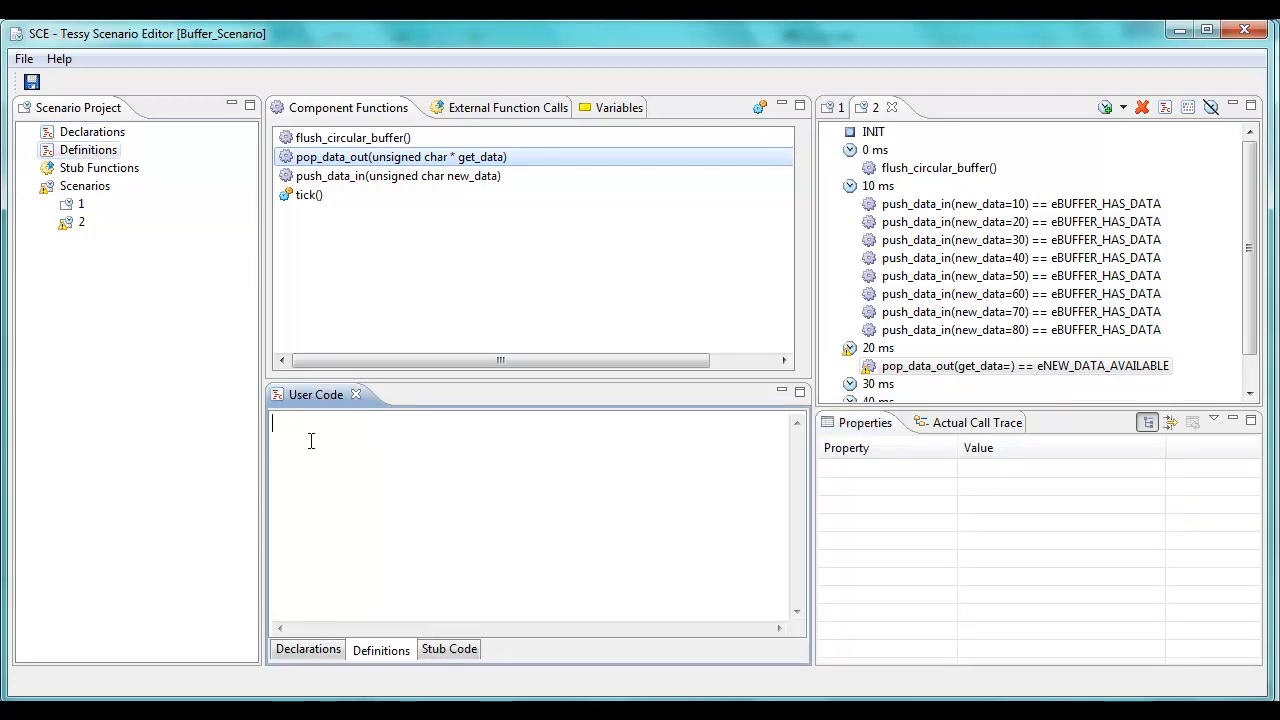
text(unsigned char MyHelperVar)
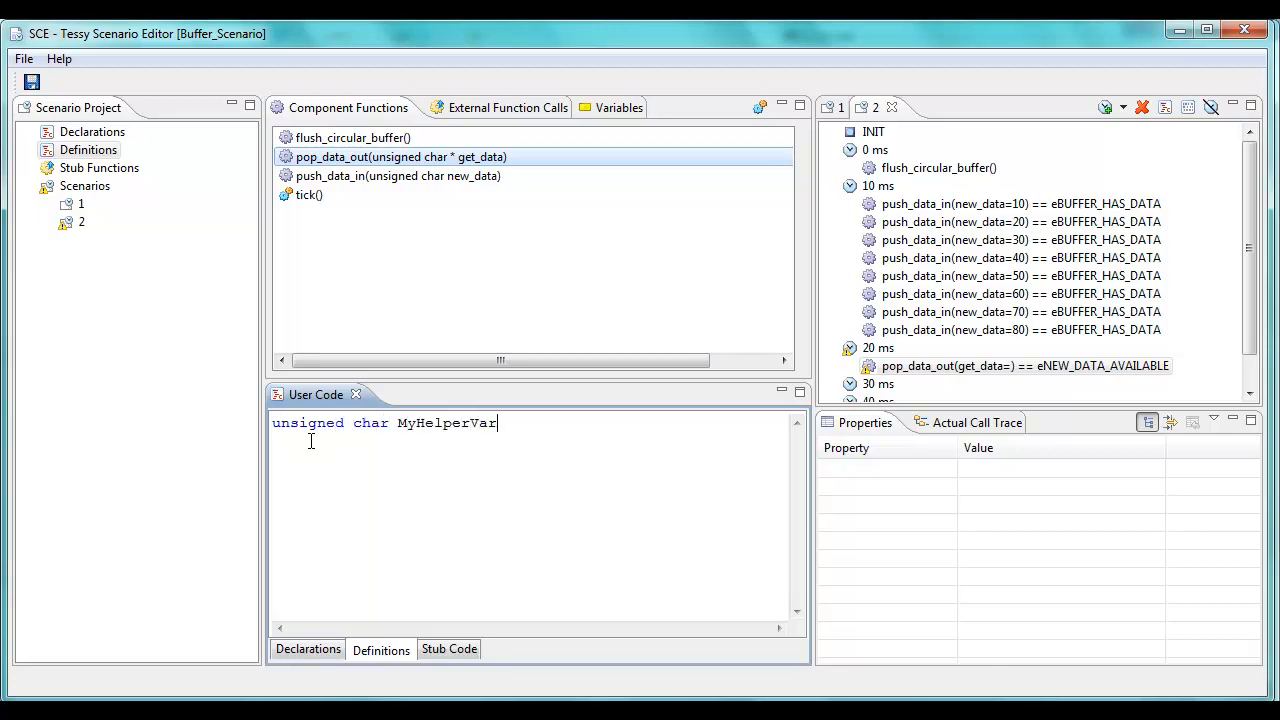
text( = 0x00u;)
Copy the MyHelperVar definition into the Declarations user code as "extern unsigned char MyHelperVar;" and save the scenario
key(ctrl+a)
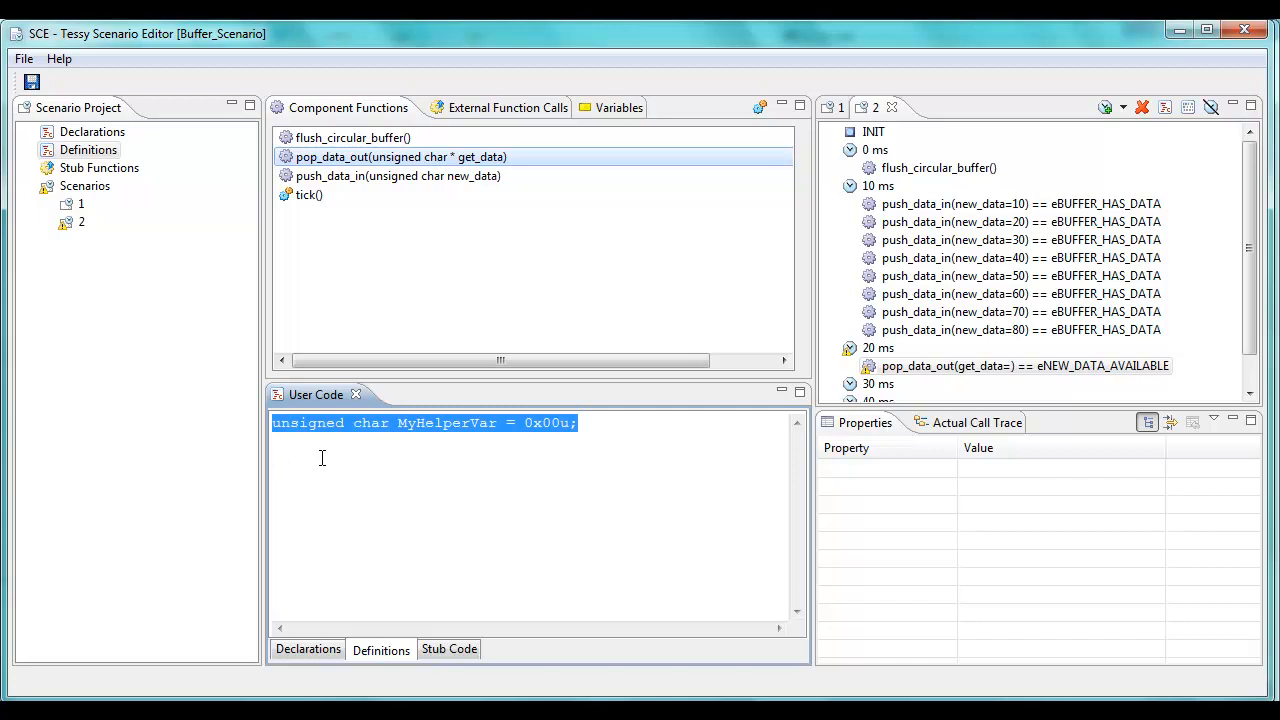
click(88, 132)
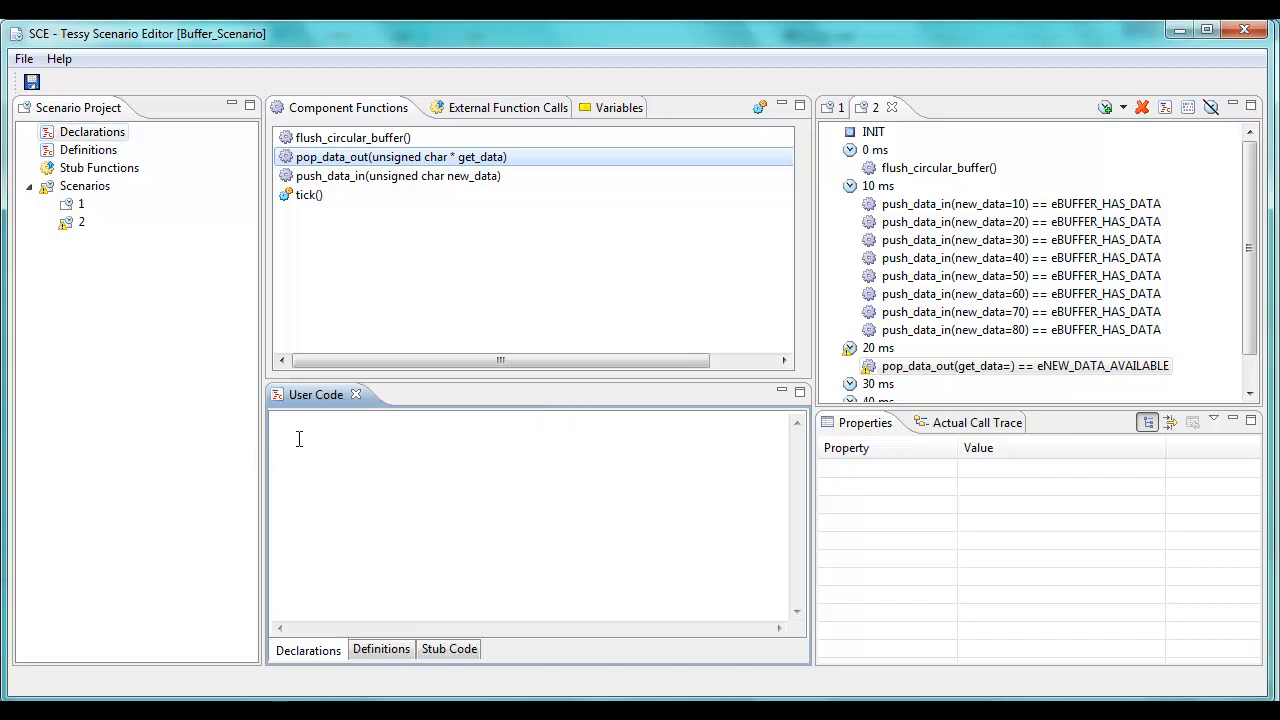
key(ctrl+v)
text(extern)
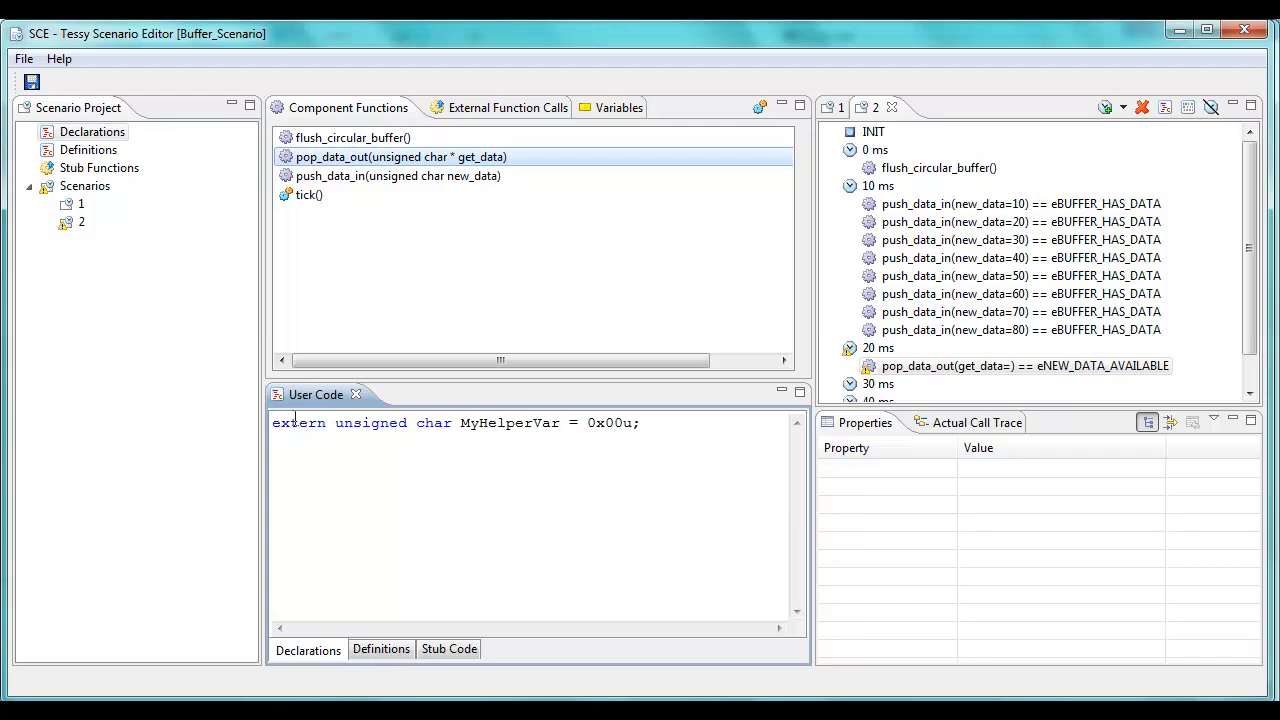
key(Delete)
key(Delete)
key(Delete)
key(Delete)
click(32, 82)
Copy the name MyHelperVar, set get_data of the 20 ms pop_data_out call to &MyHelperVar, and save
drag(461, 423, 558, 426)
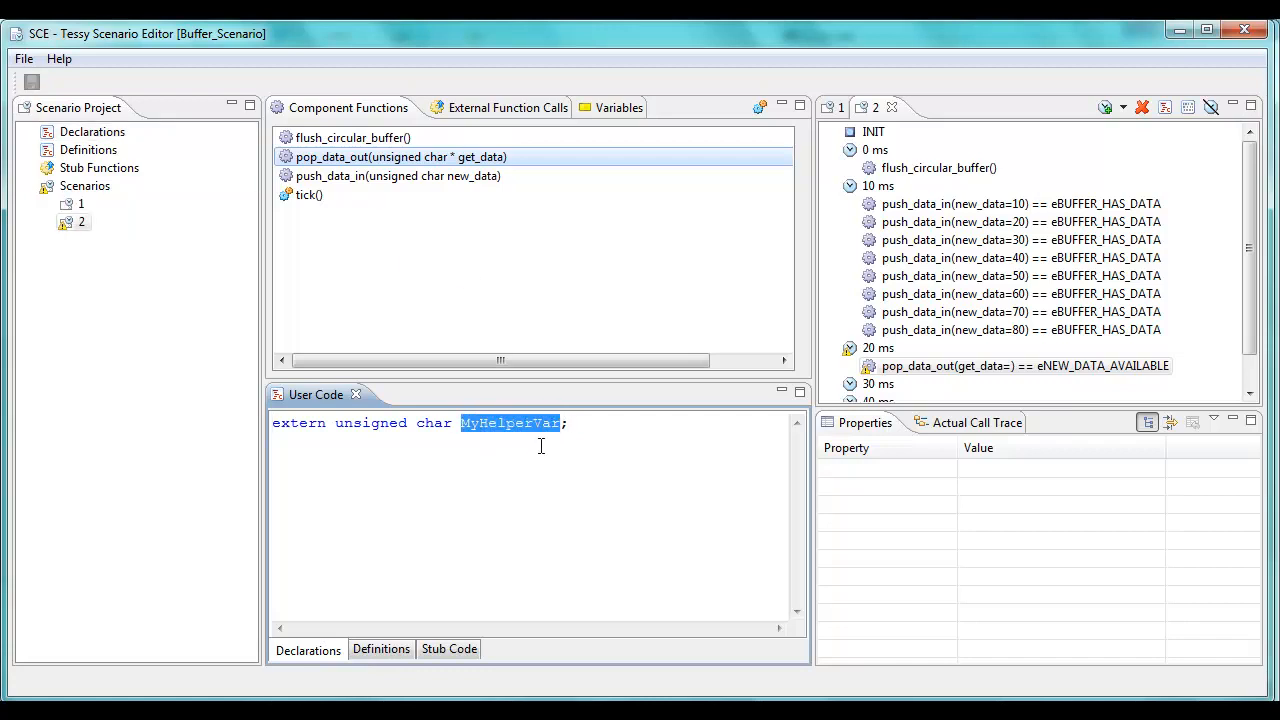
click(908, 366)
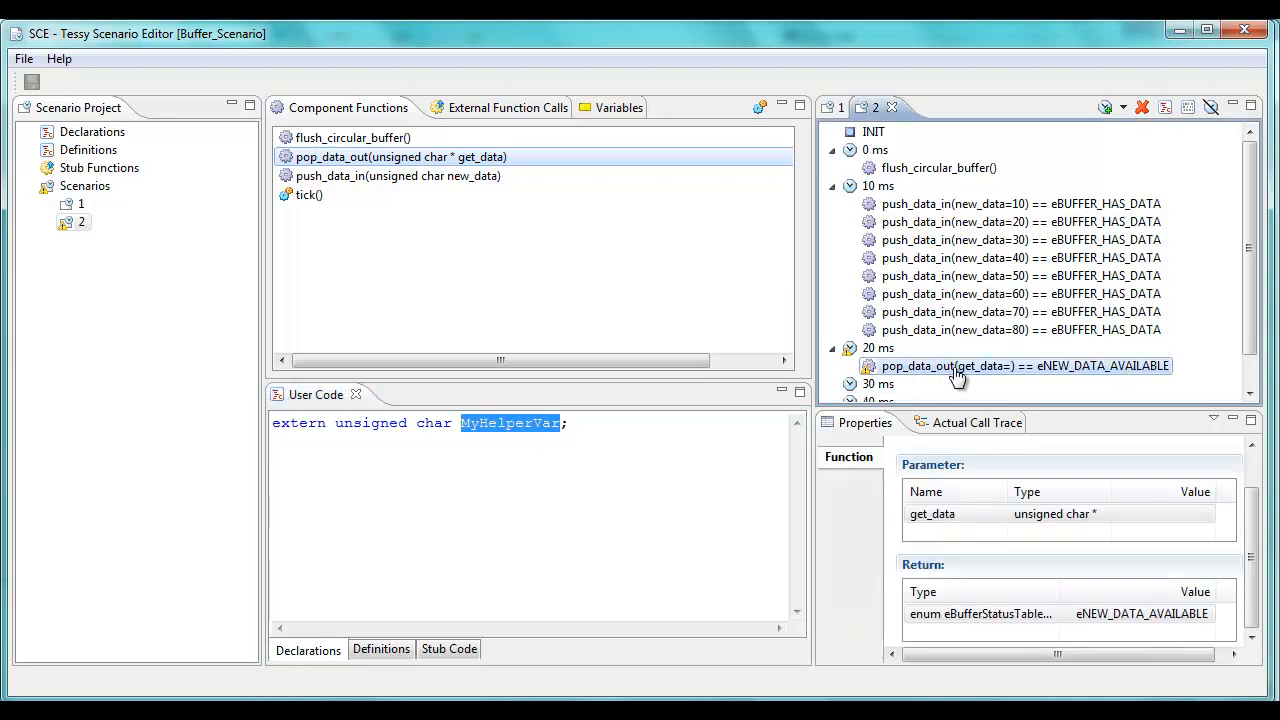
click(1133, 517)
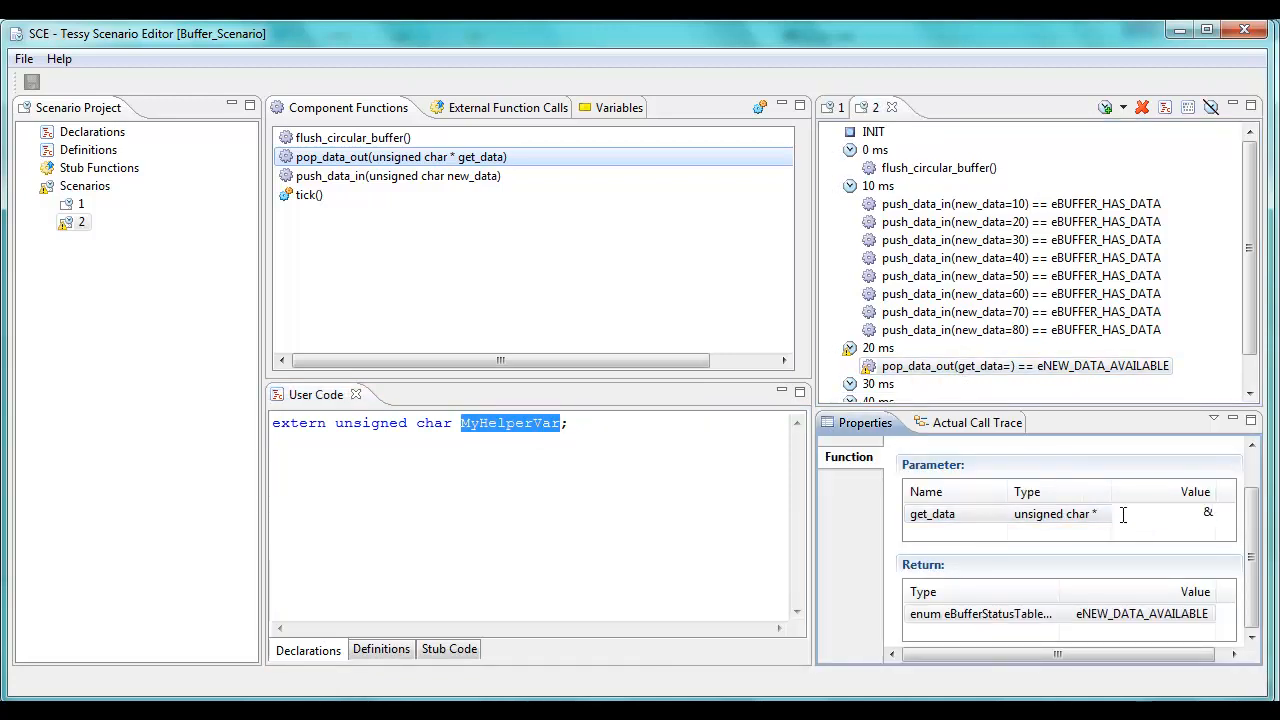
text(&)
key(ctrl+v)
click(671, 466)
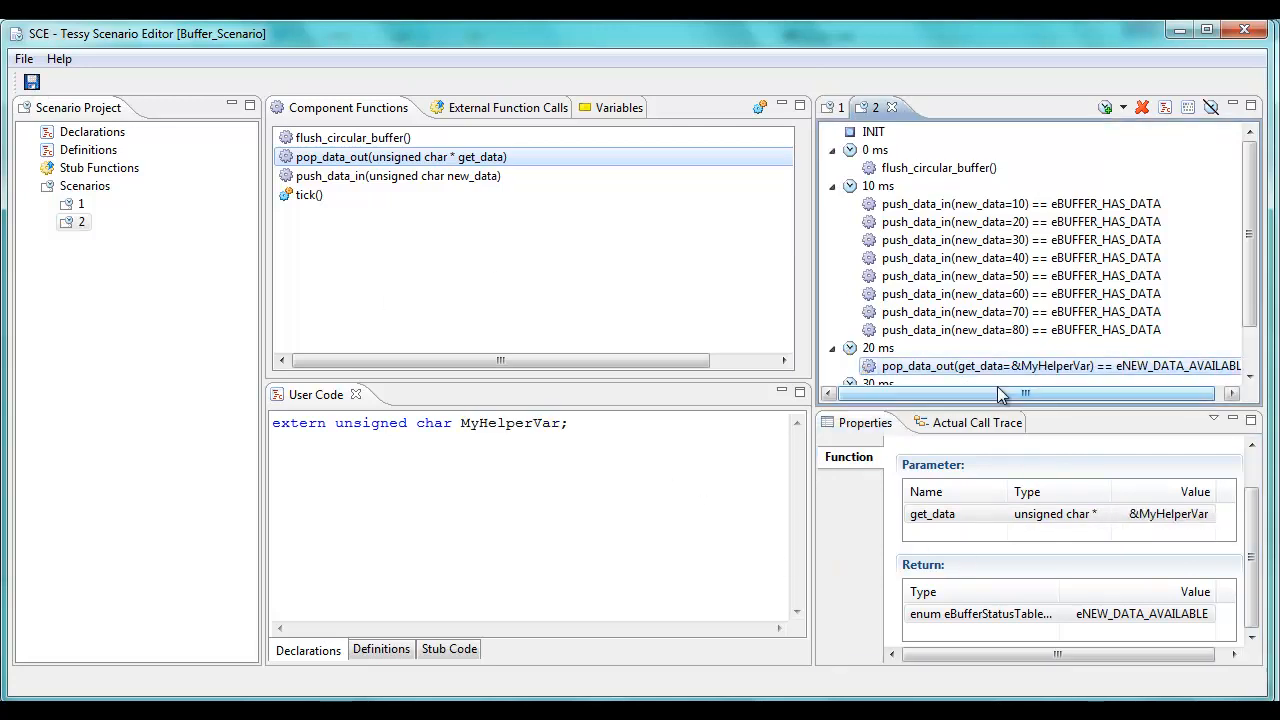
click(32, 82)
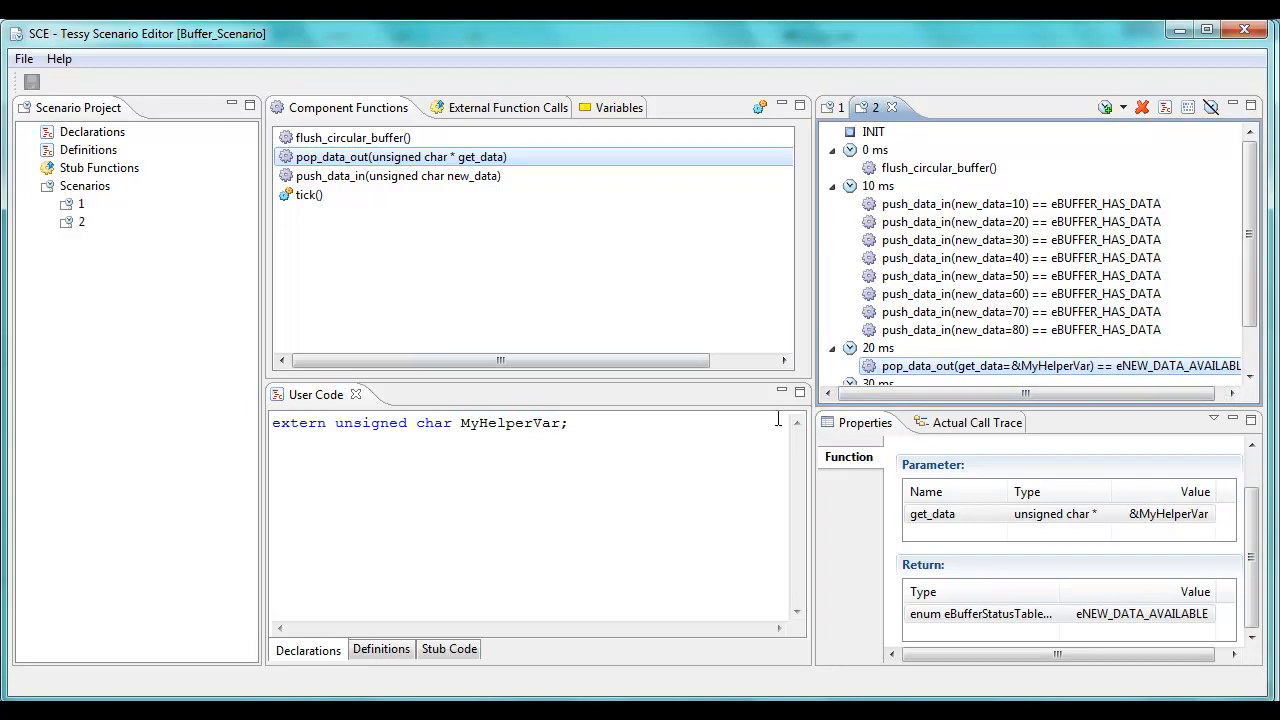
Add a user code fragment to the 20 ms step and place it after the pop_data_out call
click(1249, 376)
click(1249, 376)
click(1249, 376)
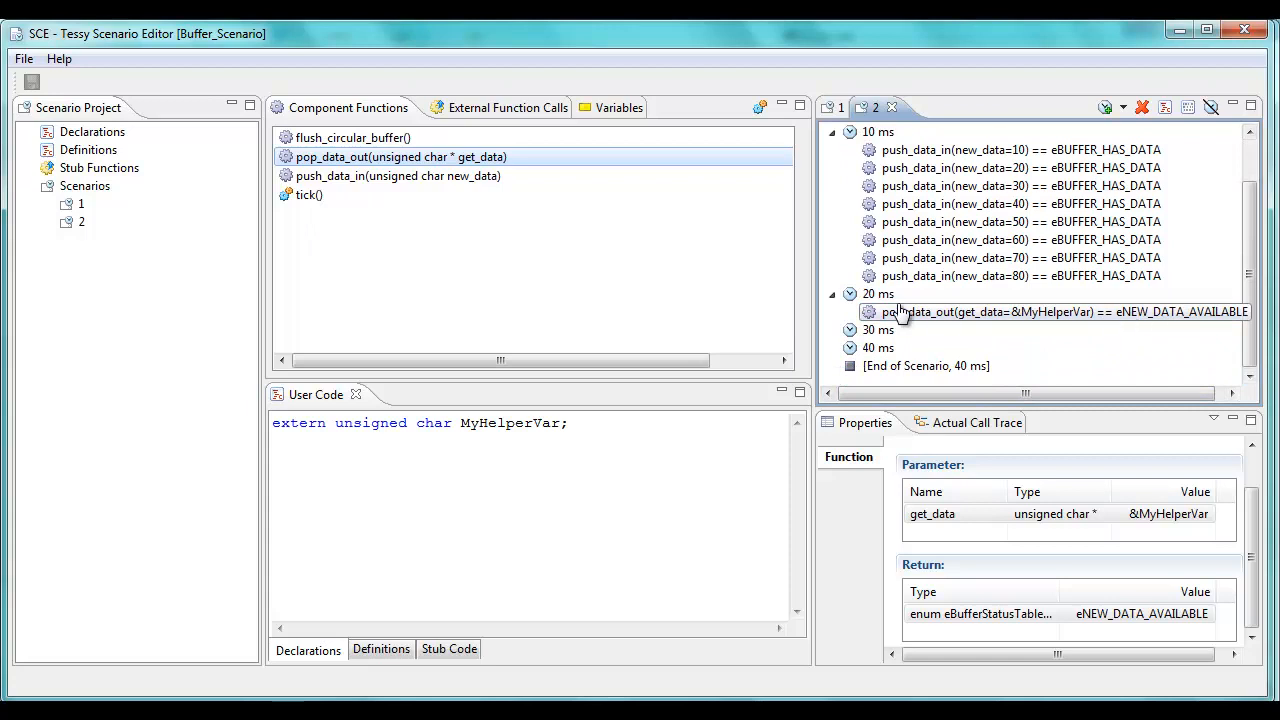
click(1166, 114)
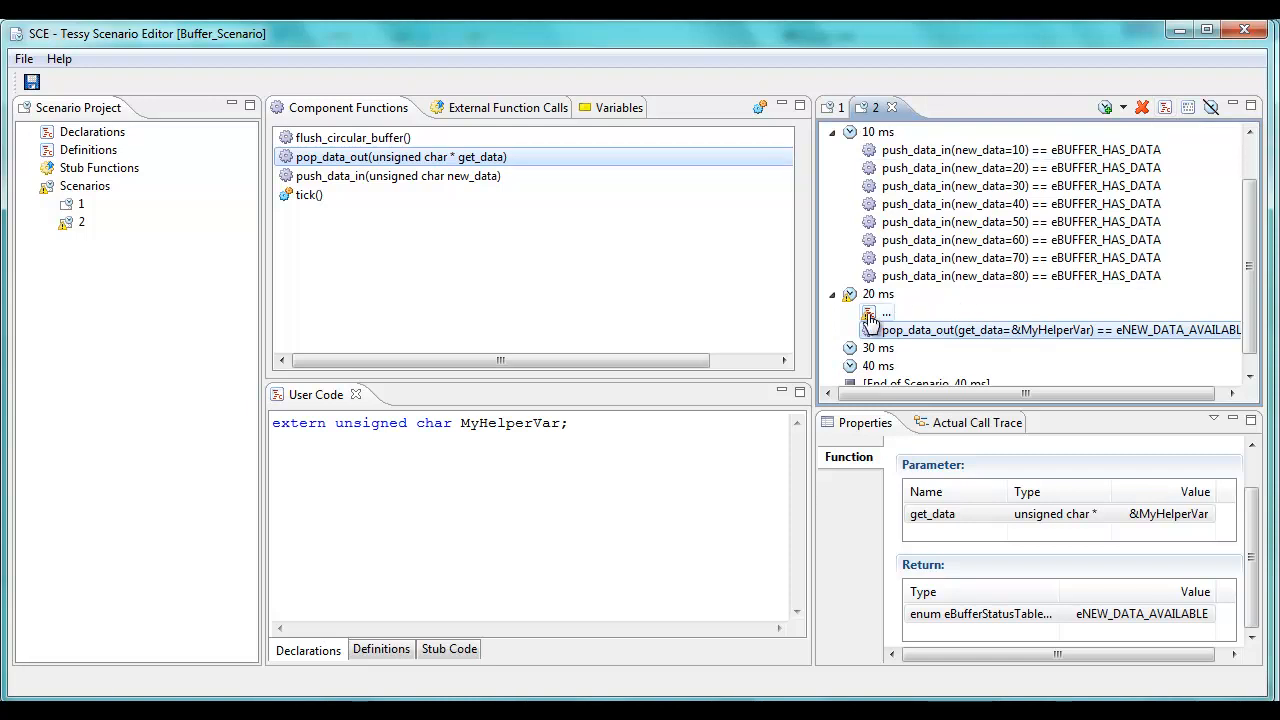
drag(869, 318, 880, 331)
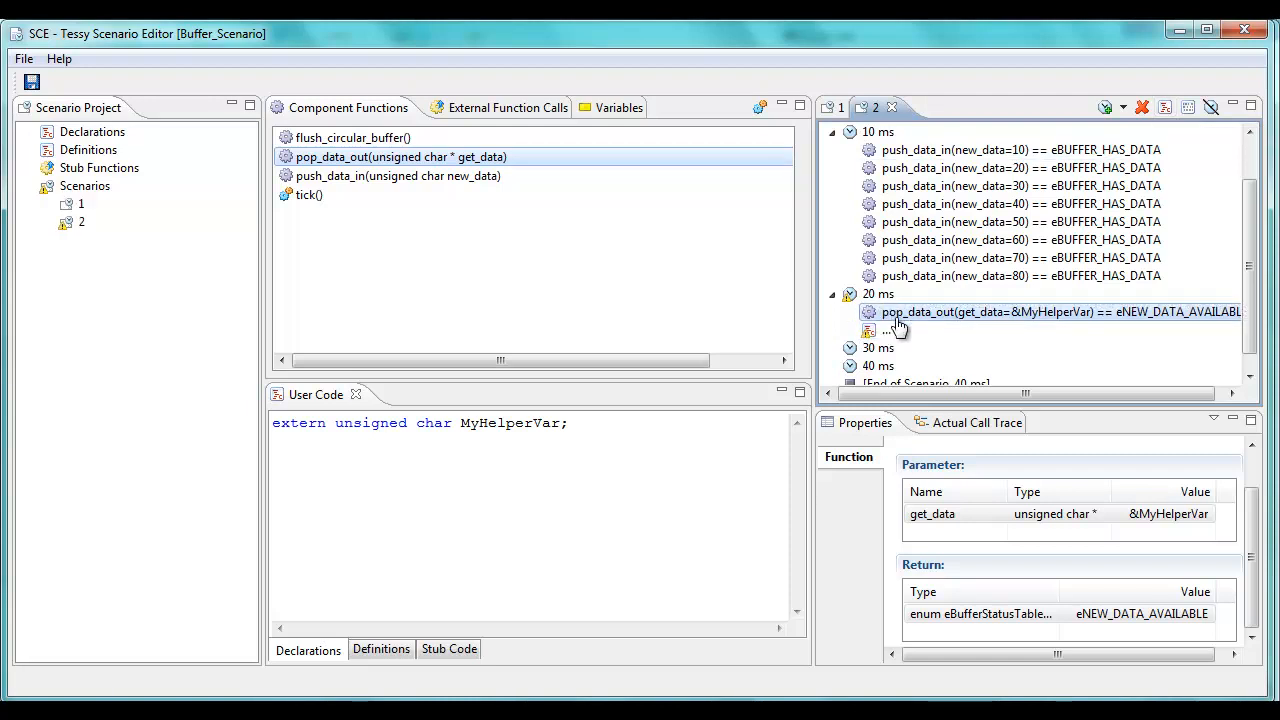
Insert a TESSY_EVAL_U8 macro in the 20 ms code fragment and name the evaluation "1st value"
double_click(876, 334)
click(320, 420)
key(ctrl+space)
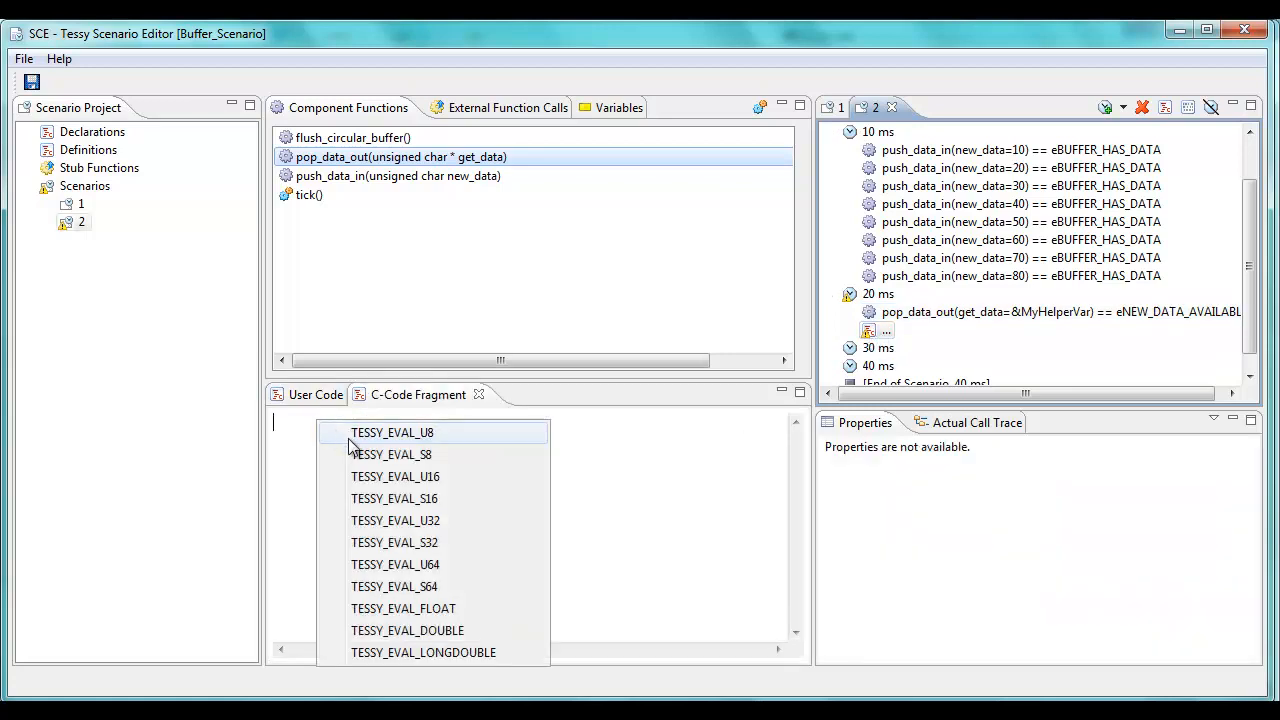
double_click(399, 436)
text(1st)
key(Delete)
key(Delete)
key(Delete)
key(Delete)
key(Delete)
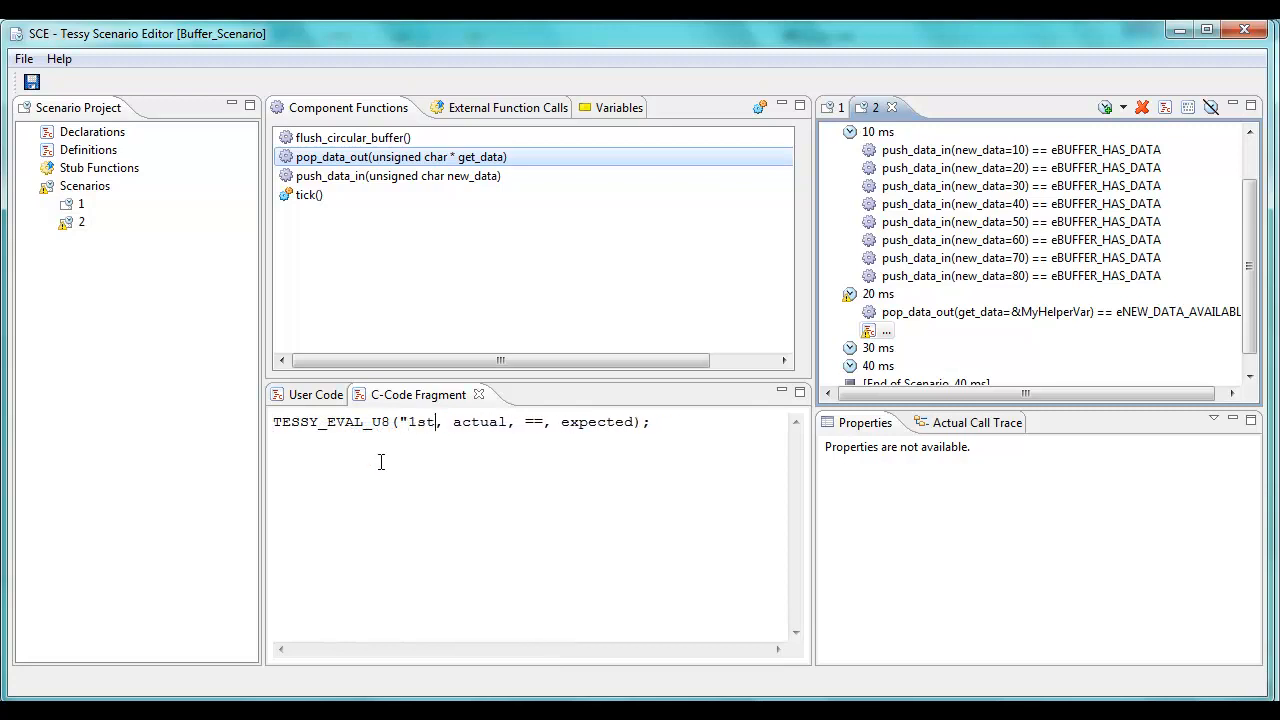
text(value", )
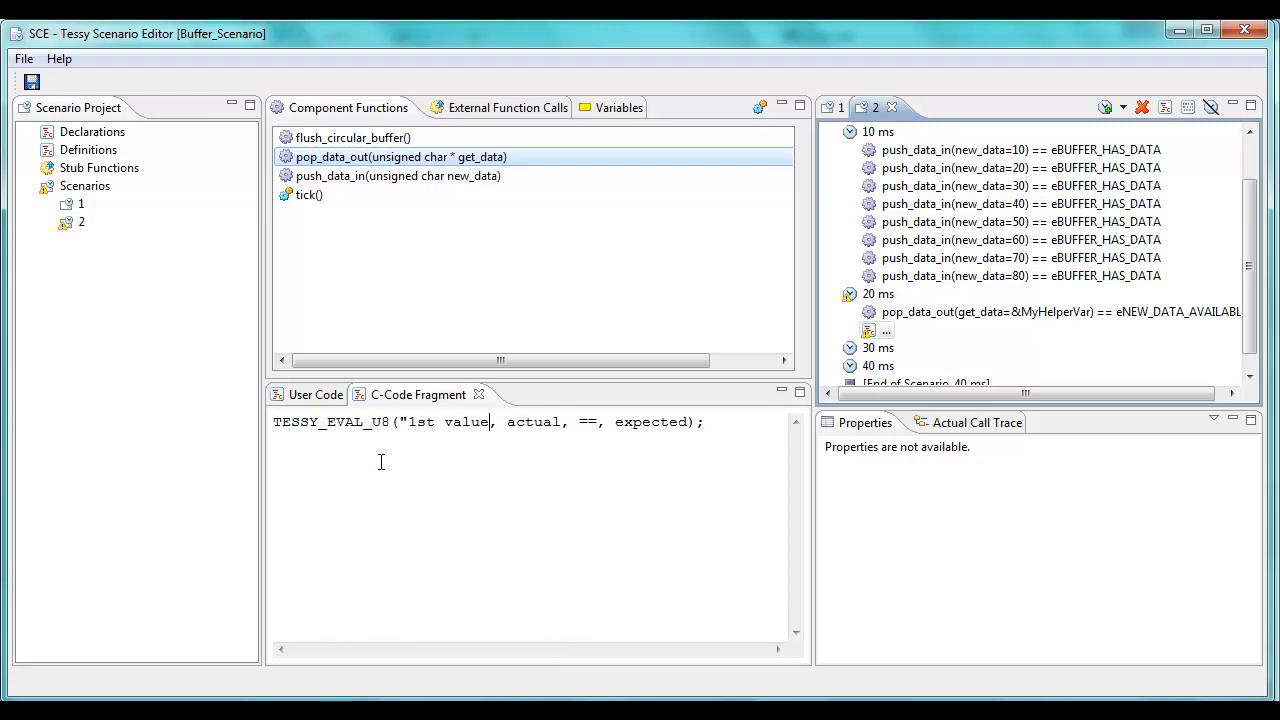
Complete the 20 ms evaluation with MyHelperVar as the actual value and 10 as the expected value
text(MyHelperVa)
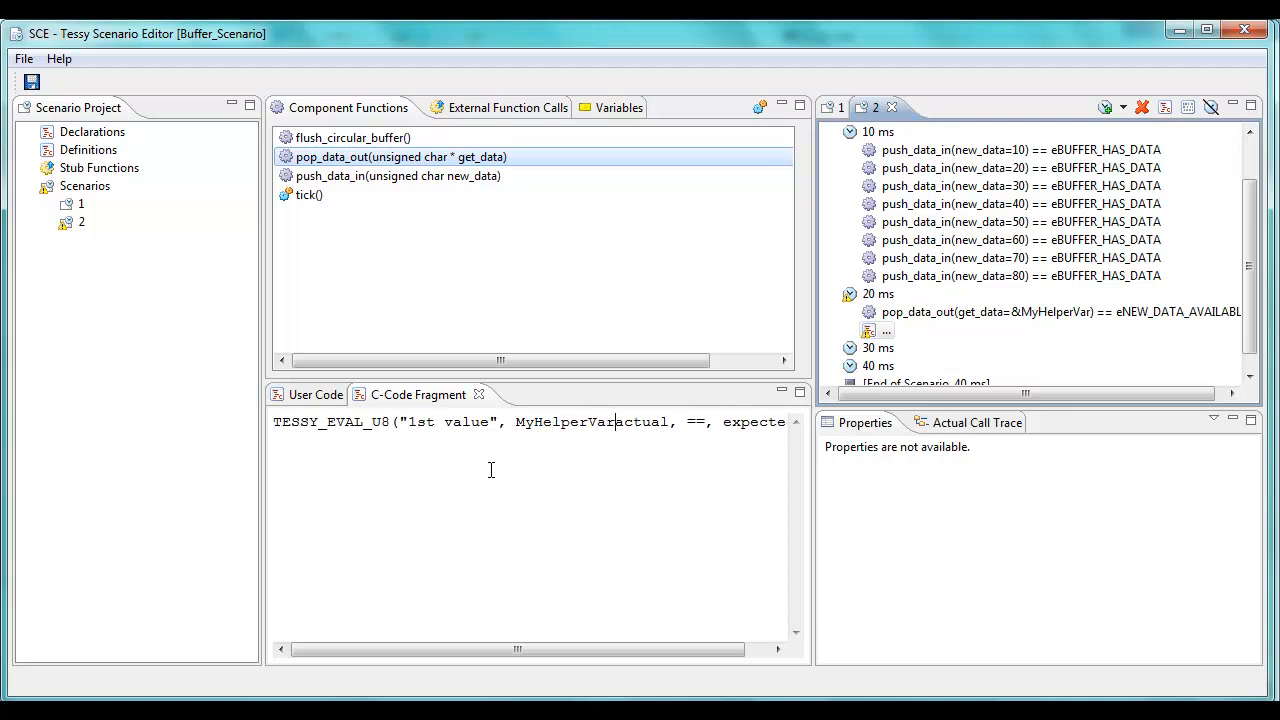
text(r)
key(Delete)
key(Delete)
key(Delete)
key(Delete)
key(Delete)
key(Delete)
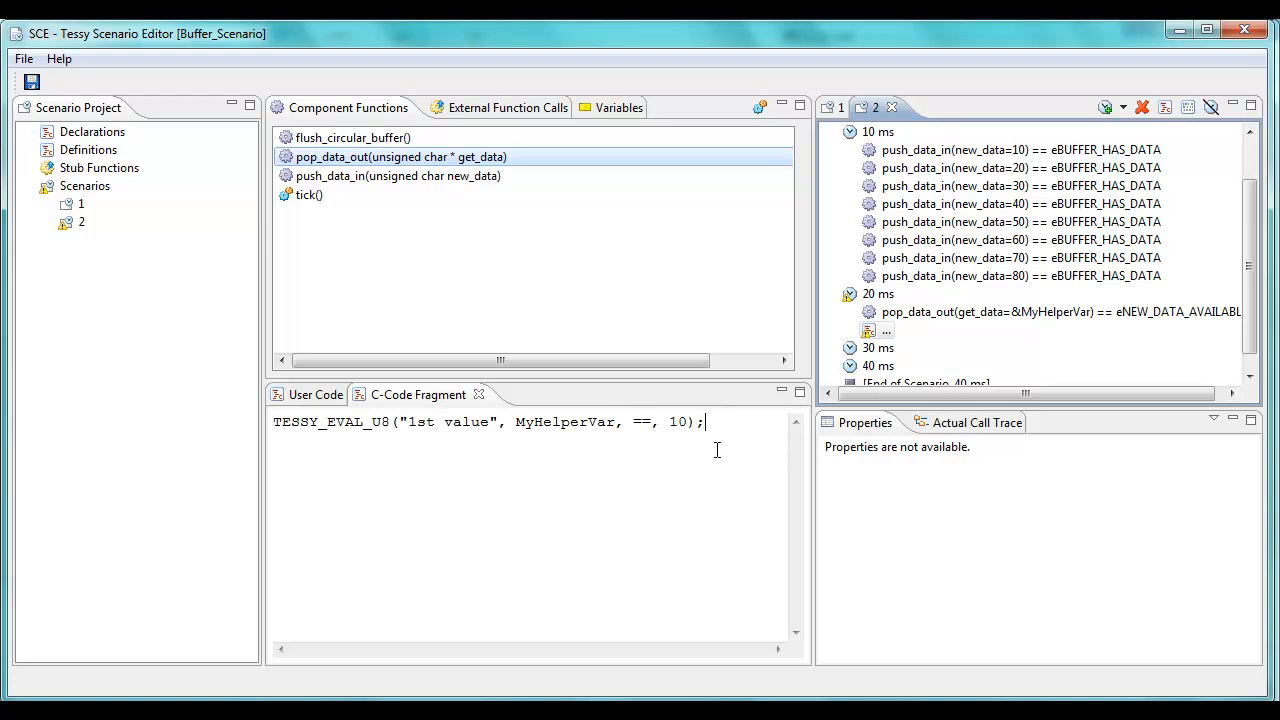
Copy the 20 ms step with its pop_data_out call and evaluation, and paste it at 30 ms
click(893, 316)
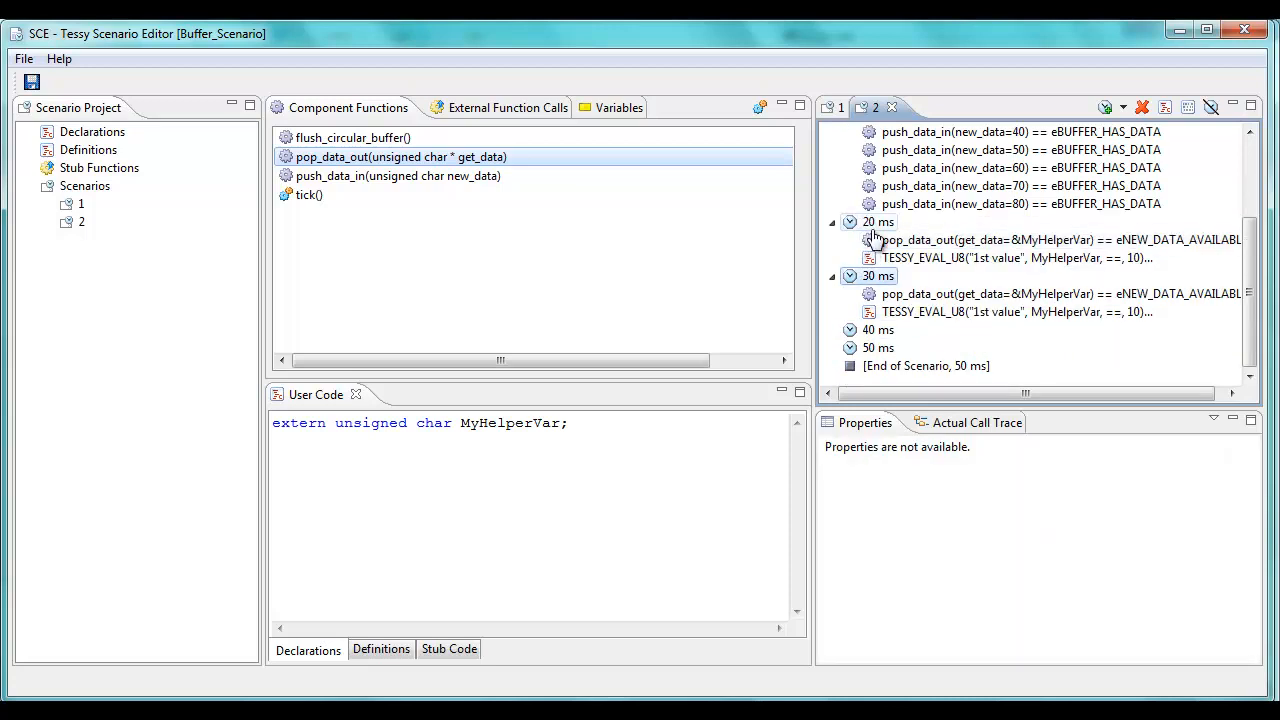
right_click(871, 227)
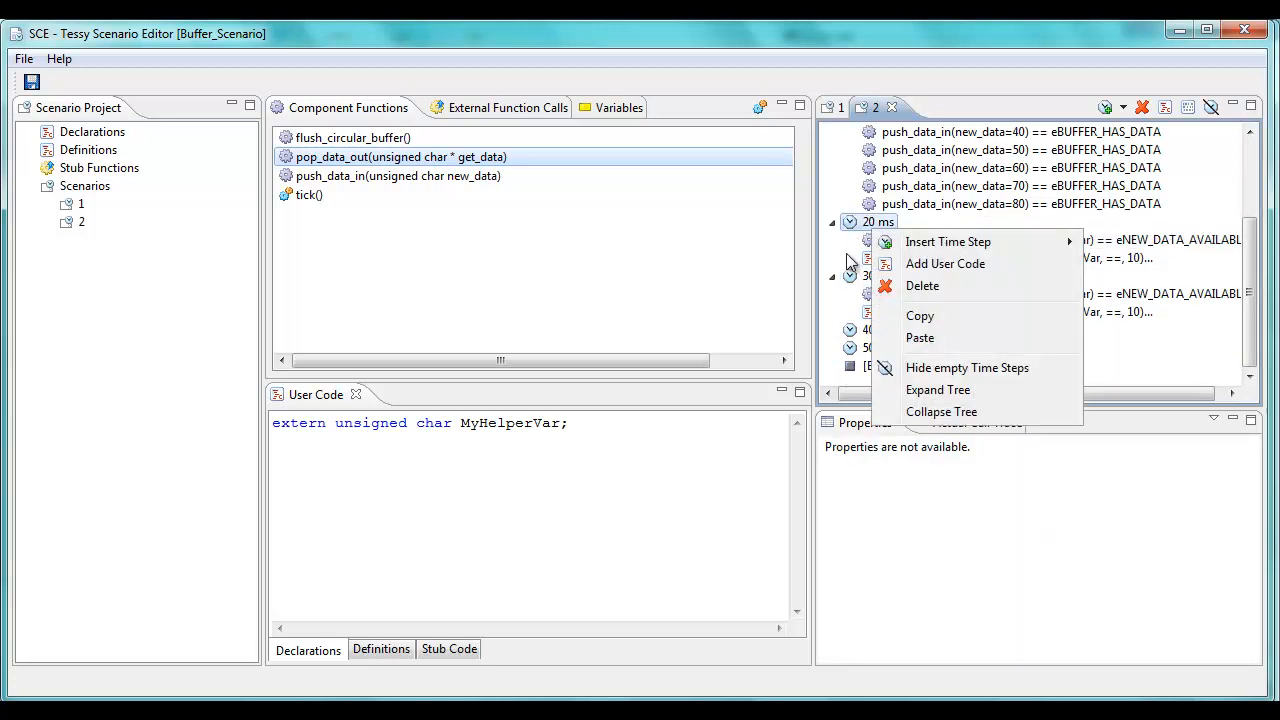
click(847, 262)
click(858, 280)
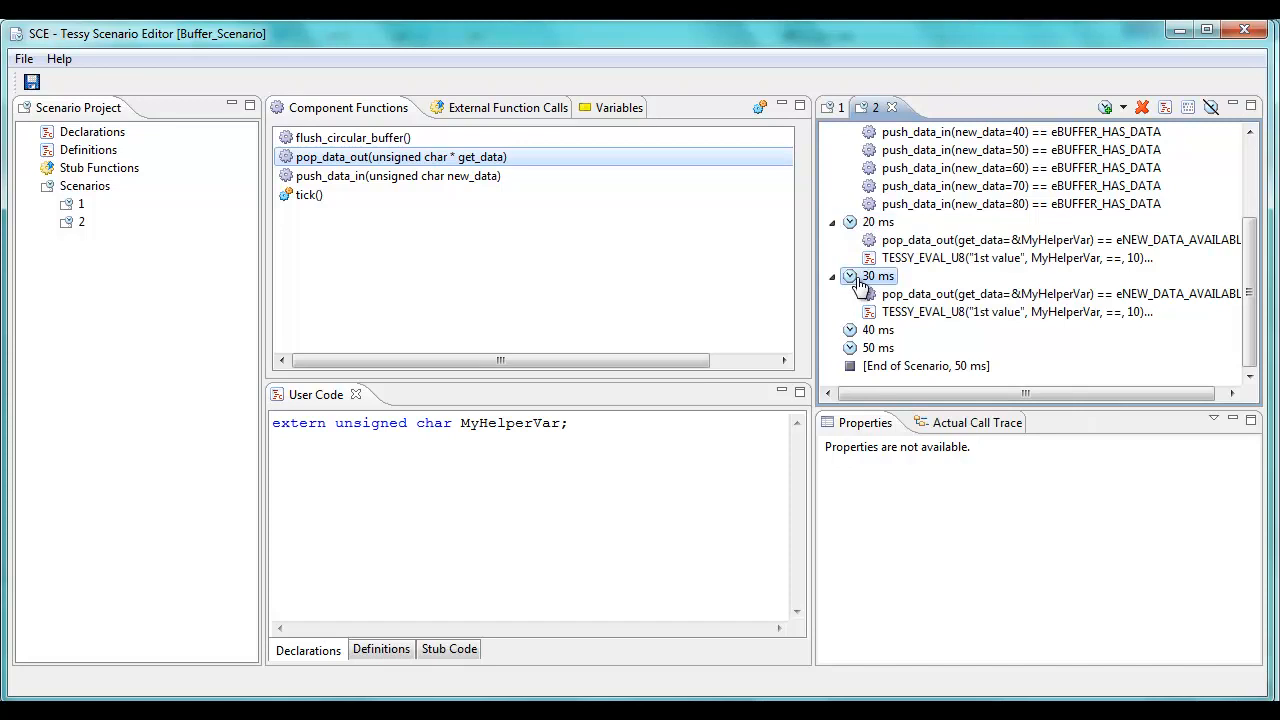
Append further 10 ms time steps after the 50 ms step, up to 120 ms
click(868, 347)
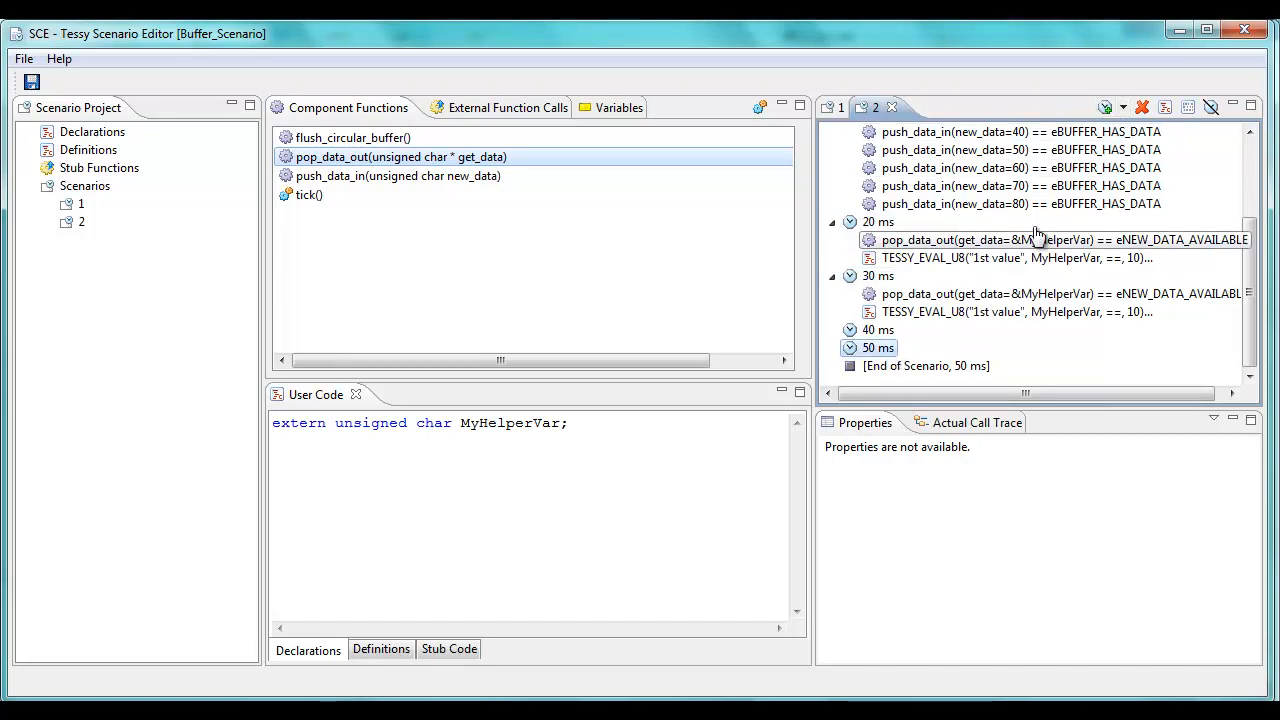
click(1105, 107)
click(1105, 107)
click(1105, 107)
click(1105, 107)
click(1105, 107)
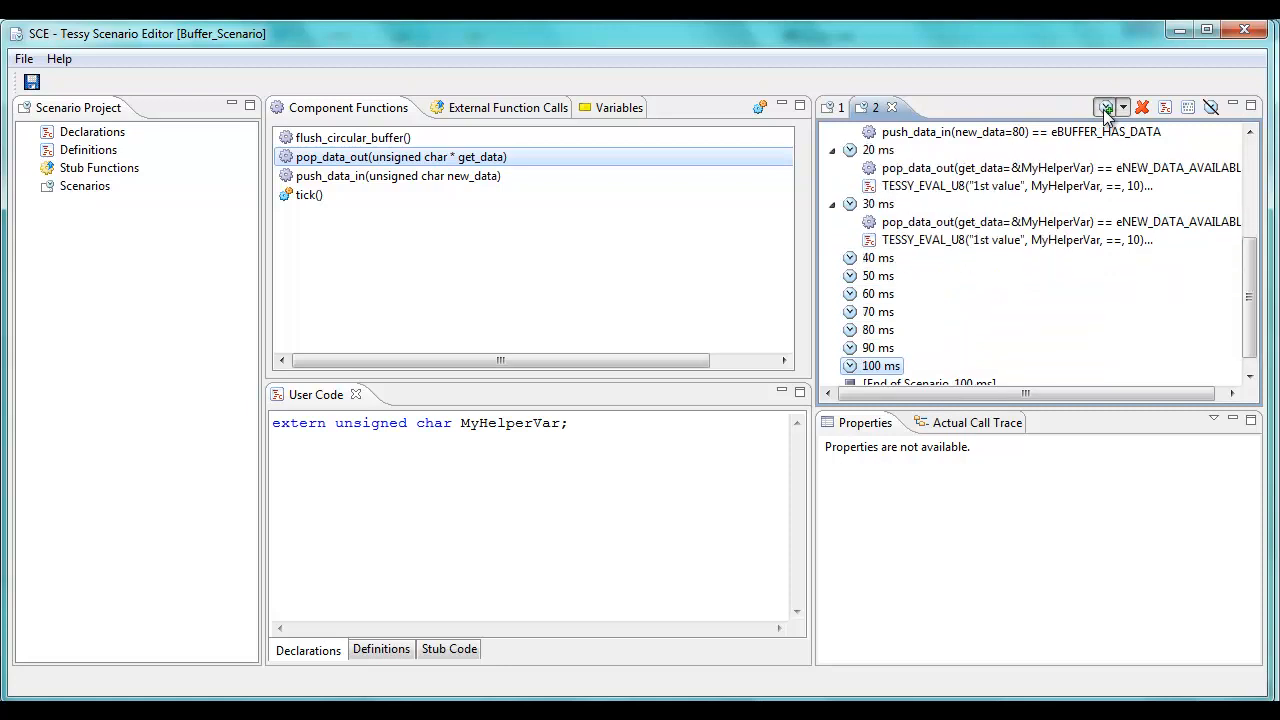
click(1105, 107)
click(1105, 107)
Paste the copied pop_data_out call and evaluation at 40 ms, 50 ms and 60 ms
right_click(874, 222)
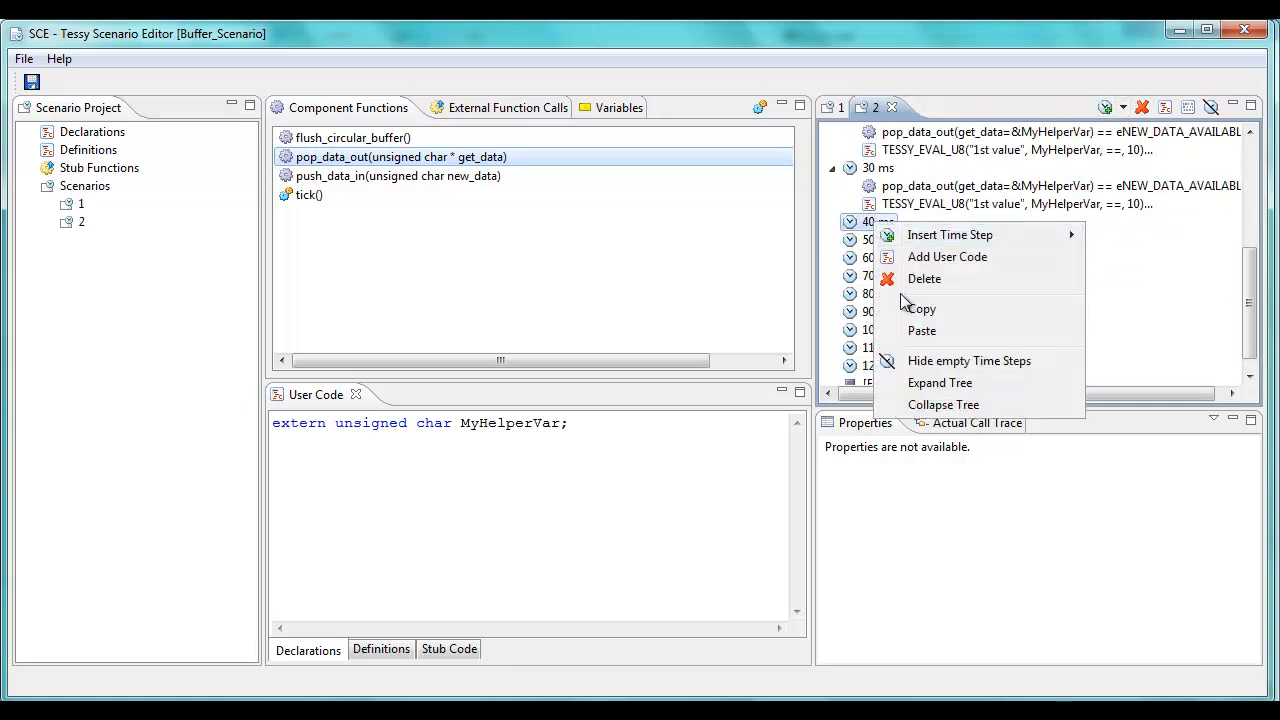
click(921, 331)
right_click(866, 277)
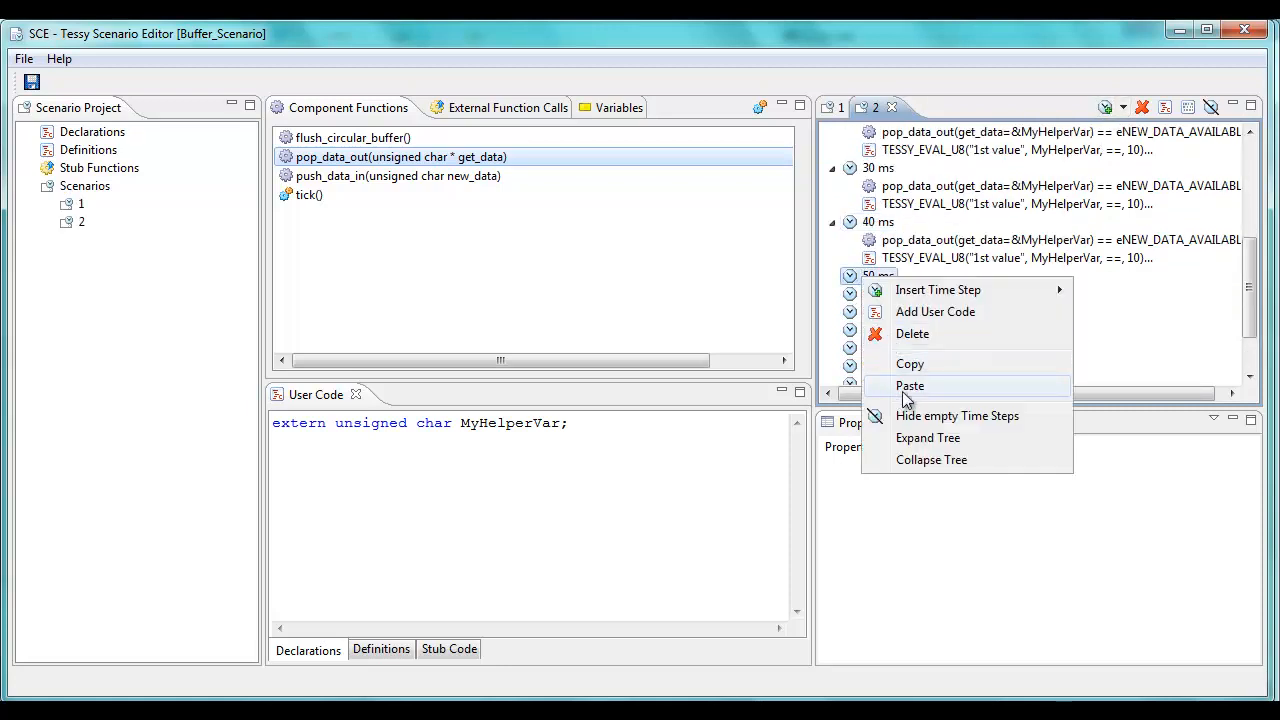
click(905, 386)
click(877, 330)
right_click(877, 330)
click(912, 442)
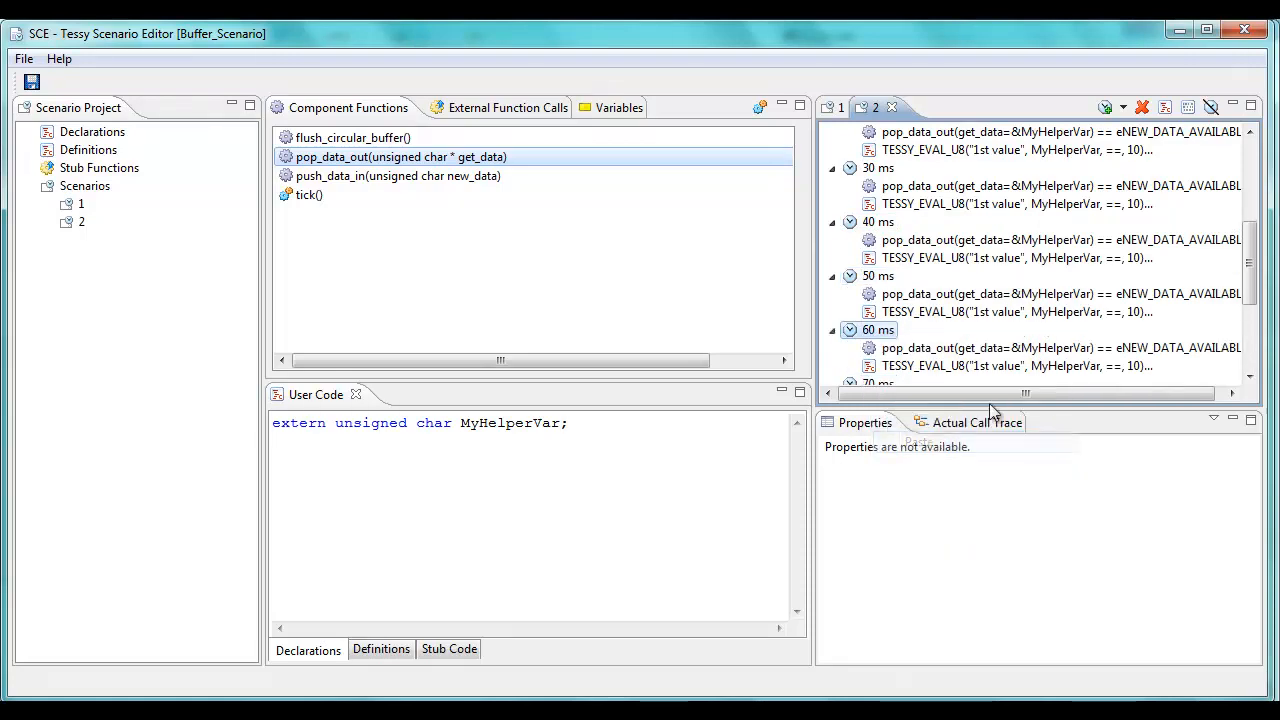
Paste the copied pop_data_out call and evaluation at 70 ms, 80 ms and 90 ms
drag(1256, 238, 1250, 288)
right_click(892, 241)
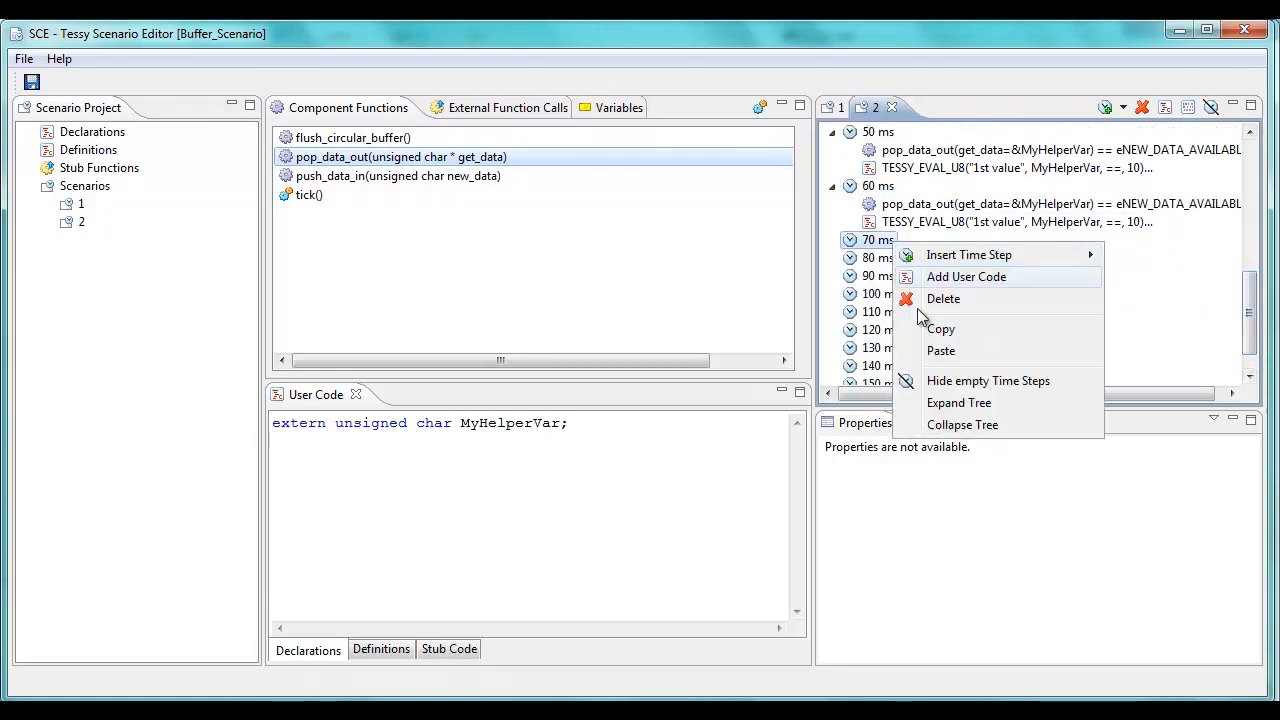
click(941, 351)
right_click(877, 294)
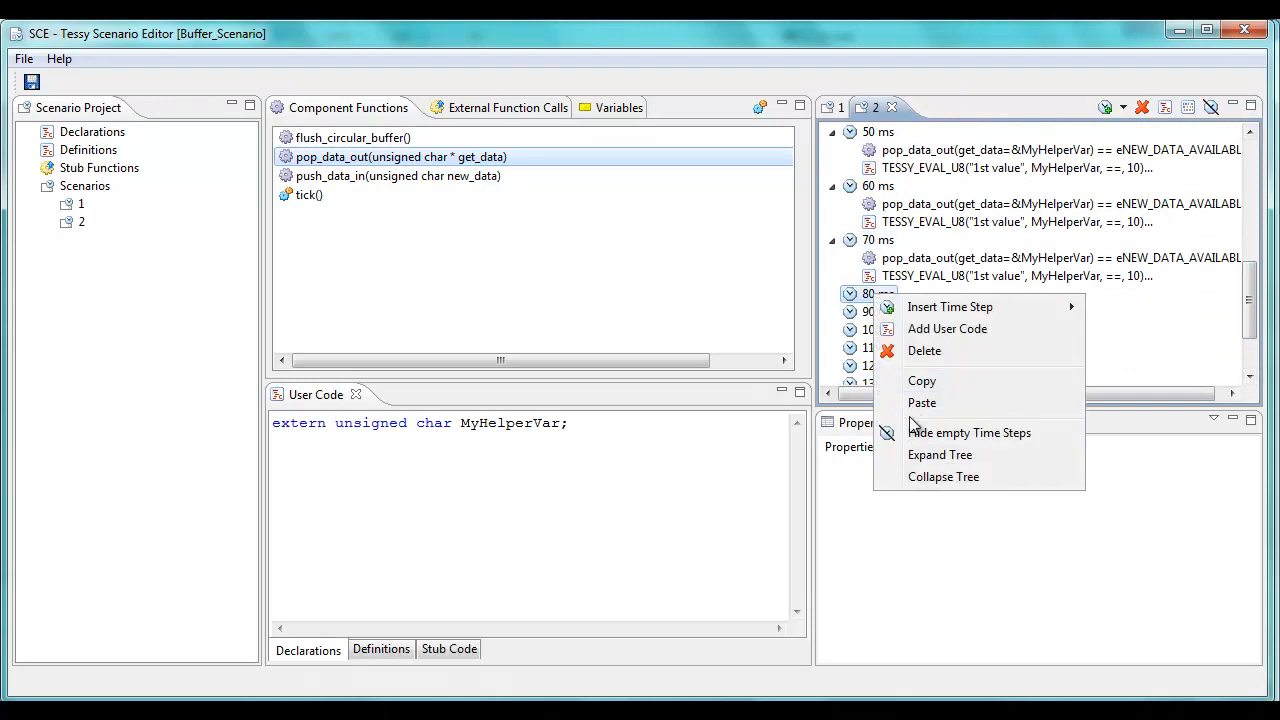
click(918, 404)
click(880, 348)
right_click(880, 348)
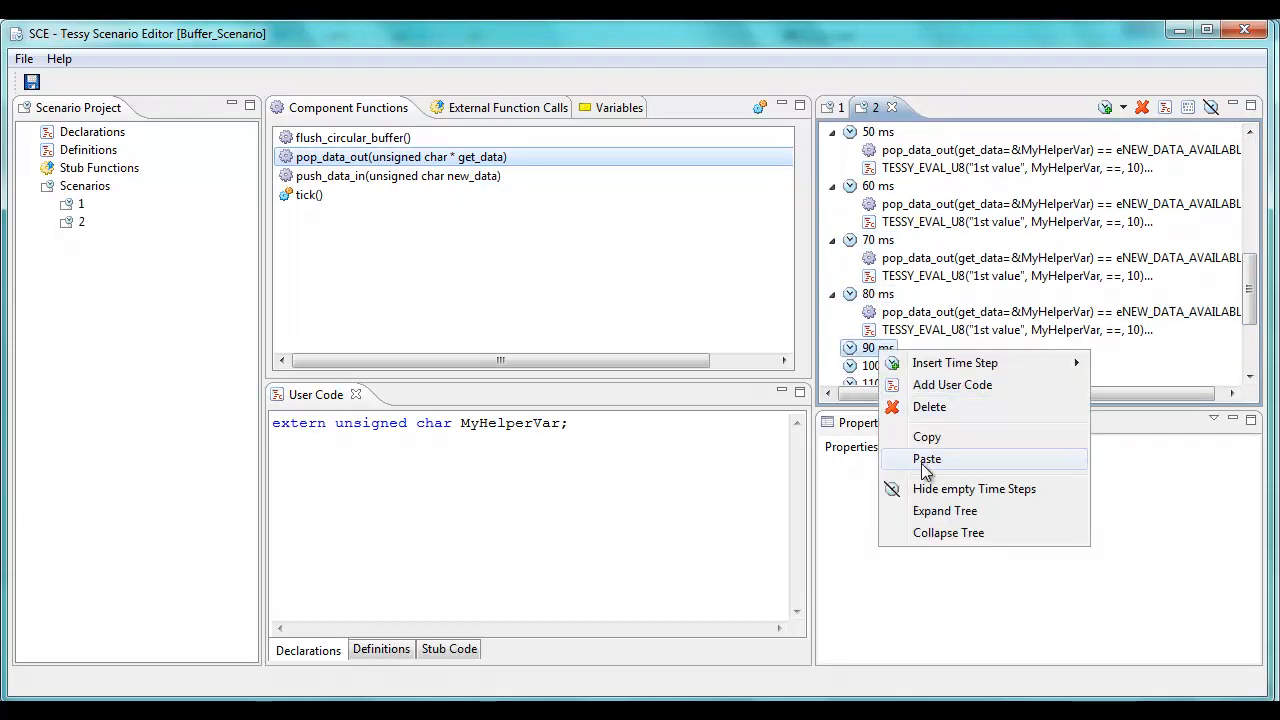
click(925, 460)
Change the 30 ms evaluation's name to "2nd value" and its expected value to 20
drag(1251, 271, 1240, 228)
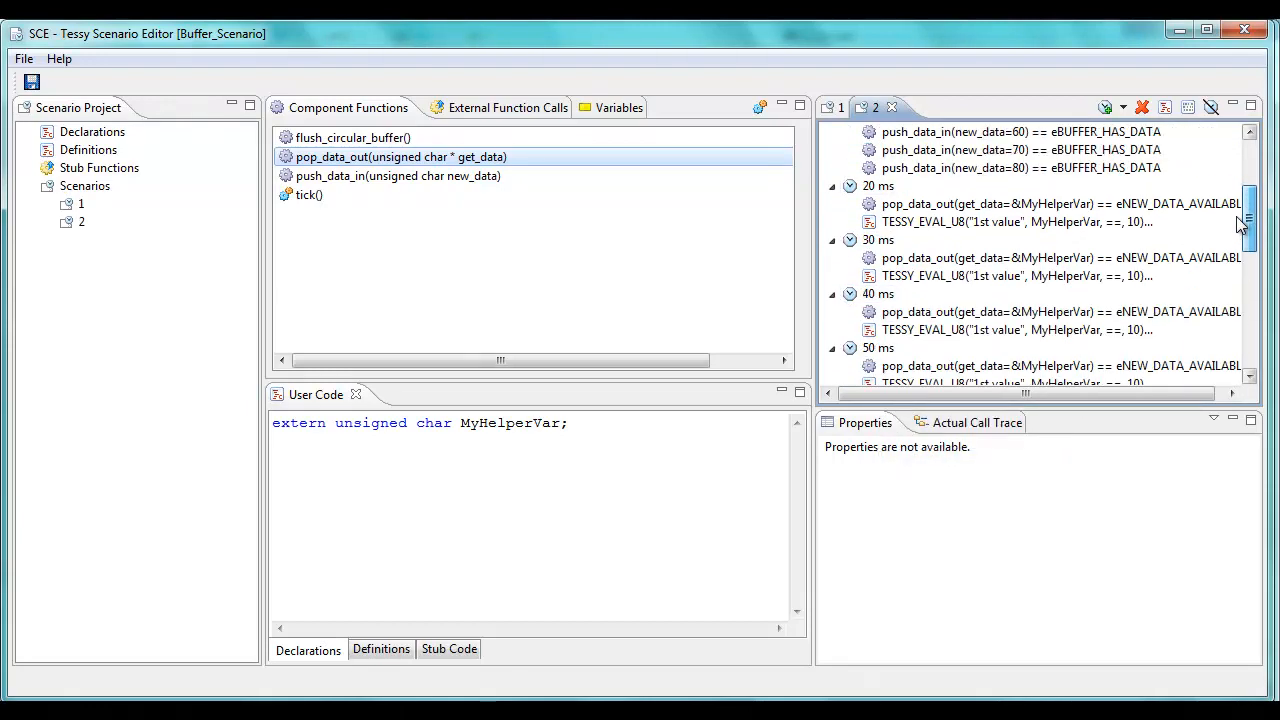
double_click(1085, 258)
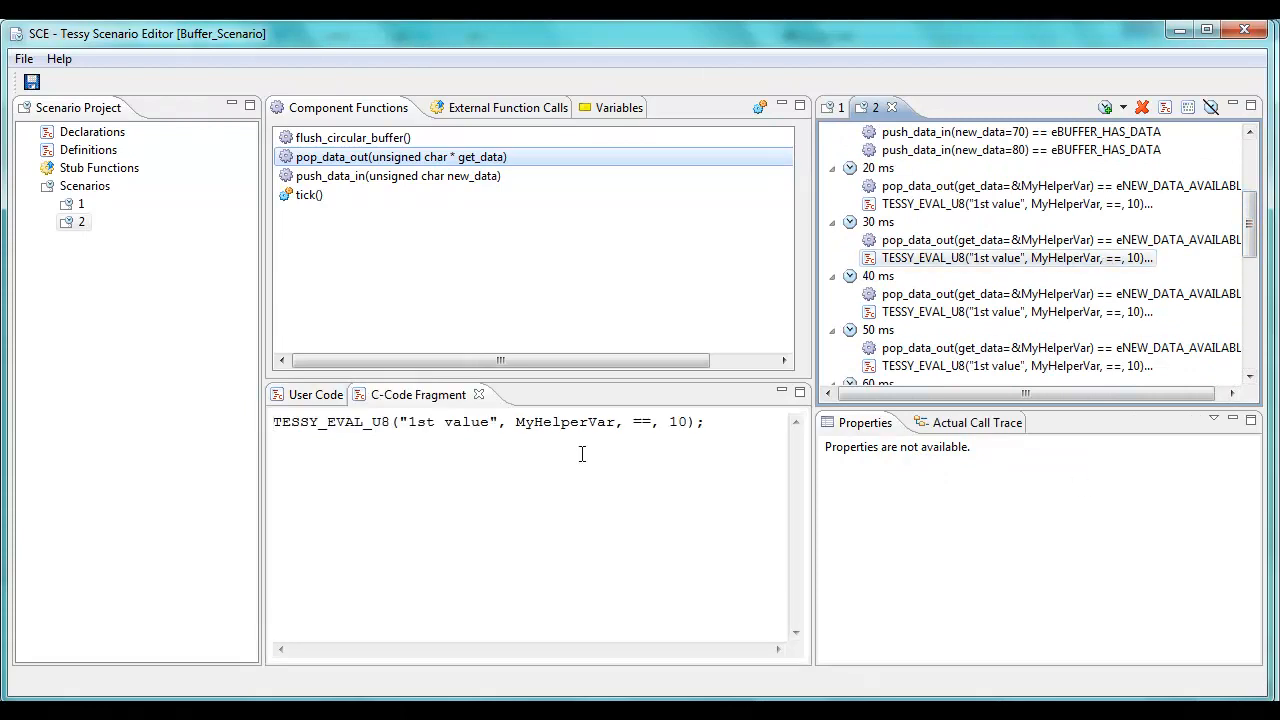
click(677, 421)
key(BackSpace)
text(2)
key(BackSpace)
key(BackSpace)
key(BackSpace)
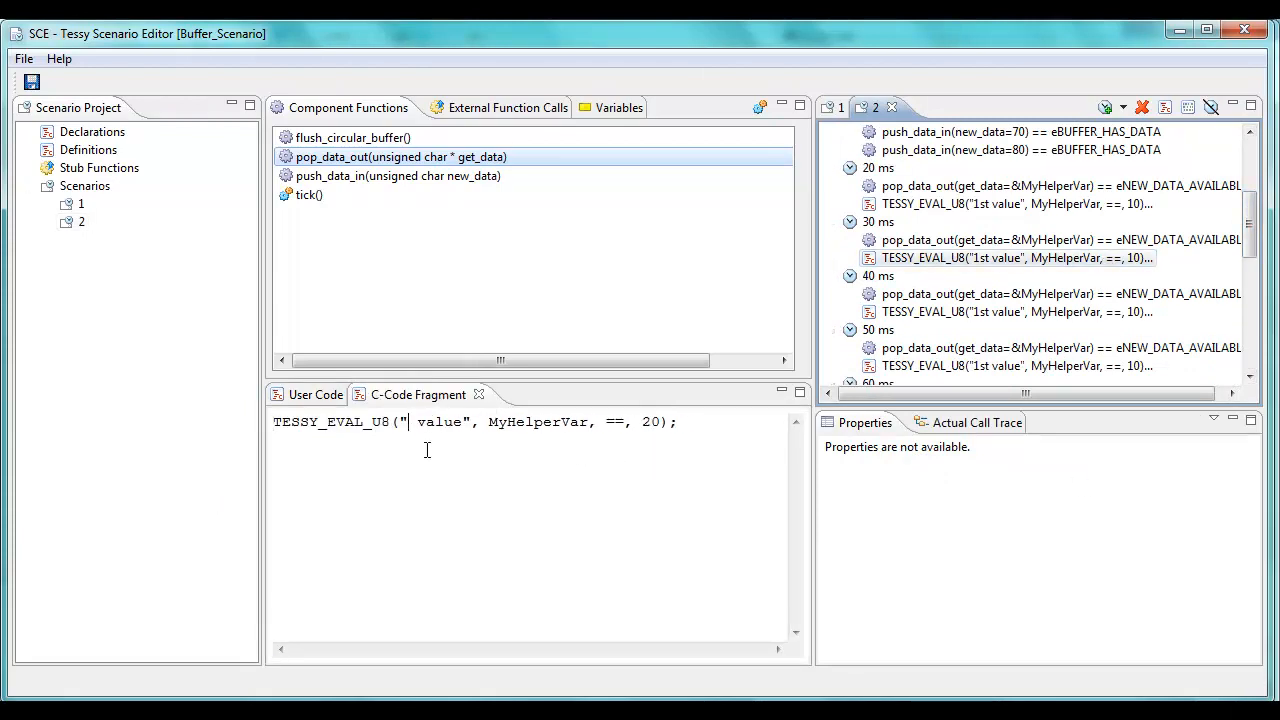
text(2nd)
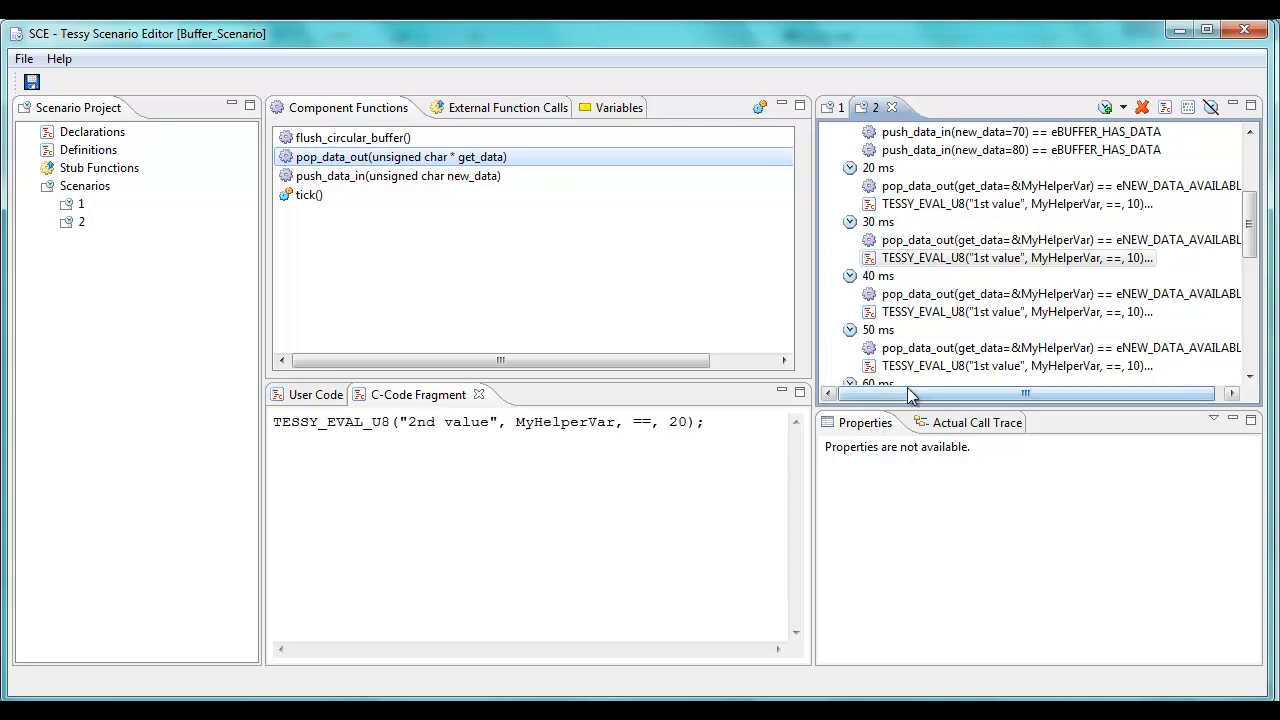
Change the 40 ms evaluation's name to "3rd value" and its expected value to 30
click(960, 312)
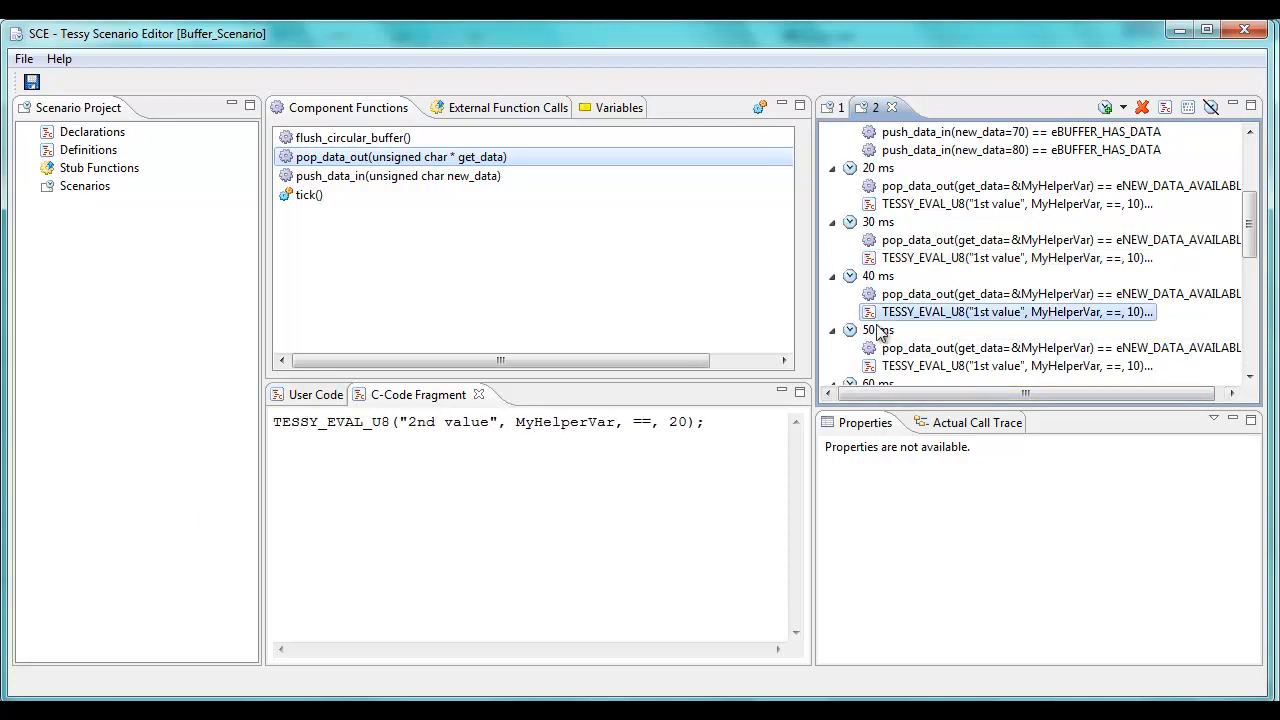
click(414, 421)
key(BackSpace)
text(rd)
key(Delete)
key(Delete)
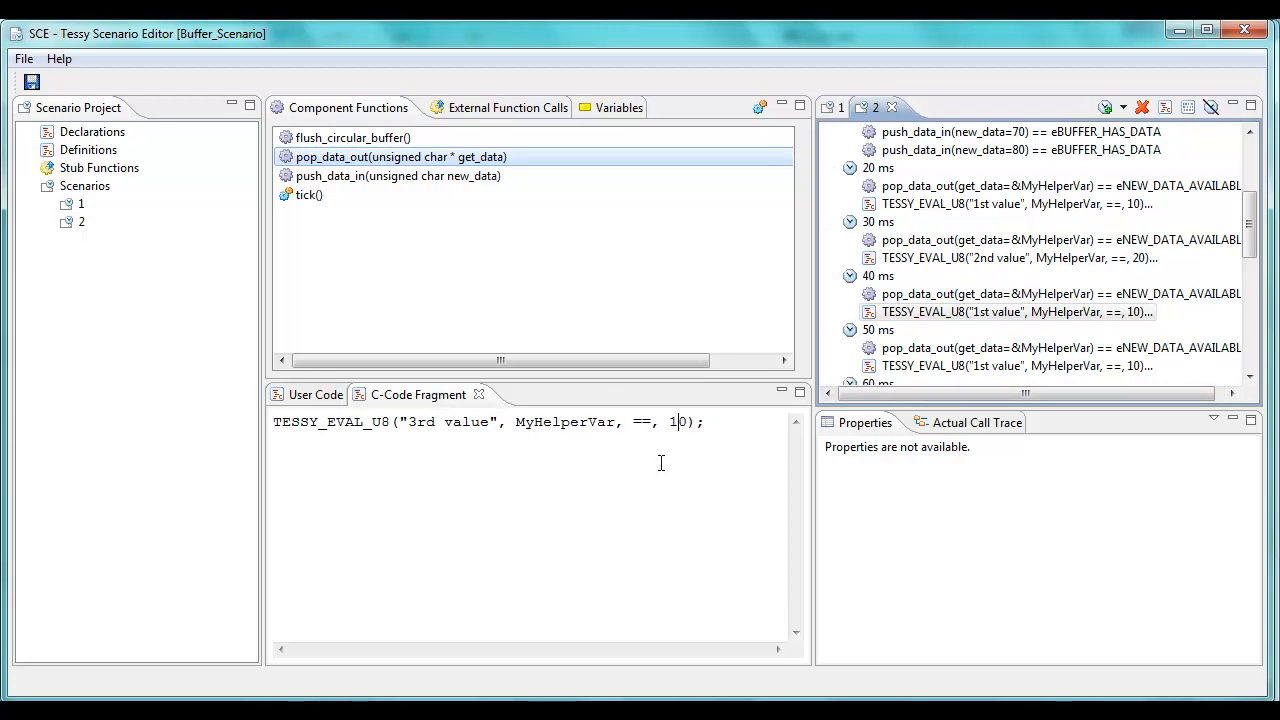
Change the 50 ms evaluation's name to "4th value" and its expected value to 40
click(930, 370)
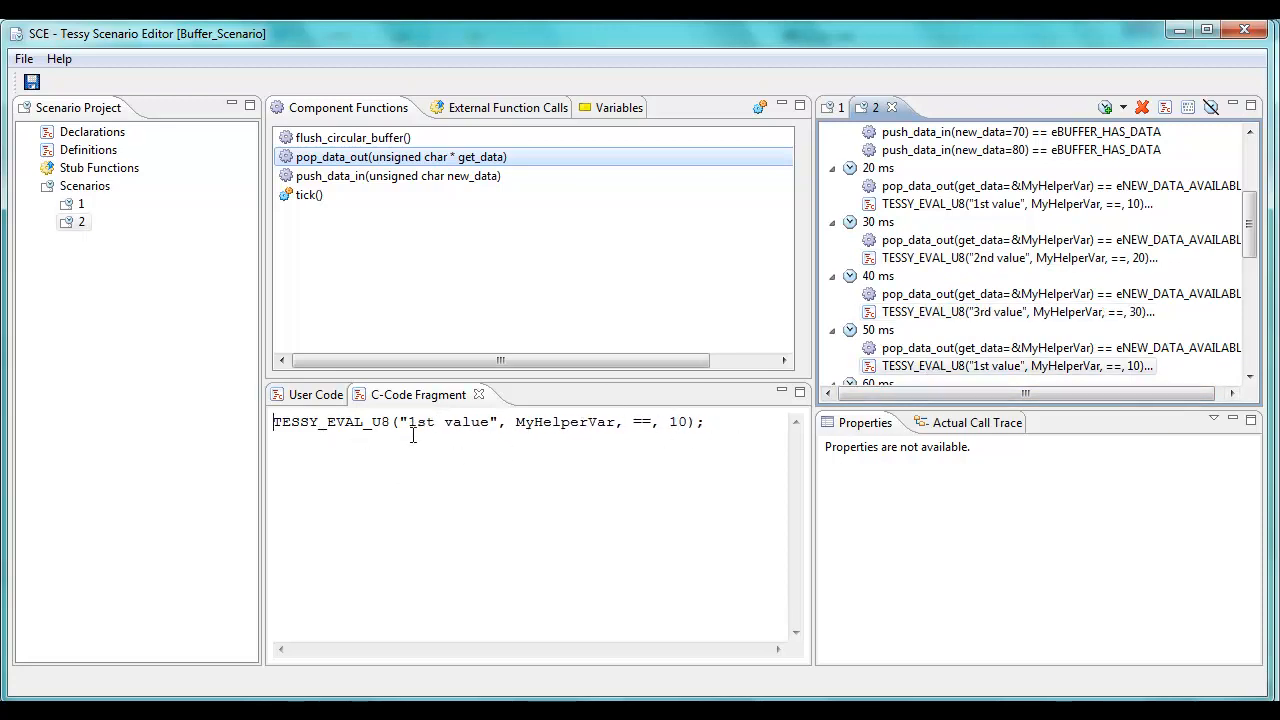
click(426, 422)
key(BackSpace)
key(BackSpace)
text(4th)
key(Delete)
Change the 60 ms evaluation's name to "5th value" and its expected value to 50
click(1249, 377)
click(1249, 377)
click(1249, 377)
click(1128, 348)
key(BackSpace)
text(5)
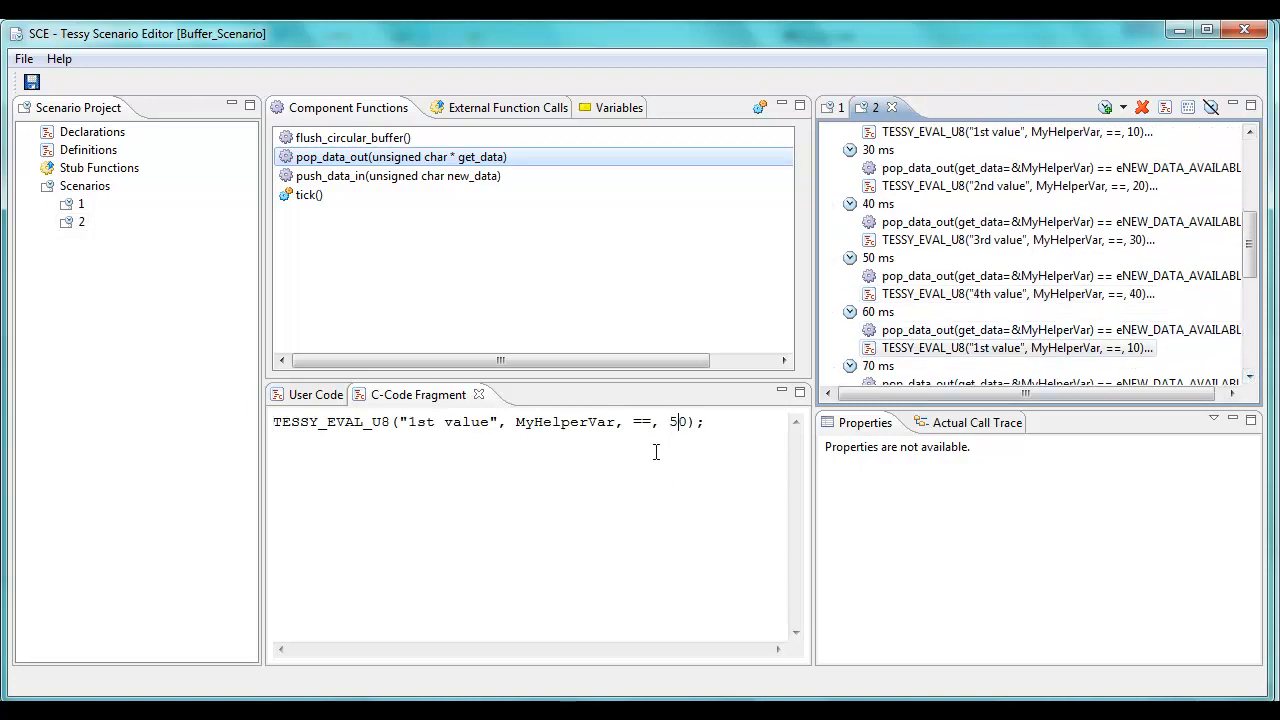
key(BackSpace)
key(BackSpace)
key(BackSpace)
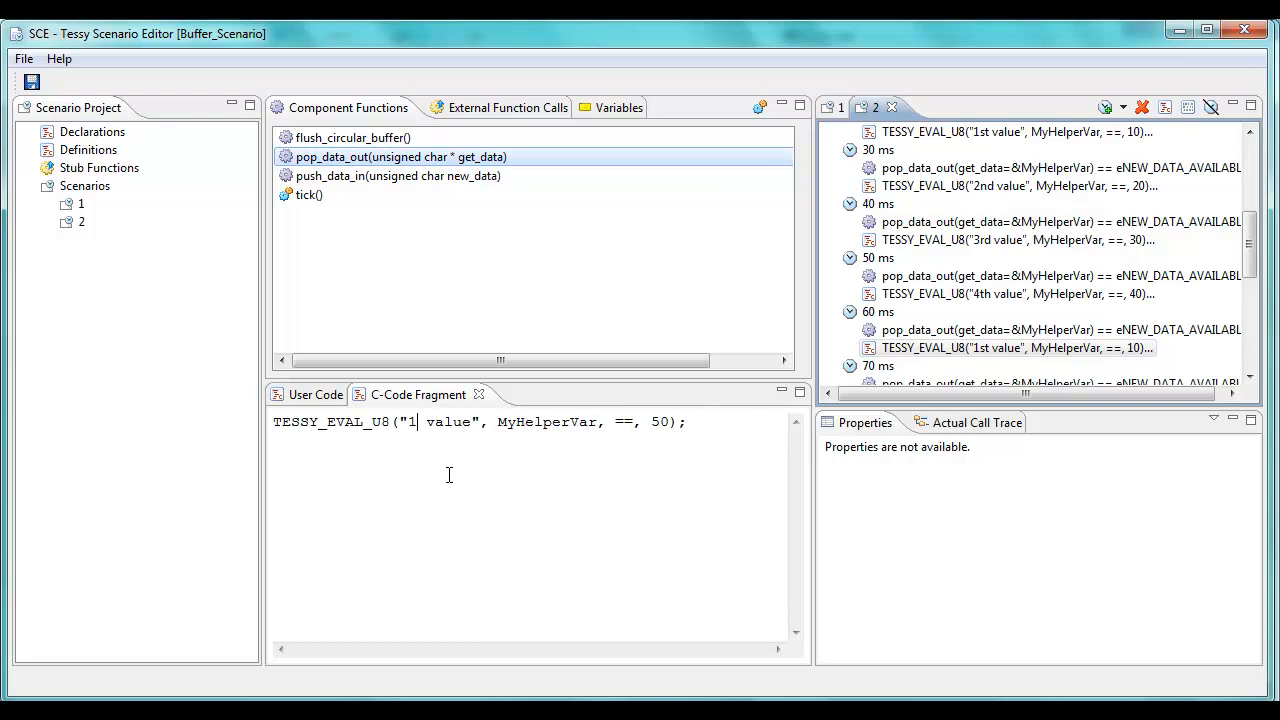
text(5th)
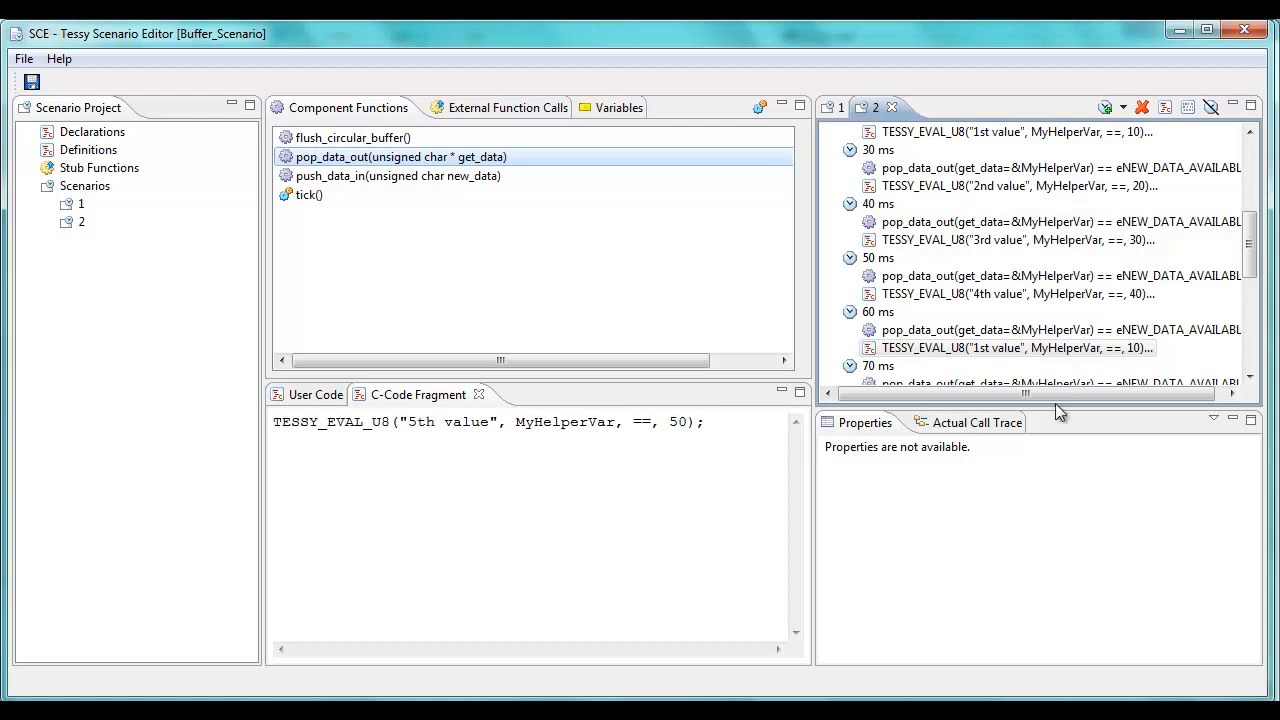
Change the 70 ms evaluation's name to "6th value" and its expected value to 60
drag(1252, 259, 1253, 298)
click(1137, 257)
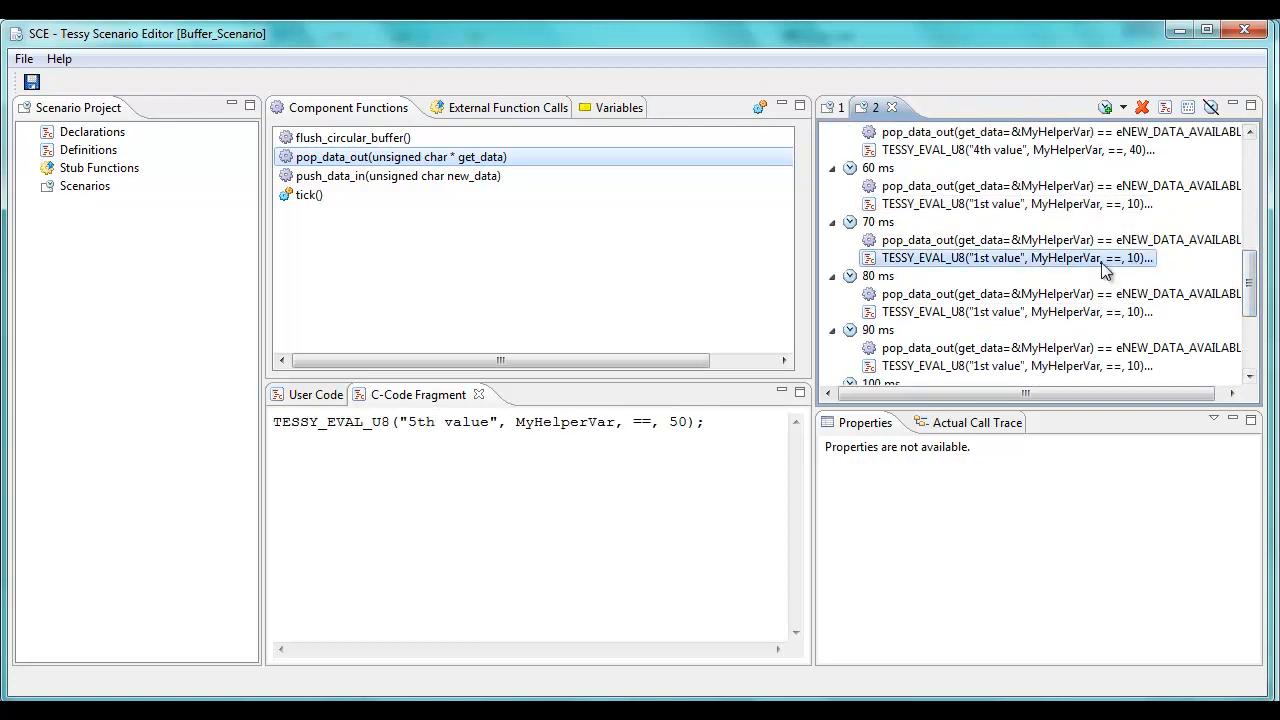
key(Delete)
text(6th)
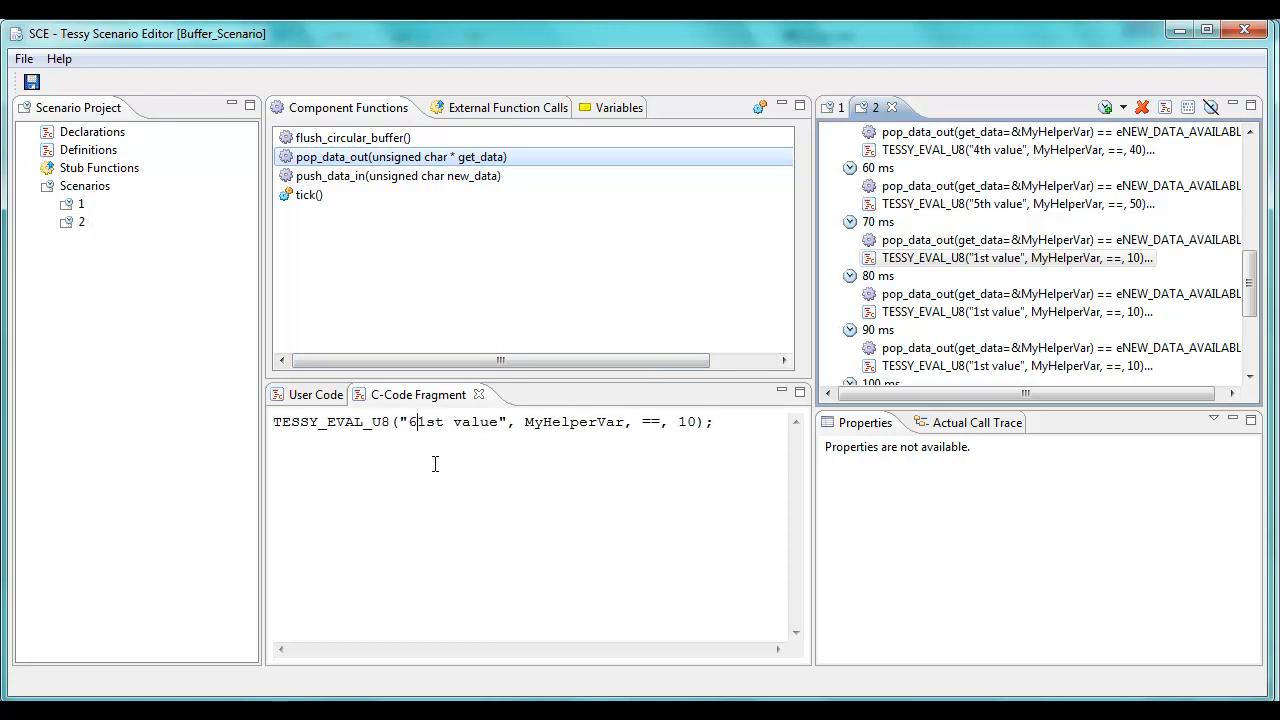
key(Delete)
key(Delete)
key(BackSpace)
text(6)
Change the 80 ms evaluation's name to "7th value" and its expected value to 70
click(1027, 318)
click(424, 428)
key(BackSpace)
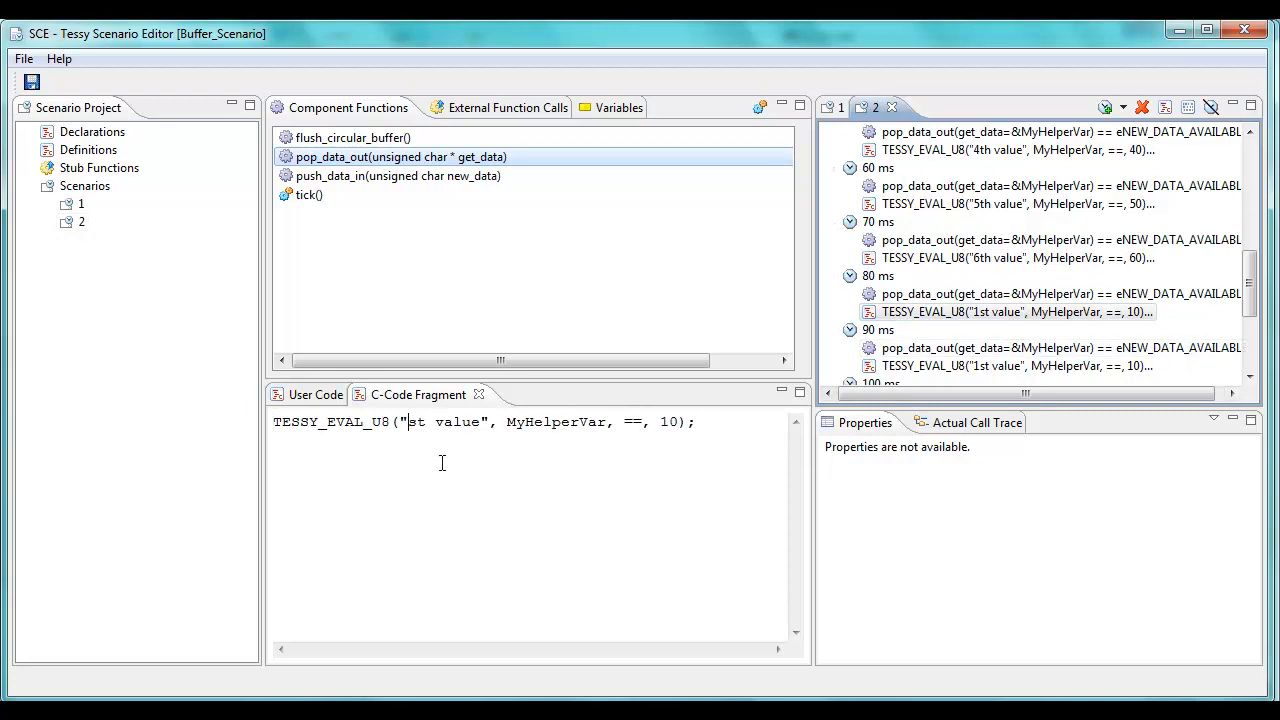
text(7th)
key(Delete)
key(Delete)
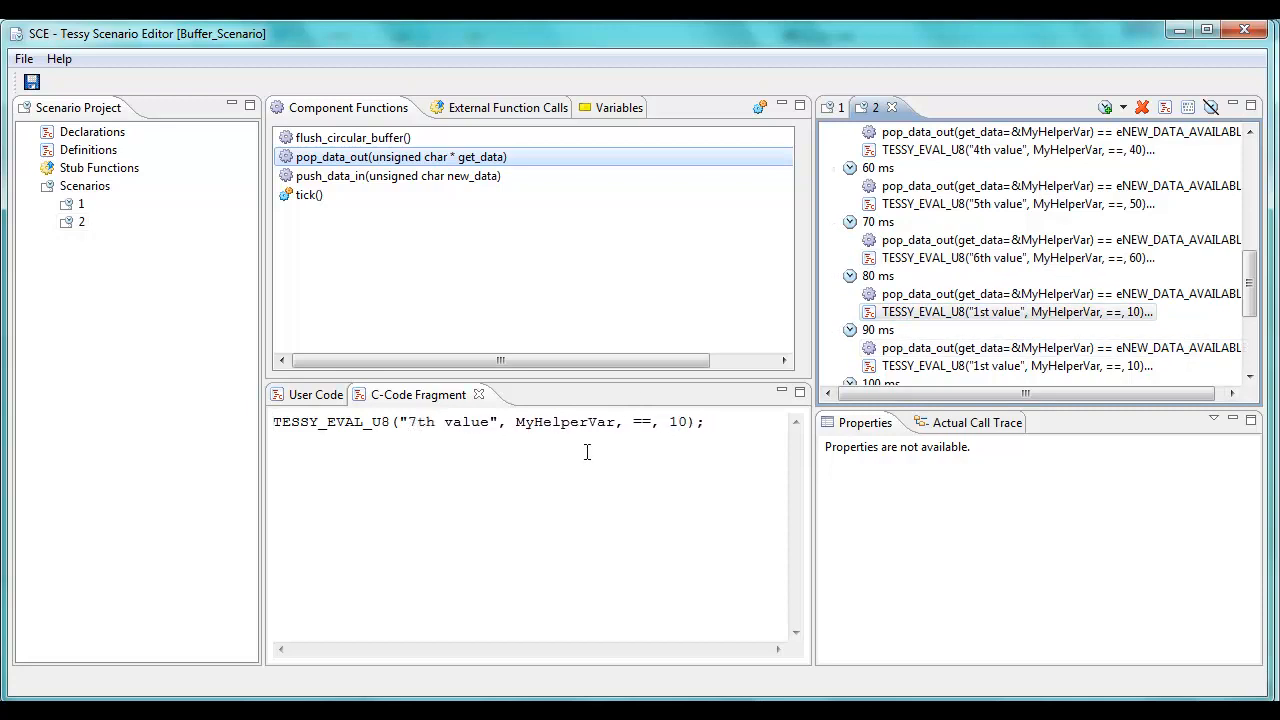
click(680, 422)
key(BackSpace)
text(7)
Change the 90 ms evaluation's name to "8th value" and its expected value to 80
click(912, 366)
key(BackSpace)
text(8th)
key(Delete)
key(Delete)
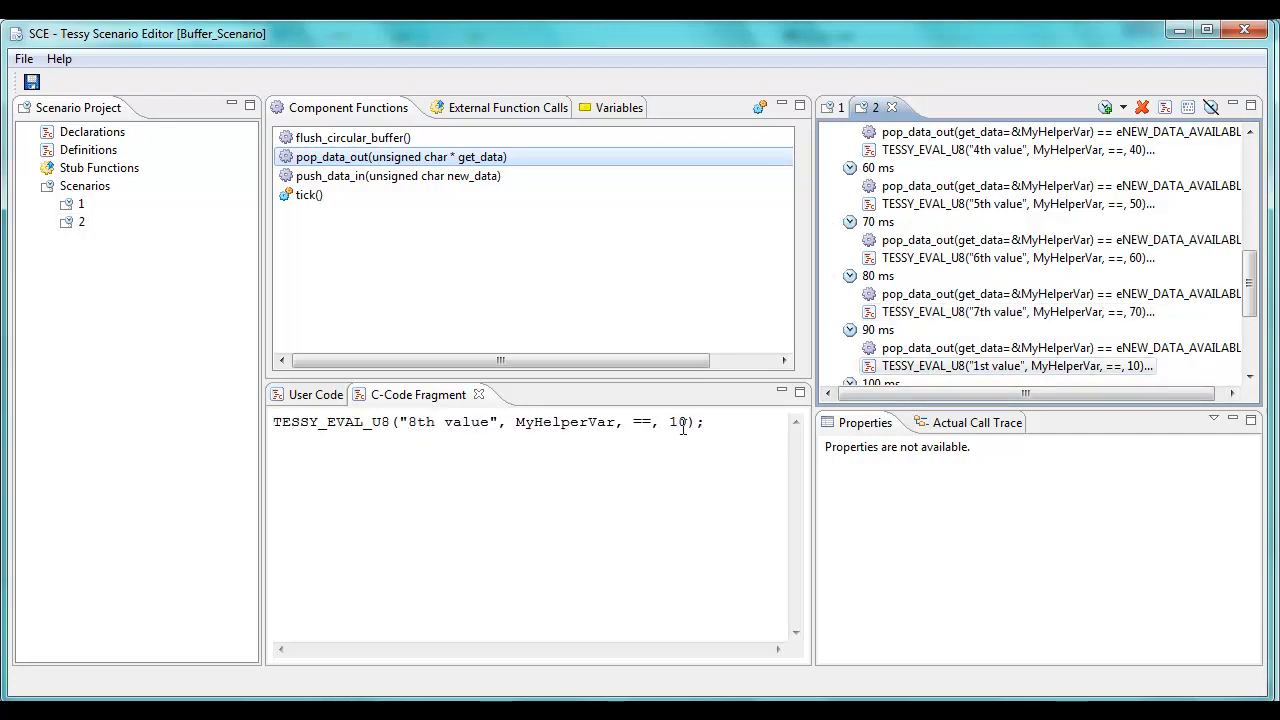
key(BackSpace)
text(8)
Copy the 90 ms pop_data_out call to 100 ms and set the copy's expected return value to eNO_NEW_DATA_AVAILABLE
click(1250, 376)
click(1250, 376)
click(1250, 376)
click(883, 277)
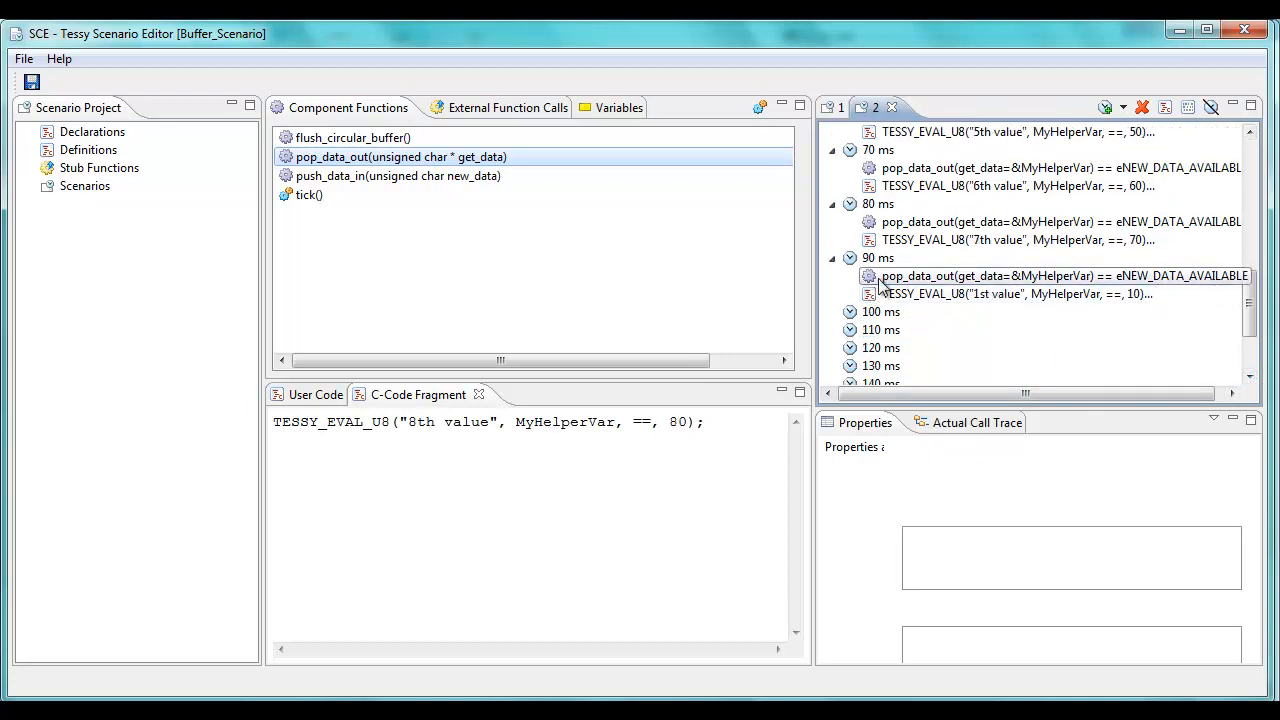
right_click(880, 284)
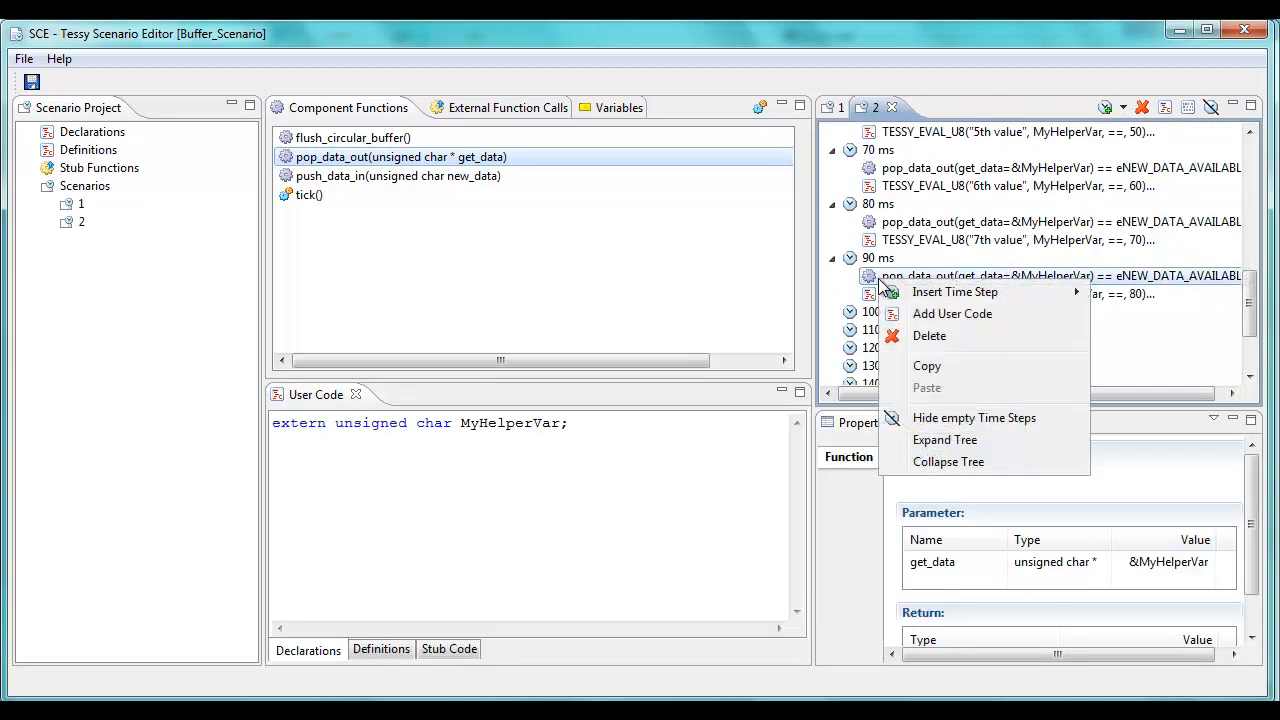
click(922, 367)
click(879, 317)
right_click(880, 318)
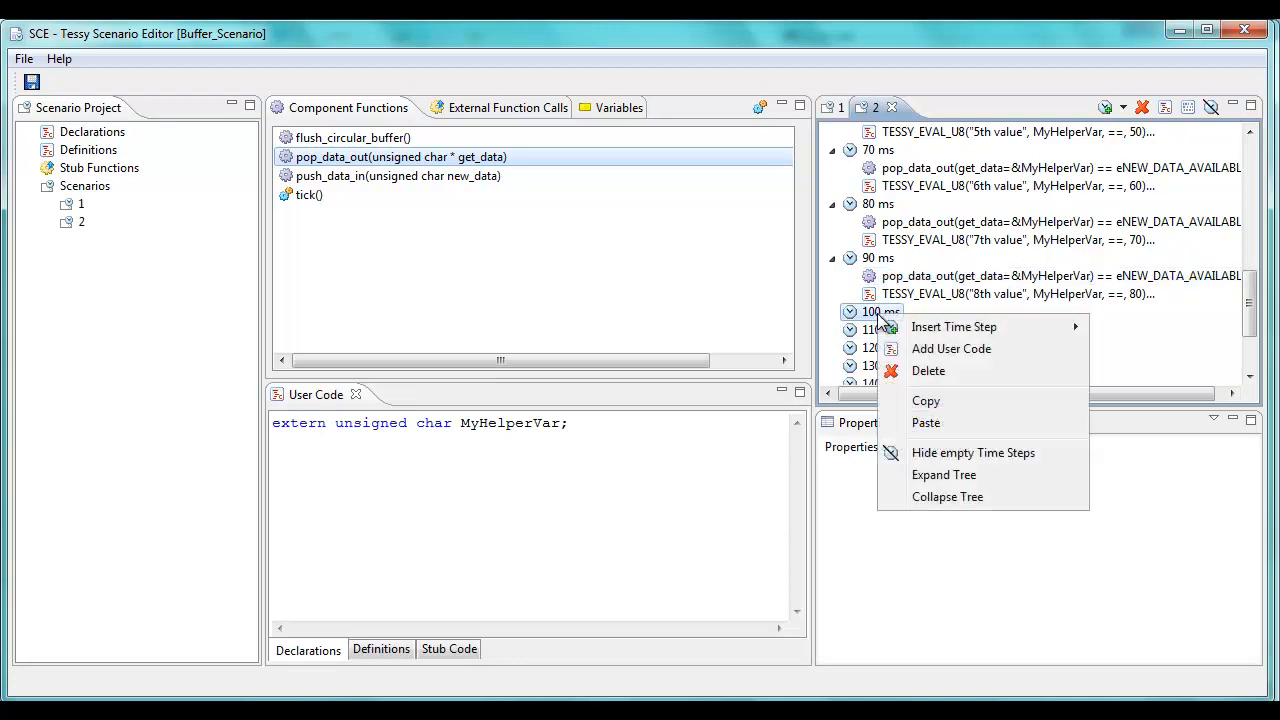
click(930, 421)
click(924, 333)
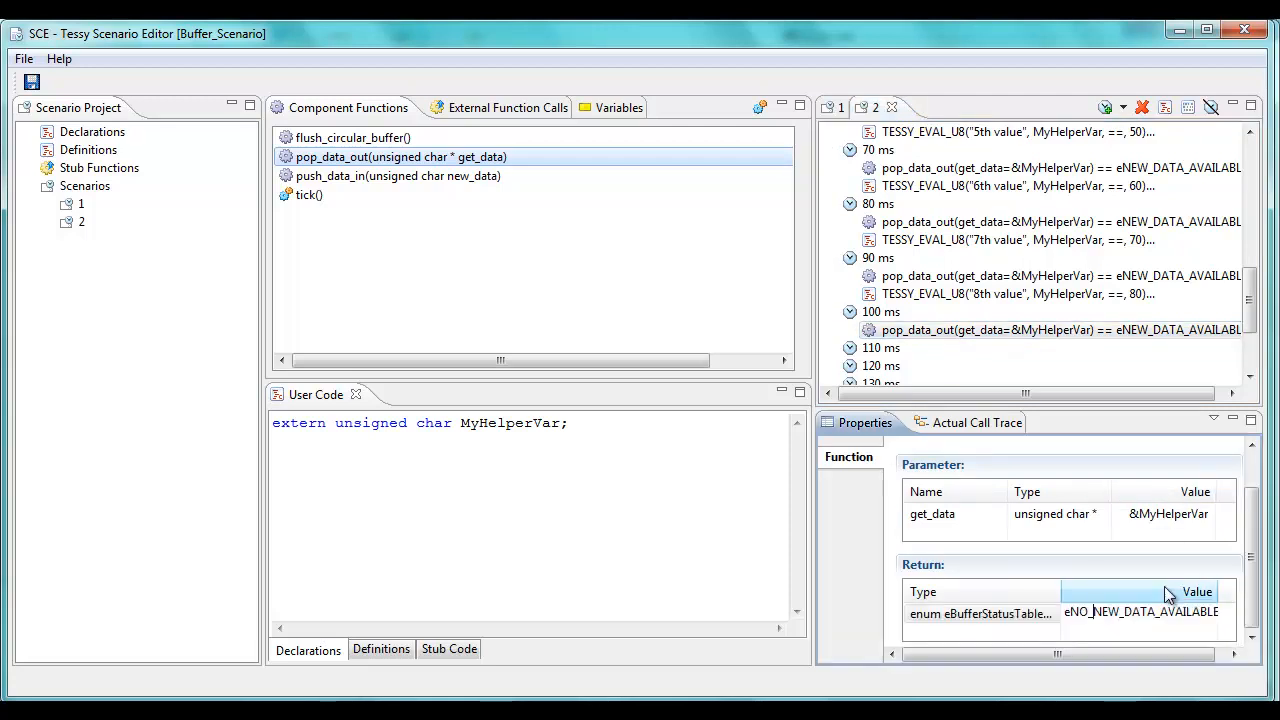
click(1146, 518)
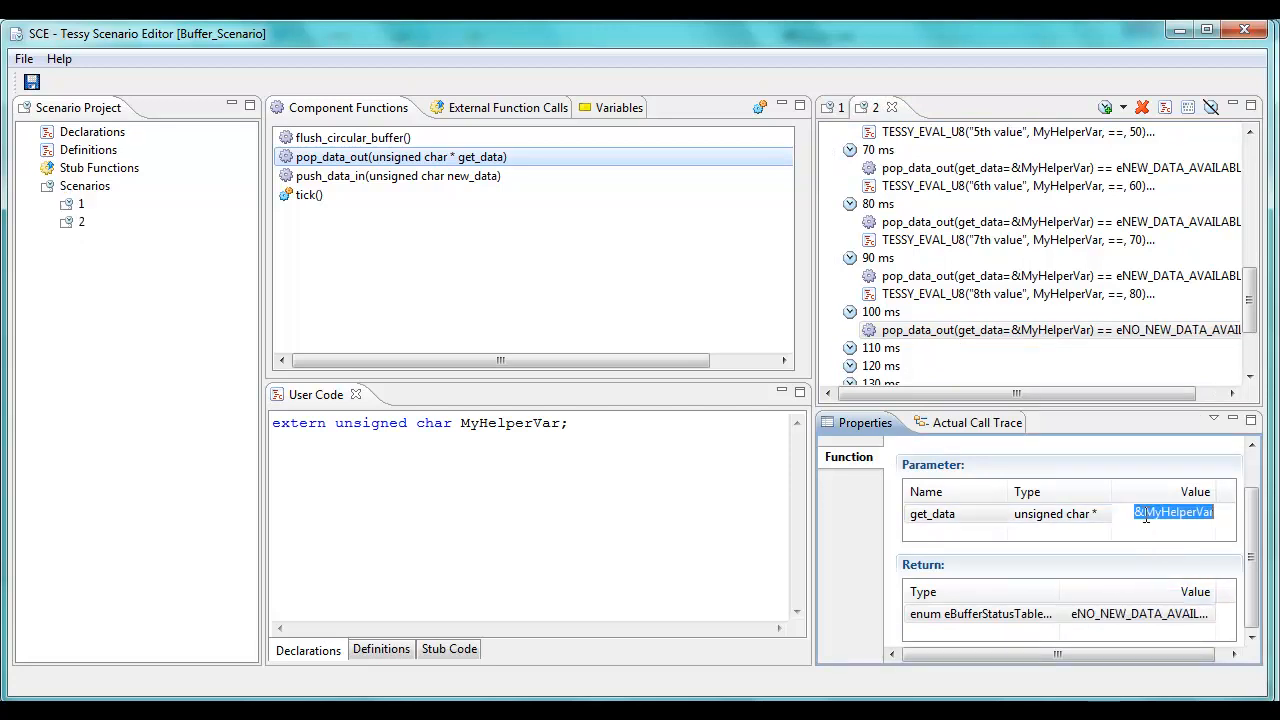
Delete the empty time steps from 110 ms onward and save the scenario
click(852, 350)
key(Delete)
key(Delete)
key(Delete)
key(Delete)
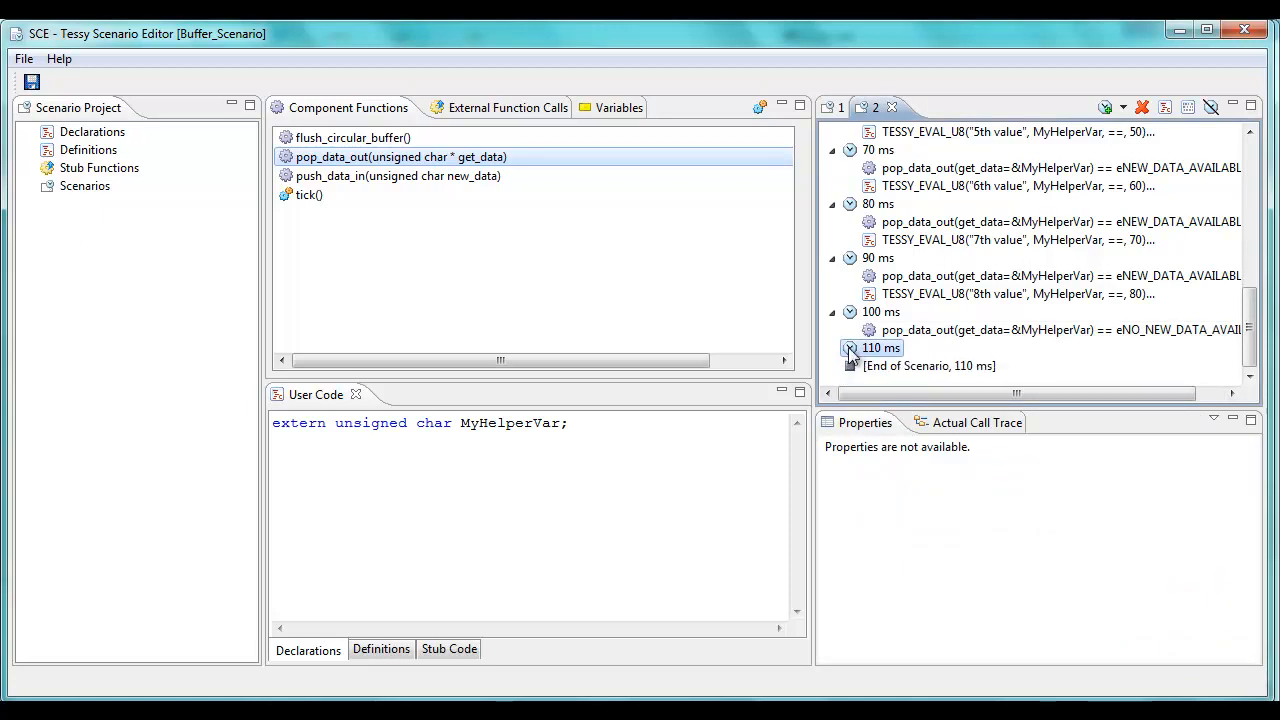
scroll(850, 355, up, 7)
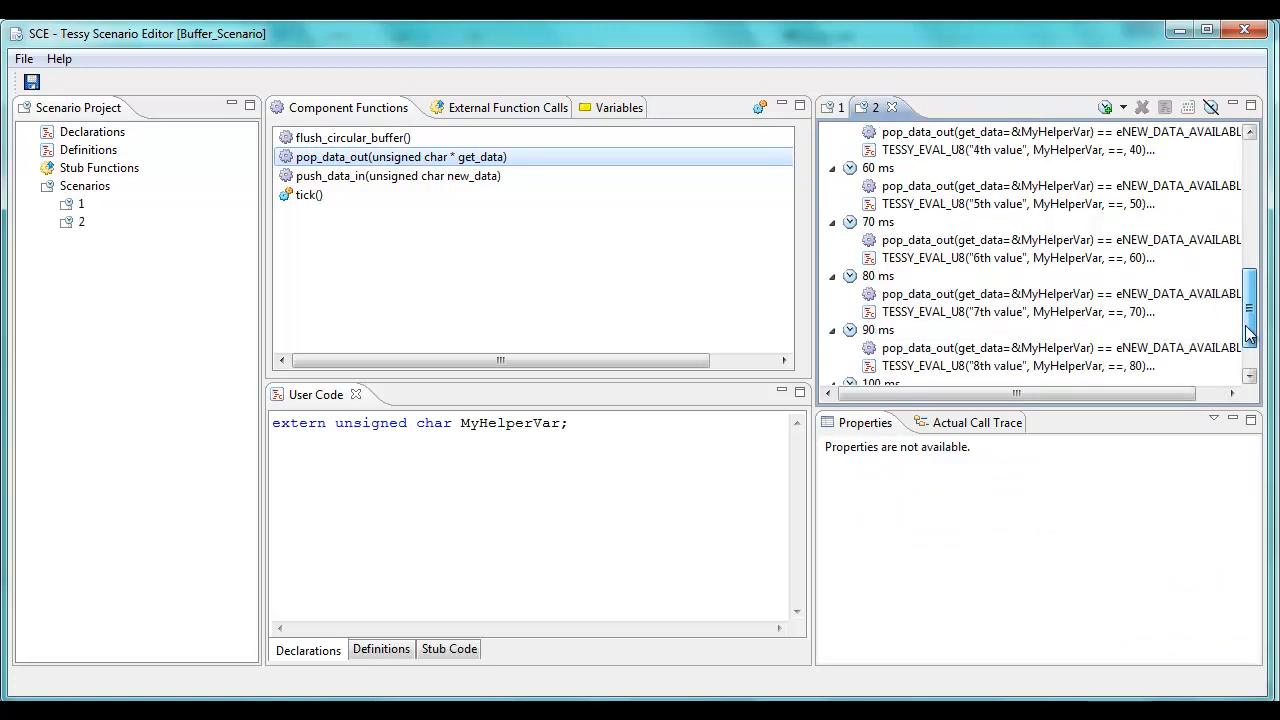
click(31, 82)
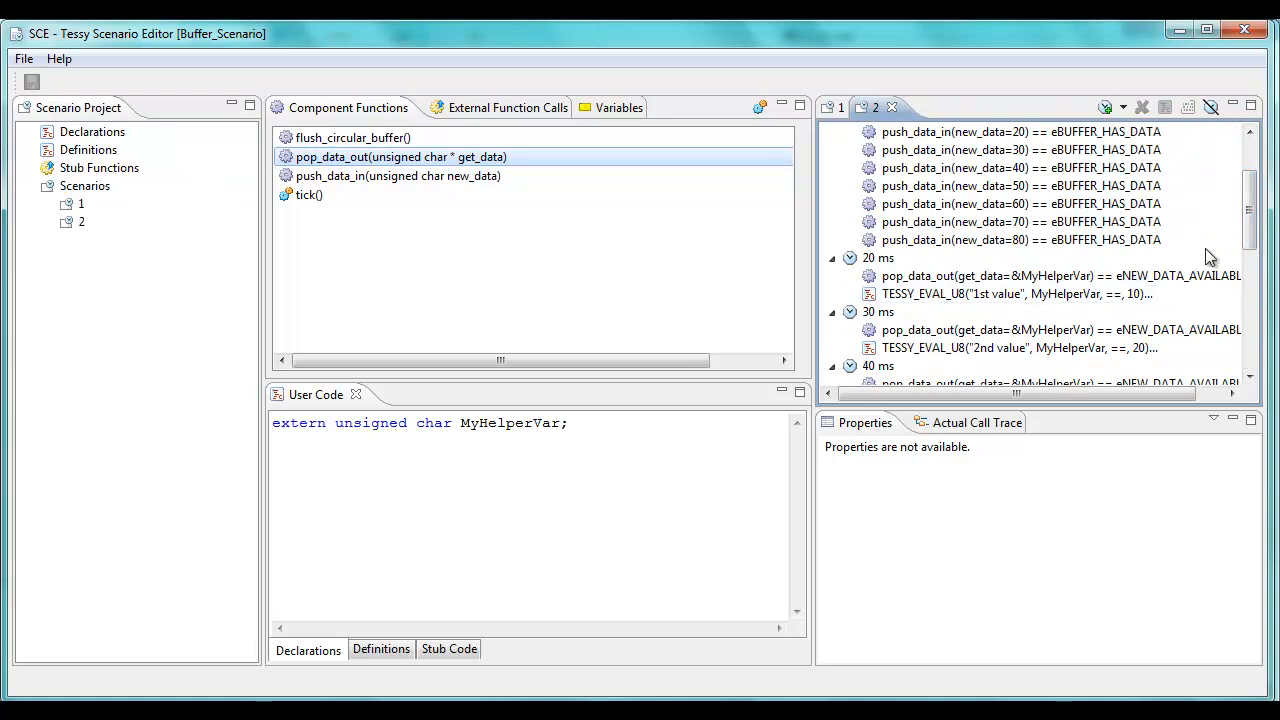
Check scenario 2's time steps, close the scenario editor and execute the Buffer_Scenario tests
scroll(1252, 230, down, 2)
drag(1255, 255, 1264, 342)
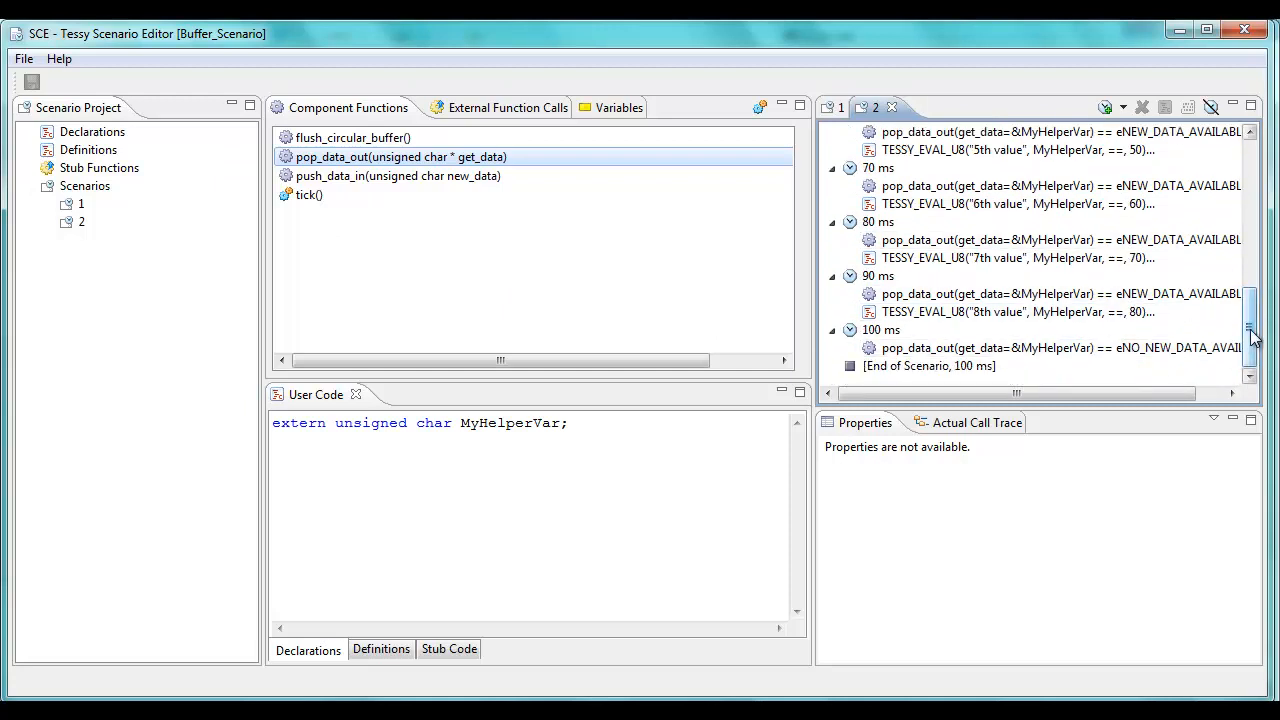
drag(1251, 331, 1248, 182)
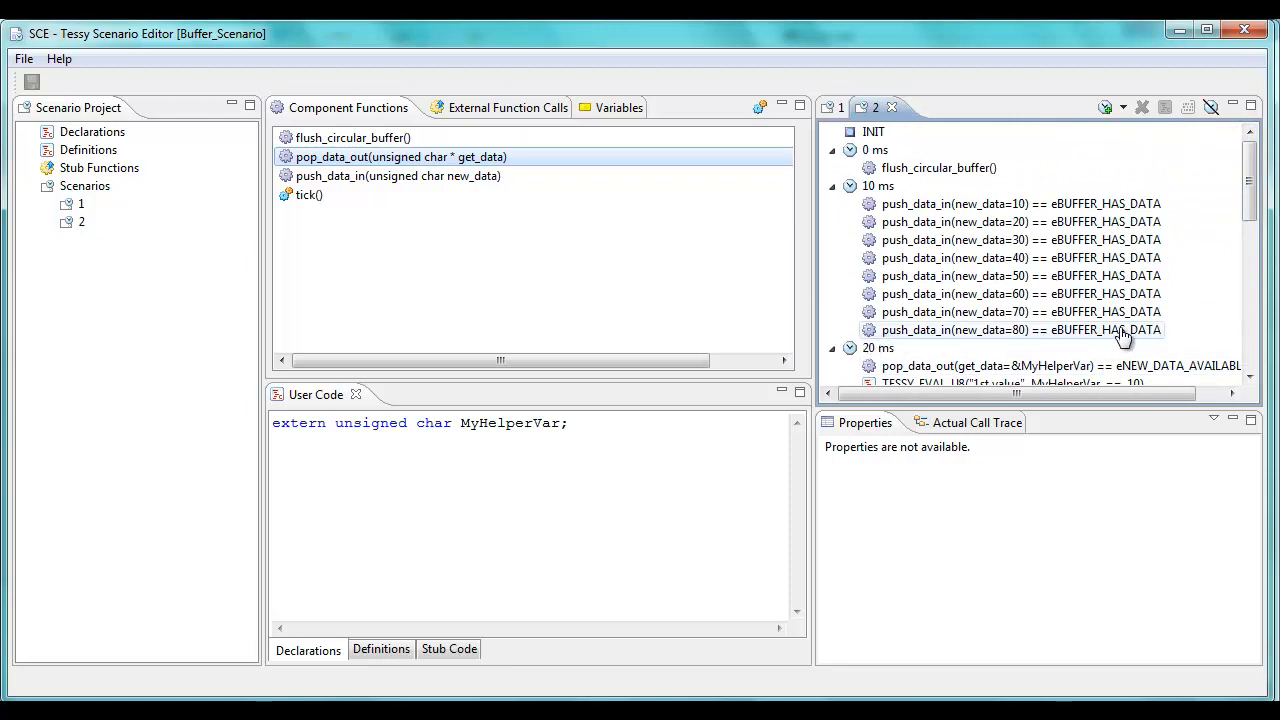
click(1243, 40)
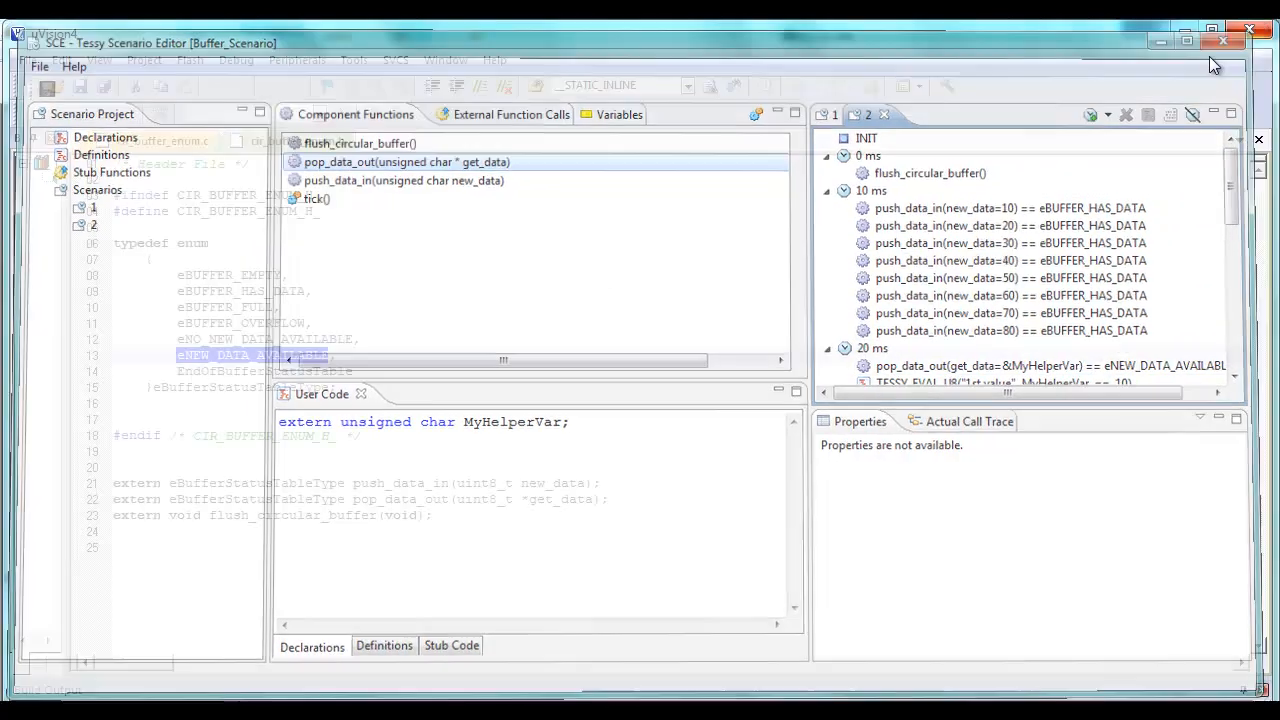
right_click(513, 305)
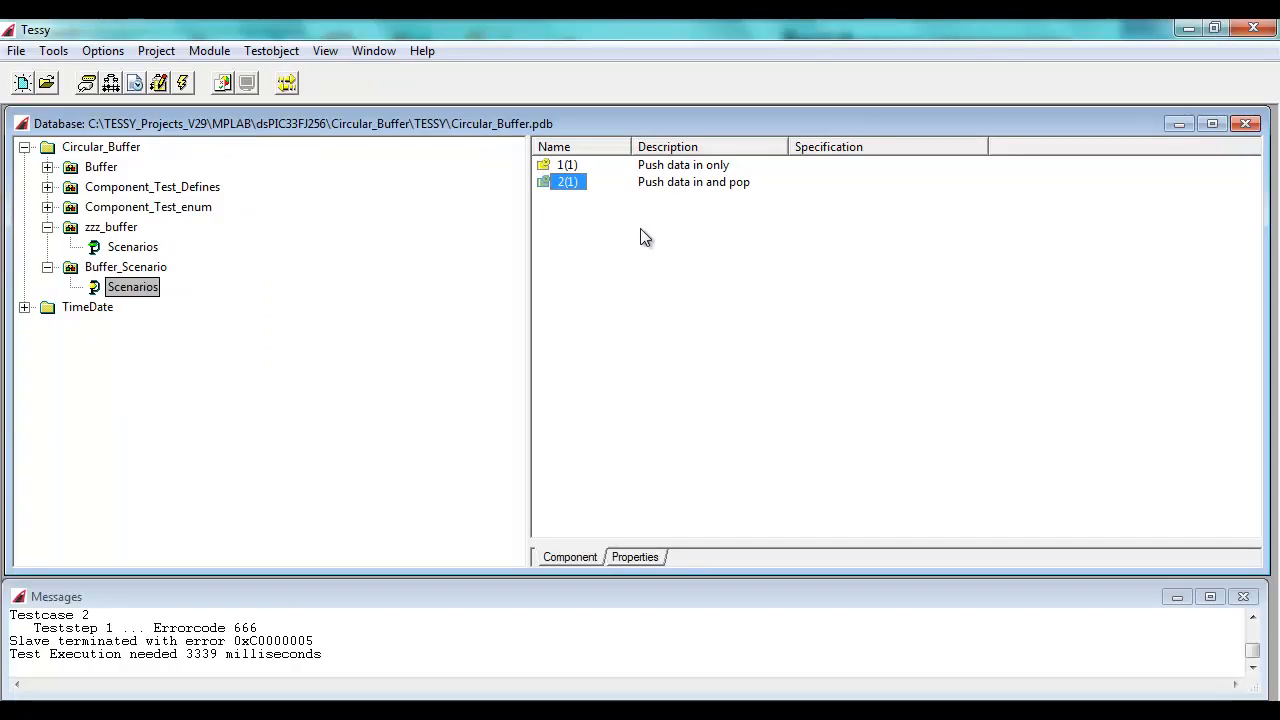
click(186, 83)
click(751, 291)
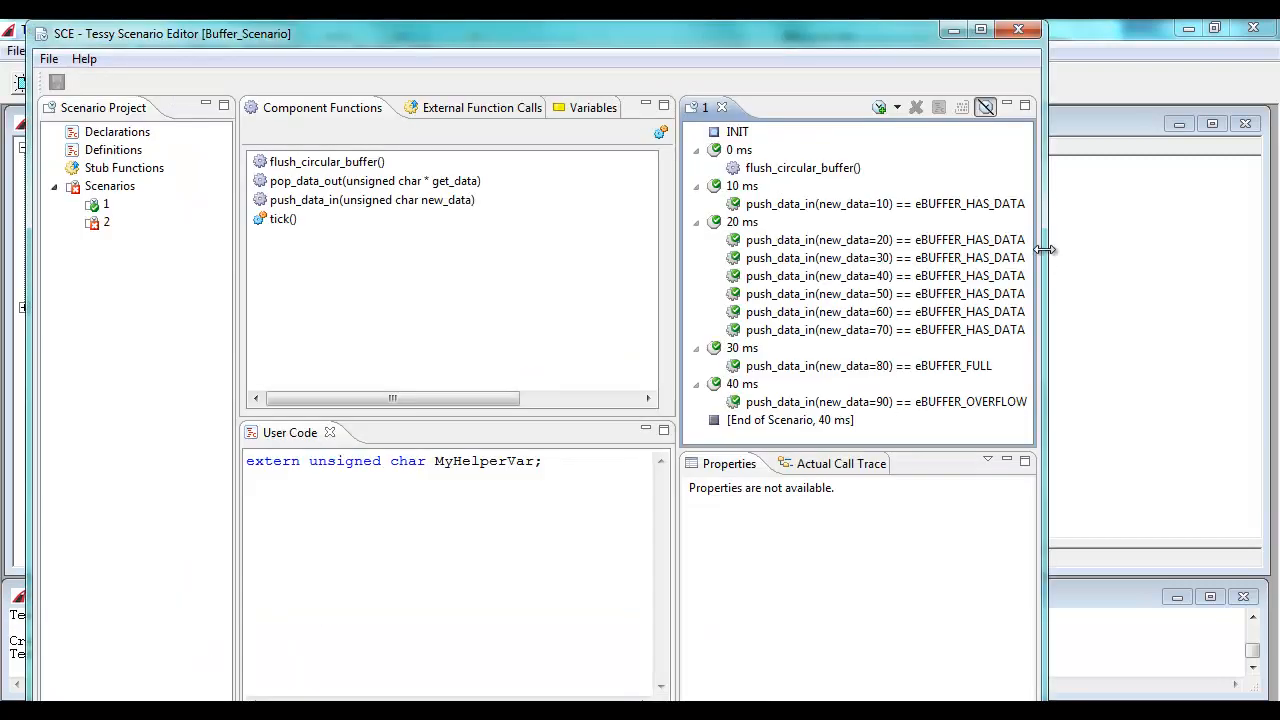
Fit the scenario editor window to the screen and examine scenario 2's results at each time step
drag(1045, 249, 1267, 249)
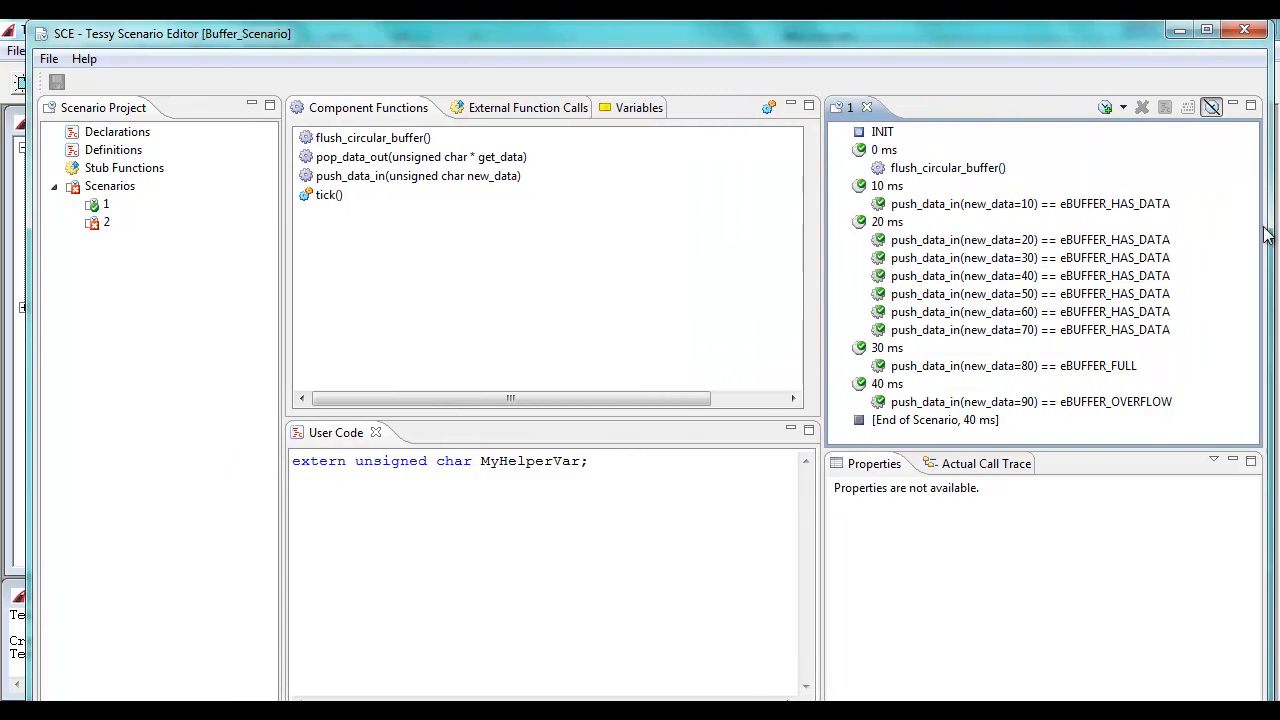
drag(30, 287, 16, 287)
drag(562, 719, 562, 693)
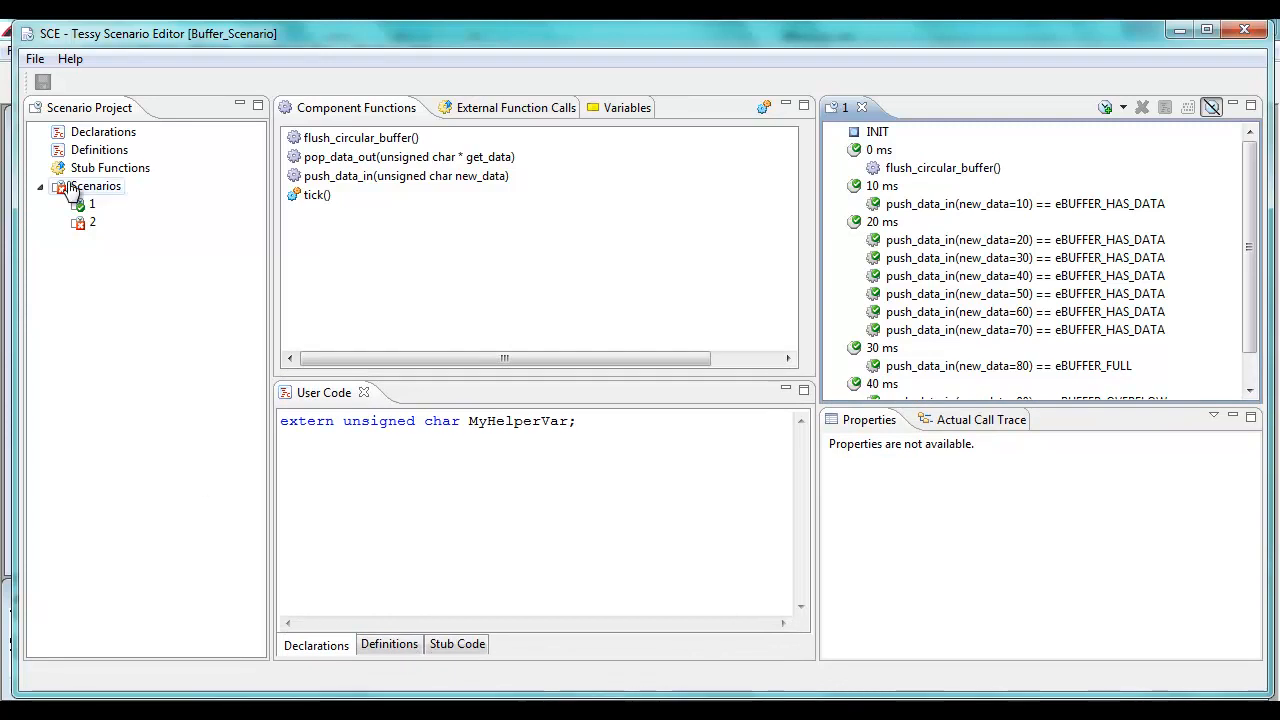
click(86, 222)
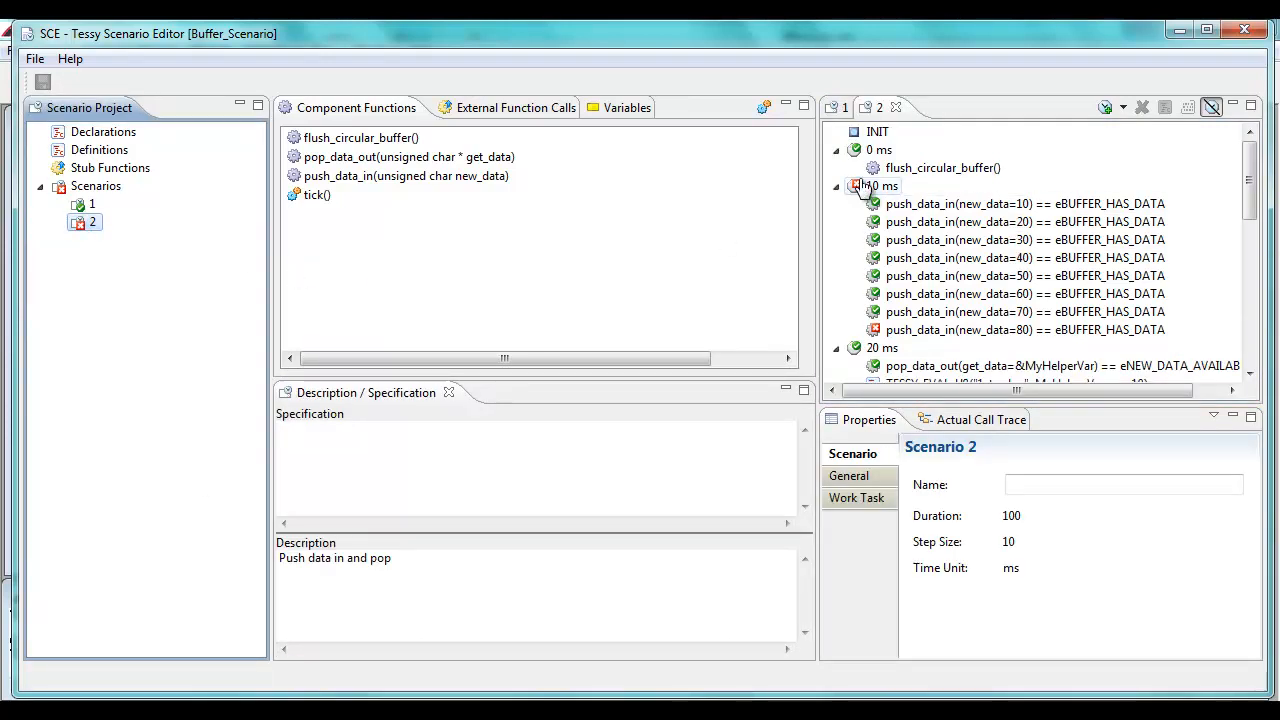
mouse_move(876, 193)
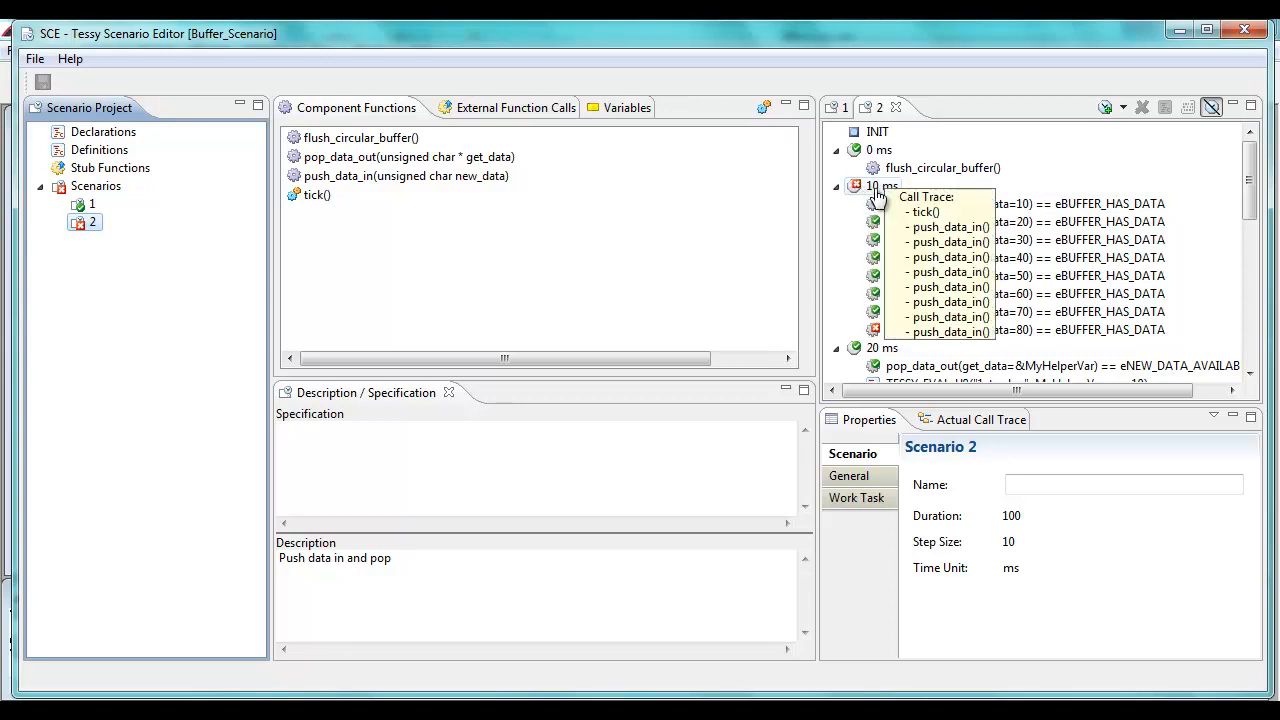
scroll(878, 230, down, 1)
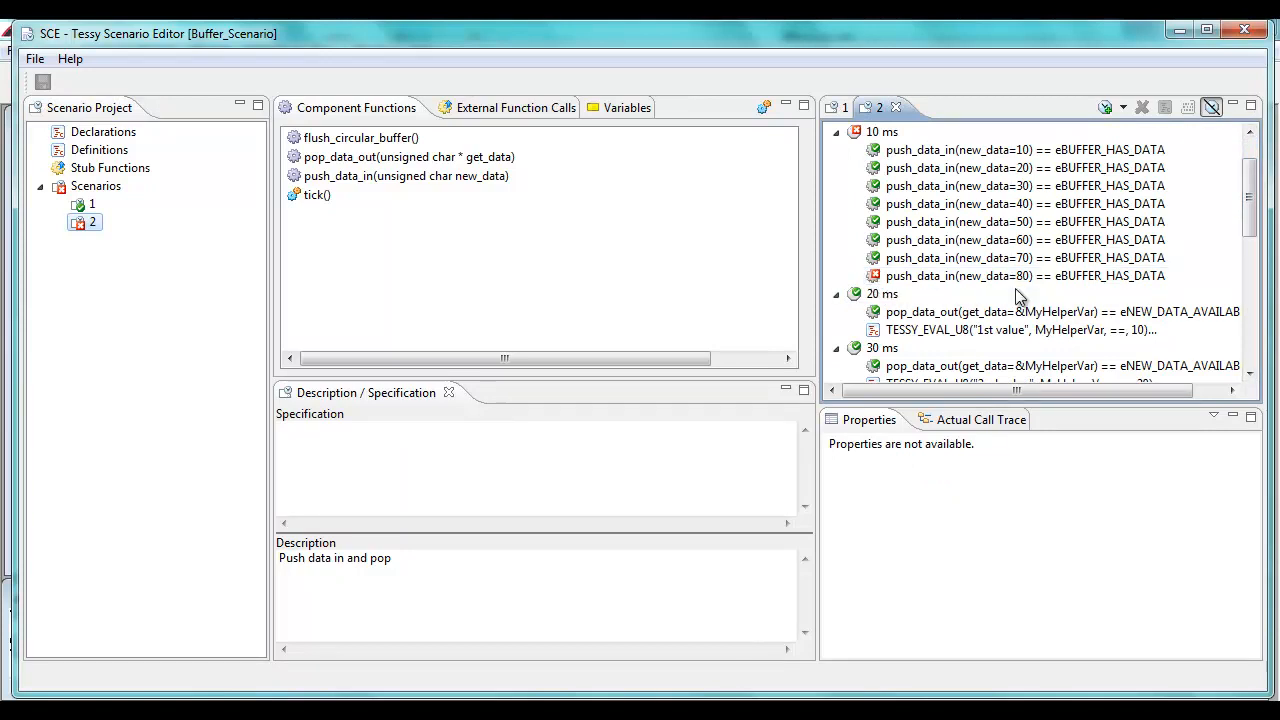
mouse_move(1019, 287)
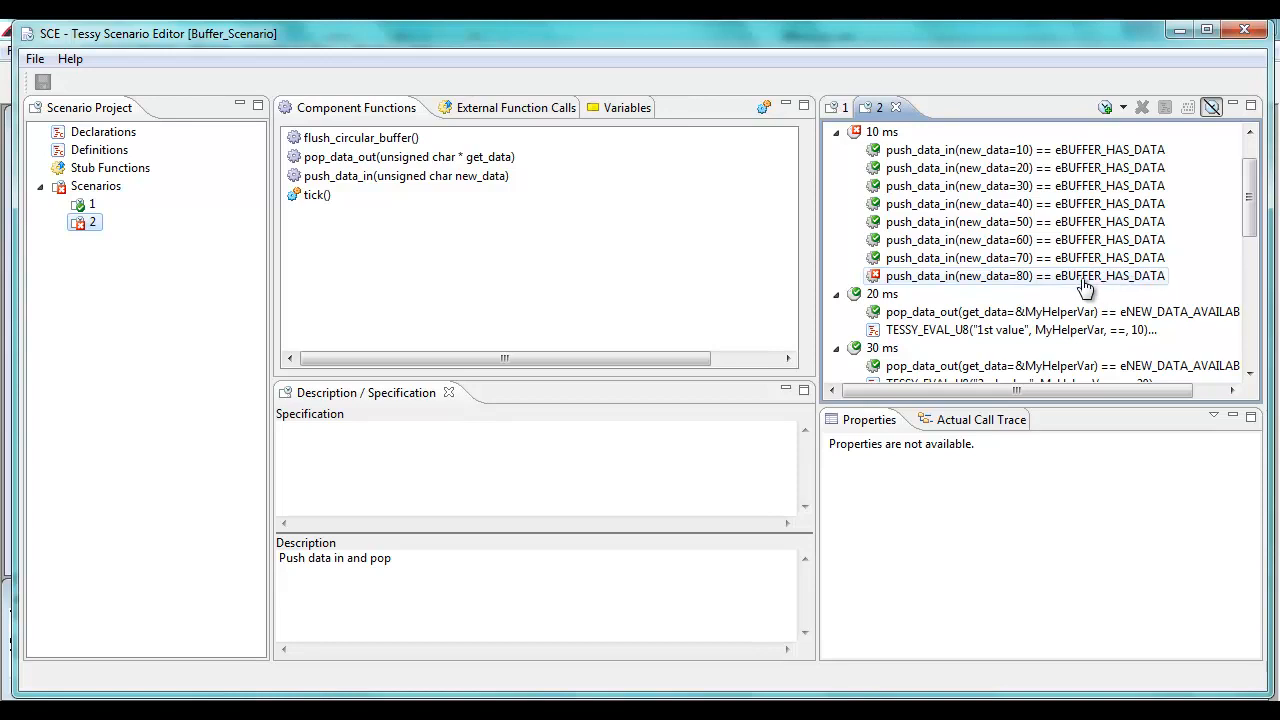
drag(1250, 225, 1258, 357)
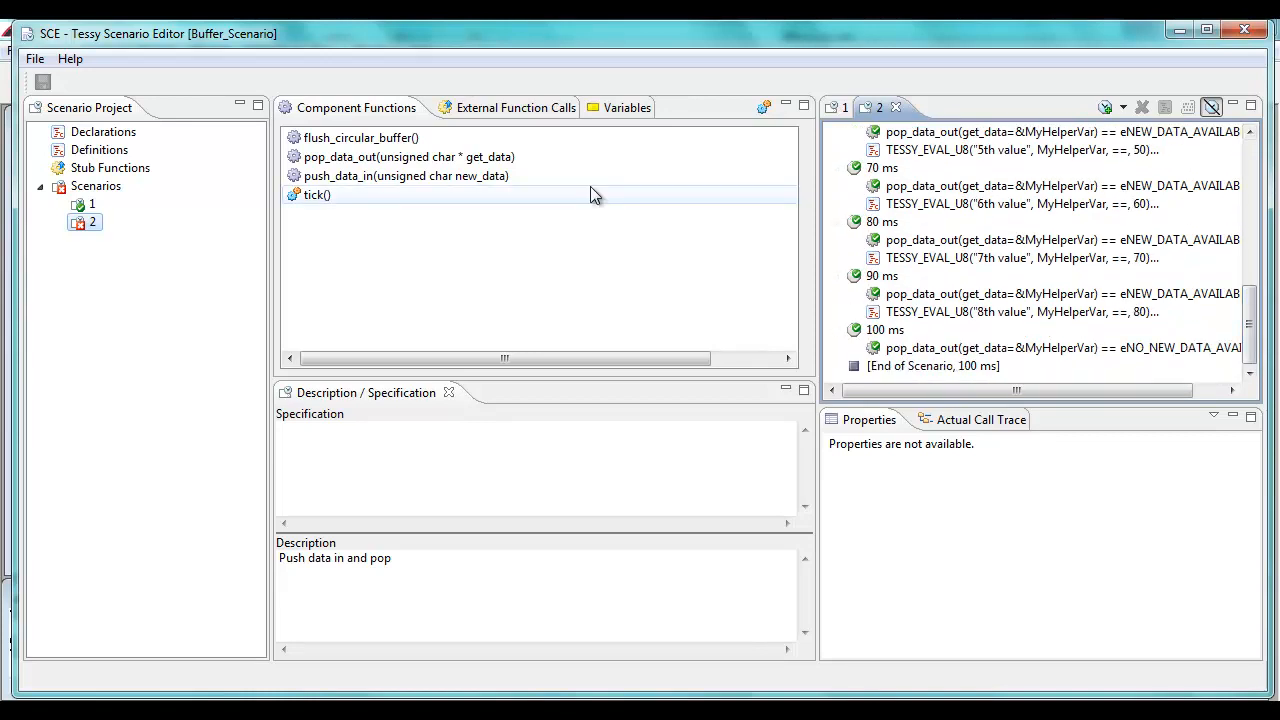
Close the scenario editor and examine pop_data_out's branch coverage and flow chart in the Coverage Viewer
click(1250, 34)
click(249, 85)
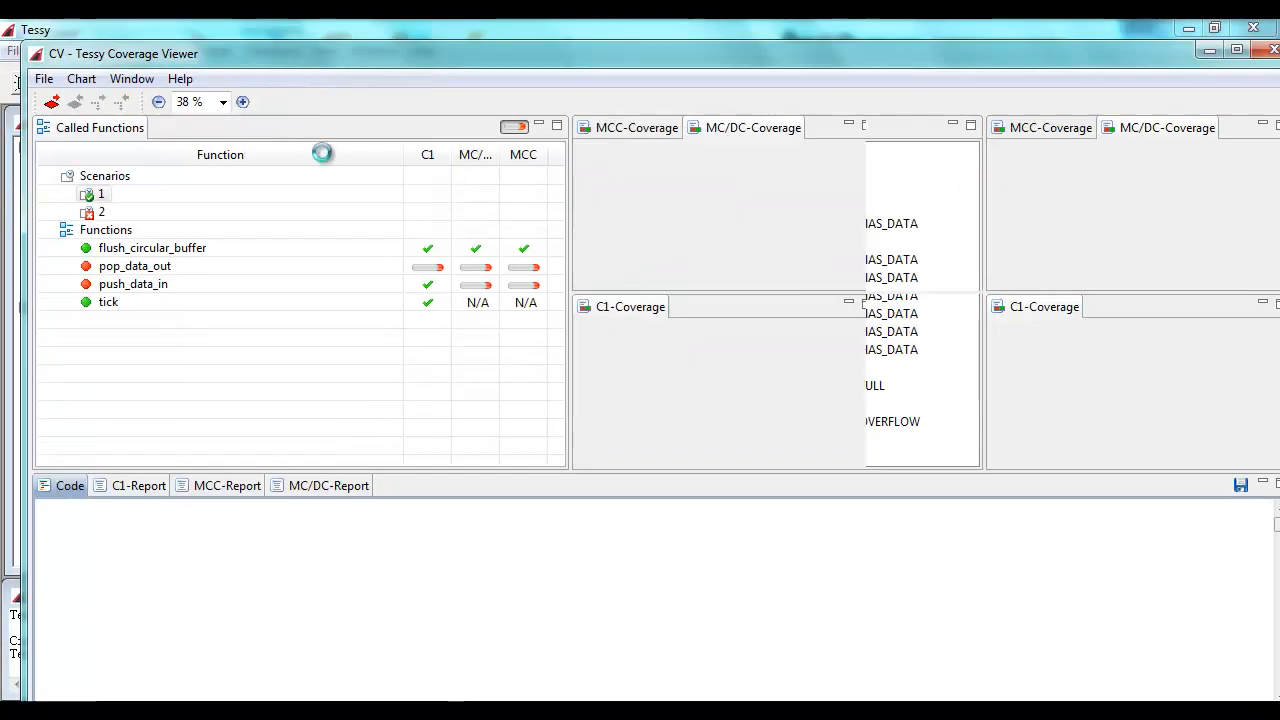
click(140, 267)
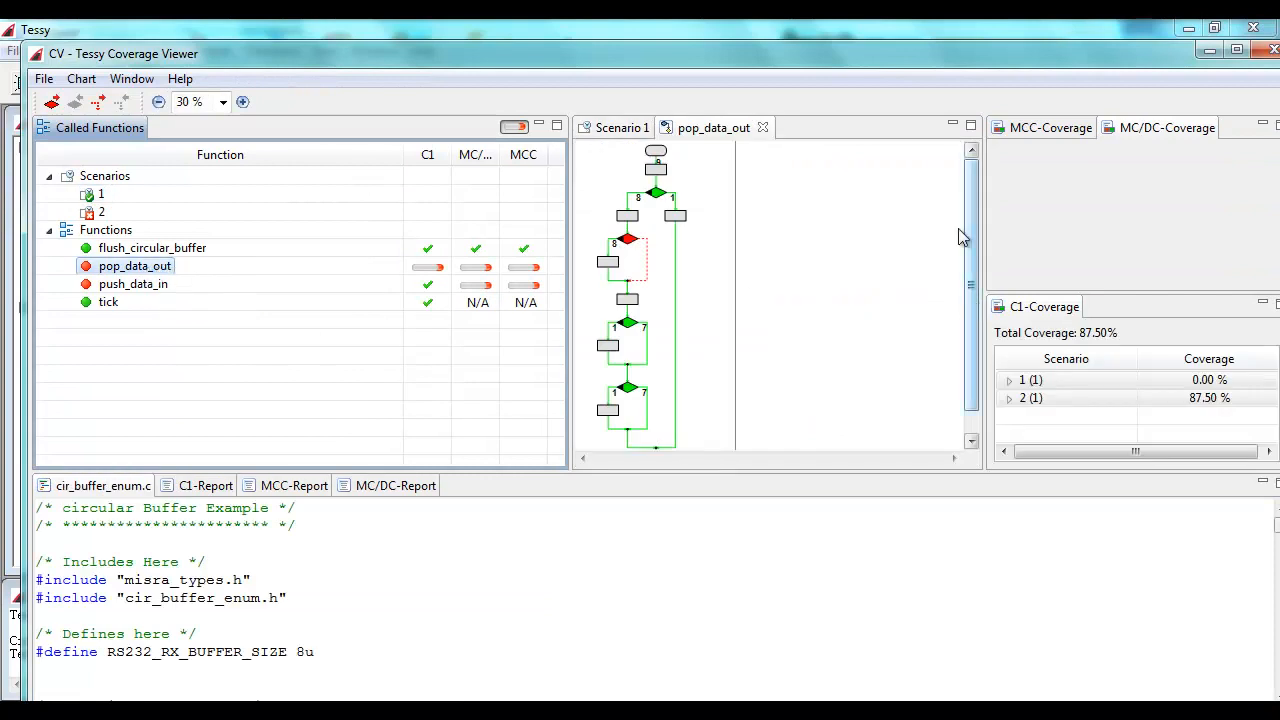
drag(966, 238, 977, 272)
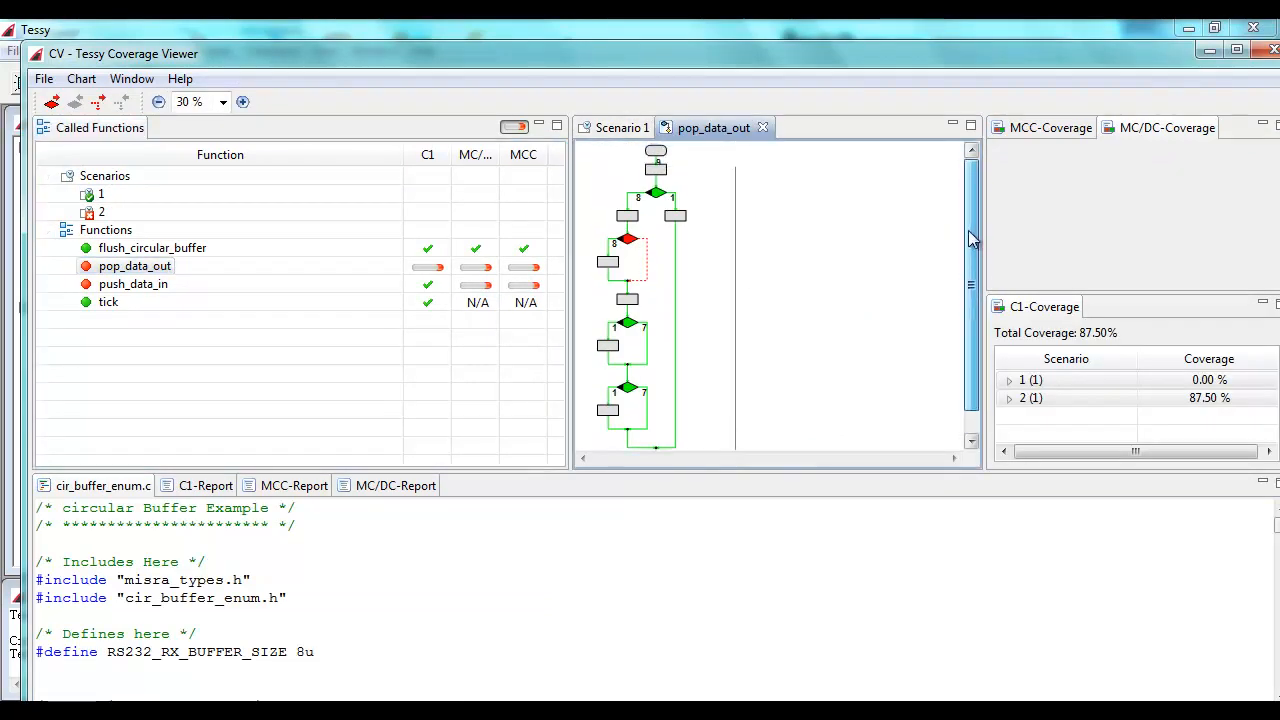
click(128, 268)
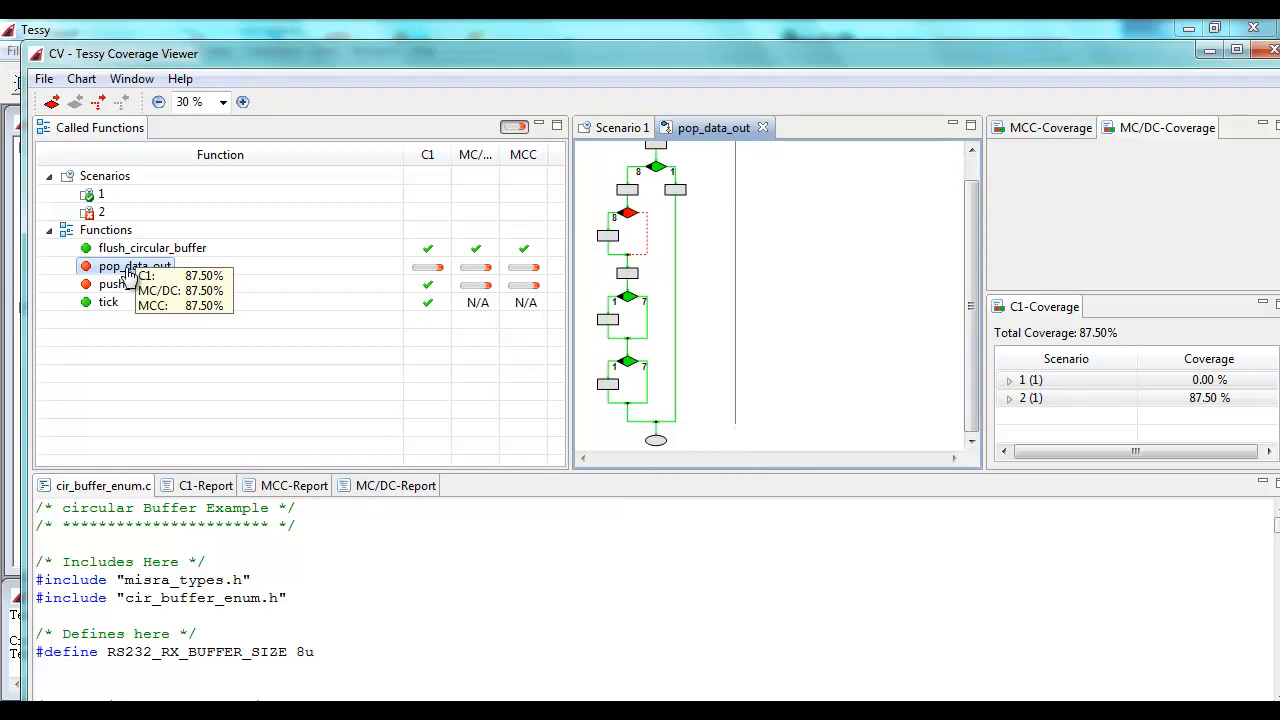
click(626, 218)
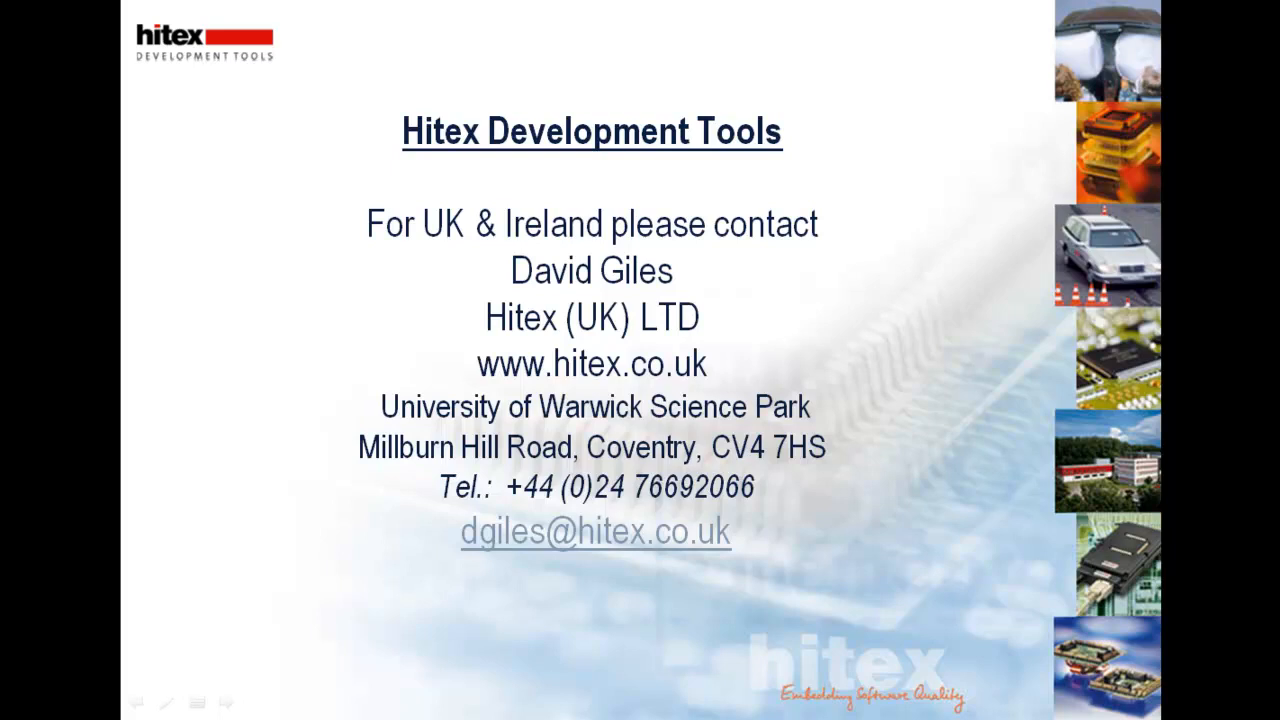
key(Right)
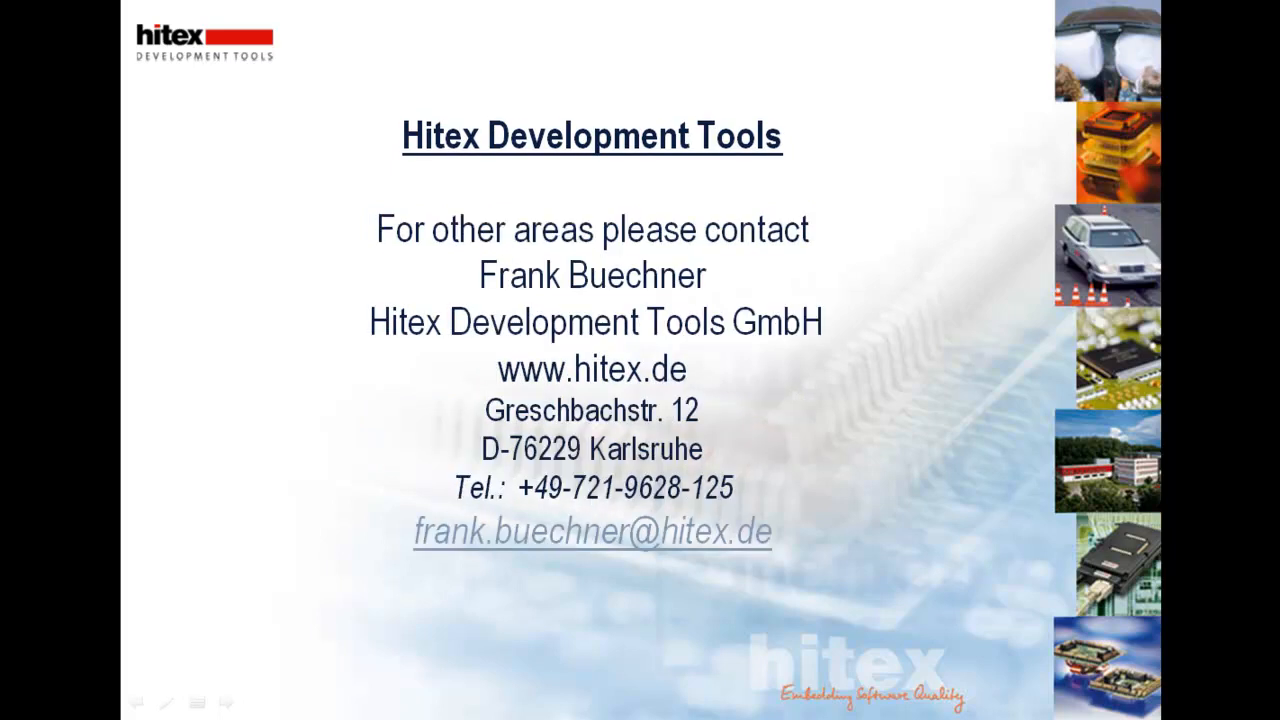